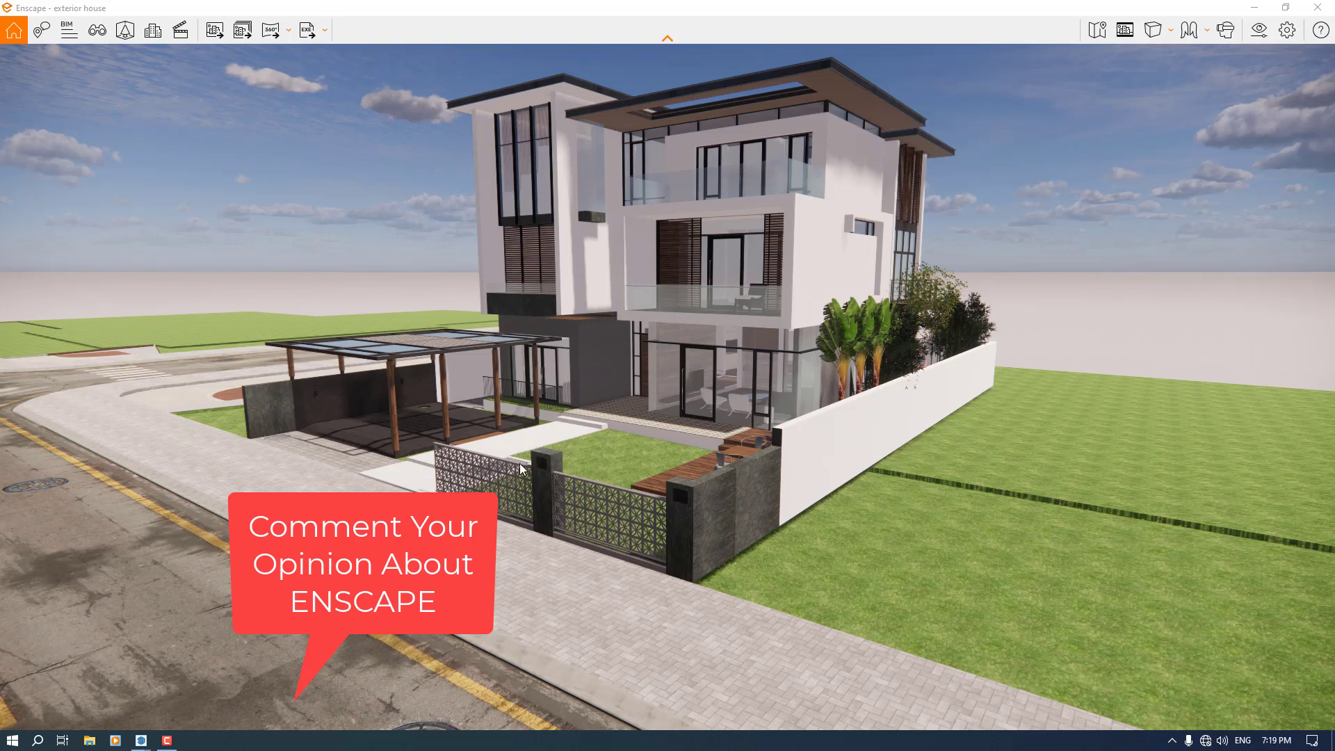
# Step: Fly the camera from the house exterior through the dining area into the living room, facing the black sofa and cat artwork
pyautogui.moveTo(520, 461)
pyautogui.mouseDown(button='right')
pyautogui.moveTo(667, 461)
pyautogui.moveTo(511, 452)
pyautogui.mouseUp(button='right')
pyautogui.scroll(3, 567, 390)
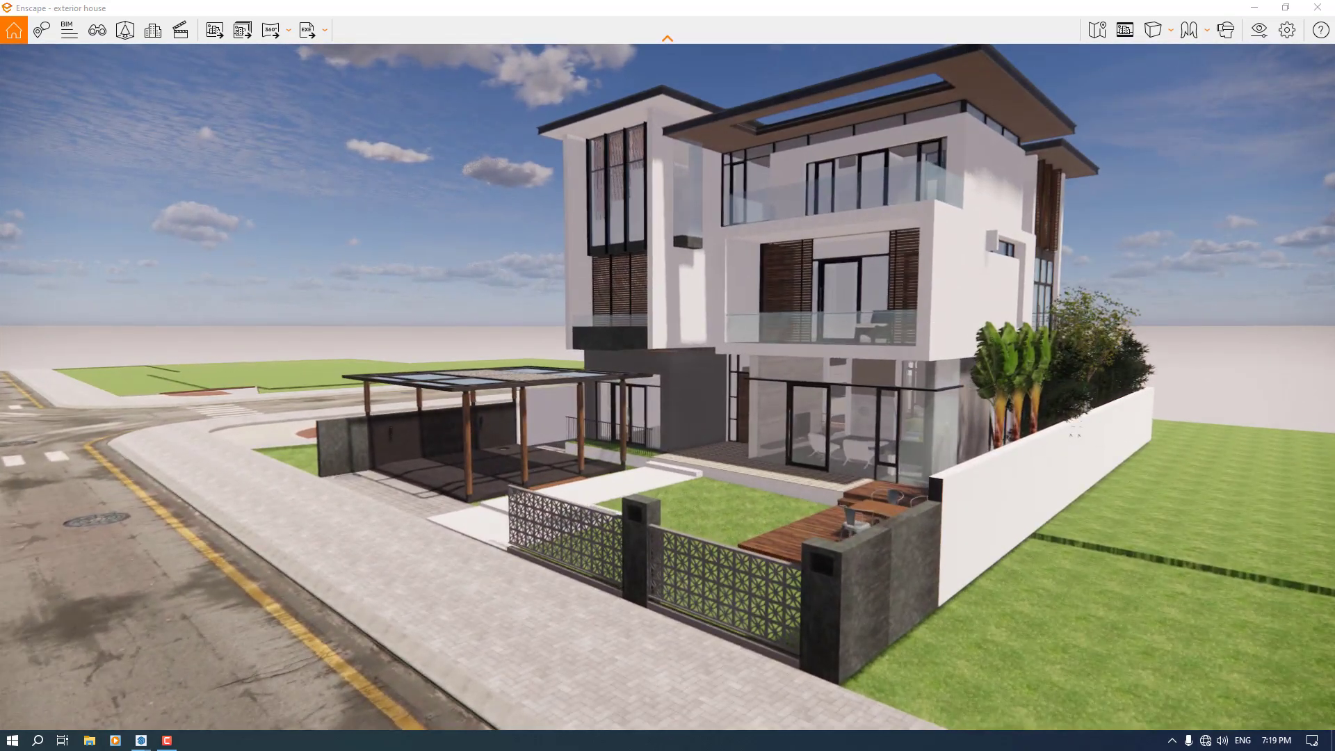
pyautogui.scroll(2, 566, 389)
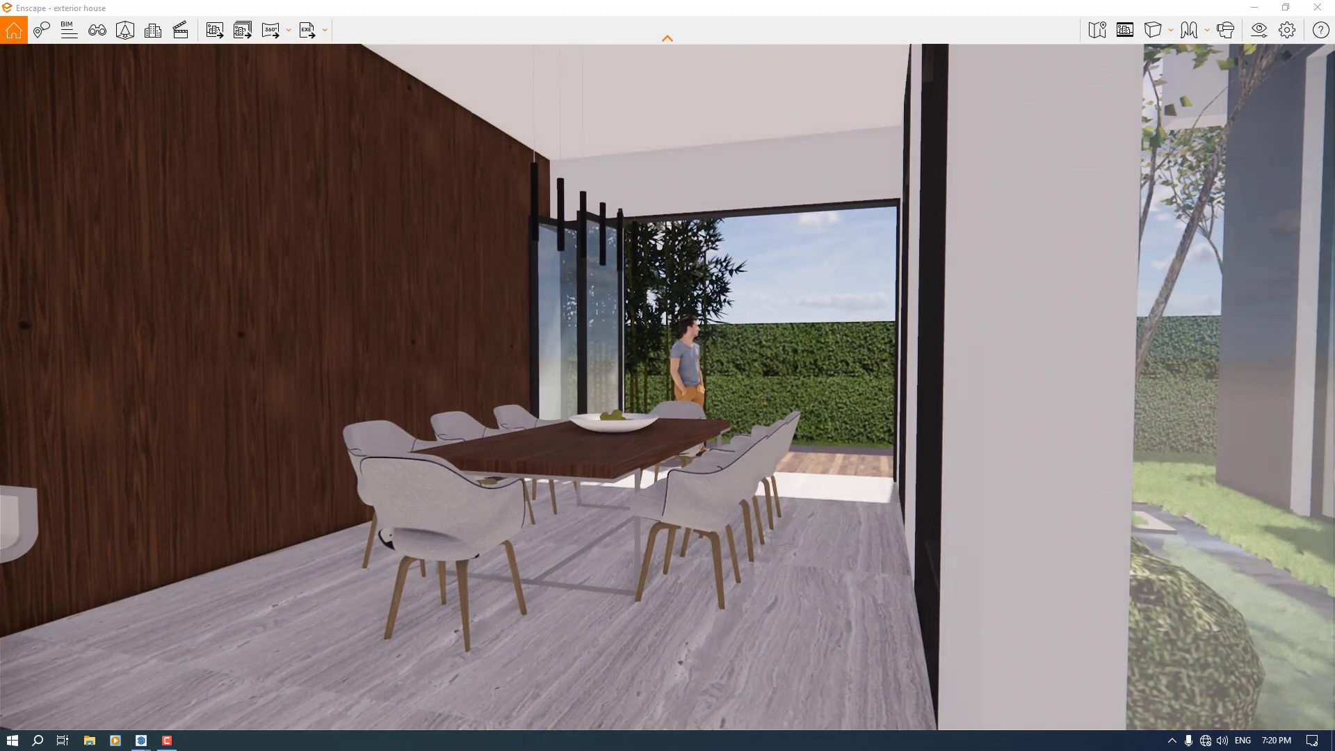
pyautogui.moveTo(668, 389); pyautogui.dragTo(1029, 389)
pyautogui.press('w')
pyautogui.press('e')
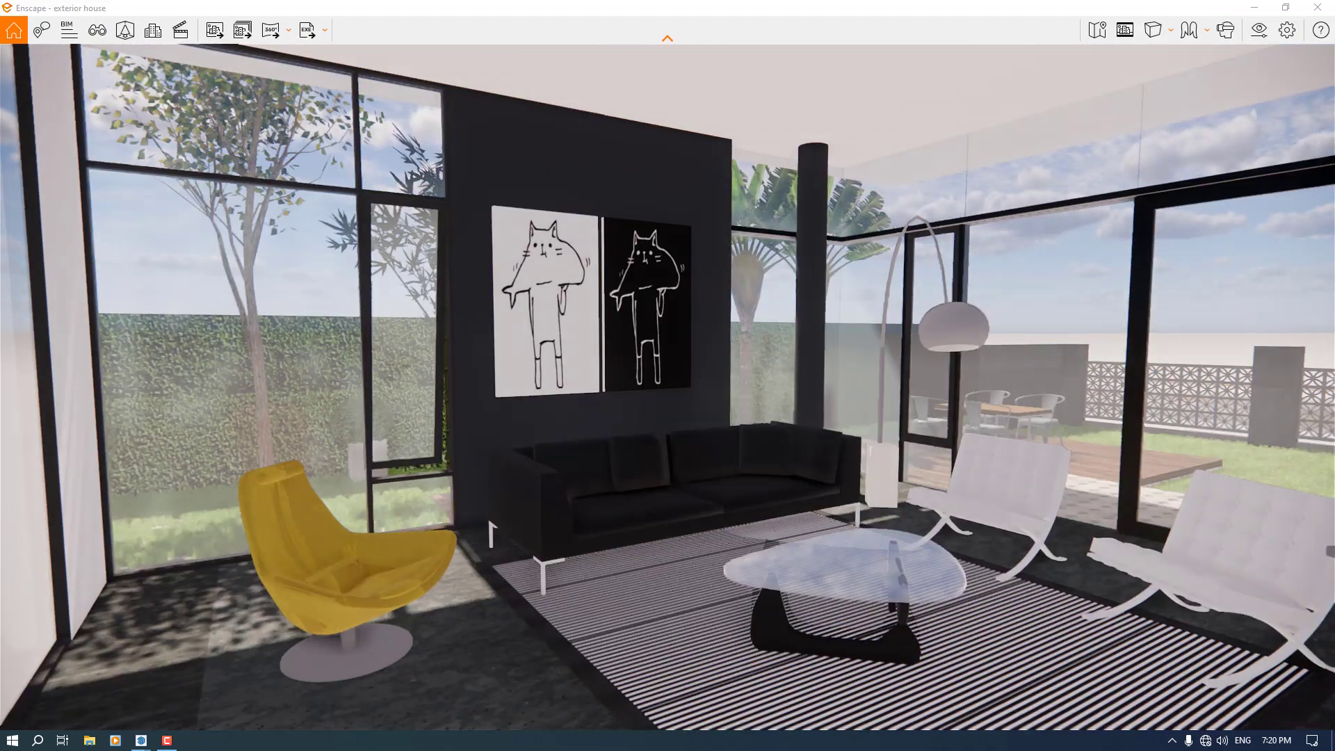
# Step: Switch navigation to walk mode and step back to frame the sofa, yellow armchair, coffee table and white chairs
pyautogui.press('space')
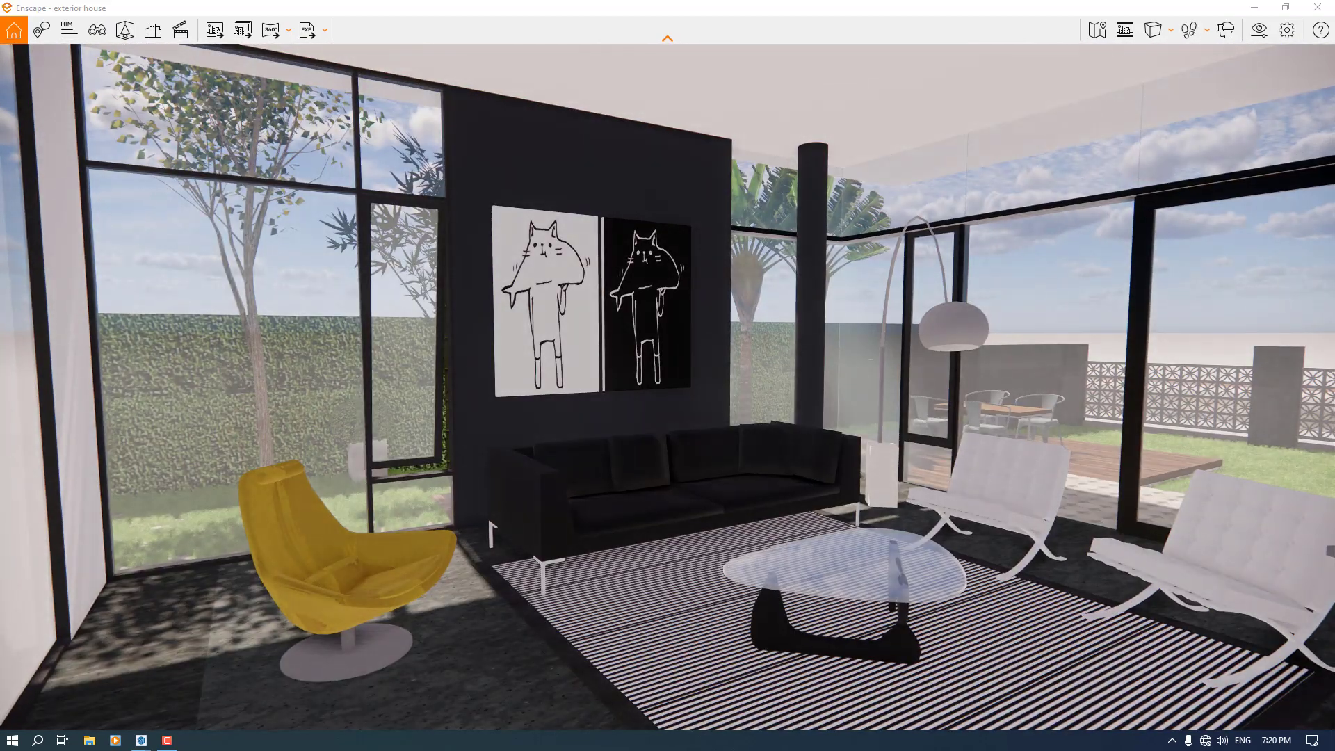
pyautogui.press('w')
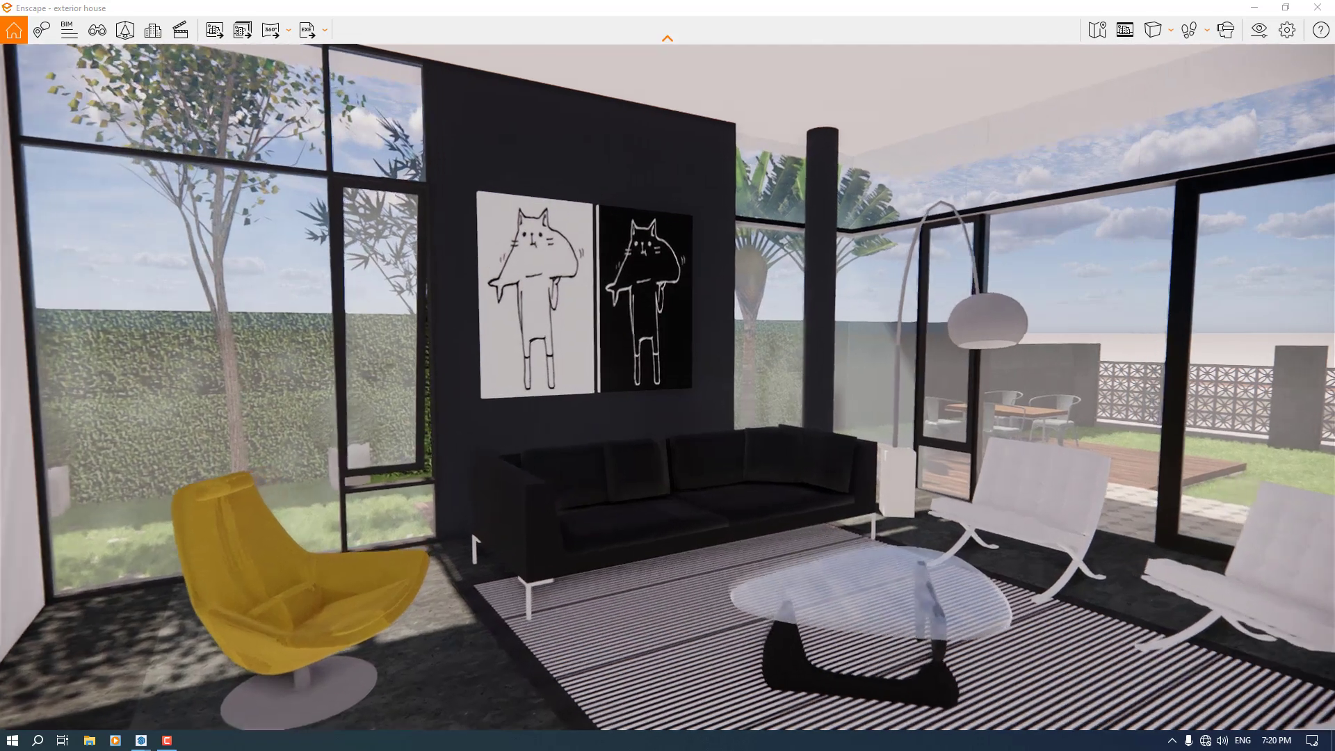
pyautogui.press('space')
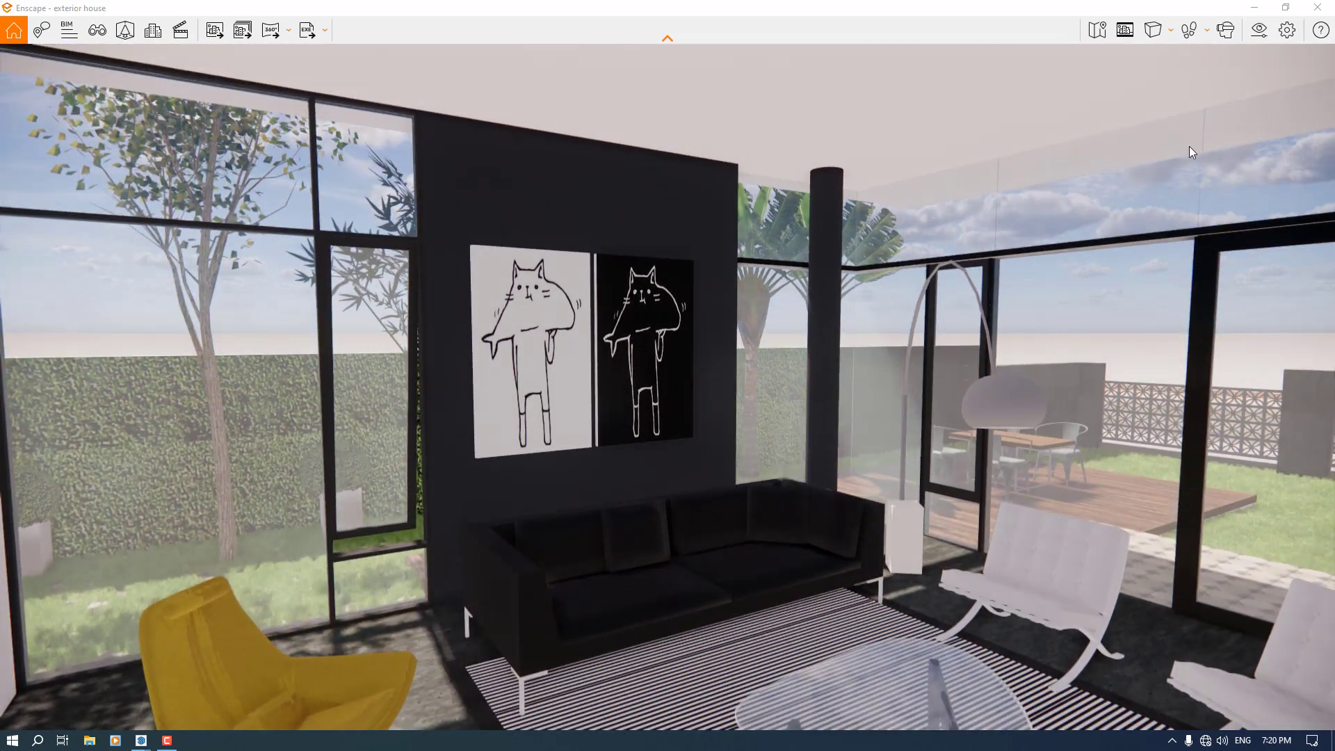
pyautogui.click(1207, 31)
pyautogui.click(1217, 82)
pyautogui.click(700, 318)
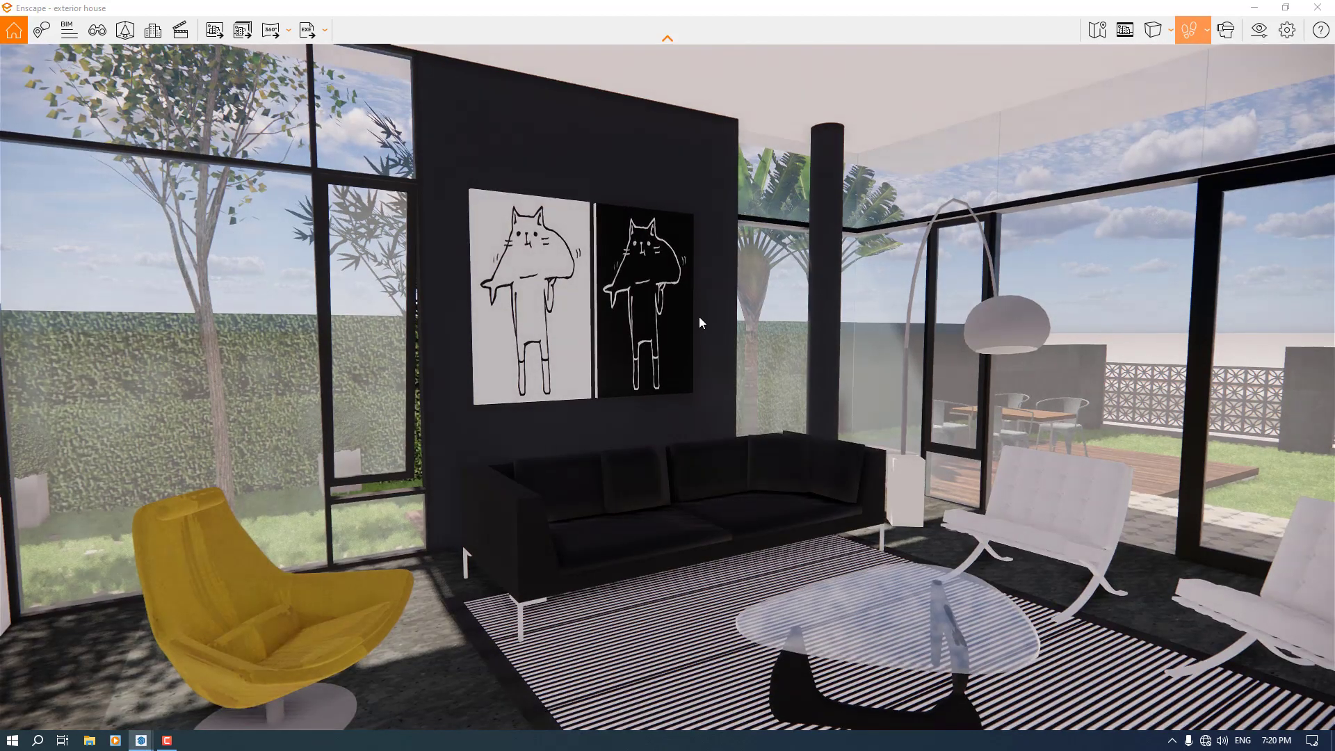
pyautogui.press('s')
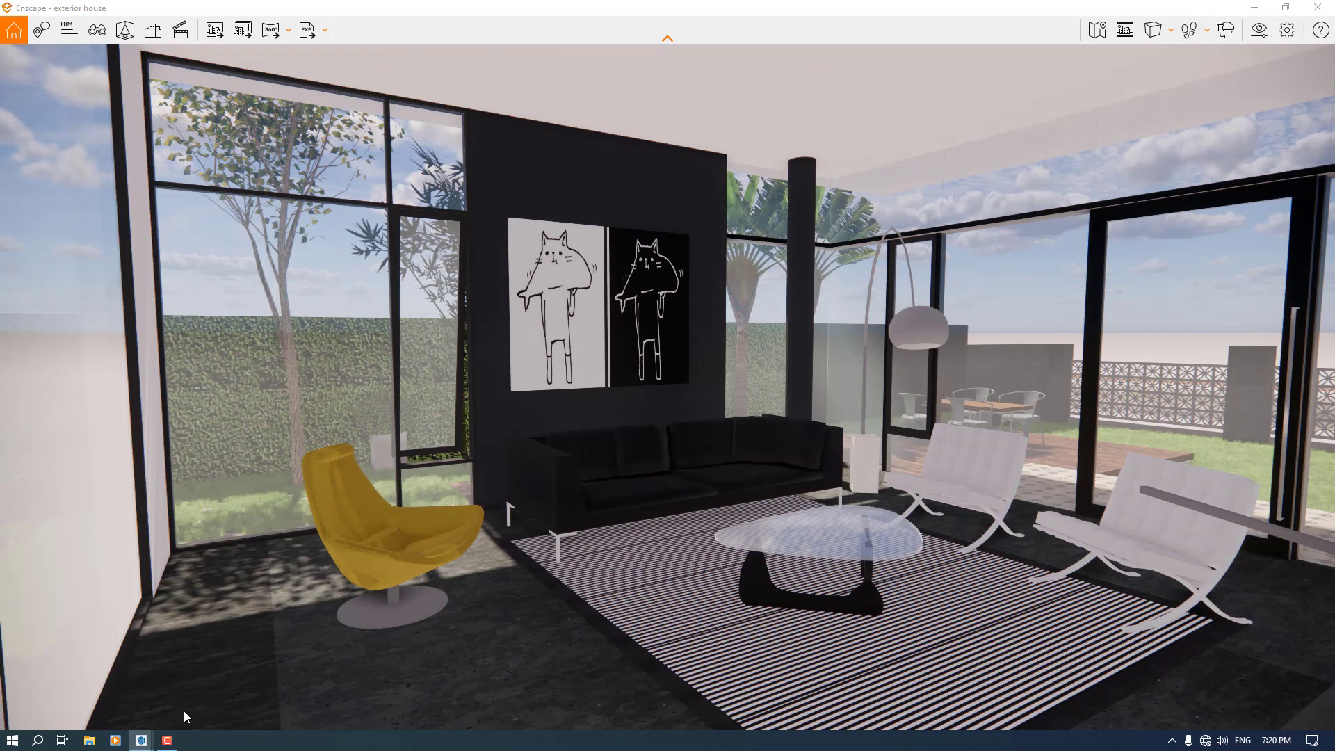
pyautogui.click(168, 741)
pyautogui.click(171, 741)
pyautogui.moveTo(668, 386); pyautogui.dragTo(705, 376)
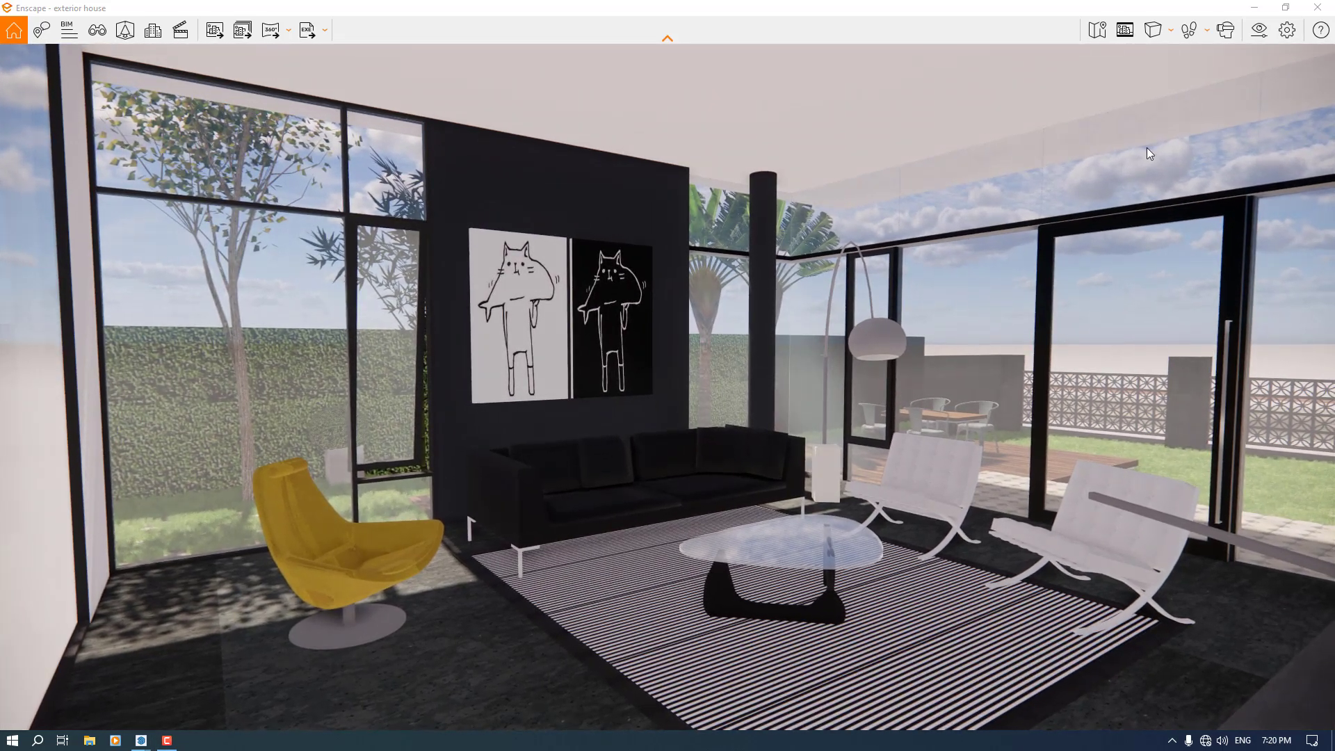
# Step: Set the camera projection to Two-Point and fine-tune the living room framing
pyautogui.click(1161, 28)
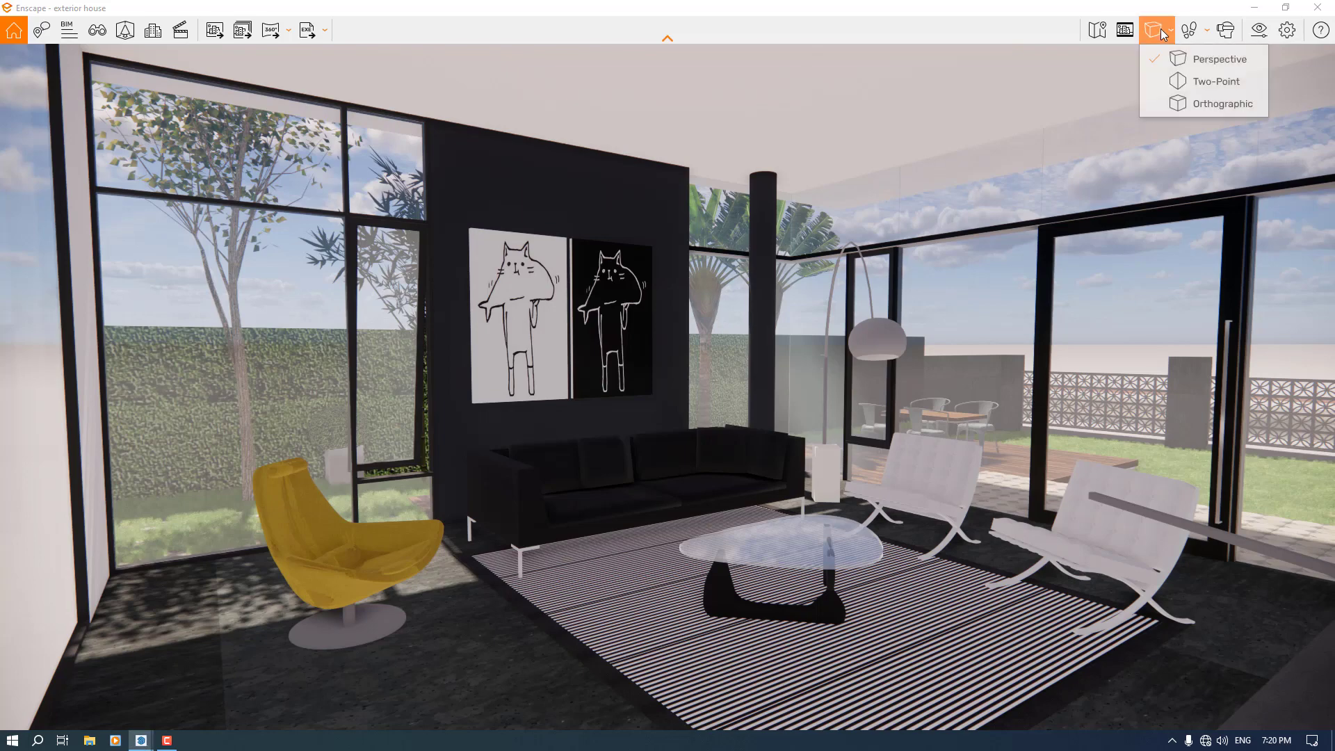
pyautogui.click(1168, 83)
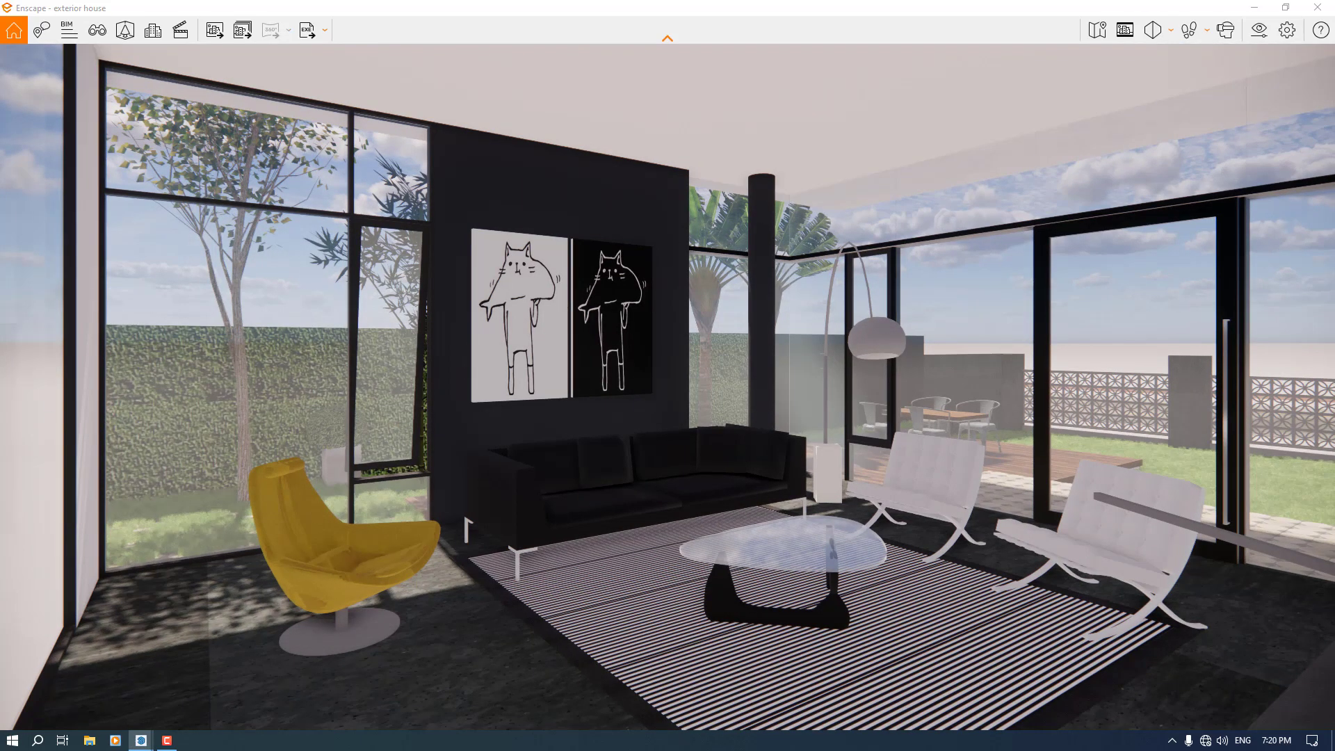
pyautogui.moveTo(667, 390); pyautogui.dragTo(704, 389)
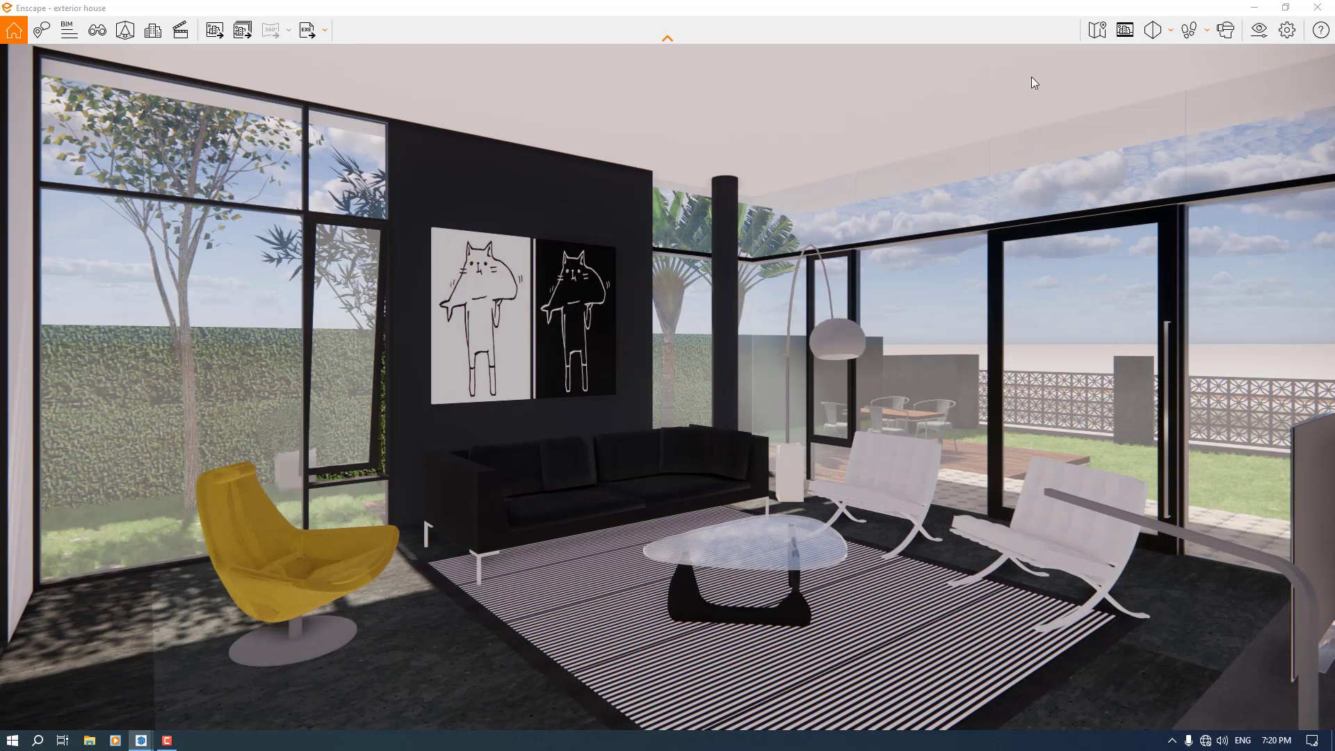
# Step: Set the visual style mode to White and close the visual settings
pyautogui.click(1255, 34)
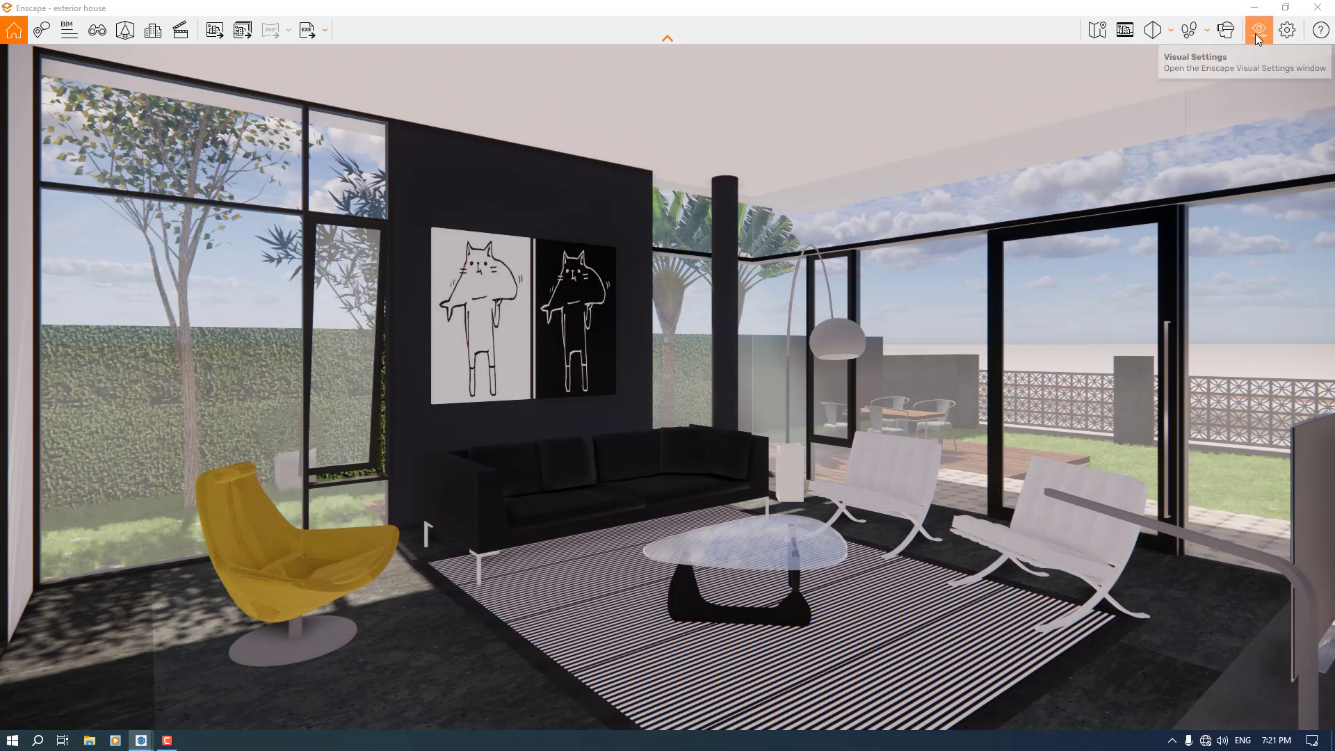
pyautogui.moveTo(944, 119); pyautogui.dragTo(520, 88)
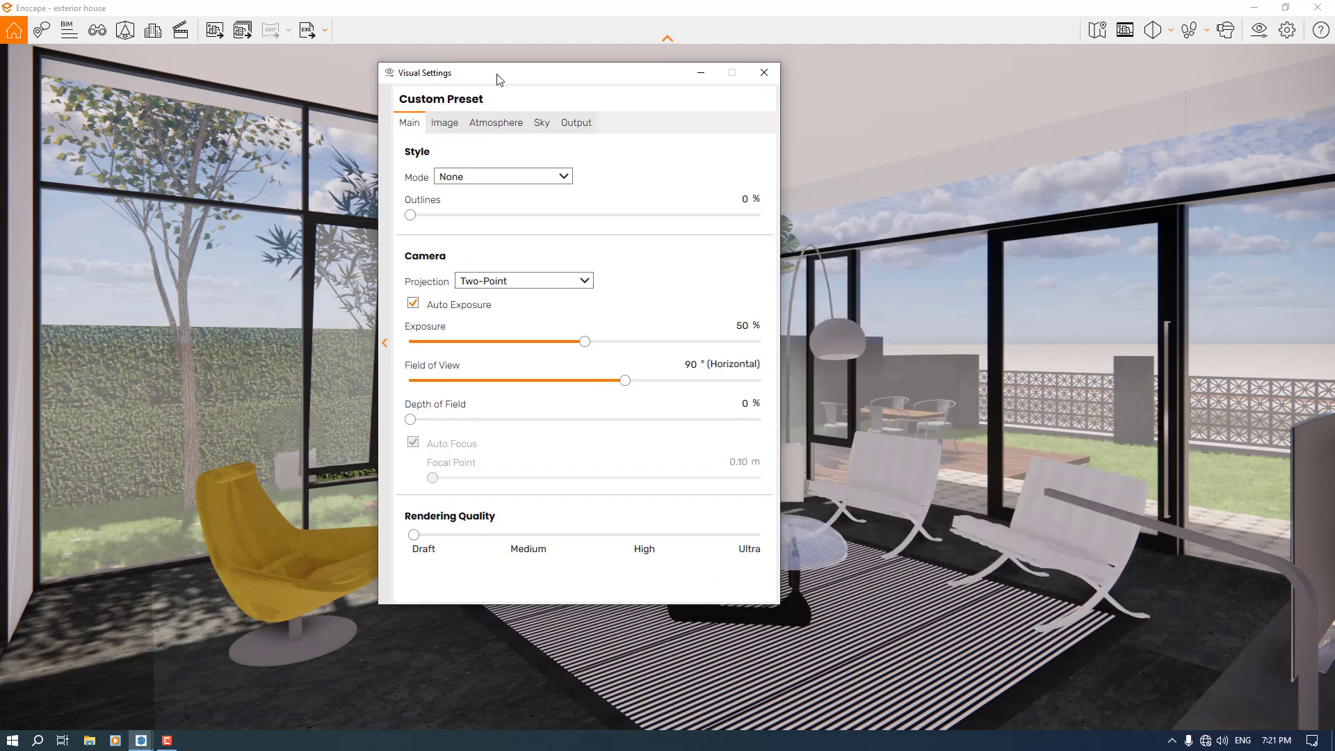
pyautogui.click(507, 178)
pyautogui.click(483, 209)
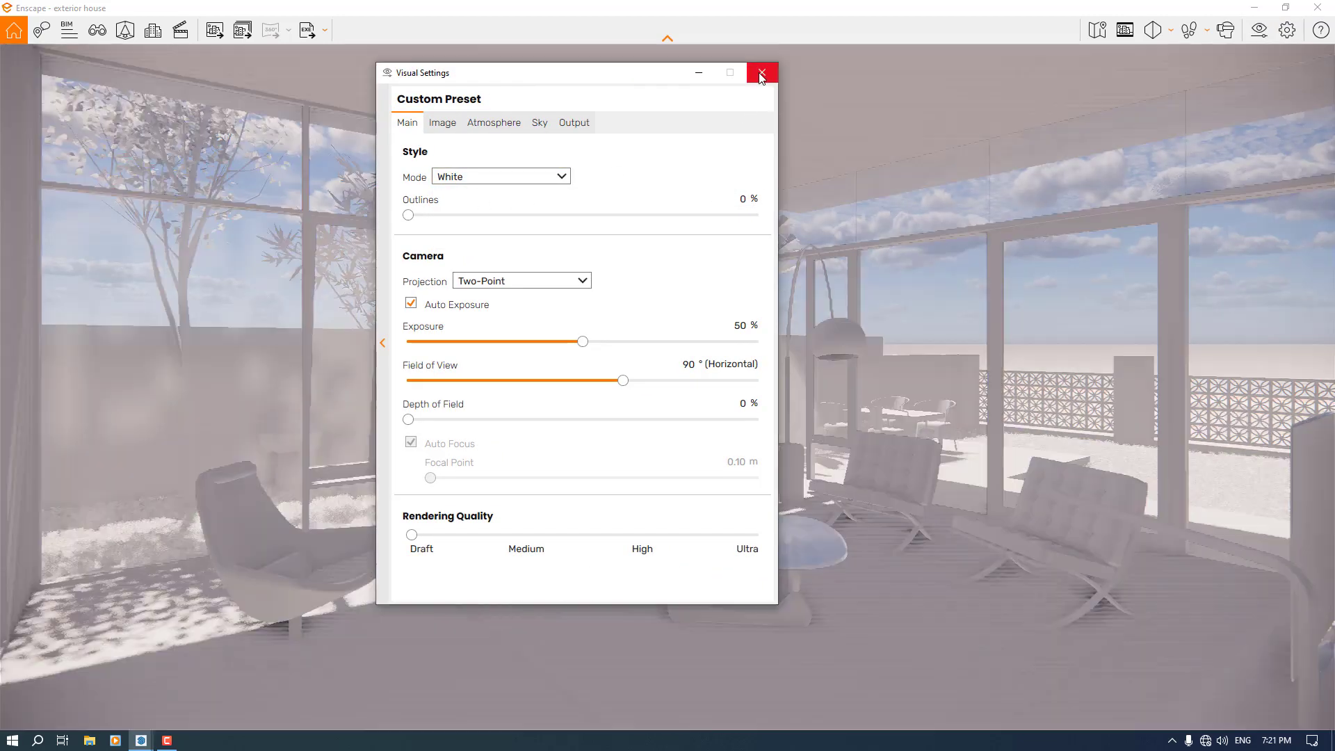
pyautogui.click(762, 72)
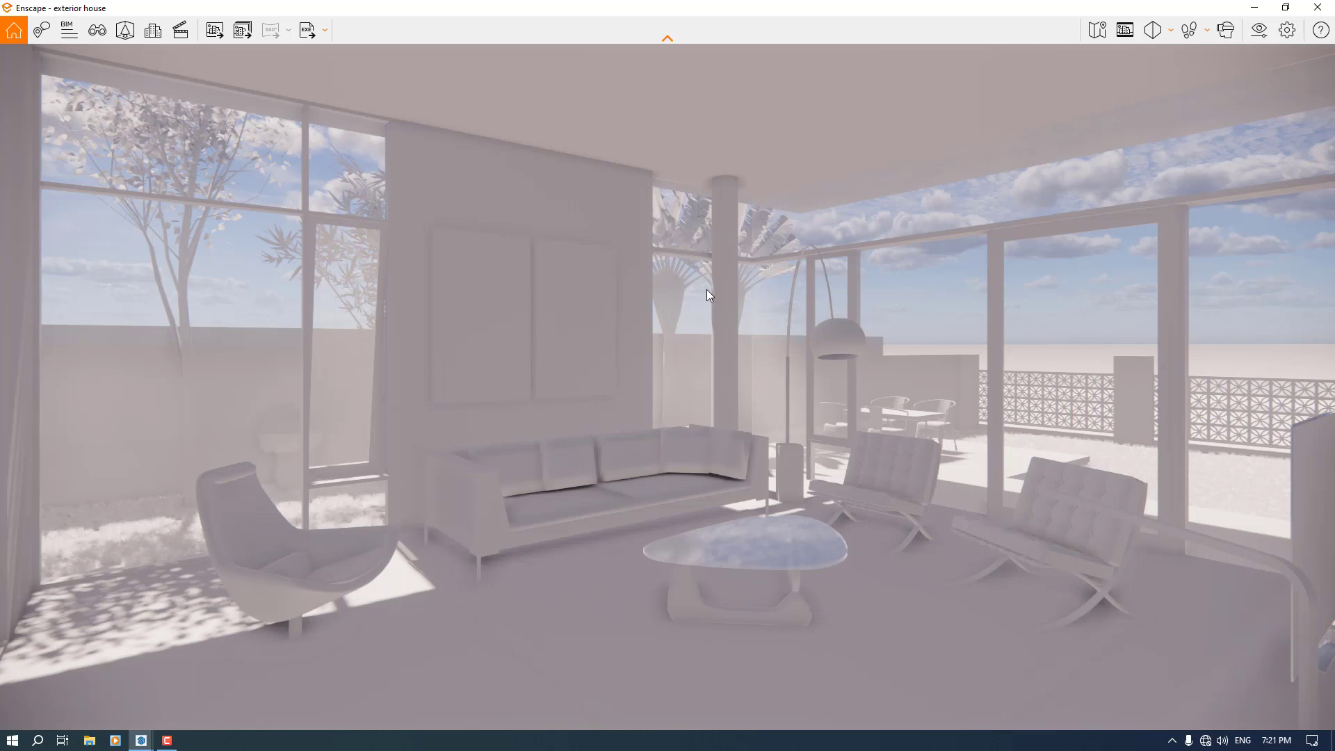
# Step: Shift the time of day so low, warm sunlight falls across the sofa wall and floor
pyautogui.keyDown('shift'); pyautogui.moveTo(706, 289); pyautogui.dragTo(889, 289, button='right'); pyautogui.keyUp('shift')
pyautogui.moveTo(706, 295)
pyautogui.keyDown('shift'); pyautogui.mouseDown(button='right')
pyautogui.moveTo(765, 295)
pyautogui.moveTo(716, 295)
pyautogui.moveTo(727, 295)
pyautogui.mouseUp(button='right'); pyautogui.keyUp('shift')
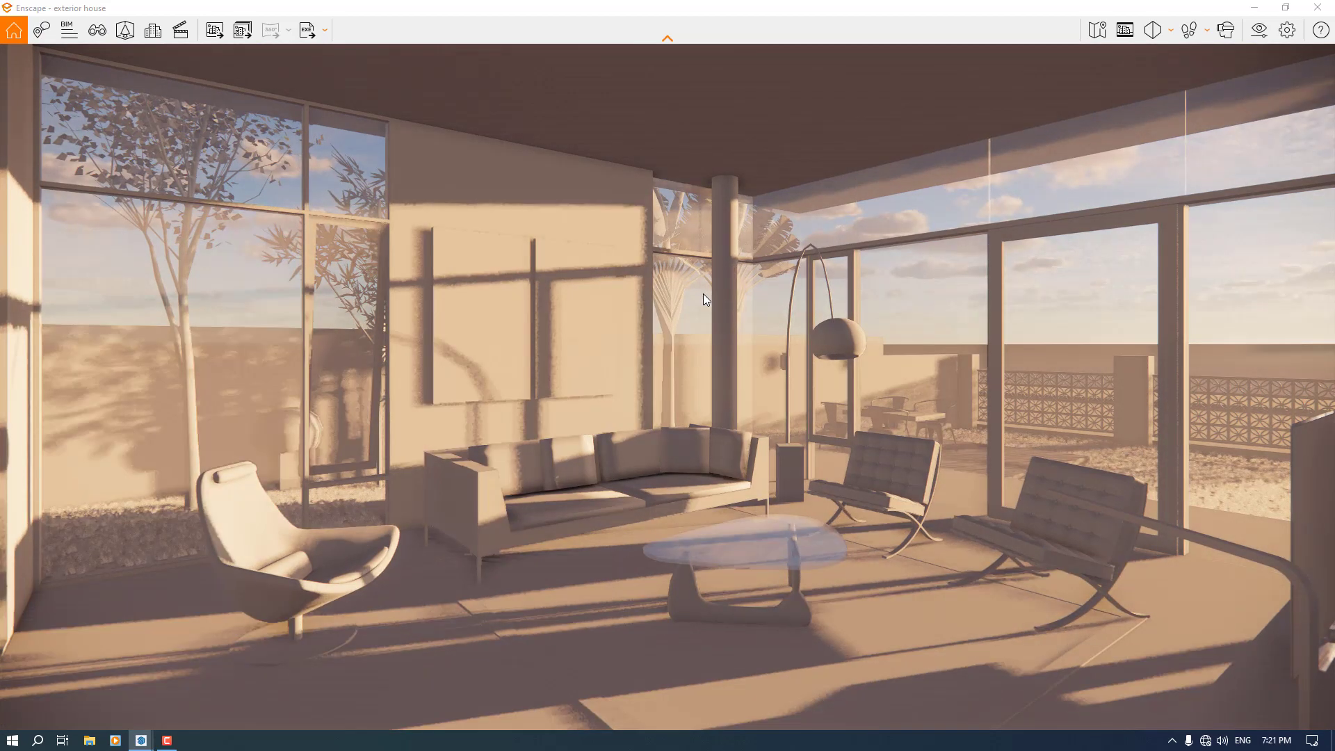
pyautogui.moveTo(702, 293)
pyautogui.keyDown('shift'); pyautogui.mouseDown(button='right')
pyautogui.moveTo(680, 293)
pyautogui.moveTo(691, 293)
pyautogui.mouseUp(button='right'); pyautogui.keyUp('shift')
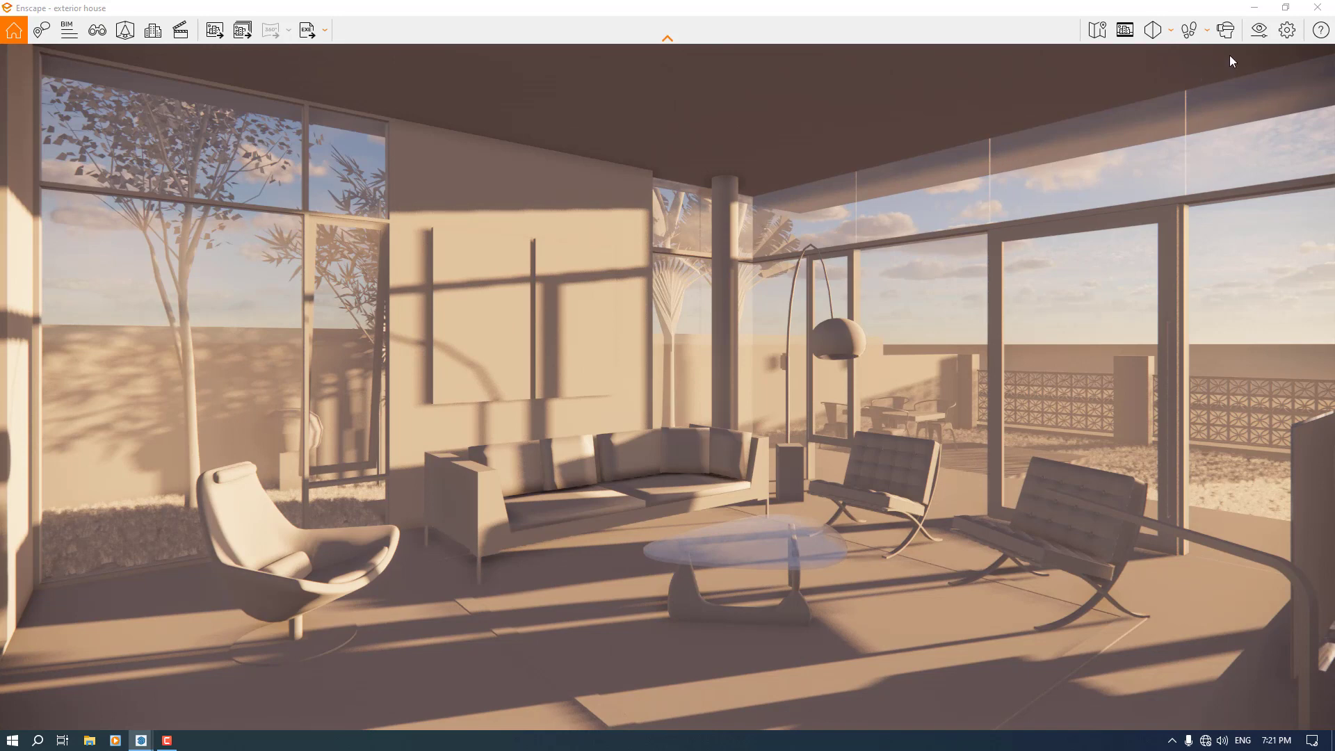
# Step: In the sky settings, set cloud Density, Variety and Cirrus Amount to 0% and Contrails to 0
pyautogui.click(1251, 35)
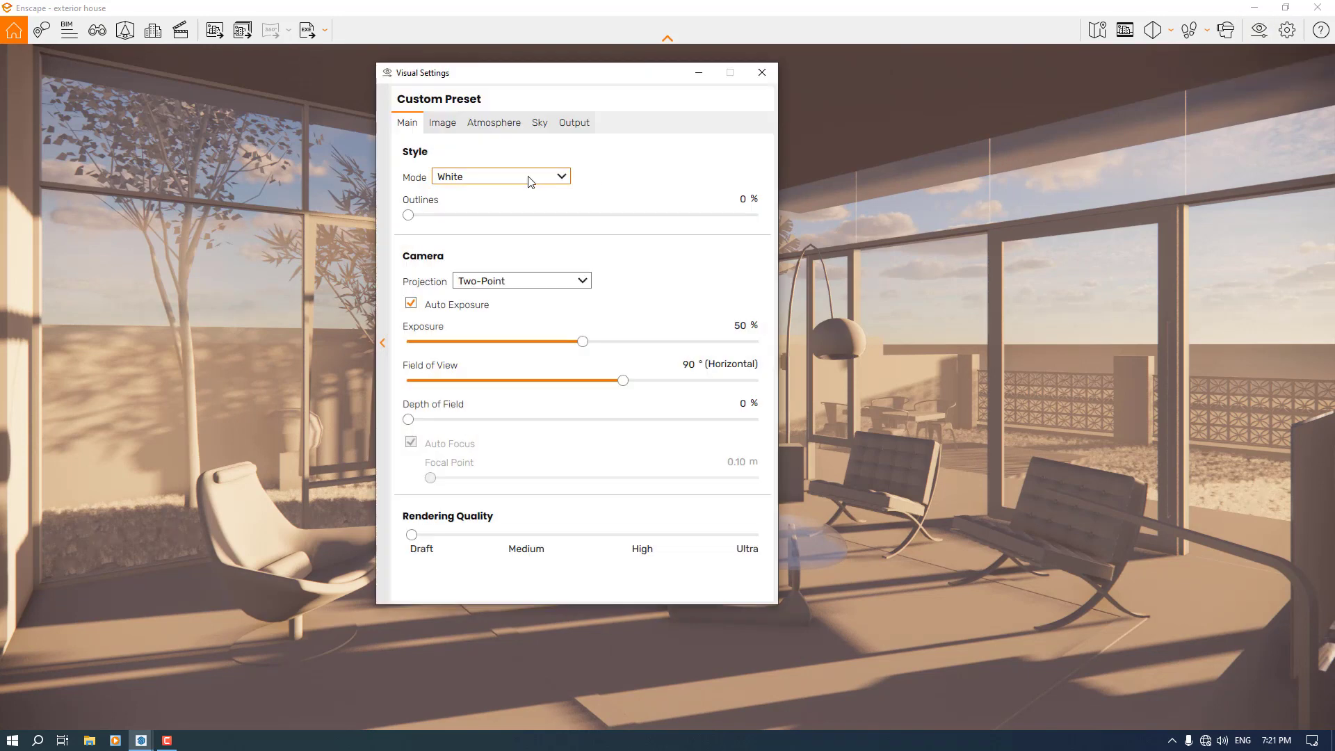
pyautogui.click(494, 123)
pyautogui.click(540, 124)
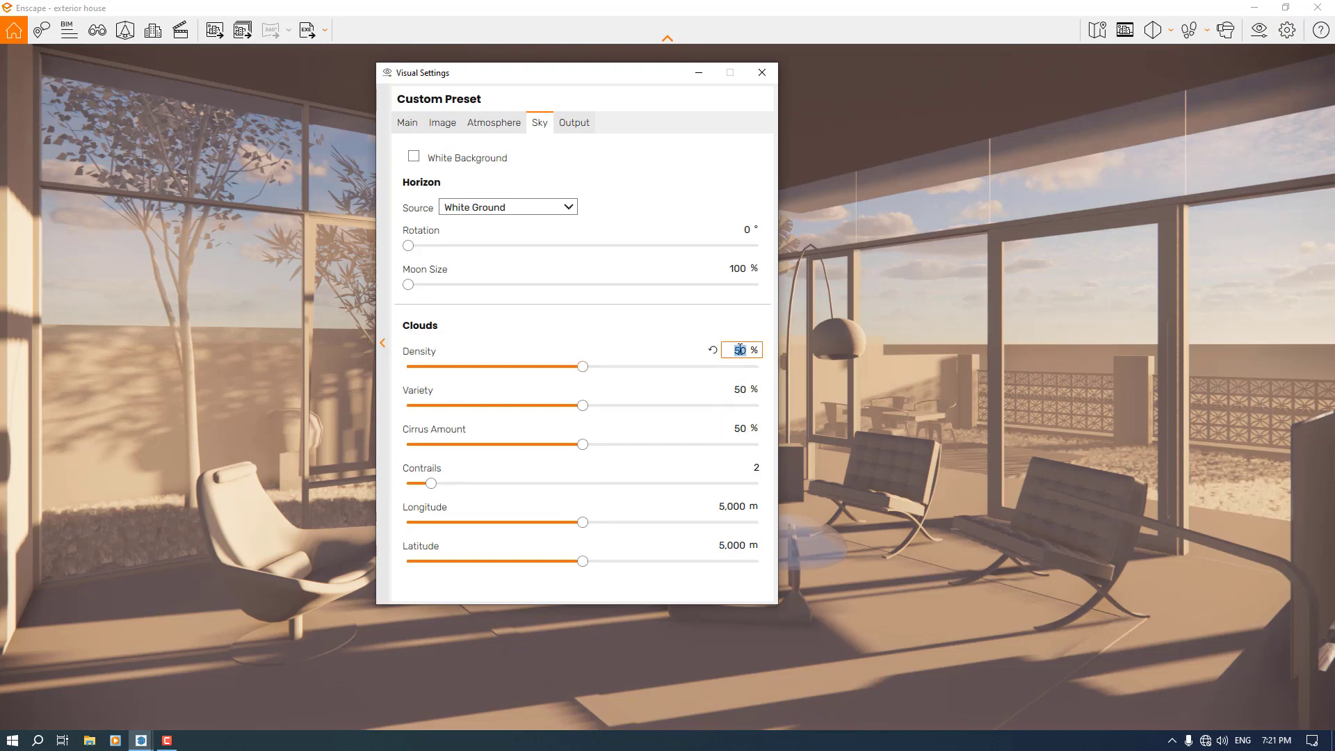
pyautogui.click(741, 390)
pyautogui.write('0')
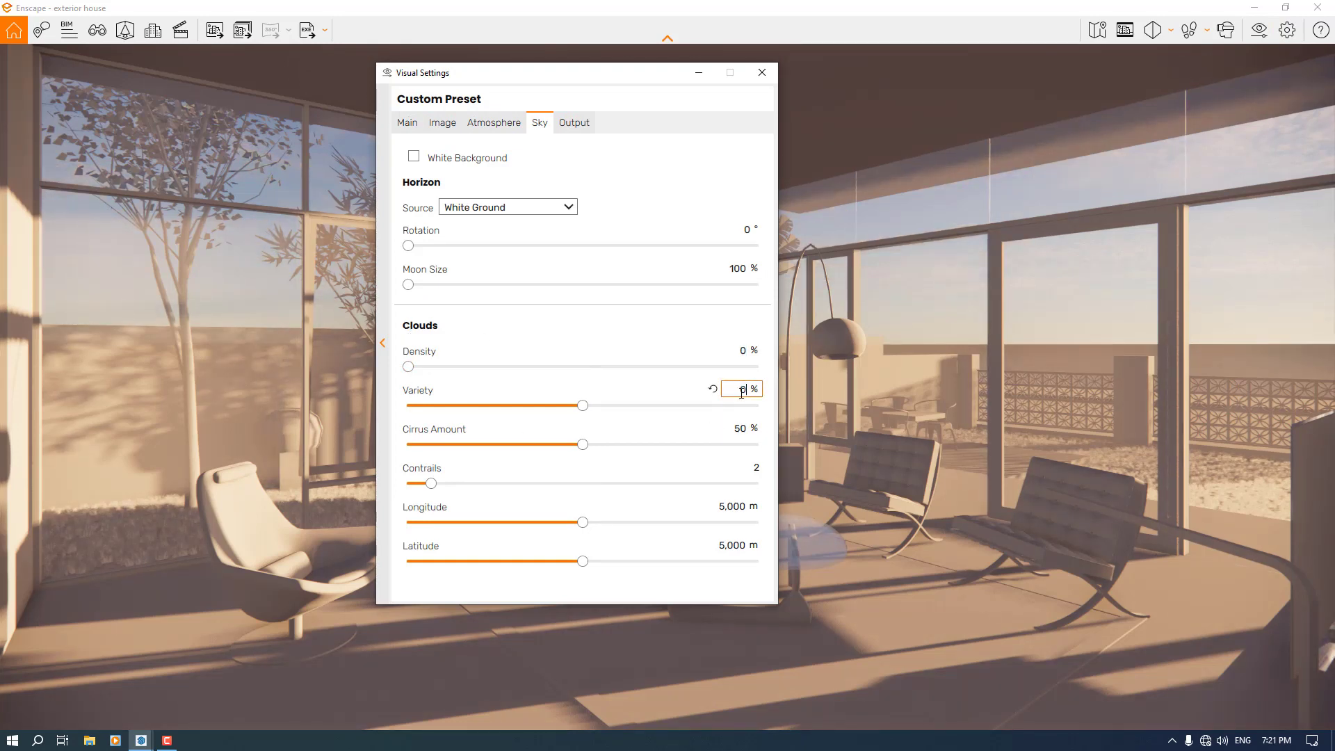
pyautogui.click(740, 425)
pyautogui.write('0')
pyautogui.press('Return')
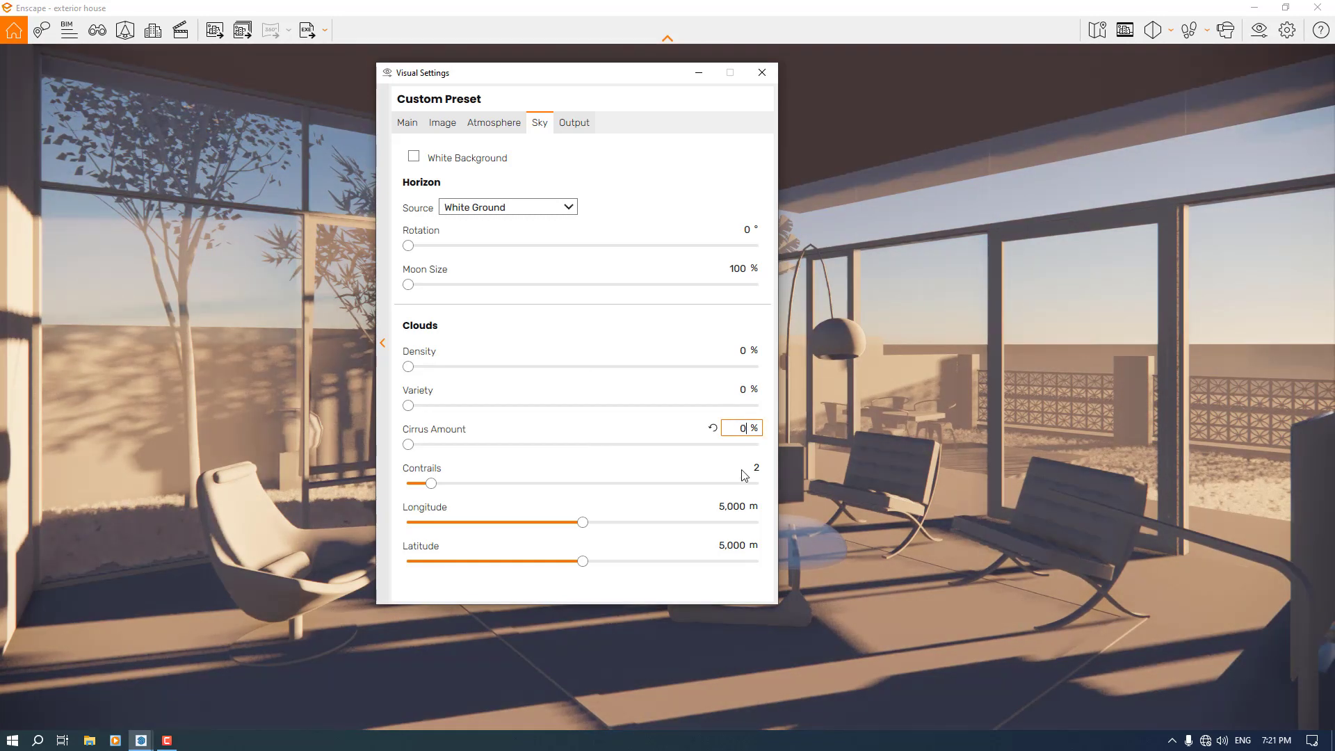
pyautogui.click(754, 467)
pyautogui.write('0')
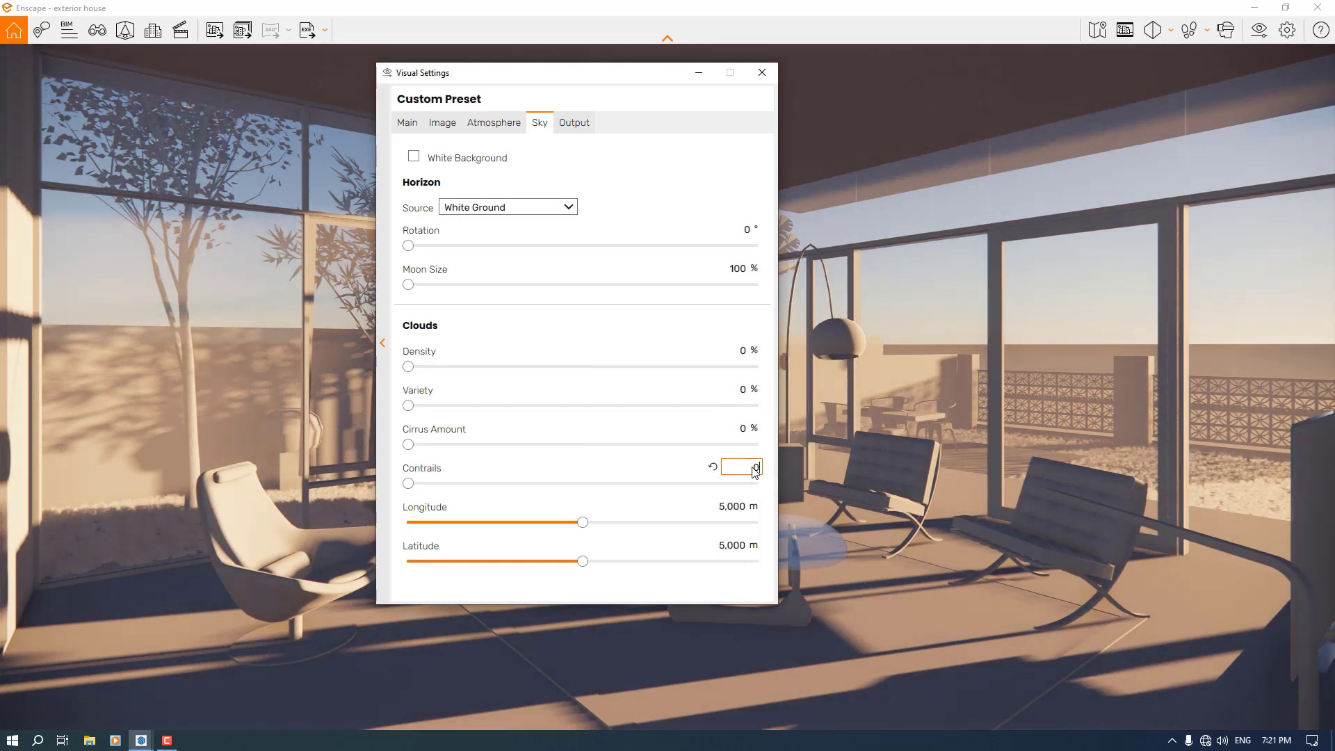
# Step: Set the clouds' Cirrus Amount to 10%
pyautogui.moveTo(409, 444); pyautogui.dragTo(424, 445)
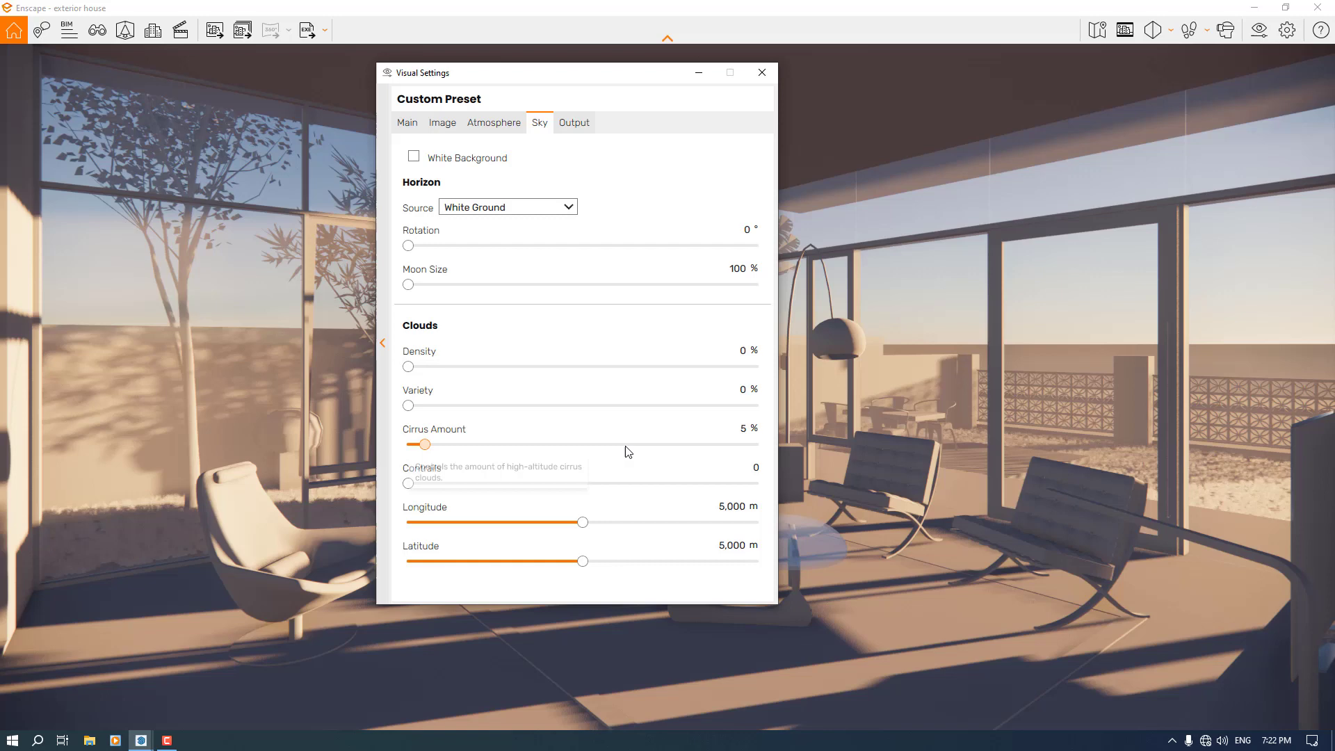
pyautogui.click(666, 445)
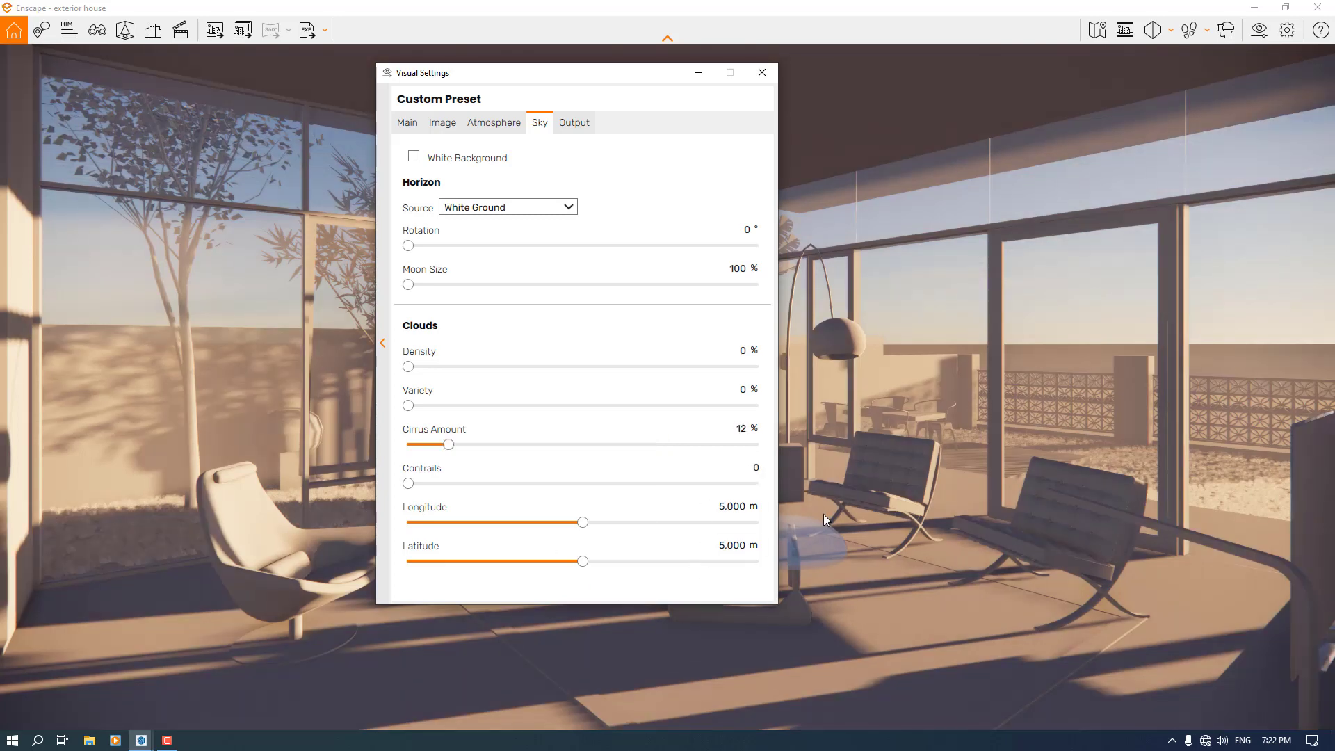
pyautogui.doubleClick(743, 427)
pyautogui.write('10')
pyautogui.press('Return')
# Step: Set the horizon source to White Cubes and close the visual settings
pyautogui.click(487, 212)
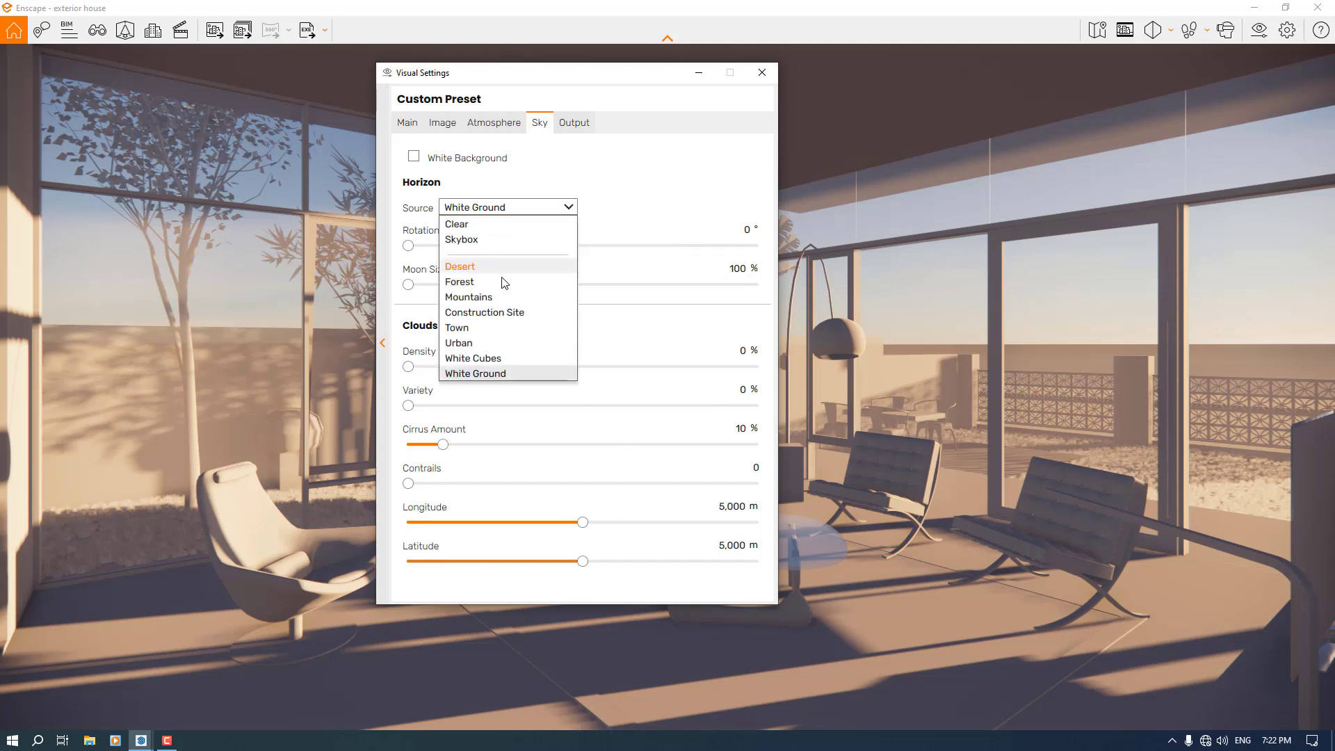
pyautogui.click(499, 357)
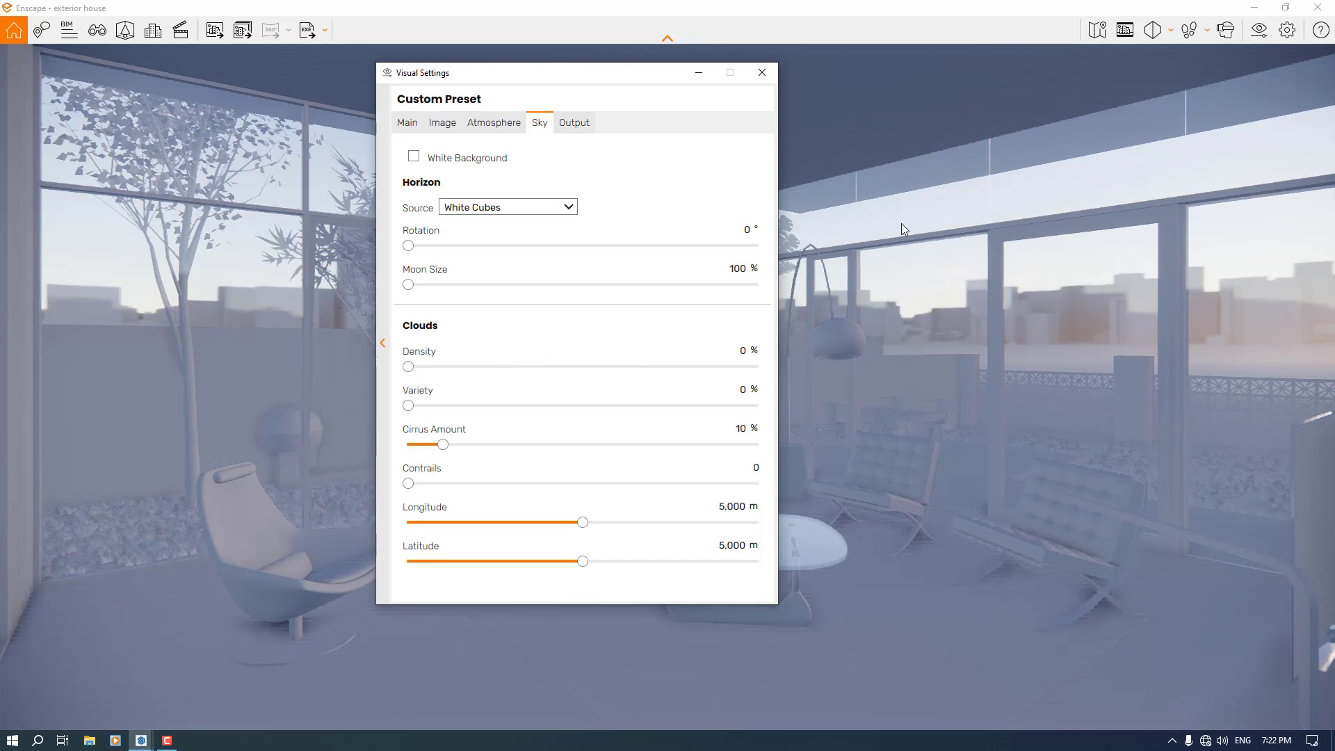
pyautogui.click(762, 73)
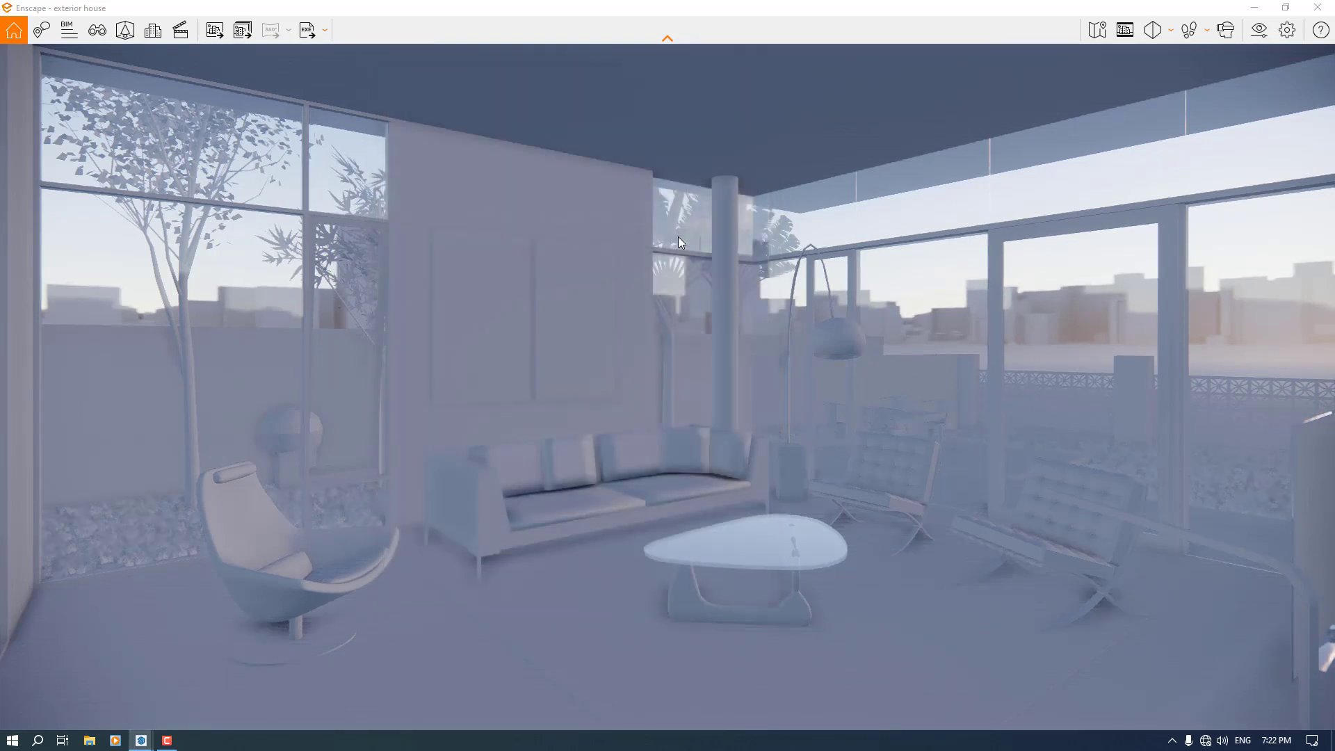
# Step: Reposition the camera in fly mode to reframe the living room, and return to walk mode
pyautogui.press('space')
pyautogui.press('s')
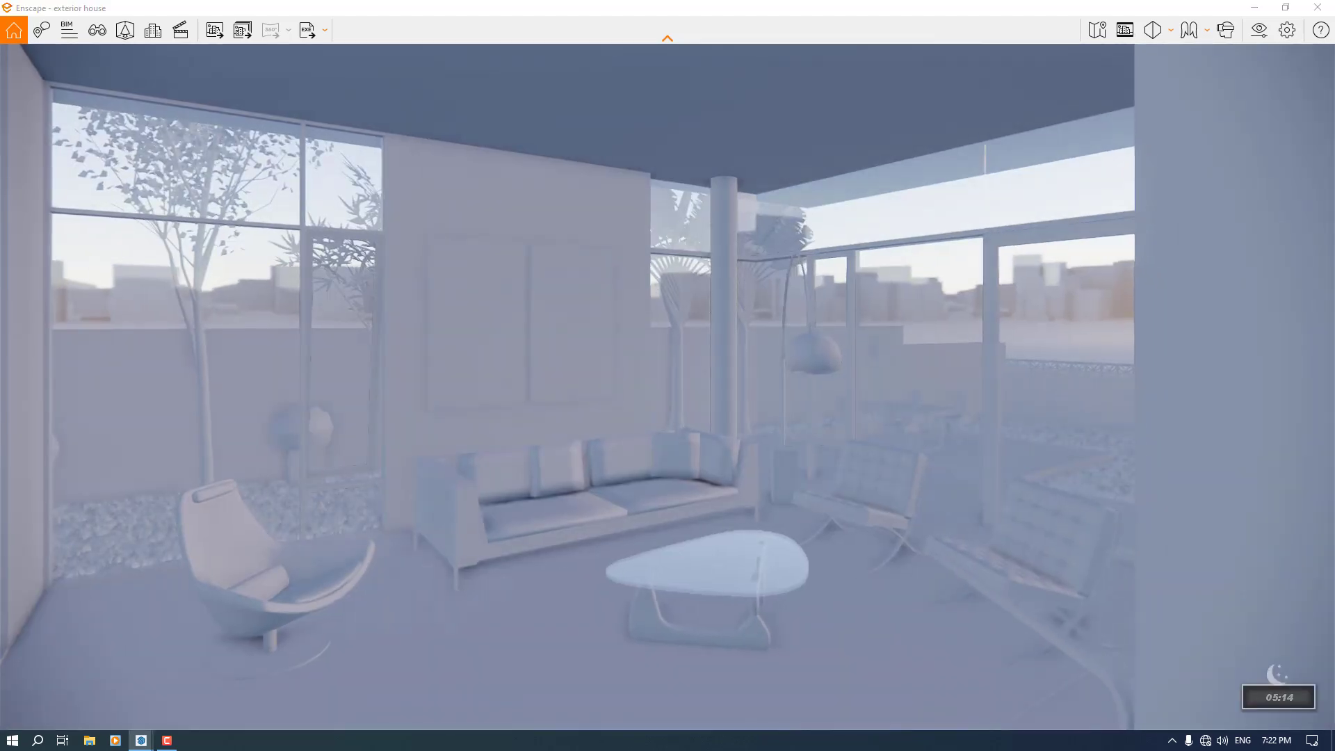
pyautogui.press('w')
pyautogui.press('w')
pyautogui.press('s')
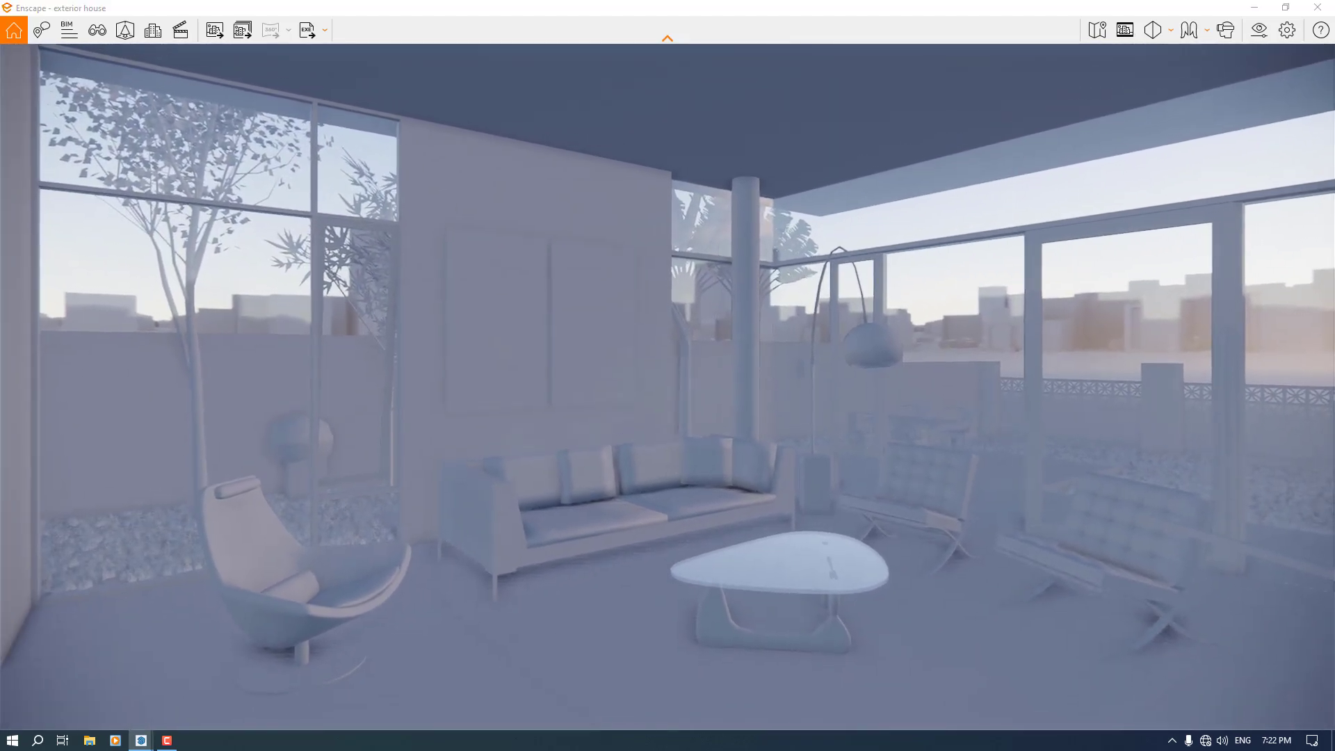
pyautogui.press('space')
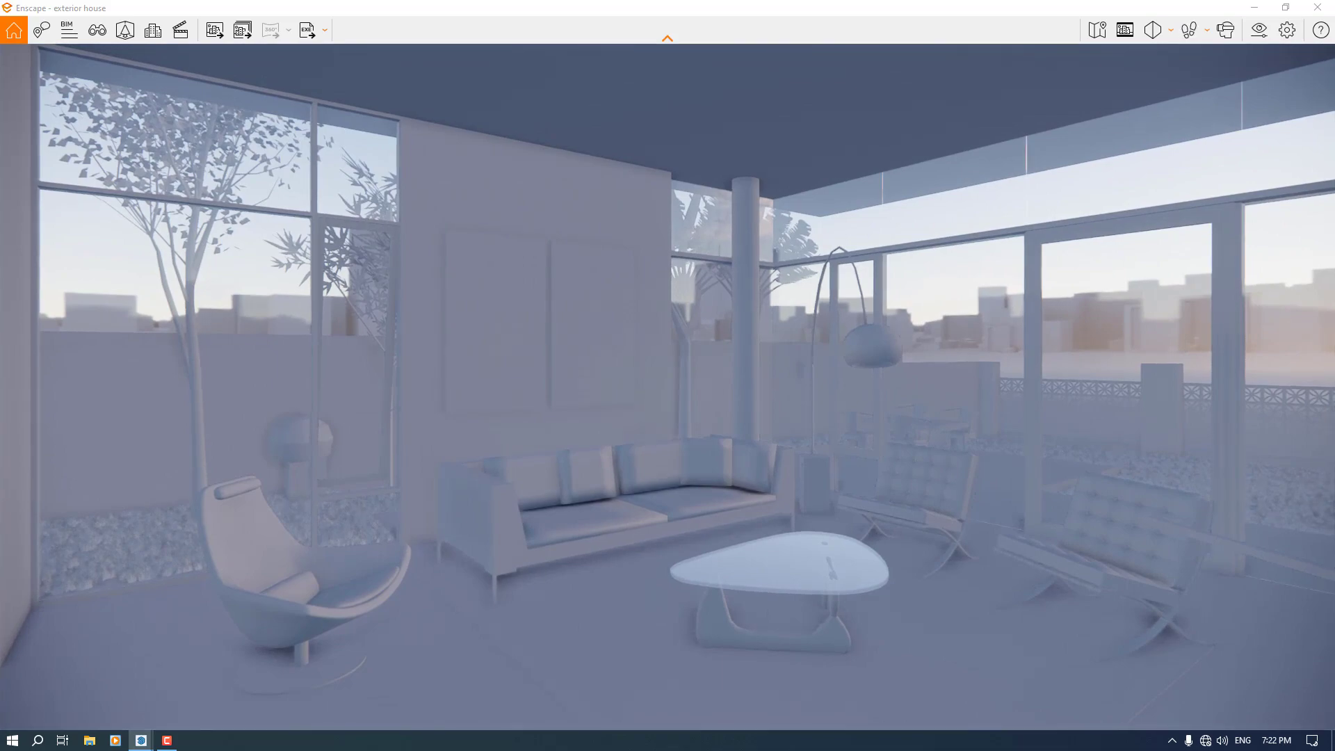
# Step: Adjust the time of day until warm sunlight casts window-frame shadows across the wall behind the sofa
pyautogui.press('i')
pyautogui.press('i')
pyautogui.press('i')
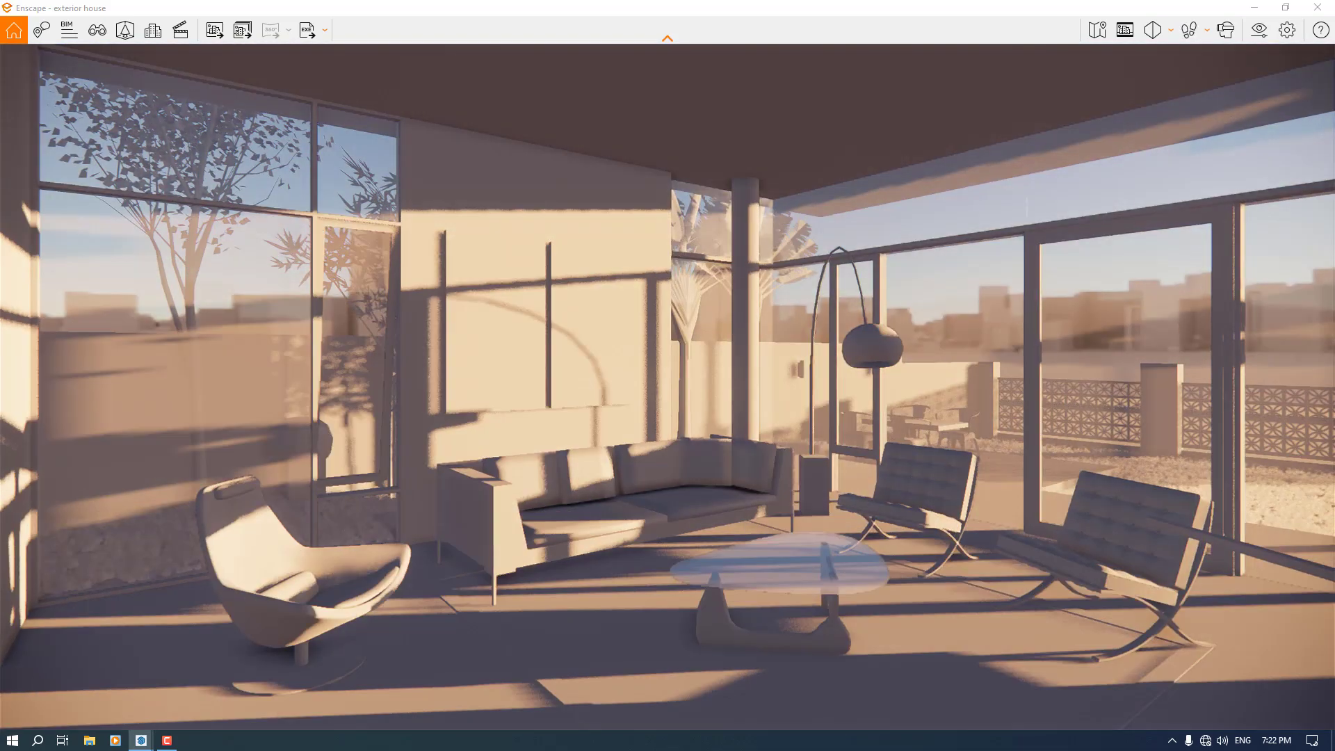
pyautogui.press('i')
pyautogui.press('i')
pyautogui.press('i')
pyautogui.press('i')
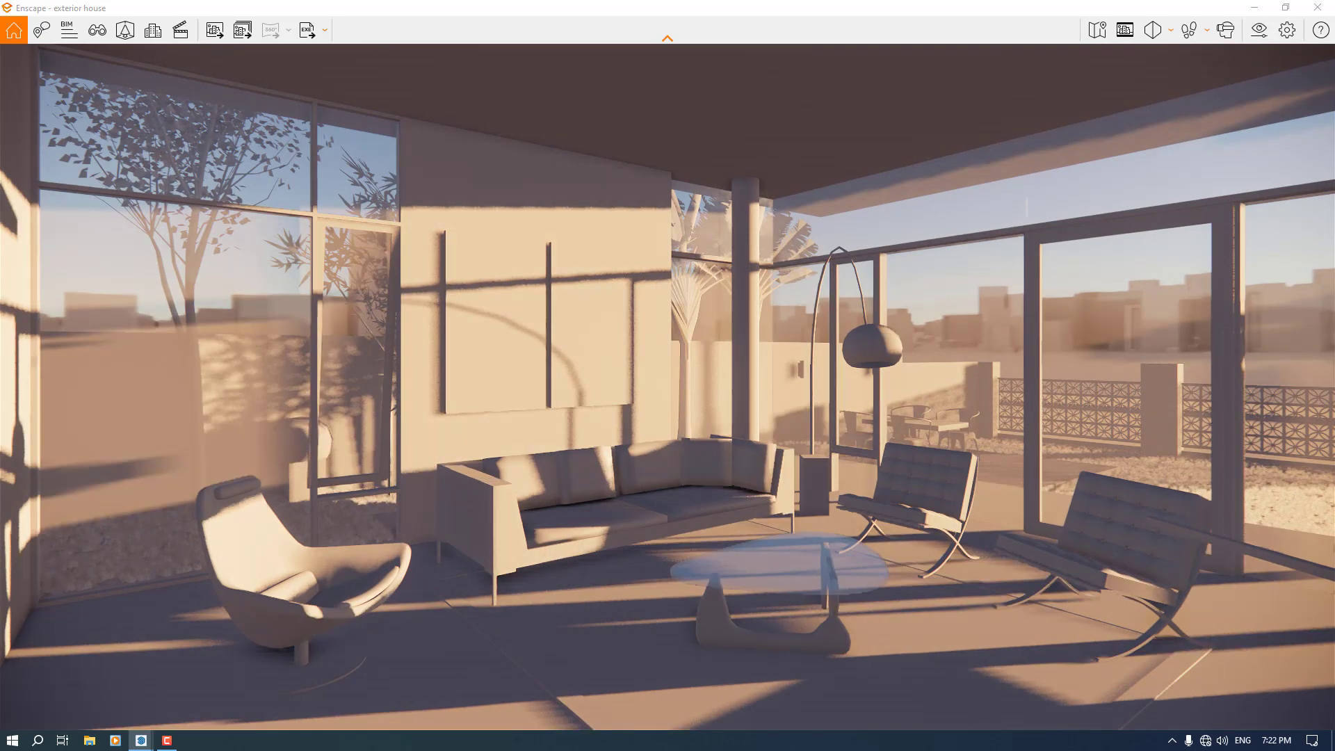
pyautogui.press('i')
pyautogui.press('i')
pyautogui.press('i')
pyautogui.press('i')
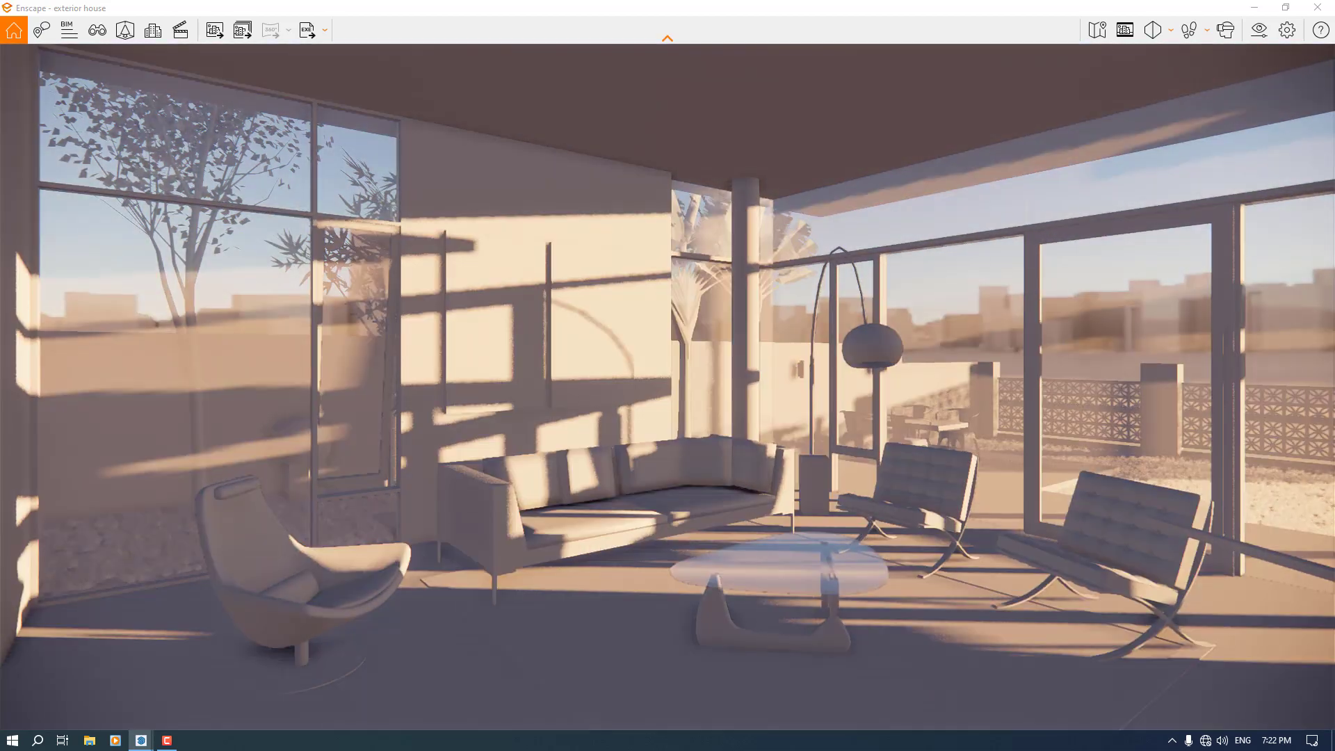
pyautogui.press('i')
pyautogui.press('i')
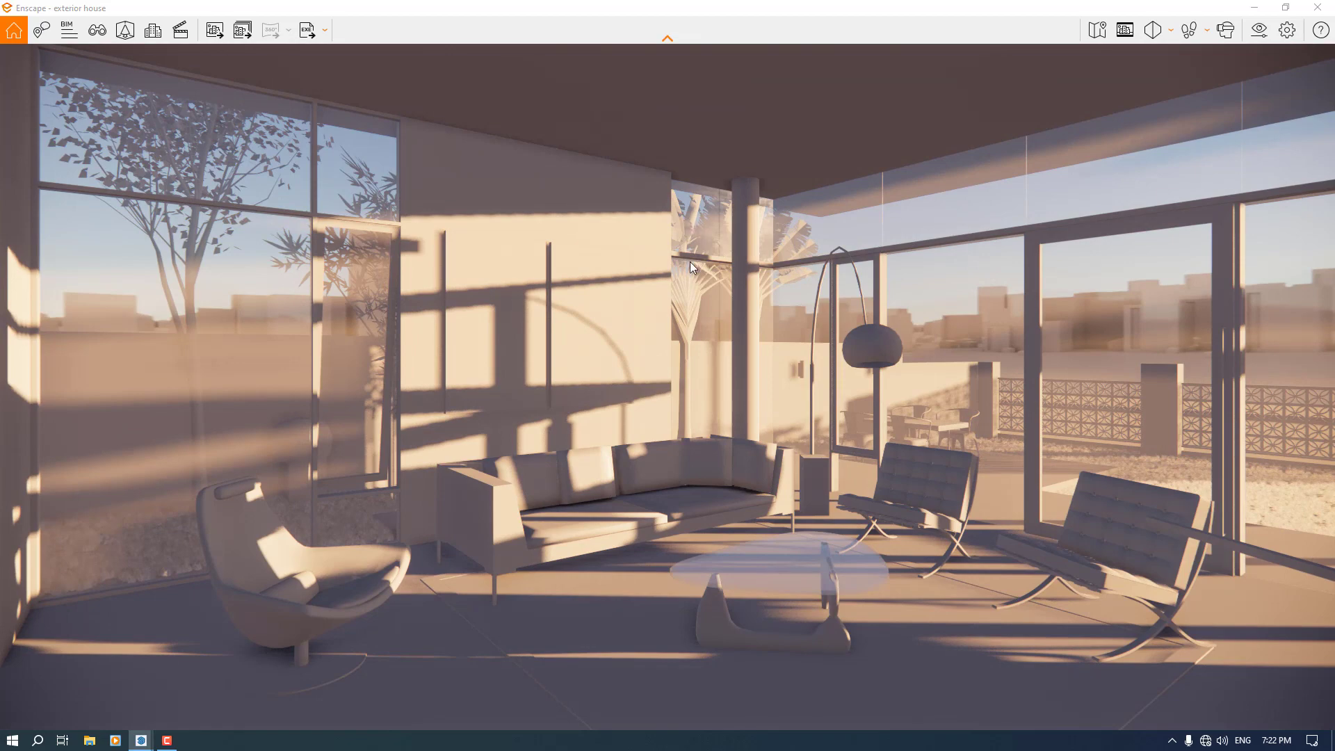
# Step: Turn on the safe frame and set a custom output resolution of 1920 × 1440, keeping the viewport aspect ratio option off
pyautogui.scroll(-1, 690, 261)
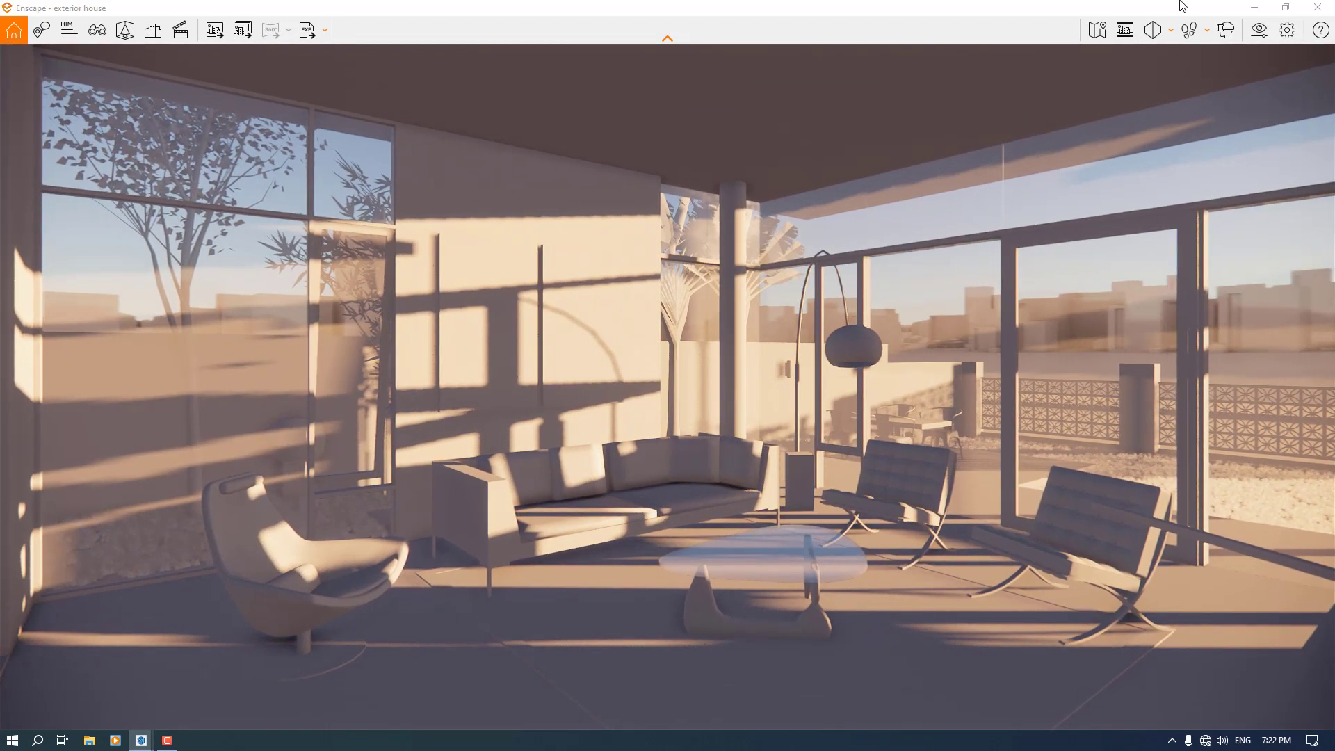
pyautogui.click(1124, 29)
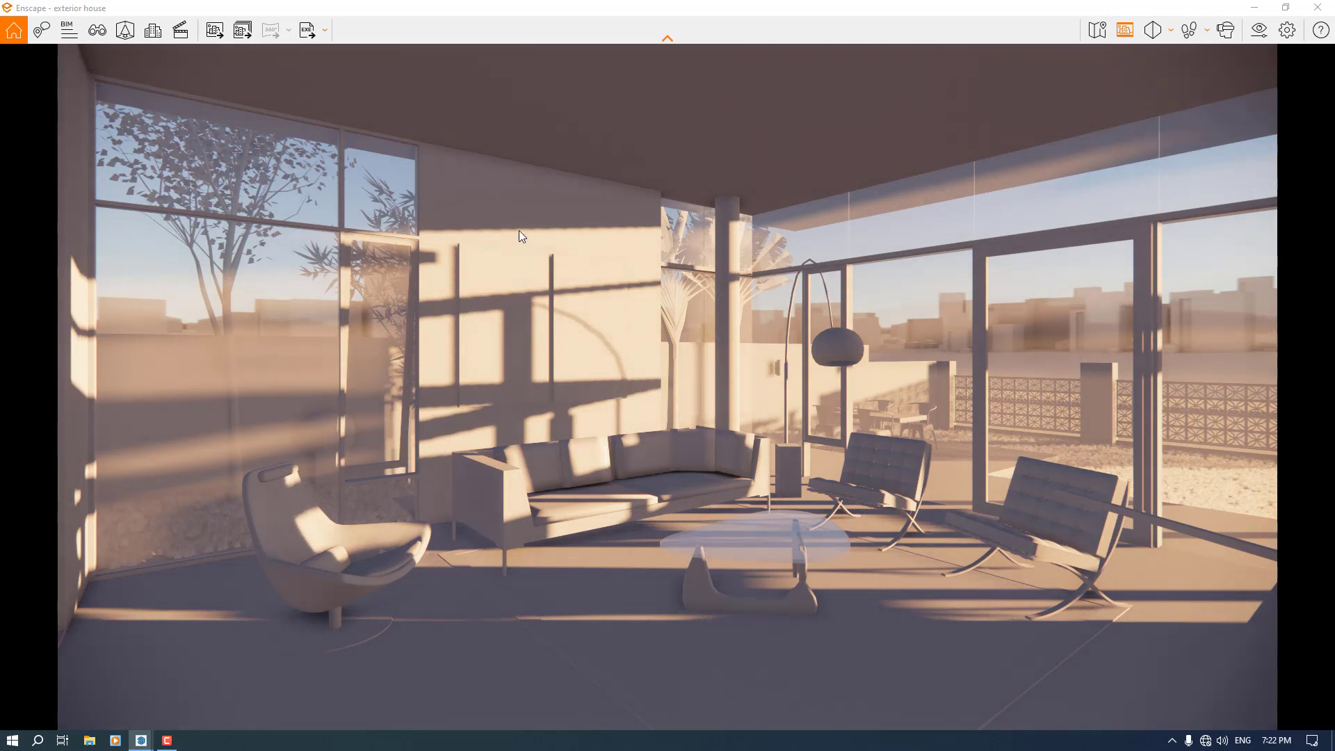
pyautogui.click(1256, 29)
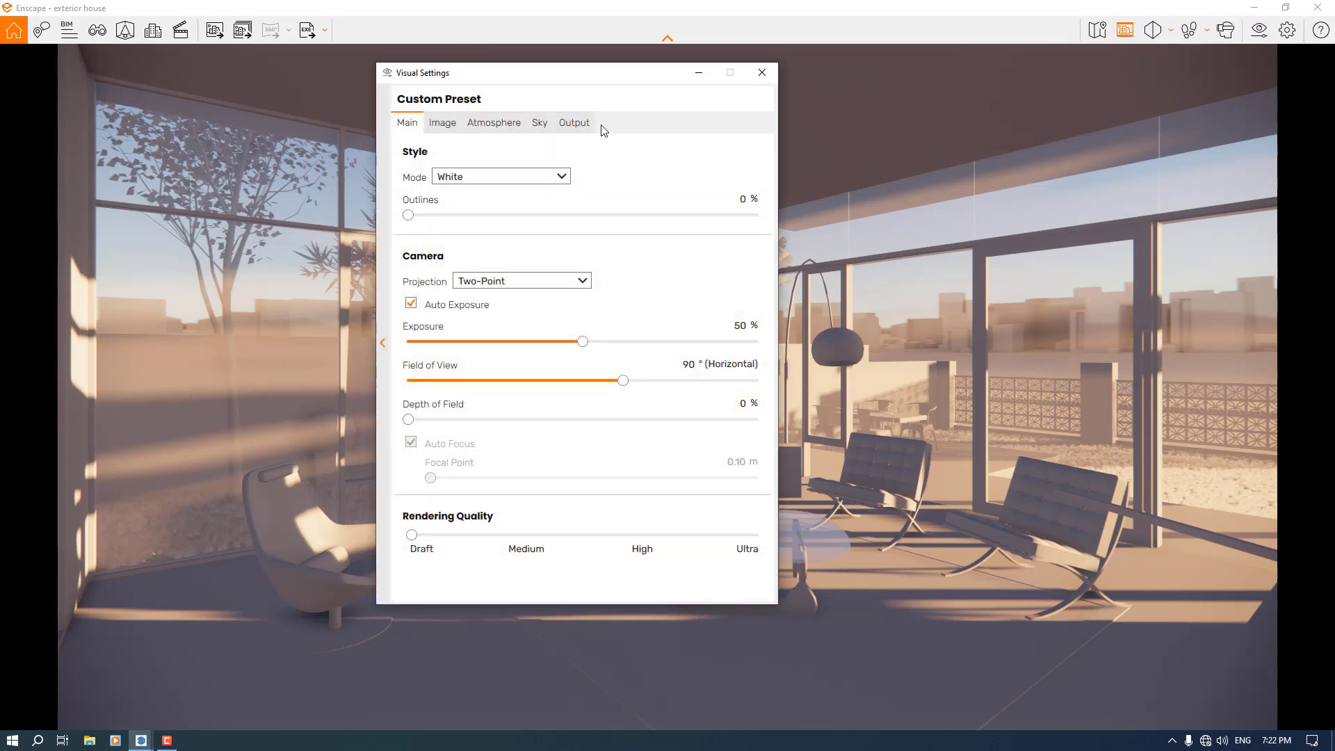
pyautogui.click(576, 123)
pyautogui.click(540, 182)
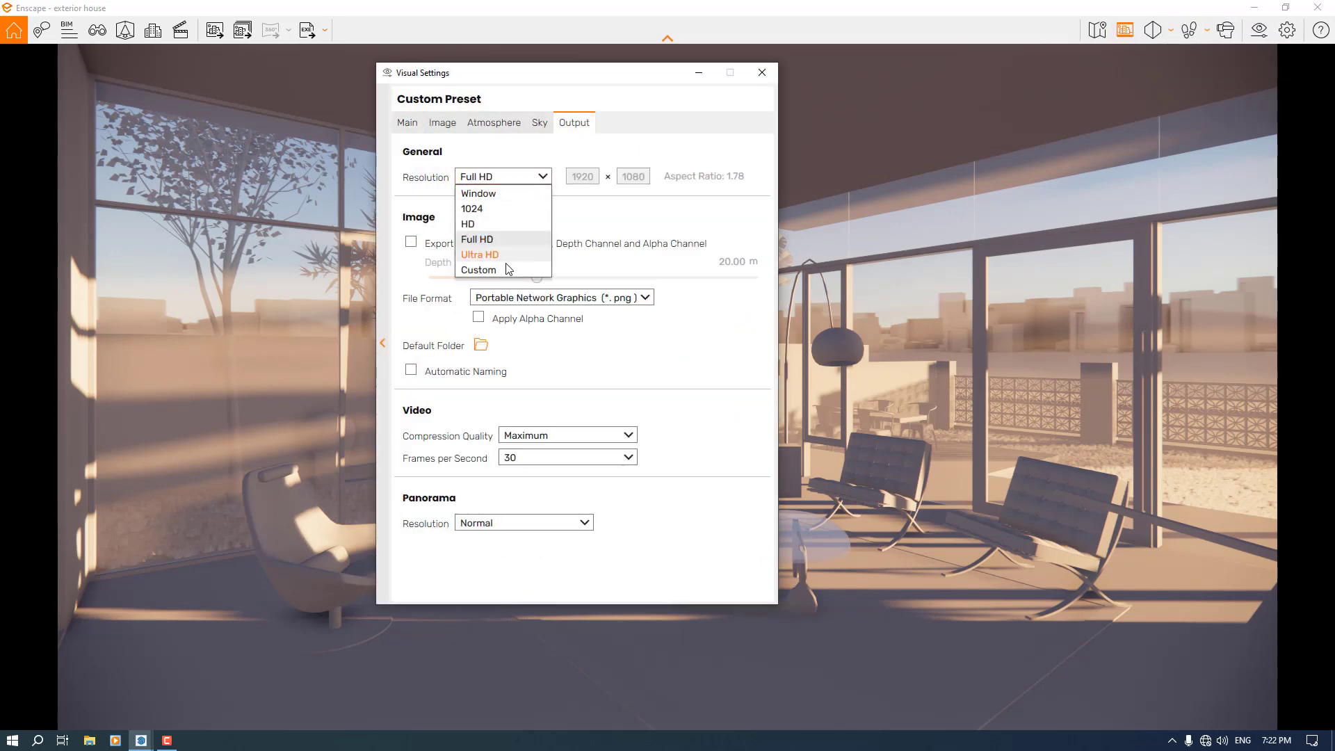
pyautogui.click(506, 270)
pyautogui.doubleClick(583, 176)
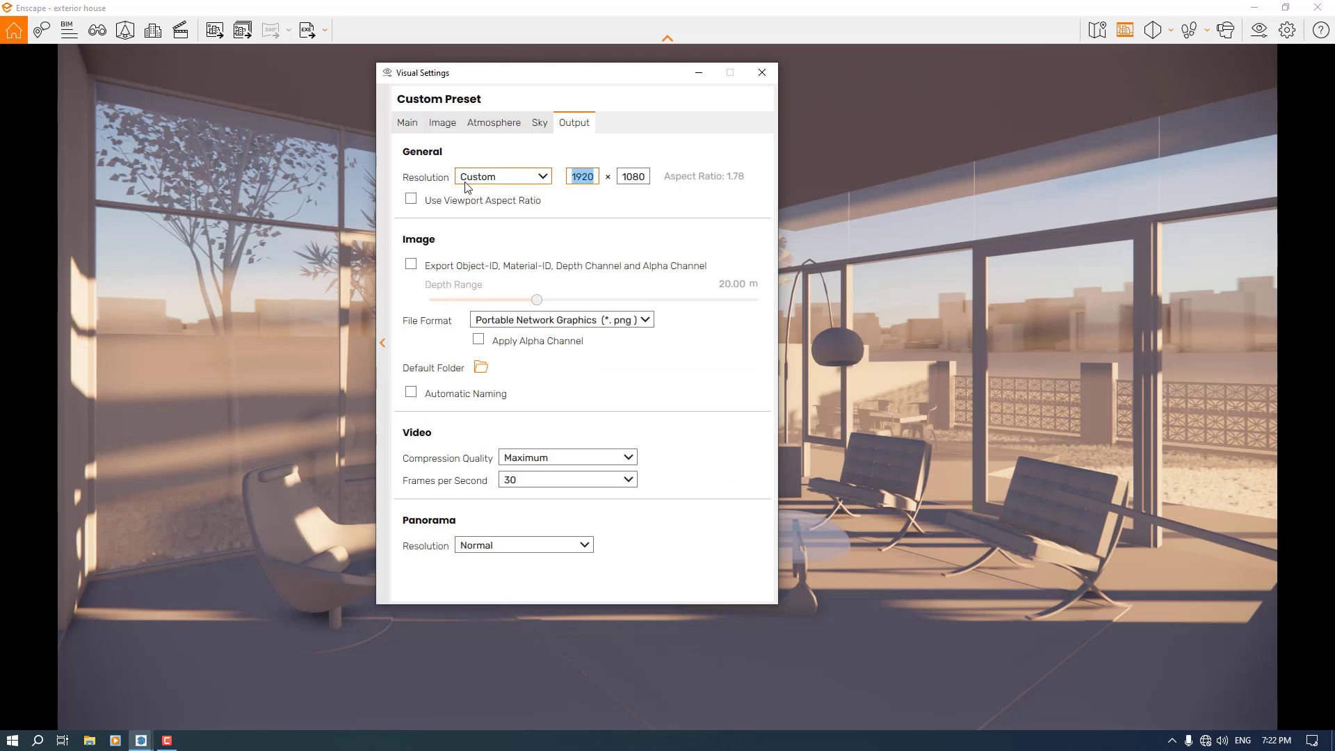
pyautogui.write('1920')
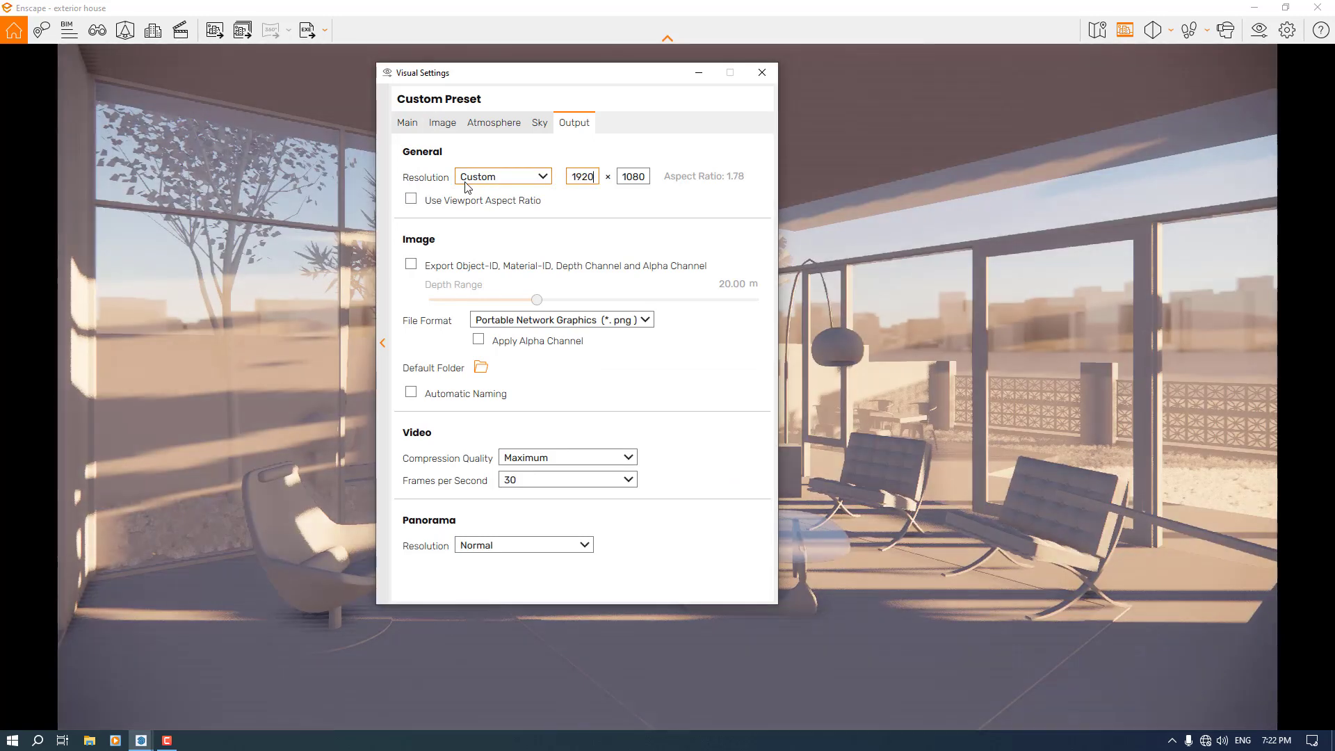
pyautogui.press('Tab')
pyautogui.write('14')
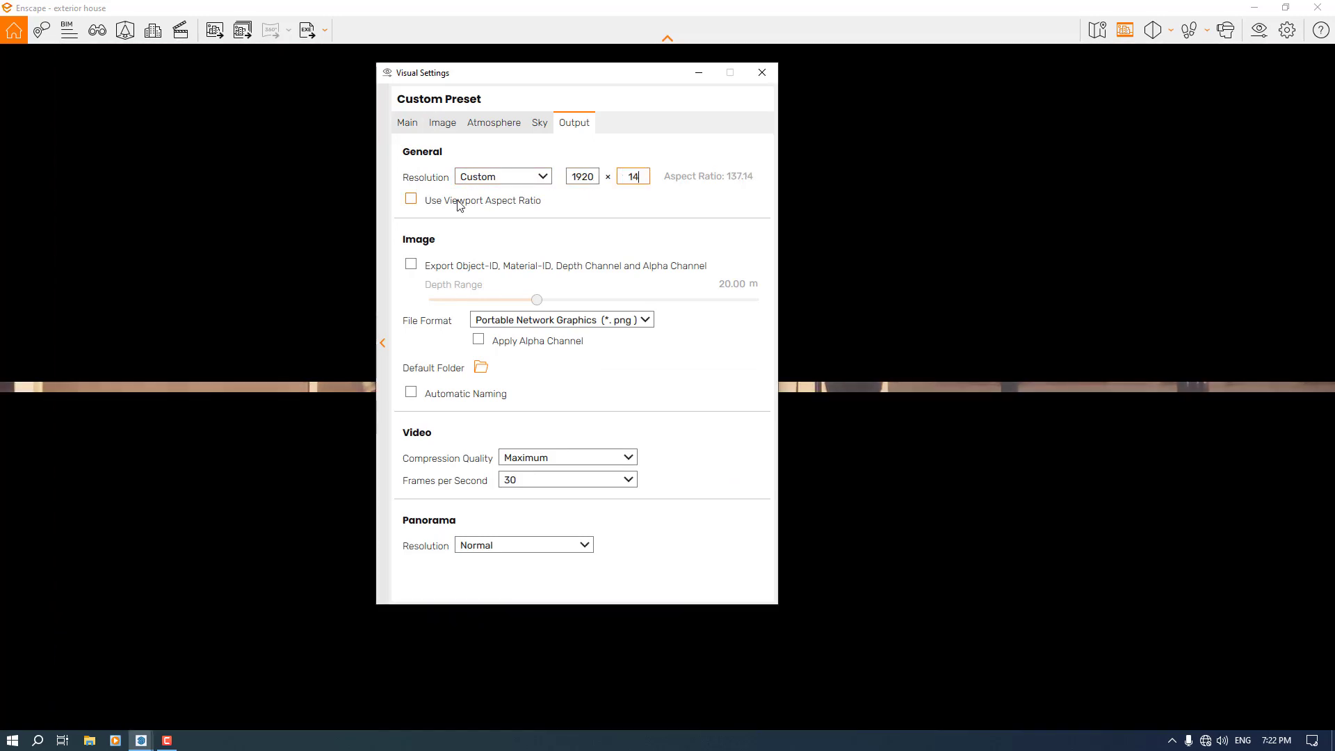
pyautogui.write('40')
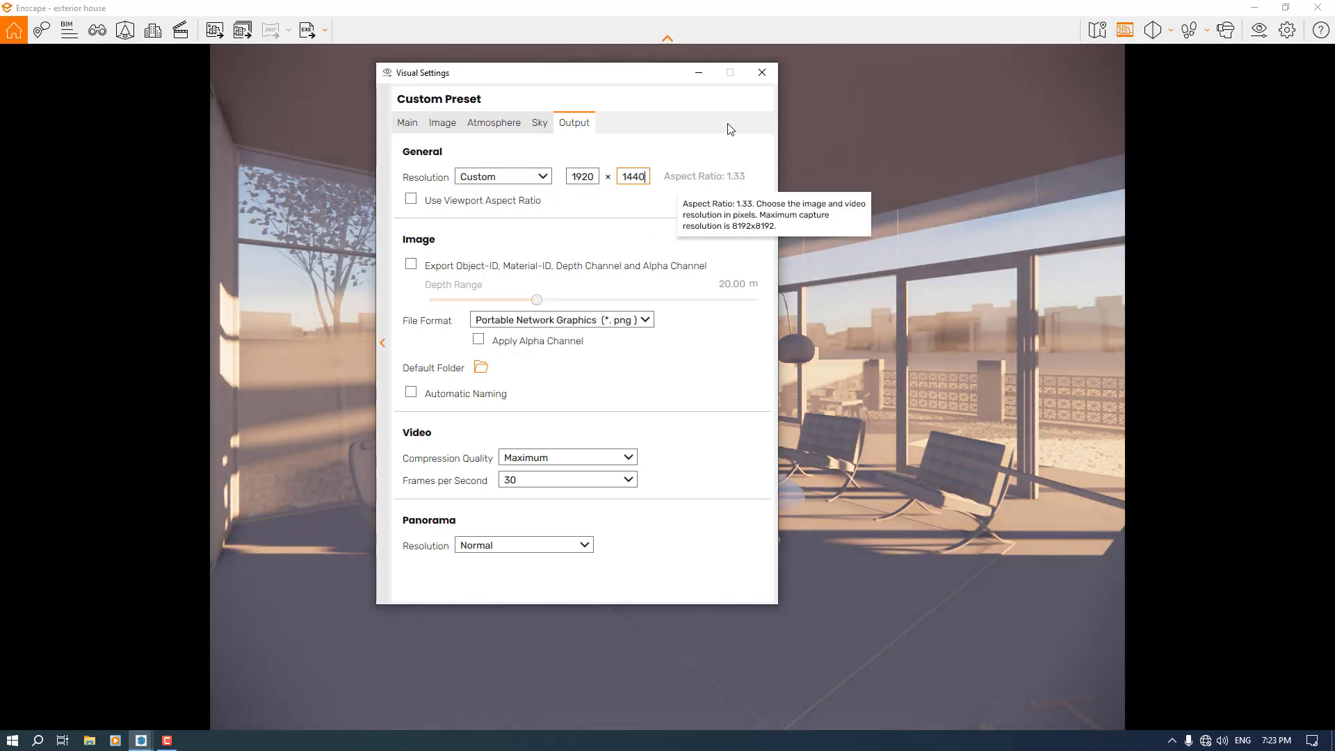
pyautogui.click(765, 77)
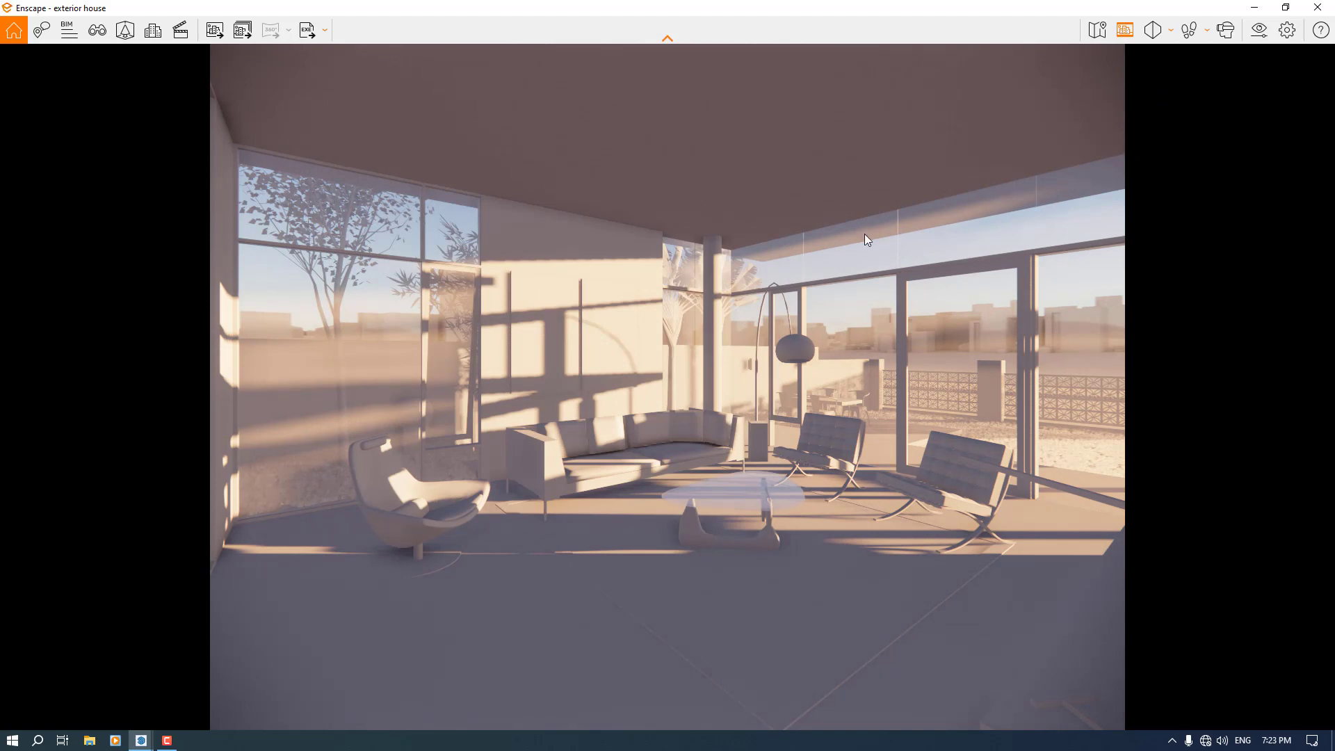
# Step: Turn off the White style mode to render the real materials, and slightly adjust the living room framing
pyautogui.click(1258, 29)
pyautogui.click(1258, 29)
pyautogui.click(477, 176)
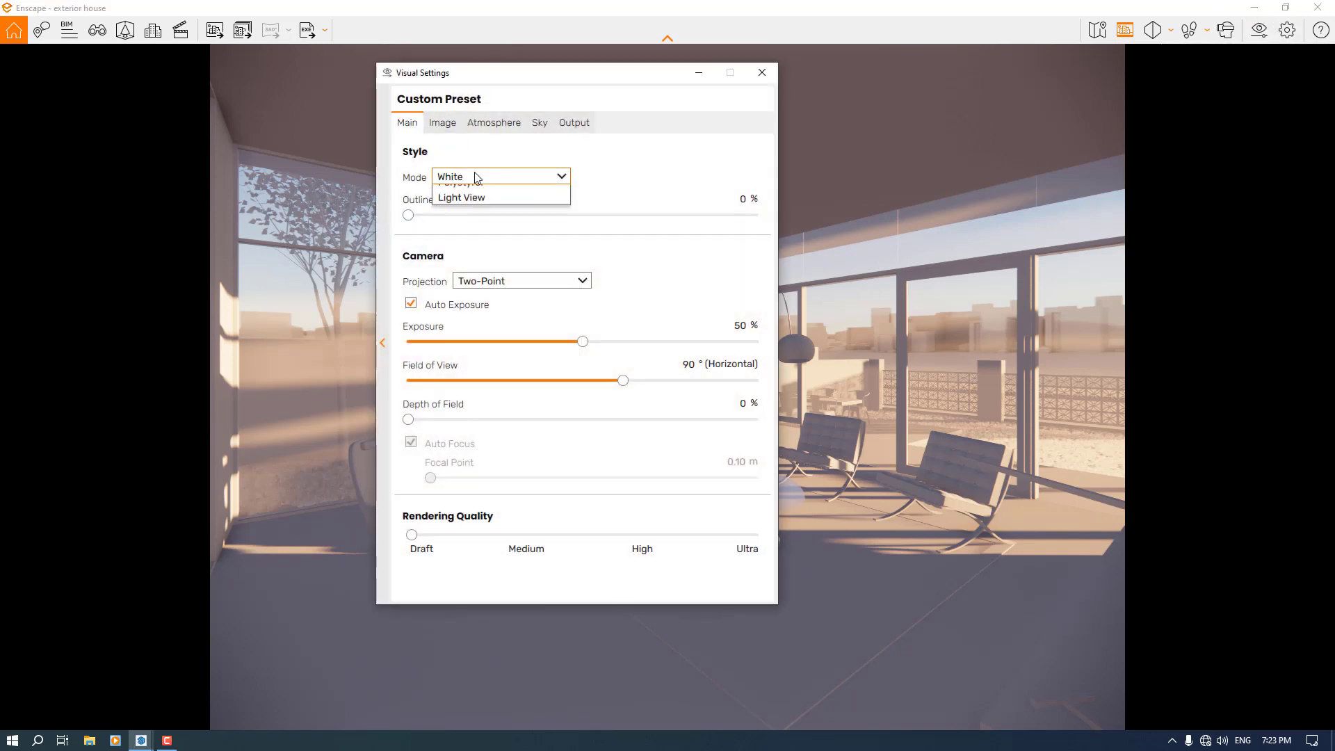
pyautogui.click(467, 189)
pyautogui.click(762, 73)
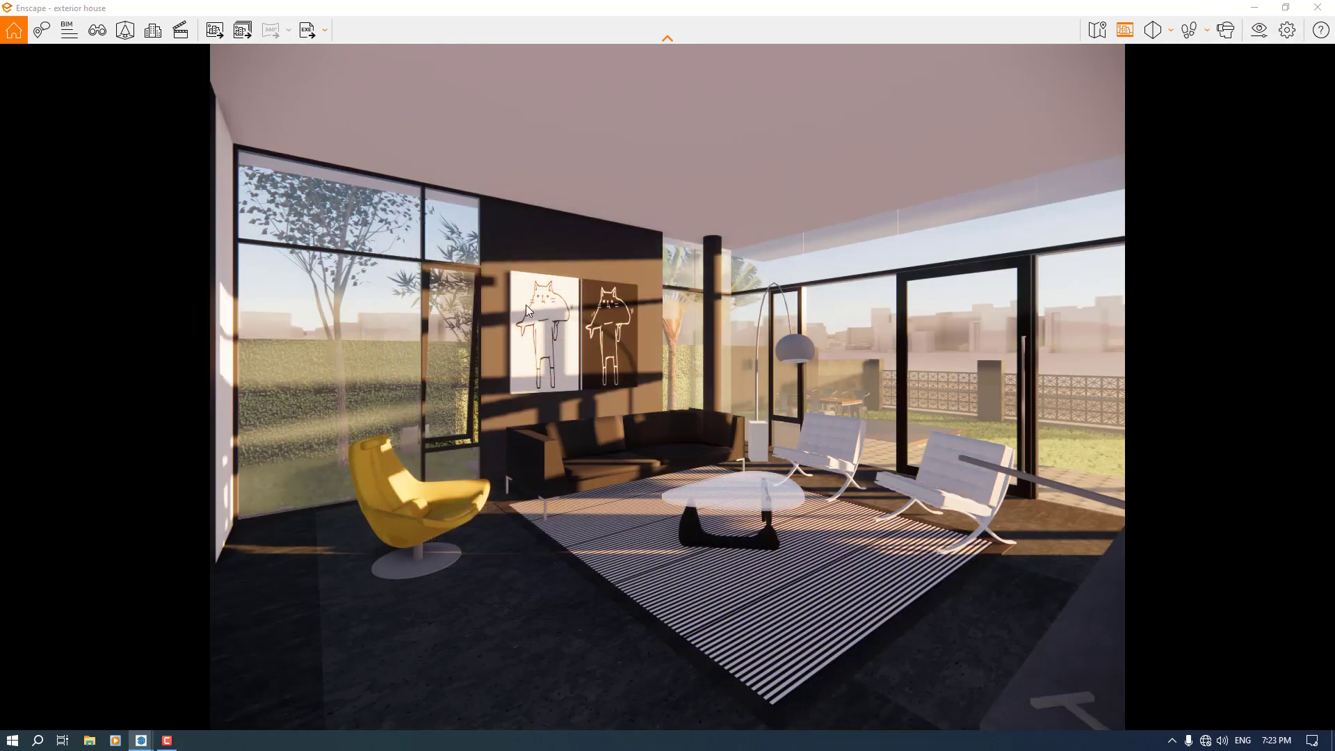
pyautogui.moveTo(578, 329); pyautogui.dragTo(569, 330)
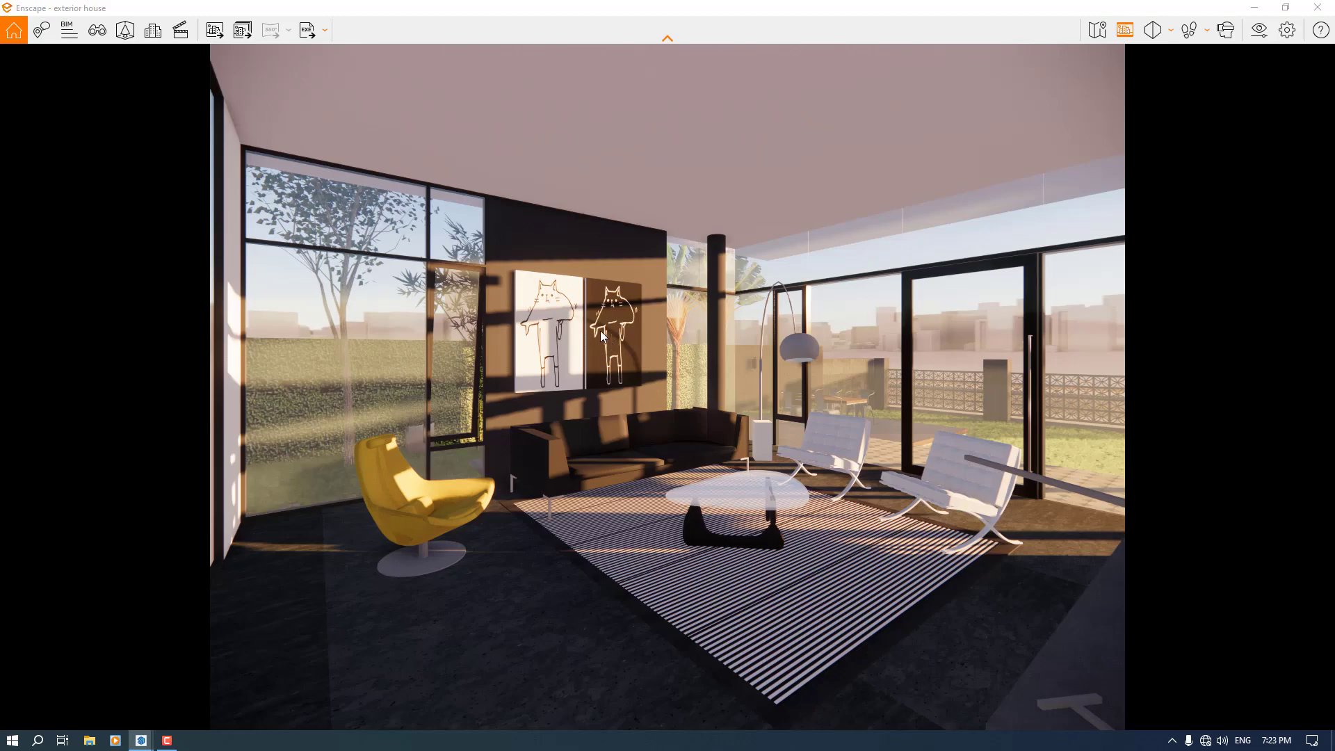
# Step: Tile the Enscape render beside the SketchUp model and open the Enscape Material Editor
pyautogui.press('super+Right')
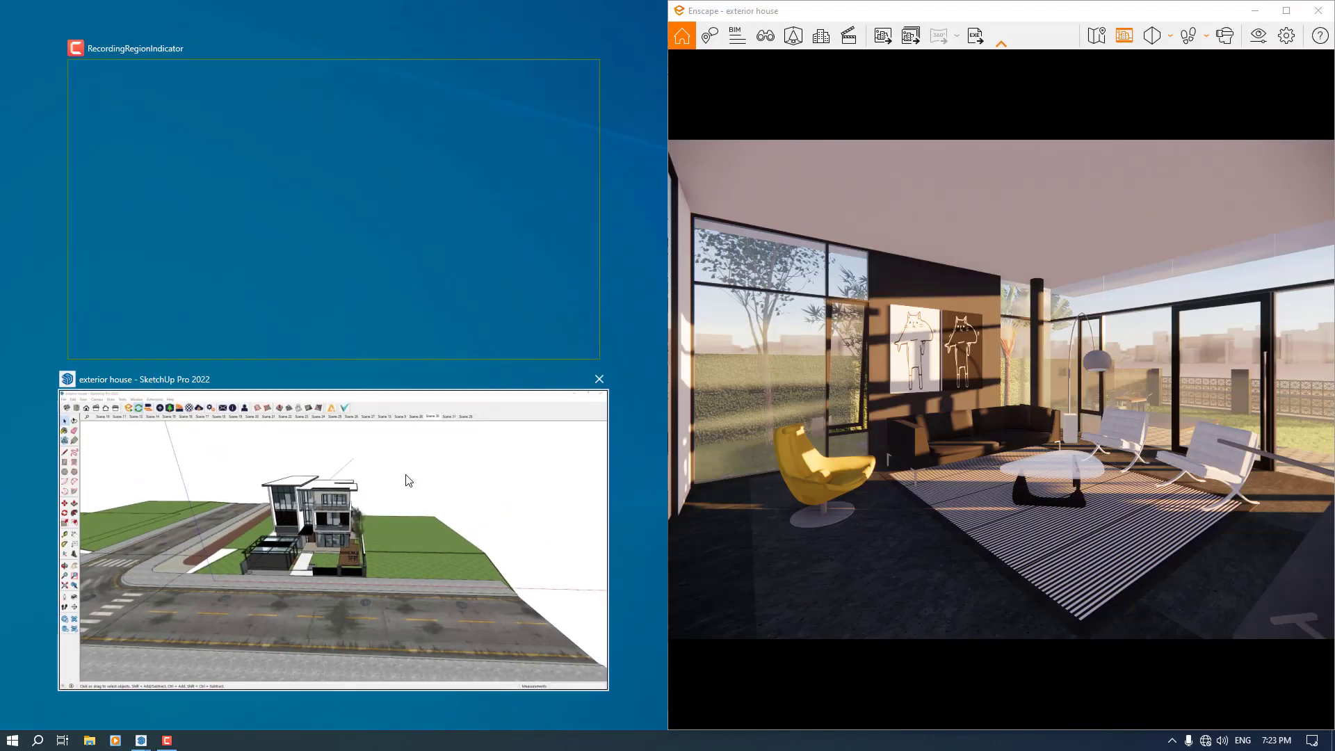
pyautogui.click(320, 492)
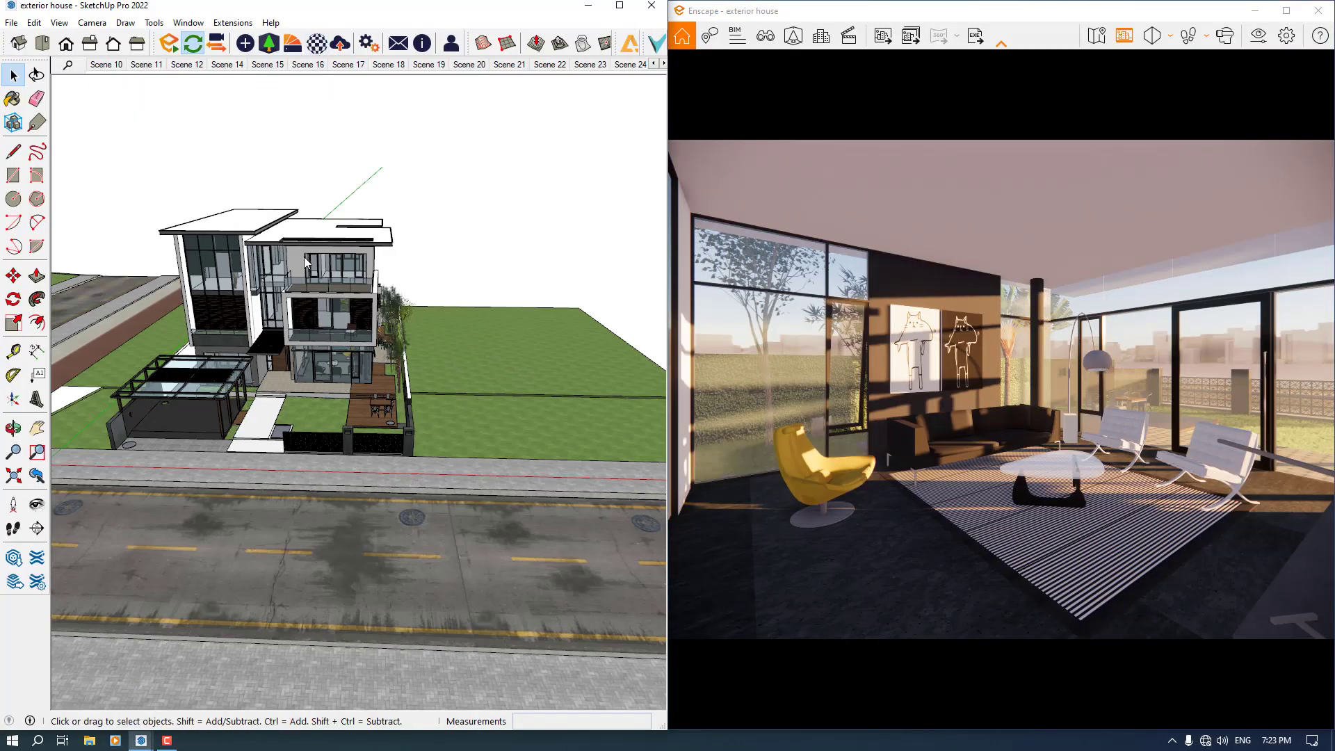
pyautogui.click(317, 43)
# Step: Navigate the SketchUp view into the living room until it faces the sofa and the cat pictures
pyautogui.scroll(7, 281, 333)
pyautogui.moveTo(313, 389); pyautogui.dragTo(579, 292, button='middle')
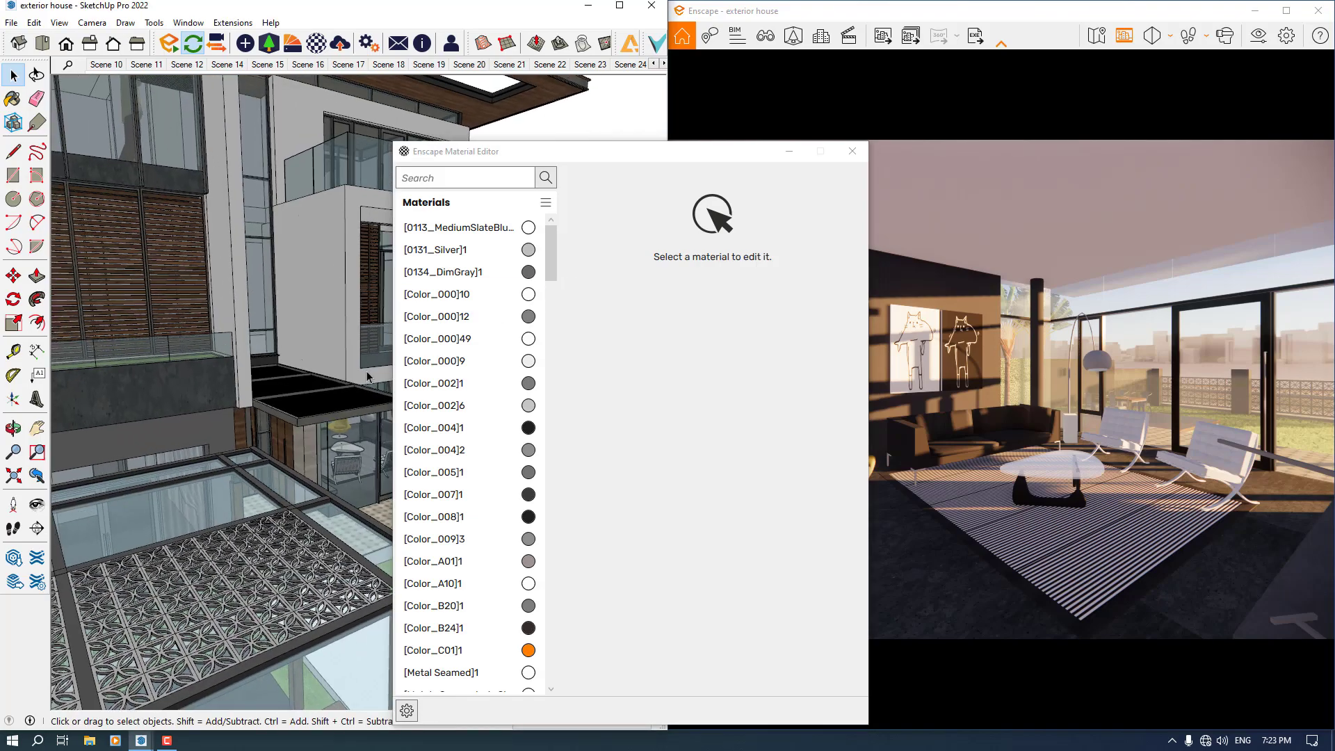
pyautogui.scroll(4, 366, 376)
pyautogui.keyDown('shift'); pyautogui.moveTo(385, 429); pyautogui.dragTo(313, 208, button='middle'); pyautogui.keyUp('shift')
pyautogui.scroll(5, 313, 209)
pyautogui.scroll(2, 300, 282)
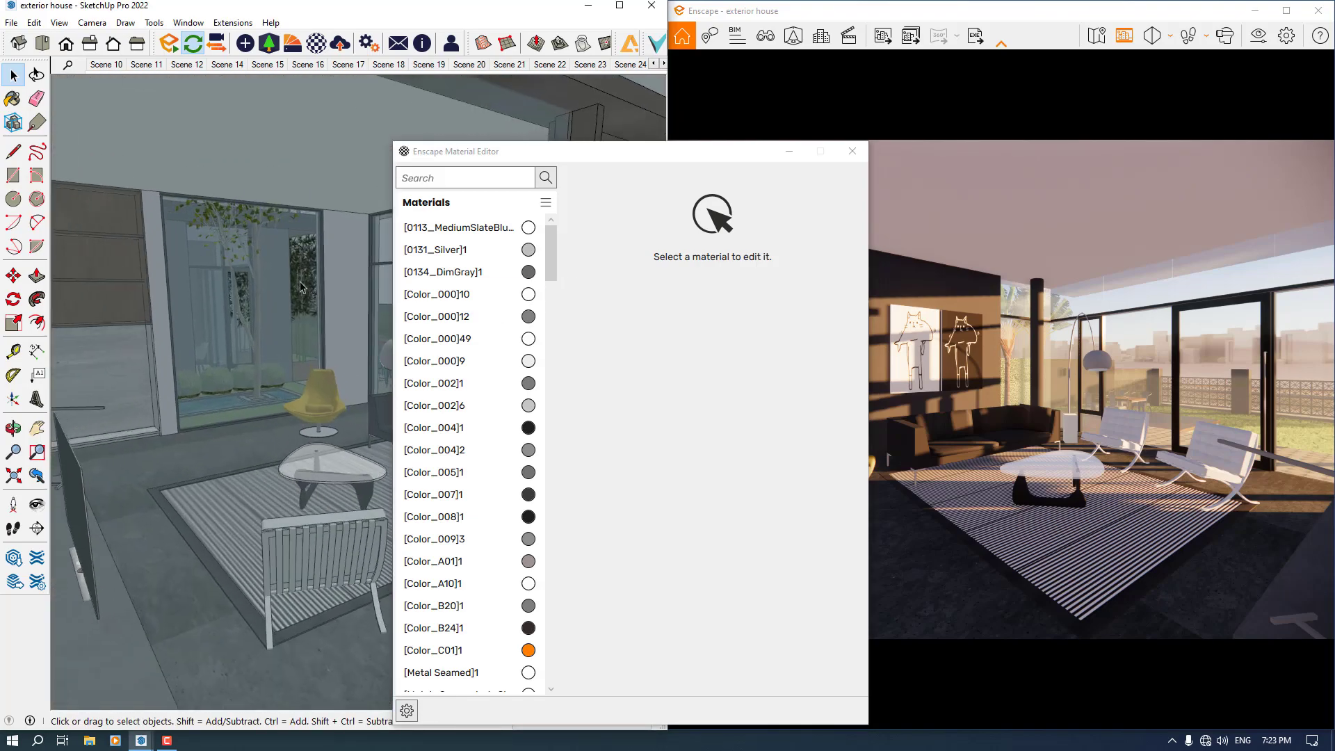
pyautogui.moveTo(300, 285)
pyautogui.mouseDown(button='middle')
pyautogui.moveTo(804, 283)
pyautogui.moveTo(452, 299)
pyautogui.moveTo(202, 352)
pyautogui.moveTo(262, 337)
pyautogui.moveTo(184, 325)
pyautogui.moveTo(247, 321)
pyautogui.moveTo(130, 315)
pyautogui.moveTo(216, 317)
pyautogui.mouseUp(button='middle')
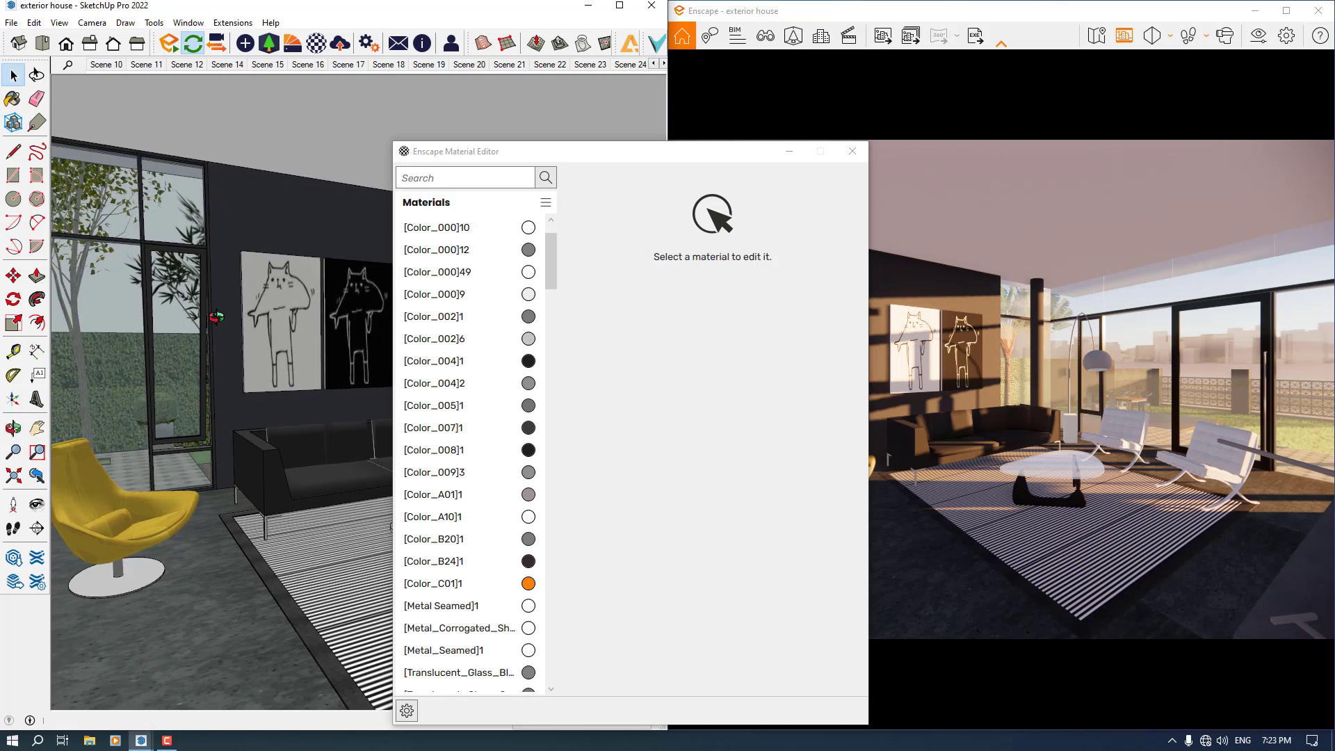
# Step: Sample the dark wall behind the sofa in SketchUp to load its material into the Enscape Material Editor
pyautogui.moveTo(544, 152); pyautogui.dragTo(823, 85)
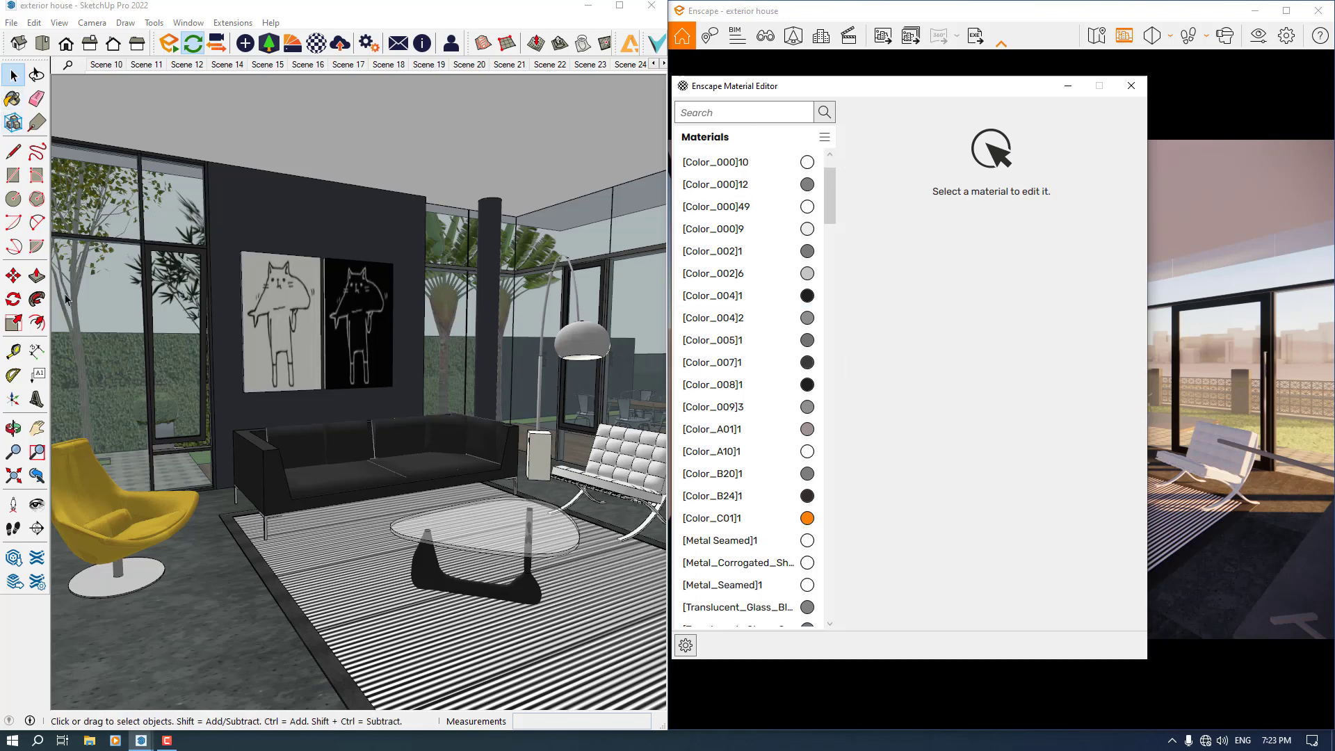
pyautogui.click(12, 103)
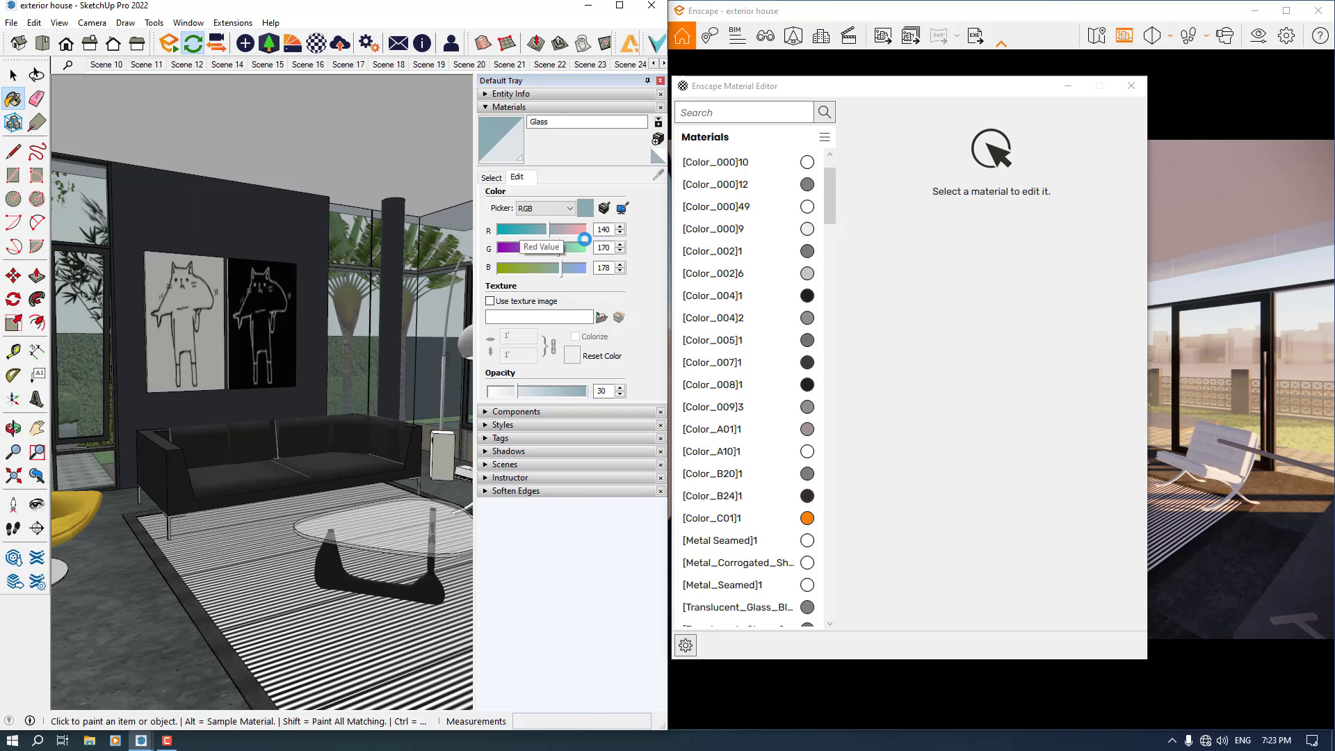
pyautogui.click(492, 177)
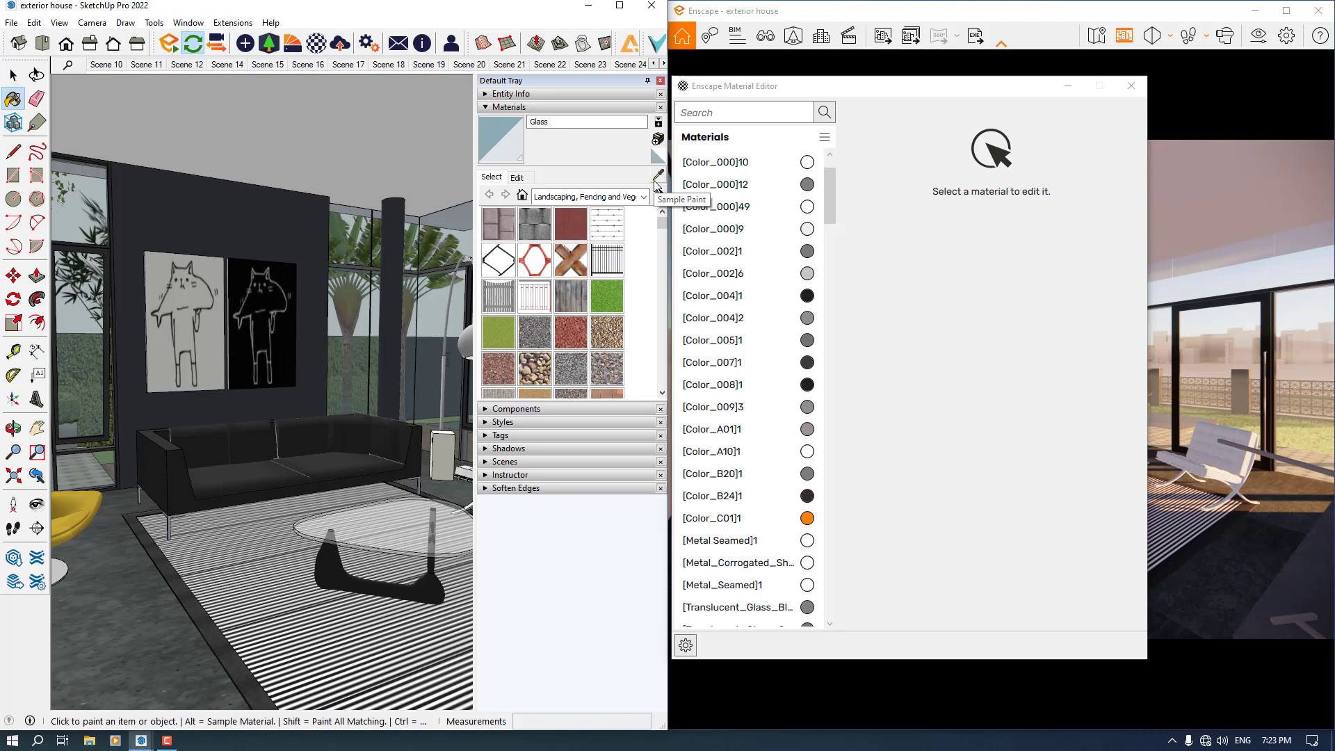
pyautogui.moveTo(862, 86); pyautogui.dragTo(275, 187)
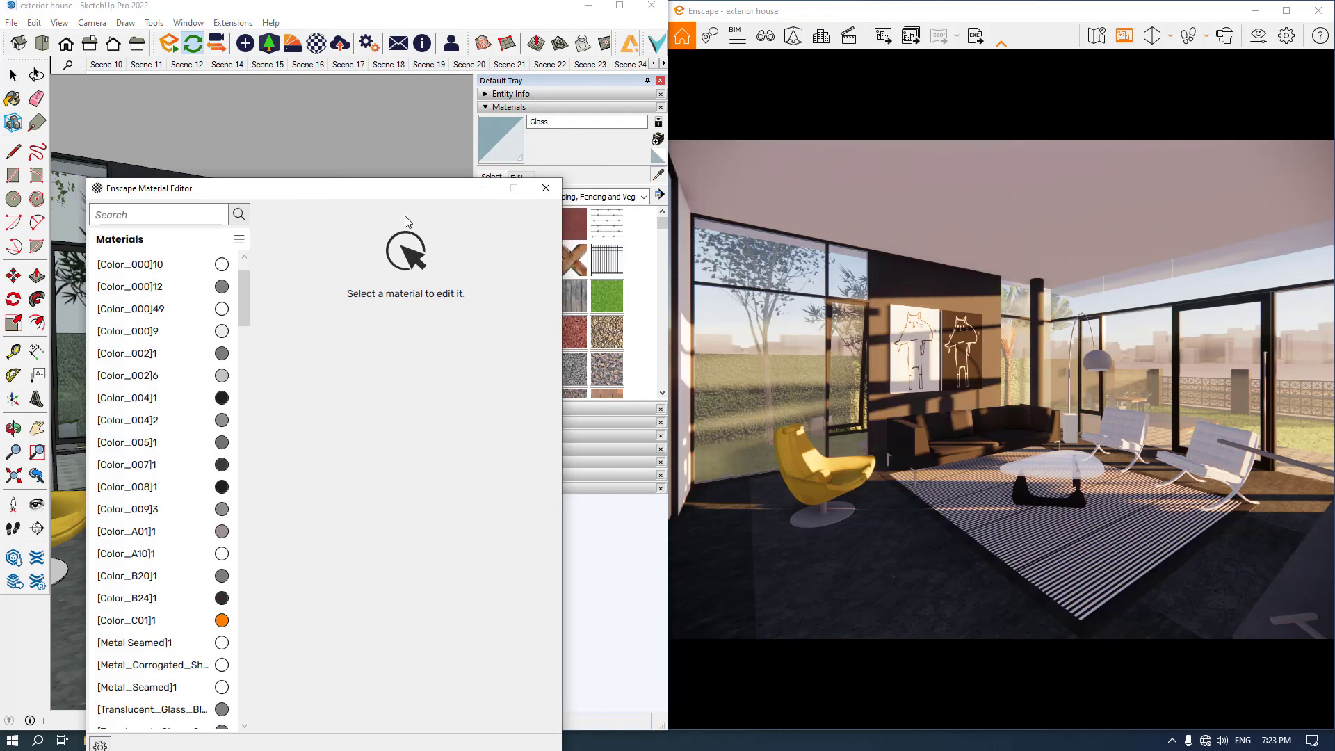
pyautogui.moveTo(406, 188); pyautogui.dragTo(958, 142)
pyautogui.click(319, 230)
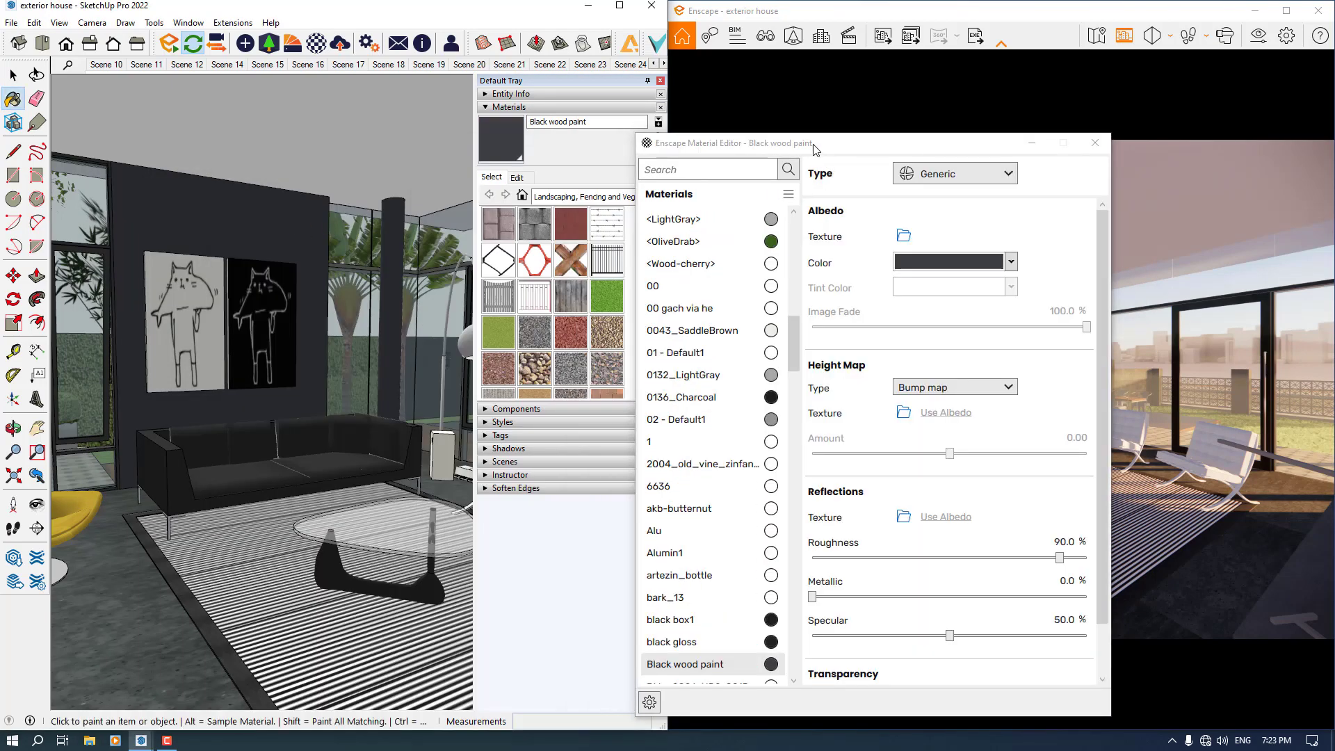
pyautogui.moveTo(815, 146); pyautogui.dragTo(303, 129)
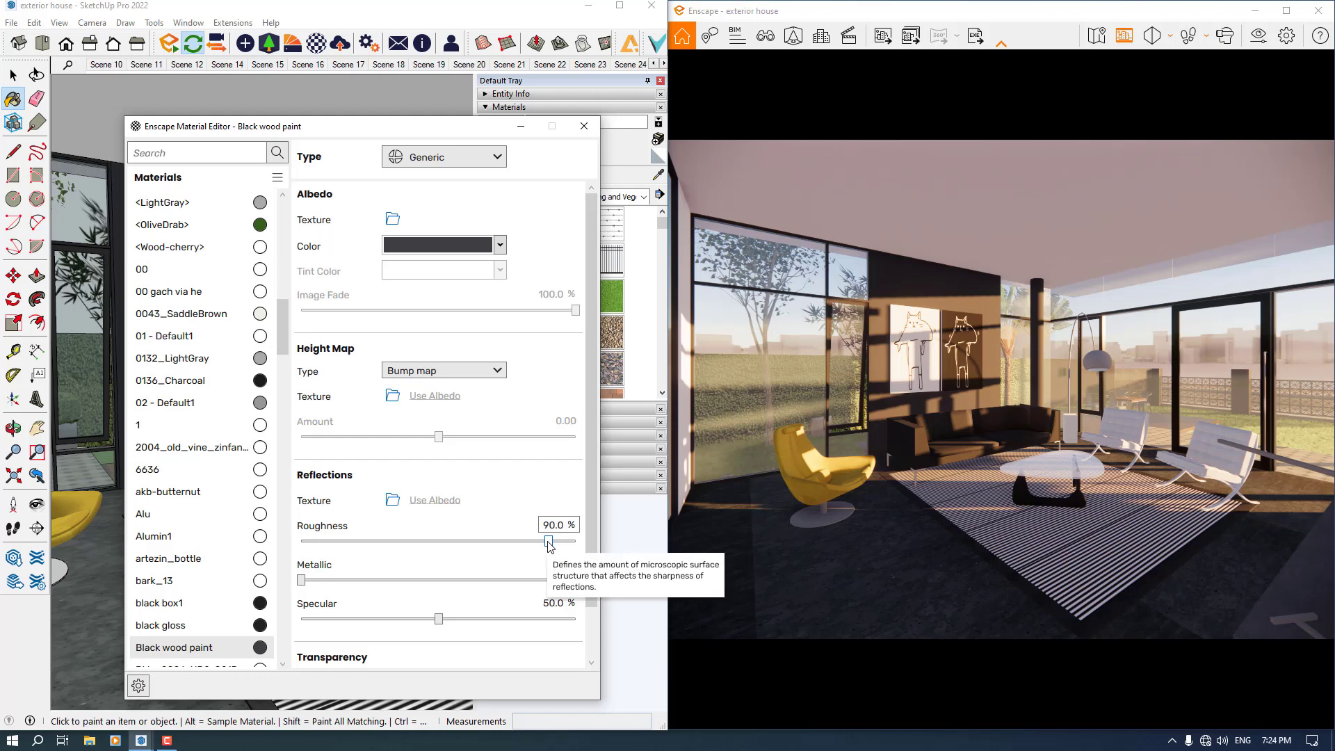
# Step: Set the Black wood paint's roughness to 26% and open its specular value for editing
pyautogui.moveTo(549, 543); pyautogui.dragTo(400, 544)
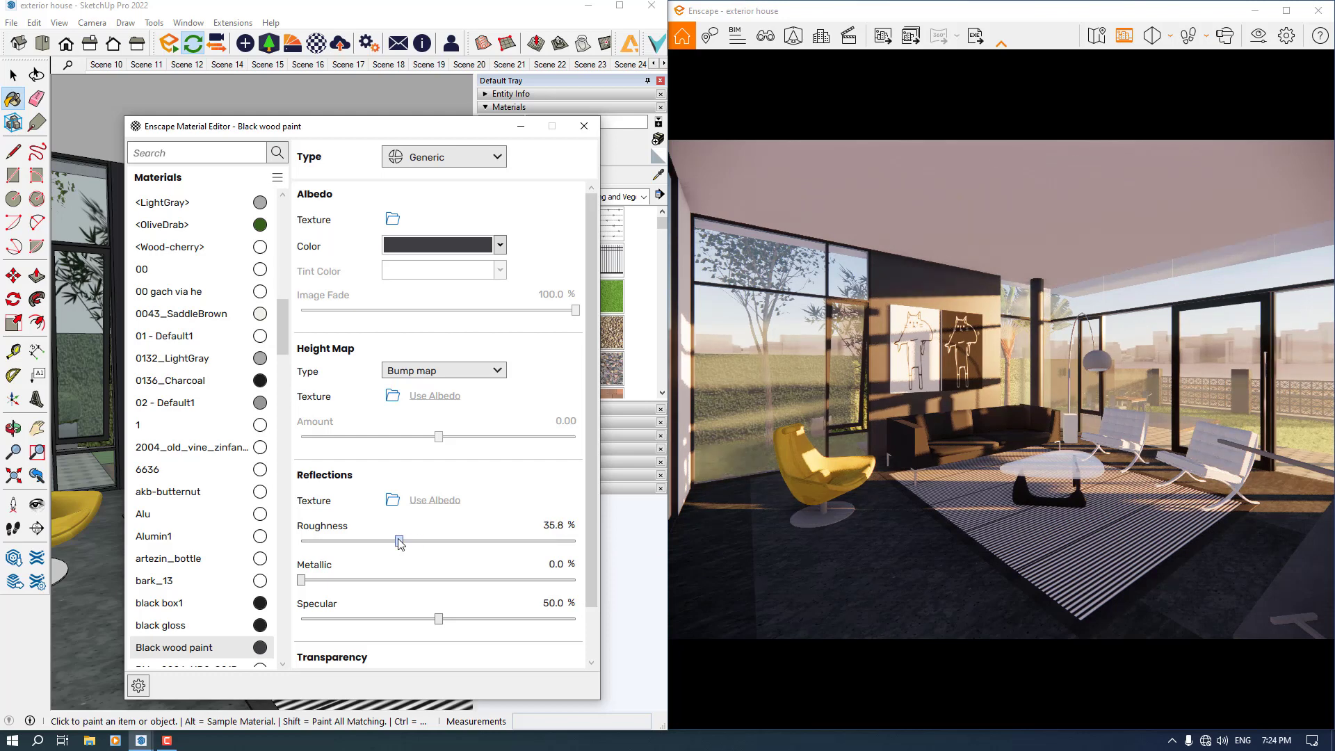
pyautogui.click(552, 522)
pyautogui.write('26')
pyautogui.press('Return')
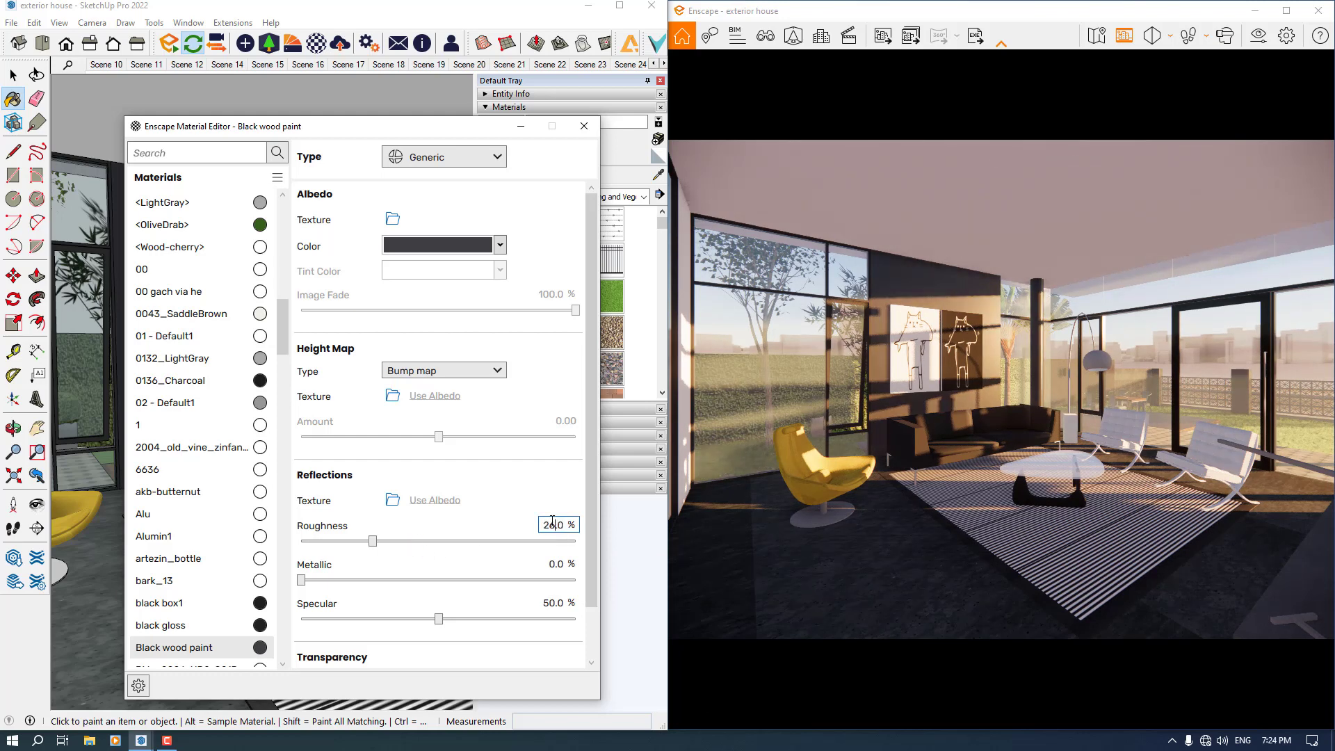
pyautogui.click(549, 603)
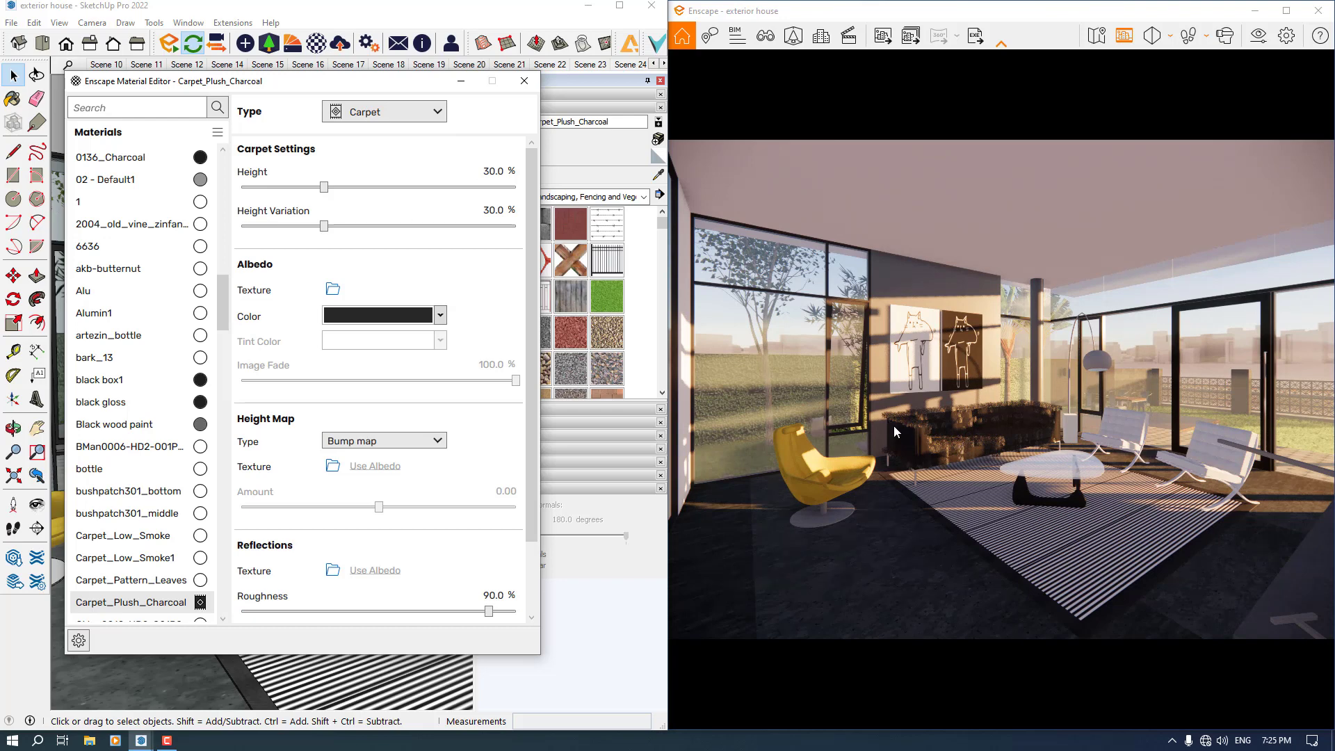
# Step: Change the sofa's Carpet_Plush_Charcoal material to the Generic type with a brownish-orange albedo colour
pyautogui.click(402, 119)
pyautogui.click(367, 135)
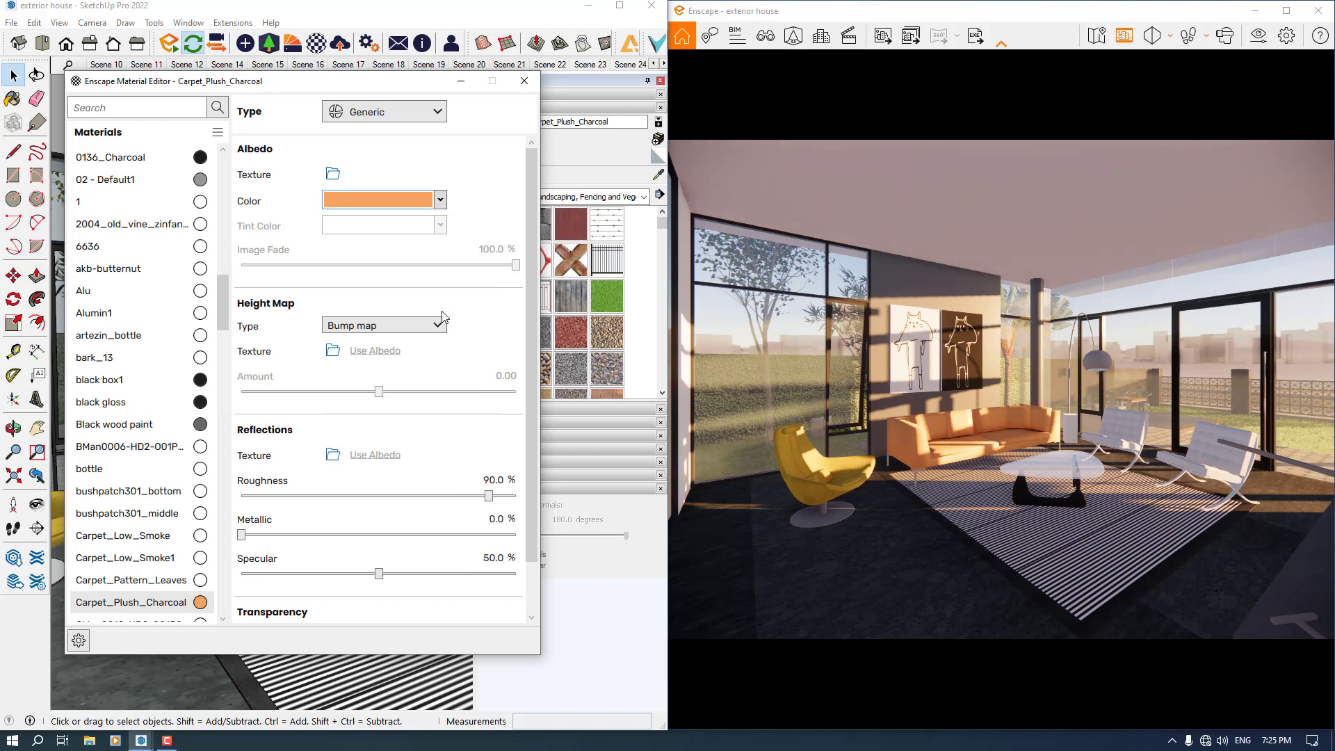
pyautogui.click(440, 200)
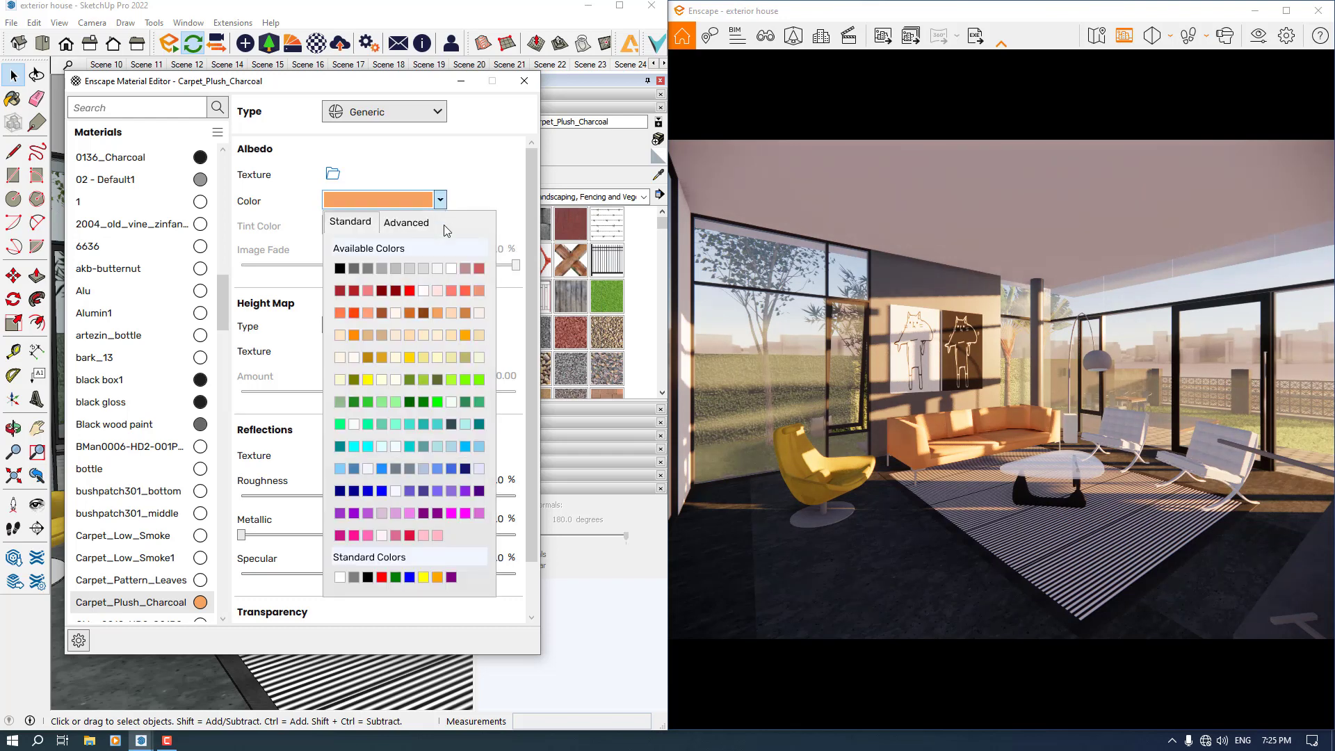
pyautogui.click(465, 335)
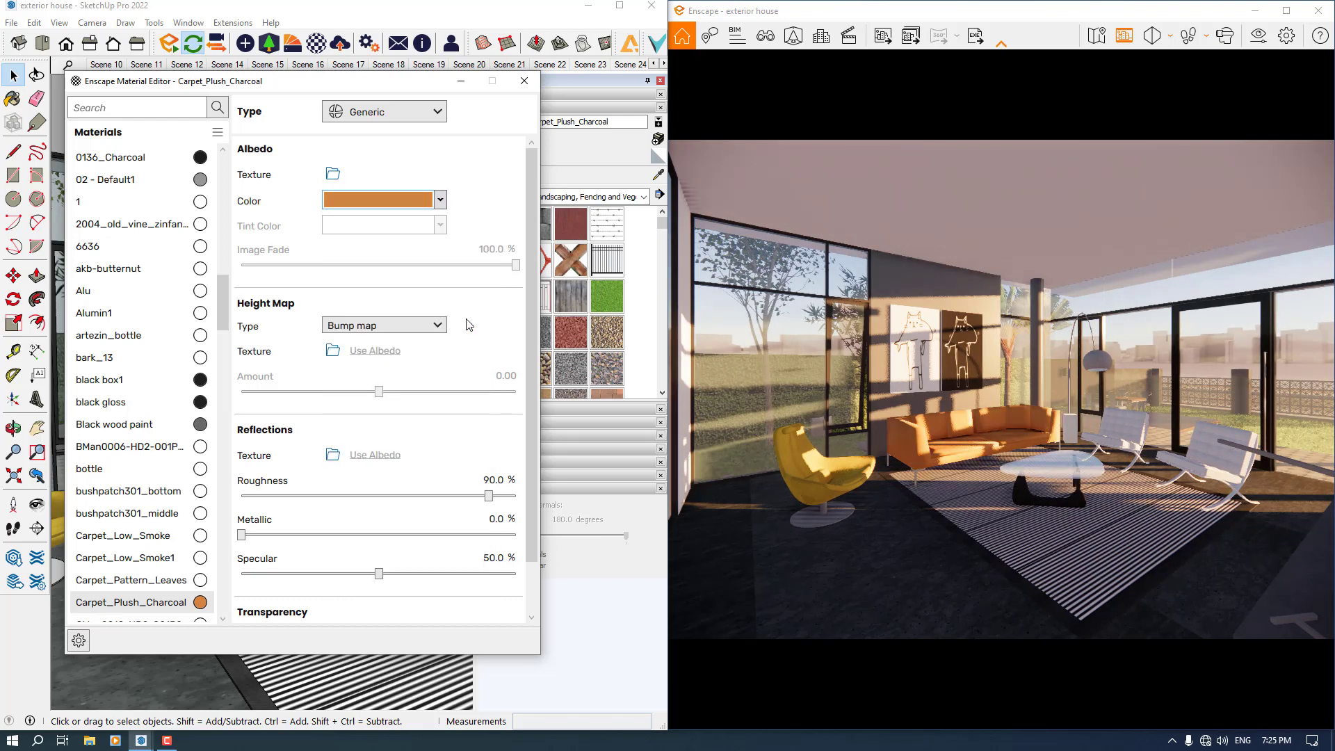
pyautogui.click(437, 205)
pyautogui.click(438, 203)
pyautogui.click(439, 203)
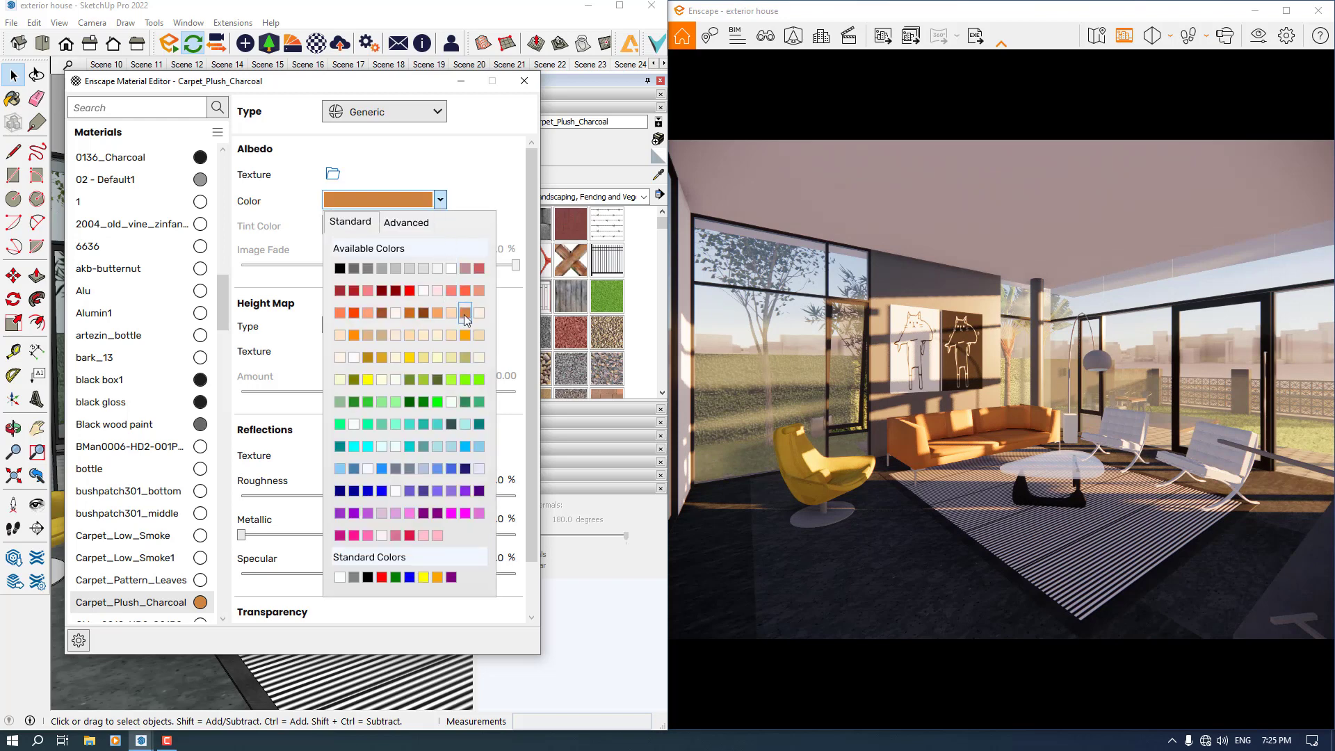
pyautogui.click(469, 313)
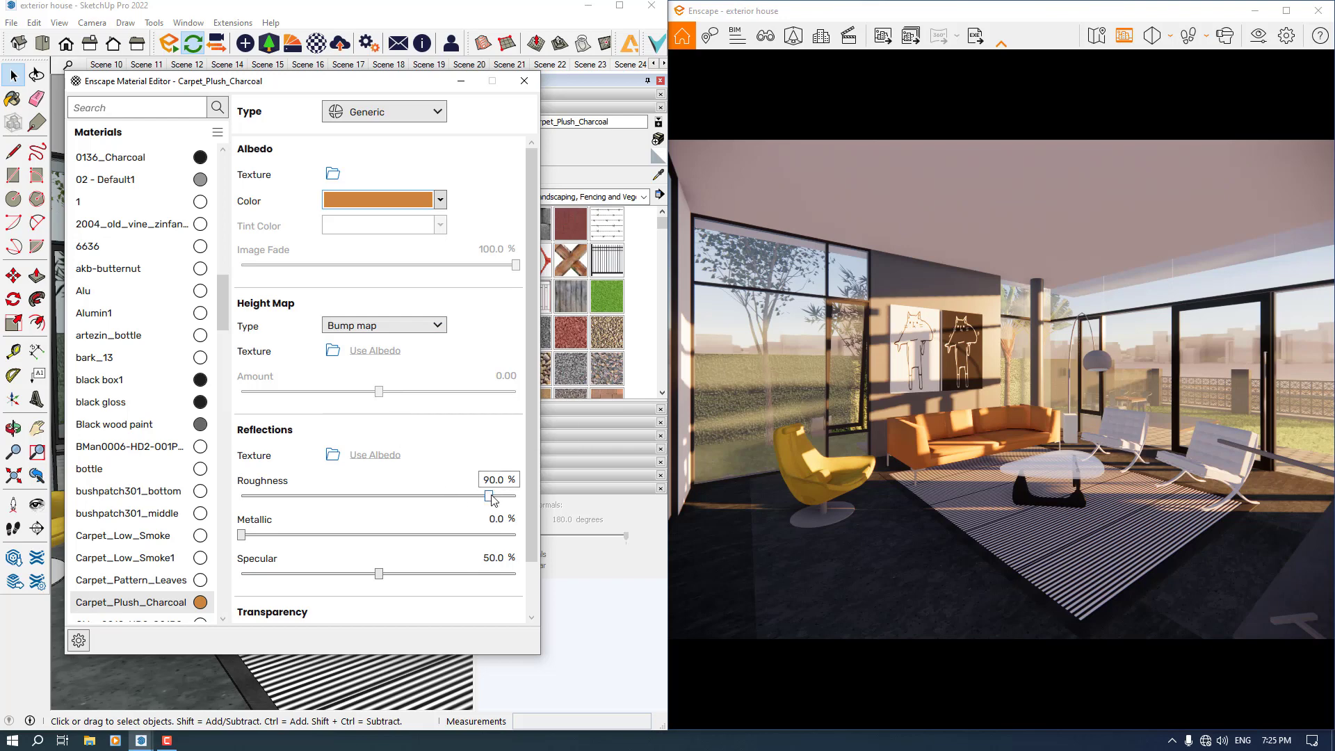
# Step: Set the sofa material's roughness to 46%, metallic to 4% and specular to 74%
pyautogui.moveTo(490, 496); pyautogui.dragTo(357, 496)
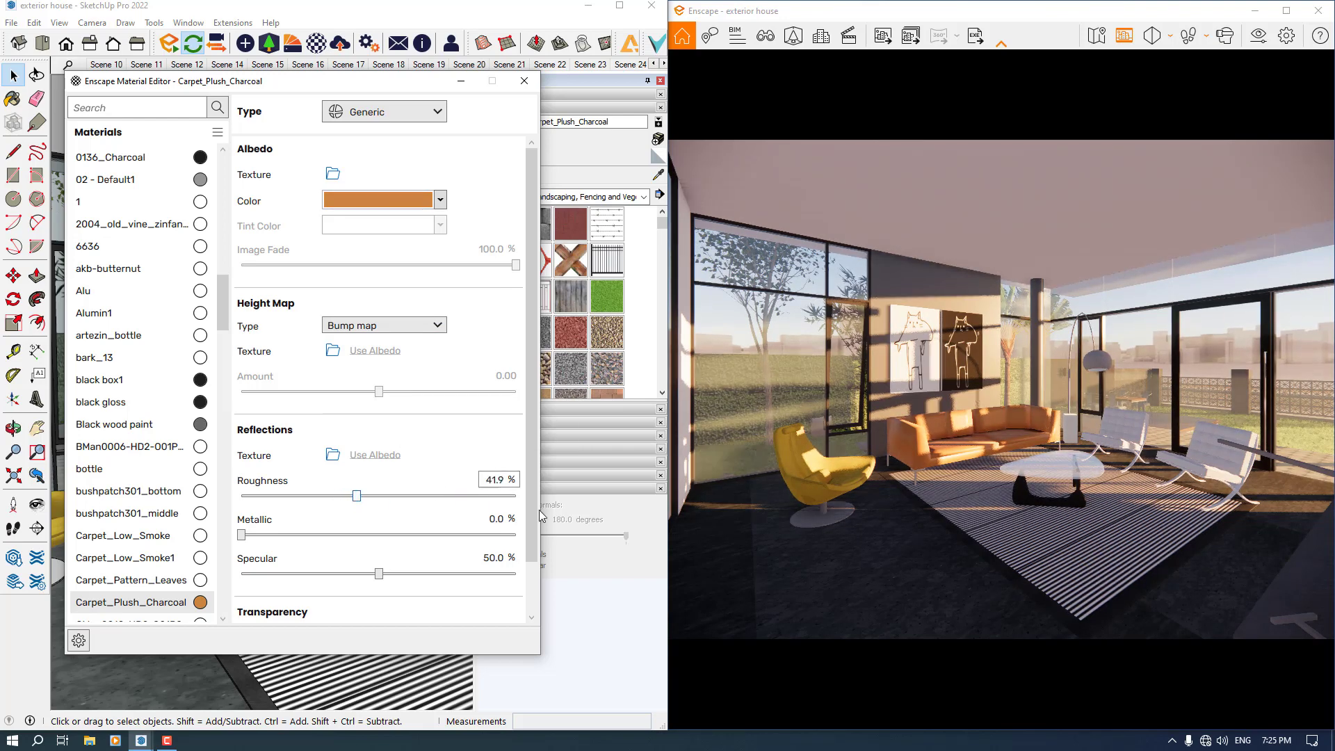
pyautogui.click(492, 479)
pyautogui.write('46')
pyautogui.click(499, 515)
pyautogui.write('4')
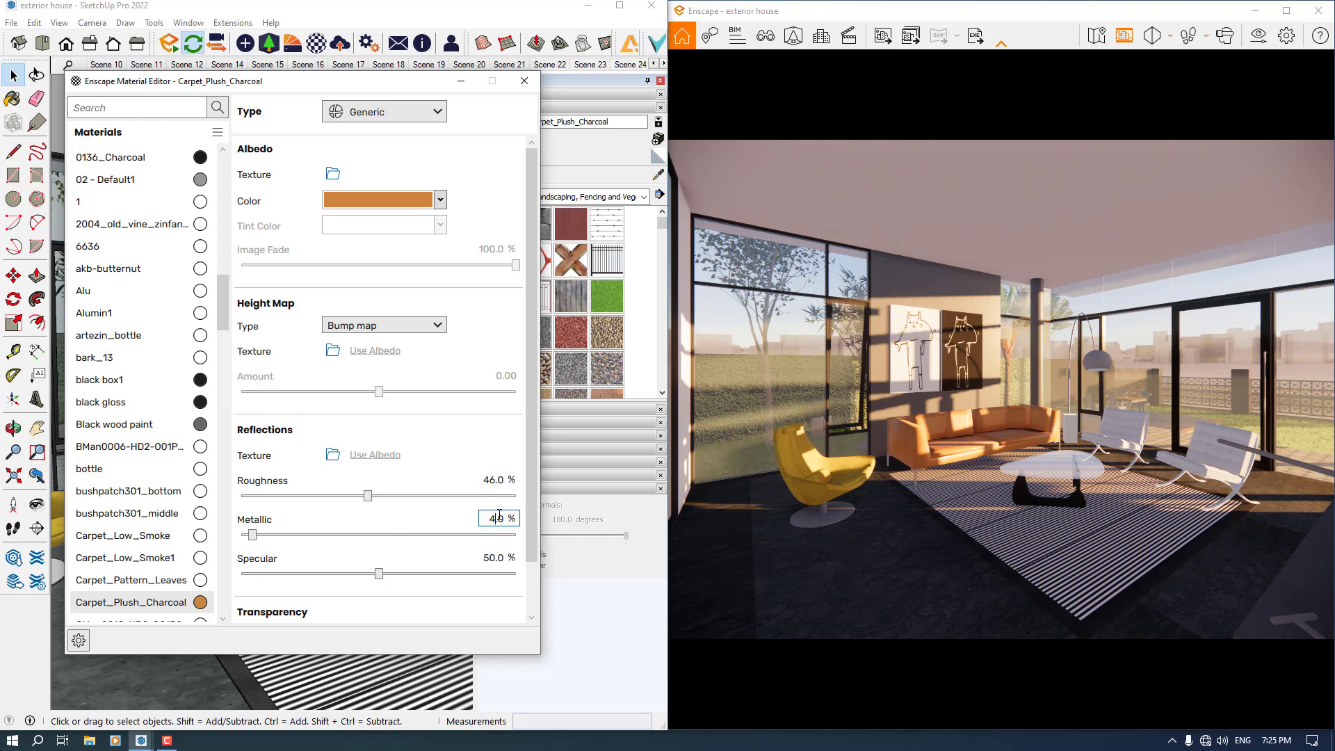
pyautogui.click(499, 557)
pyautogui.write('74')
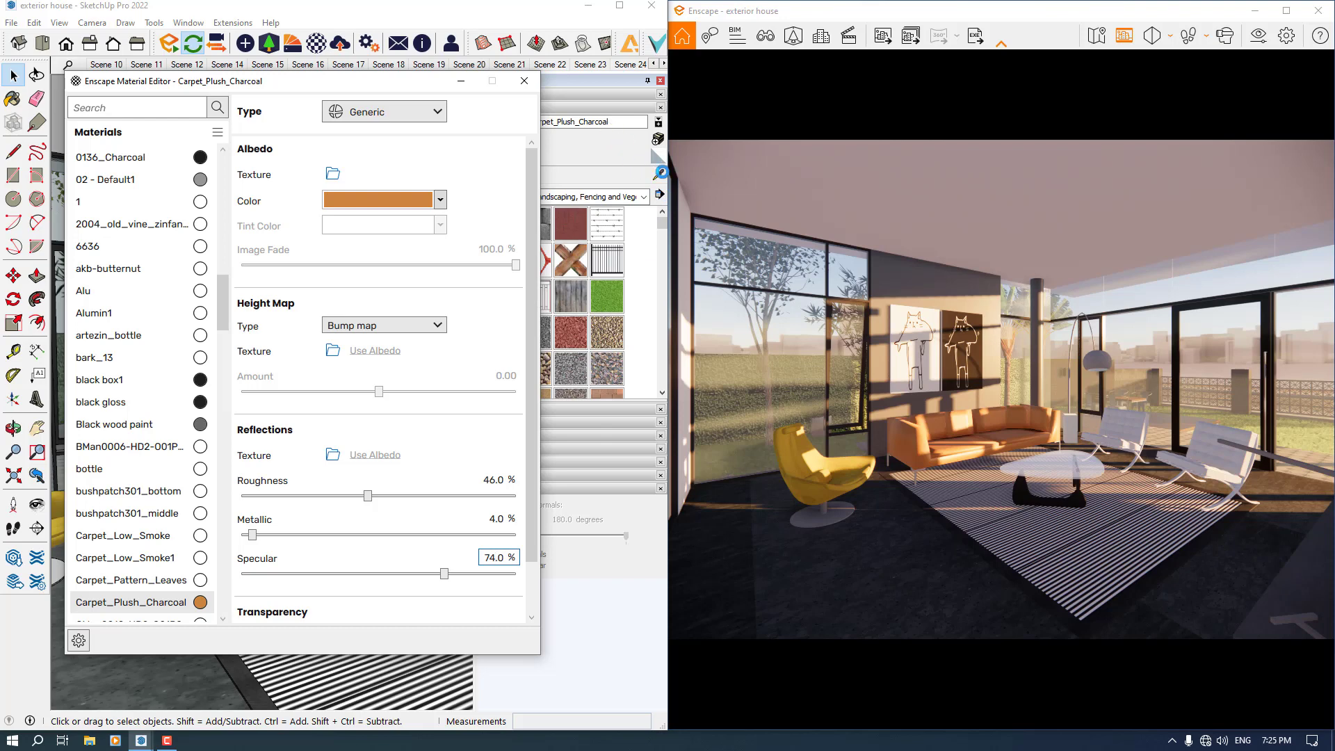
# Step: Uncover the SketchUp model from behind the Material Editor and turn off its edge display
pyautogui.click(659, 174)
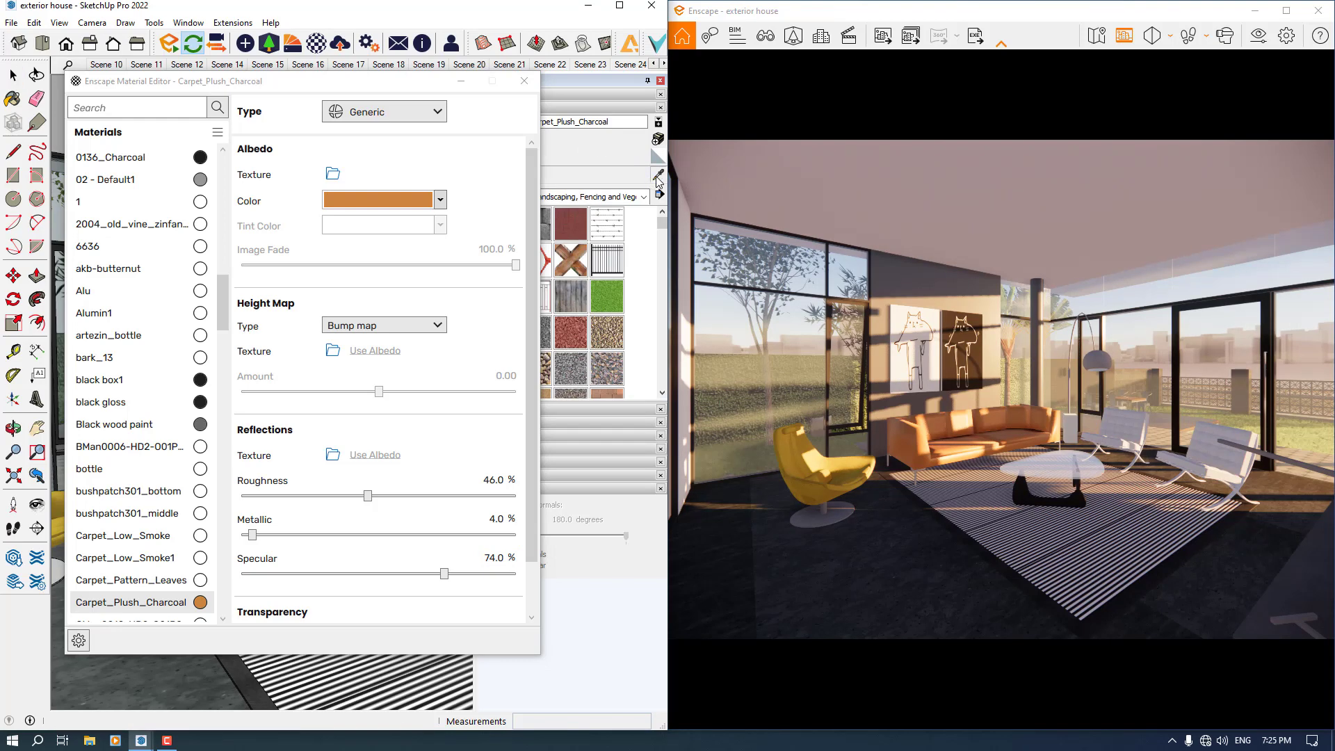
pyautogui.moveTo(206, 91); pyautogui.dragTo(661, 134)
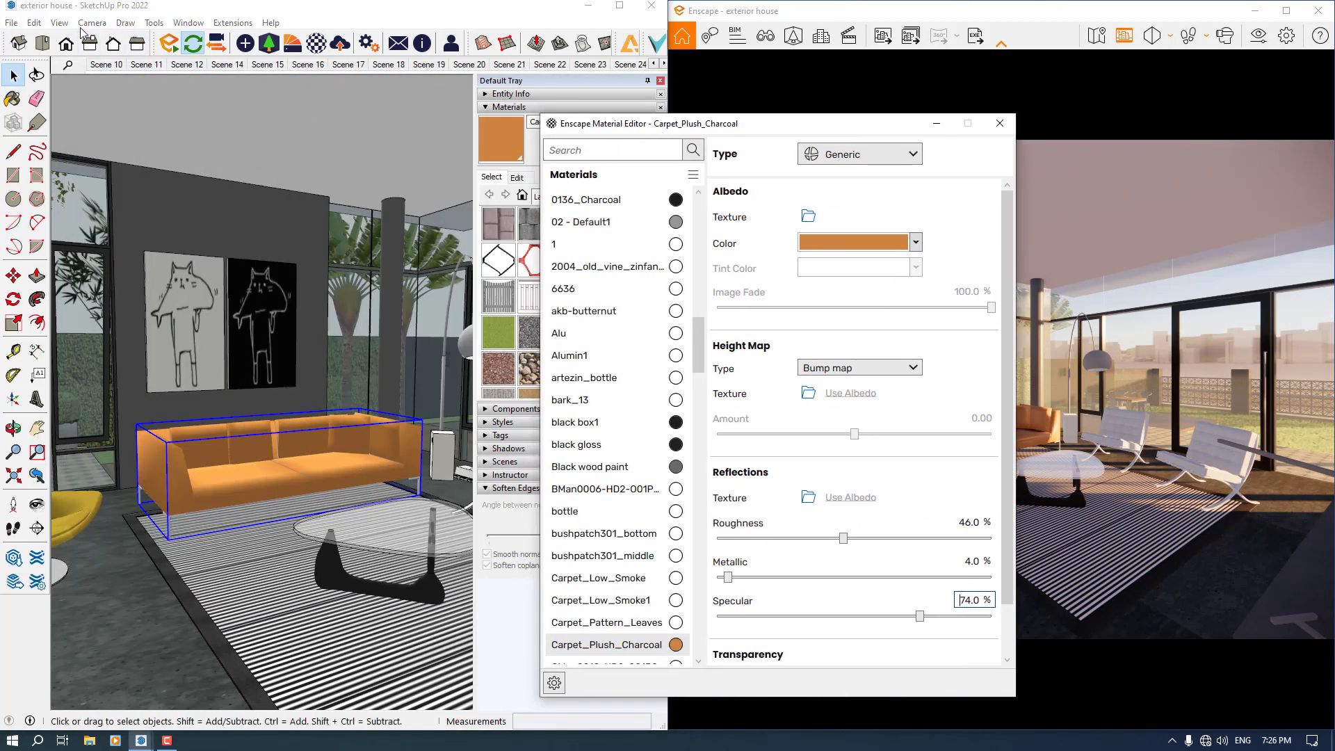
pyautogui.click(59, 22)
pyautogui.moveTo(122, 225)
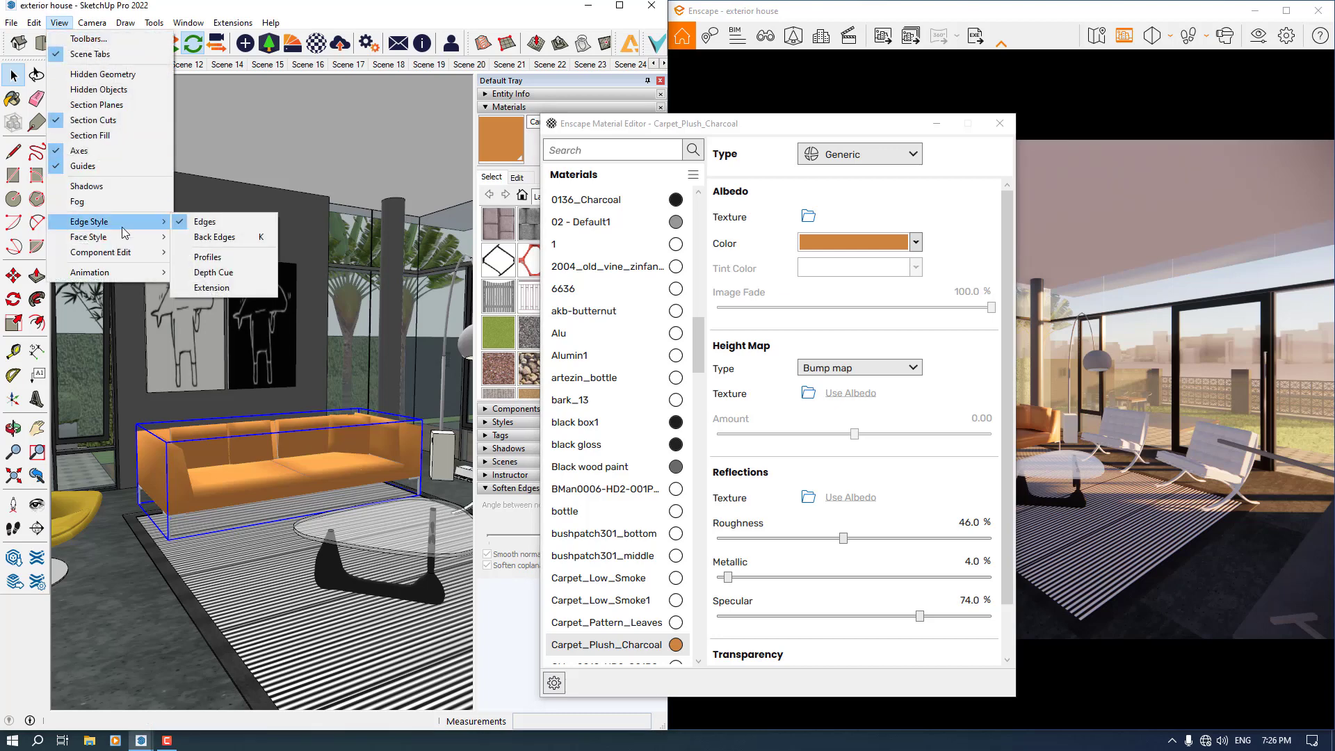
pyautogui.click(220, 259)
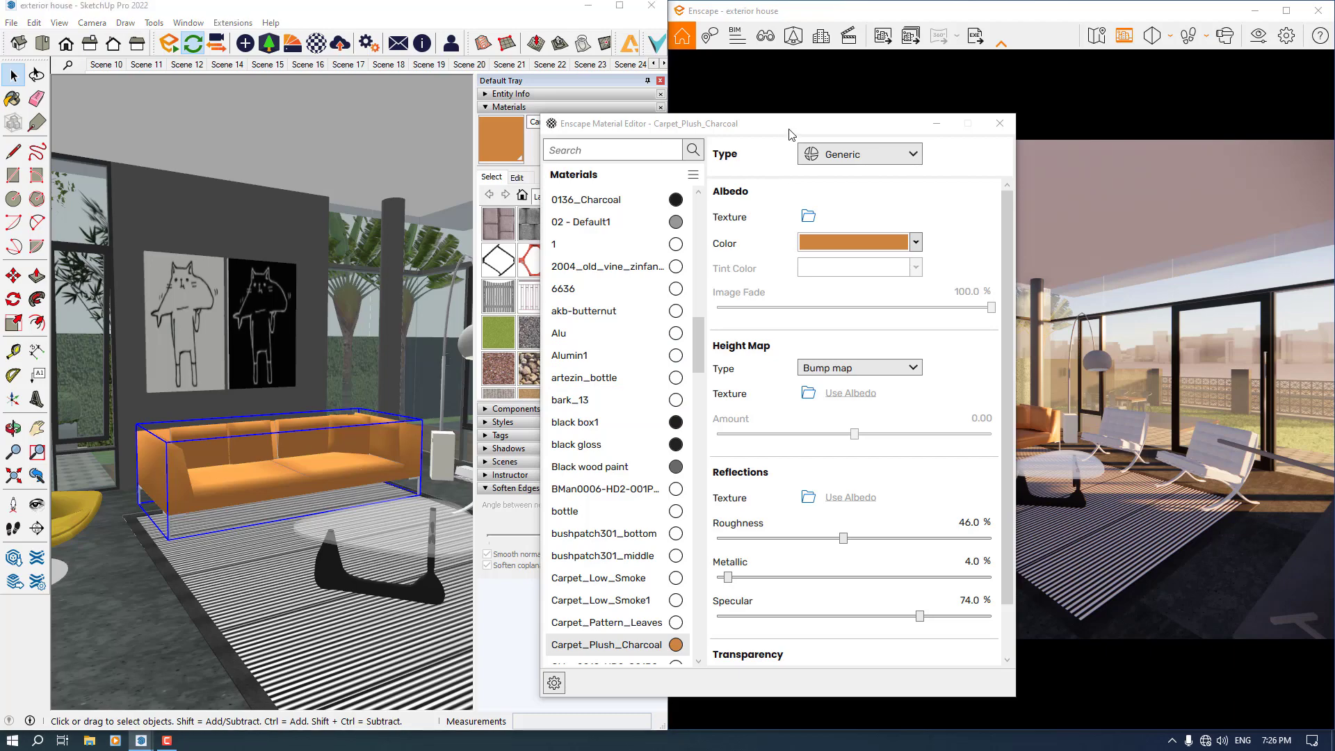
# Step: Sample the coffee table's black base in SketchUp to load its HMI- E3 (Ebonize1 material into the Enscape Material Editor
pyautogui.moveTo(789, 129)
pyautogui.mouseDown()
pyautogui.moveTo(916, 146)
pyautogui.moveTo(880, 148)
pyautogui.mouseUp()
pyautogui.moveTo(741, 144); pyautogui.dragTo(854, 143)
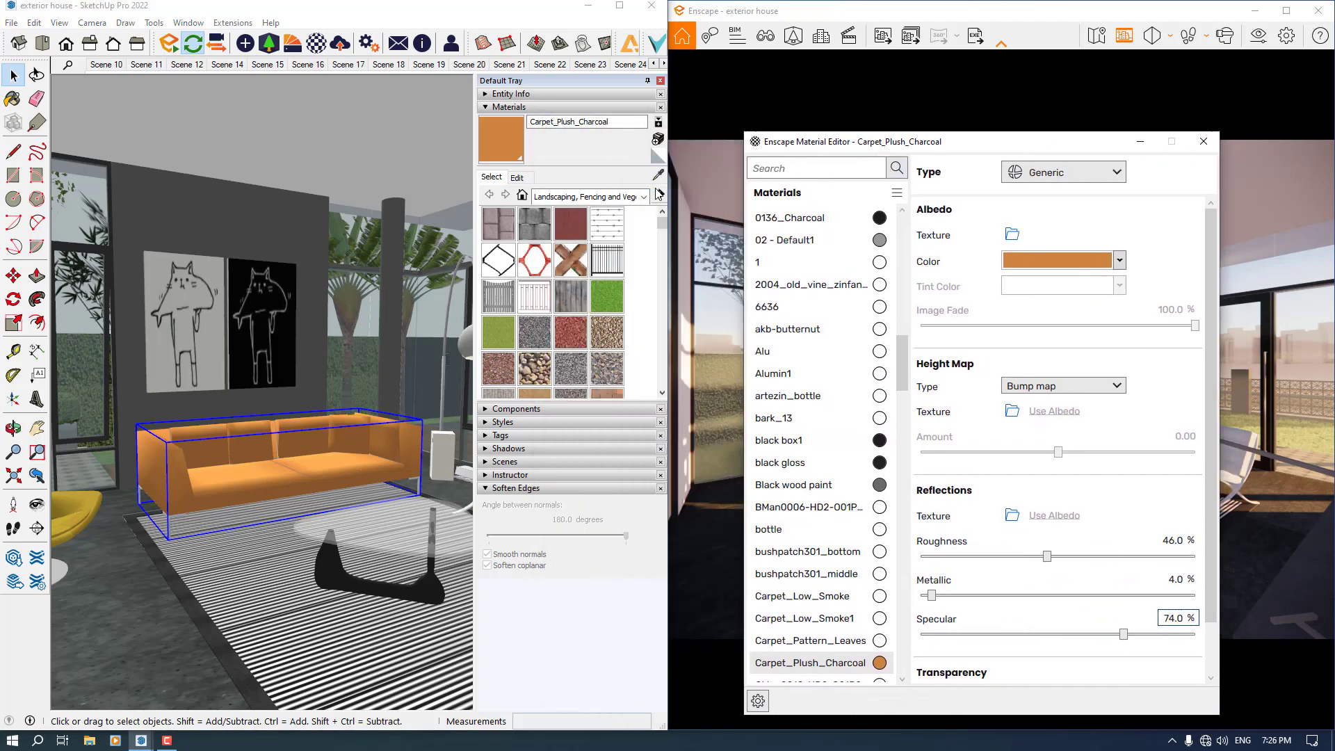
pyautogui.click(657, 174)
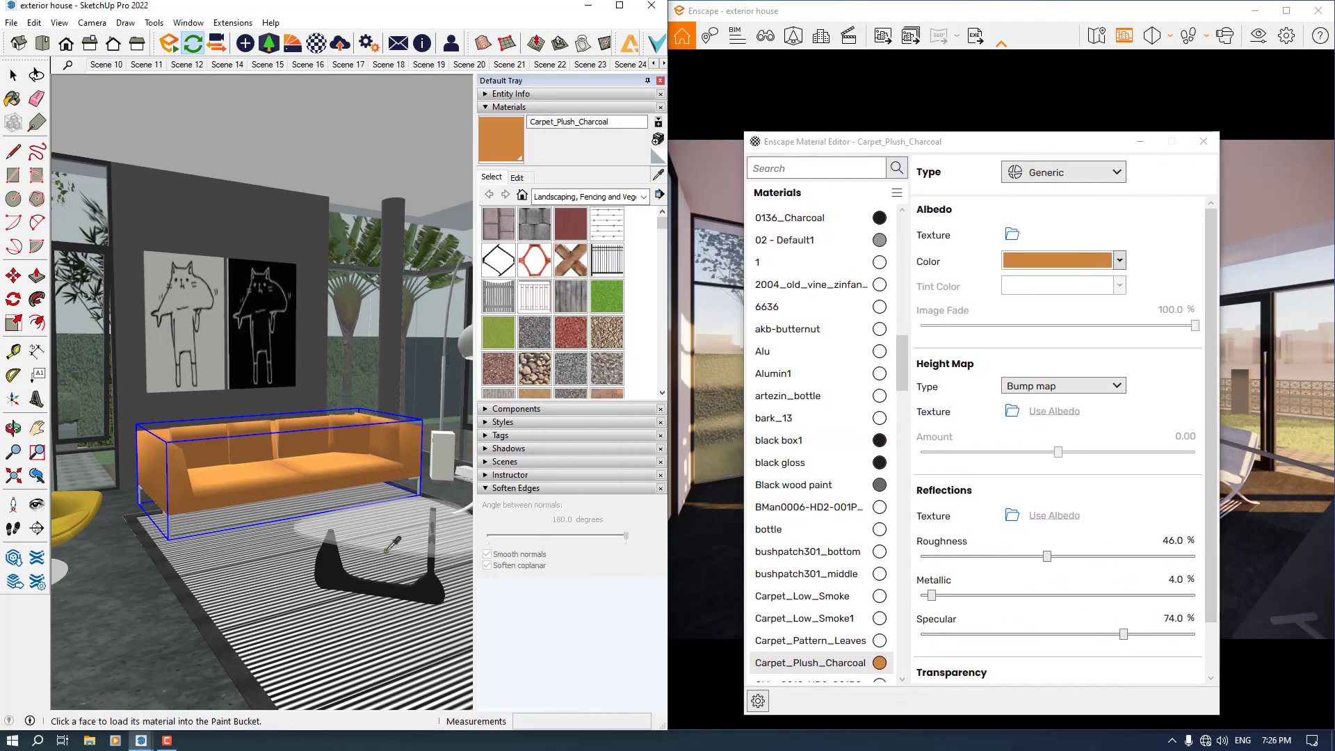
pyautogui.scroll(4, 292, 557)
pyautogui.click(290, 556)
pyautogui.moveTo(1008, 142); pyautogui.dragTo(320, 119)
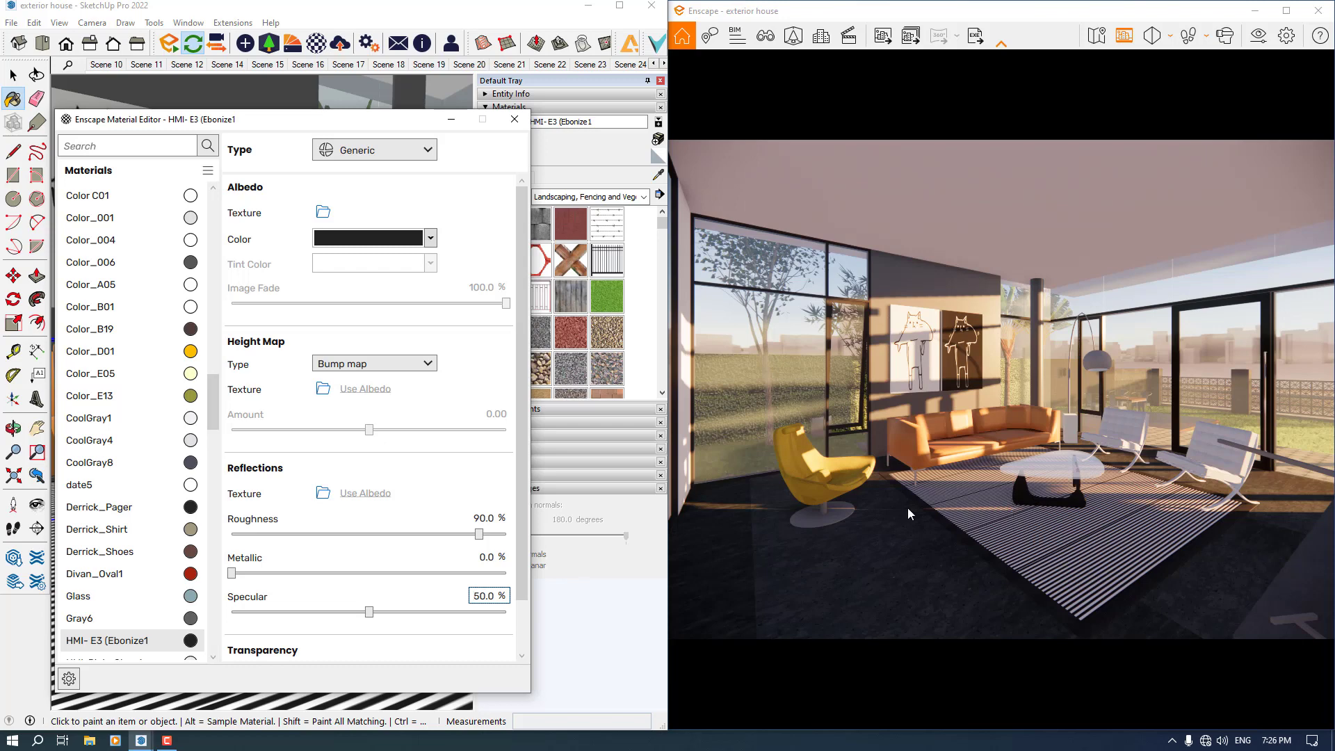
# Step: Try red and dark grey as albedo colours on the coffee table base material
pyautogui.click(430, 239)
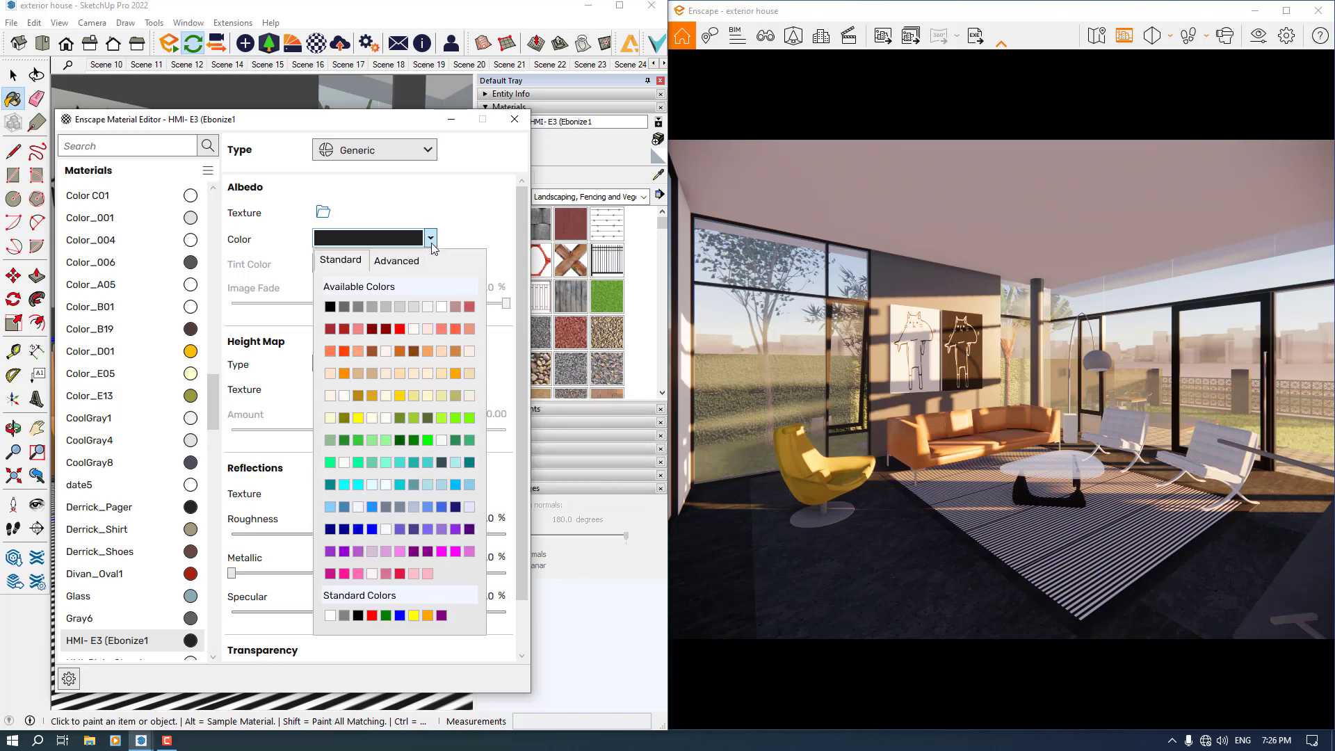
pyautogui.click(400, 329)
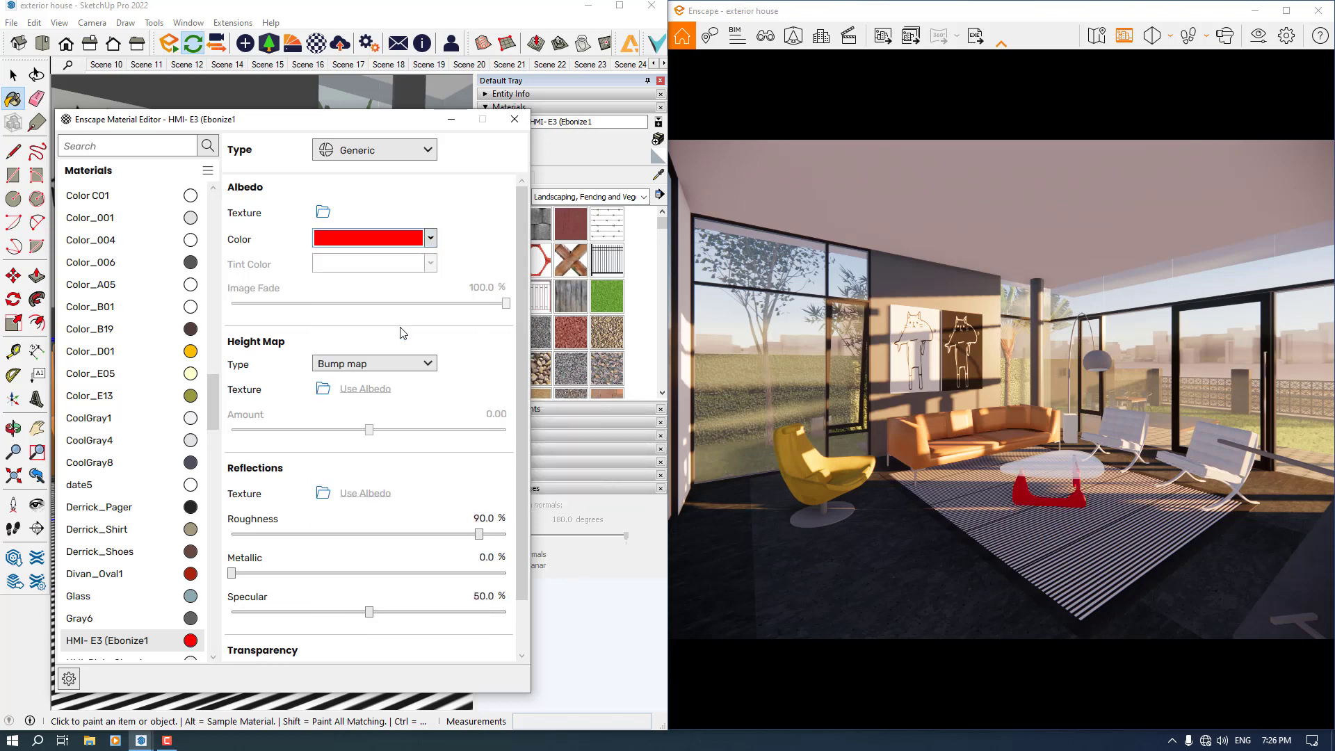
pyautogui.click(430, 240)
pyautogui.click(349, 302)
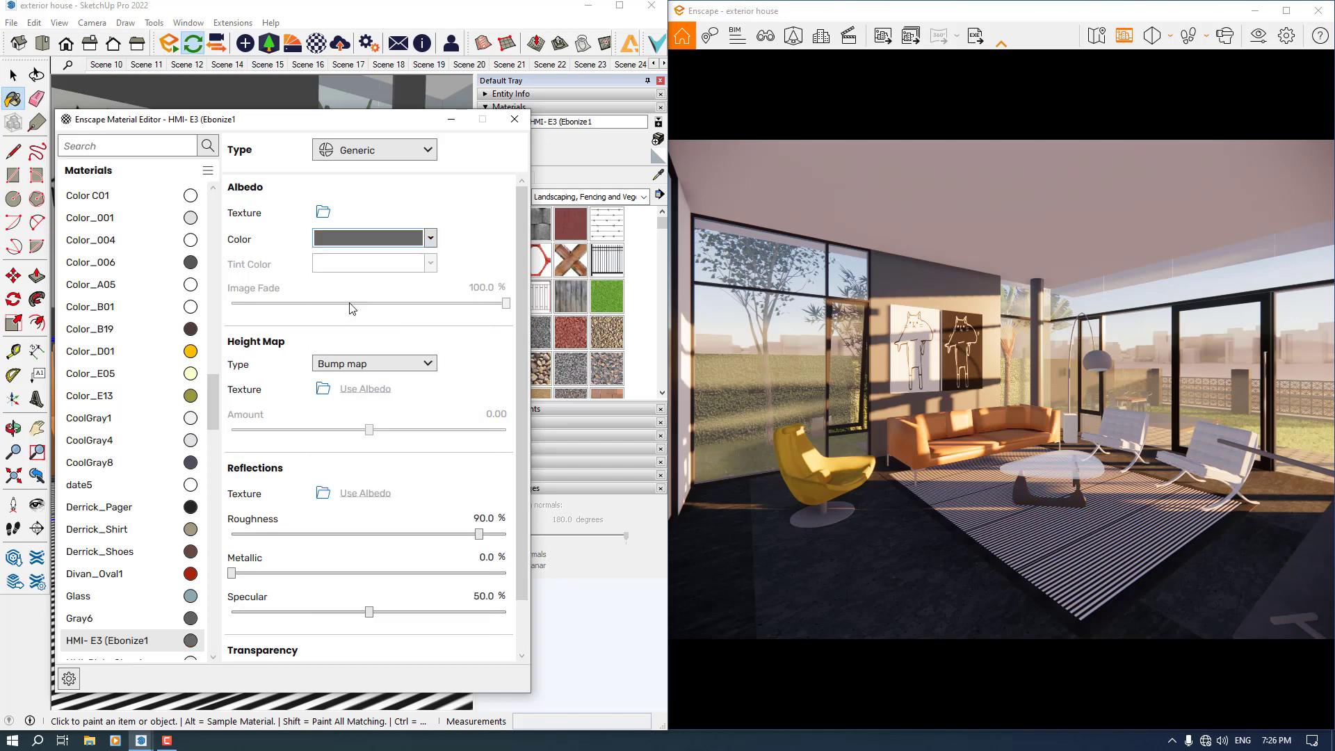
# Step: Set the table base material's metallic to 100% and roughness to 10%
pyautogui.click(235, 573)
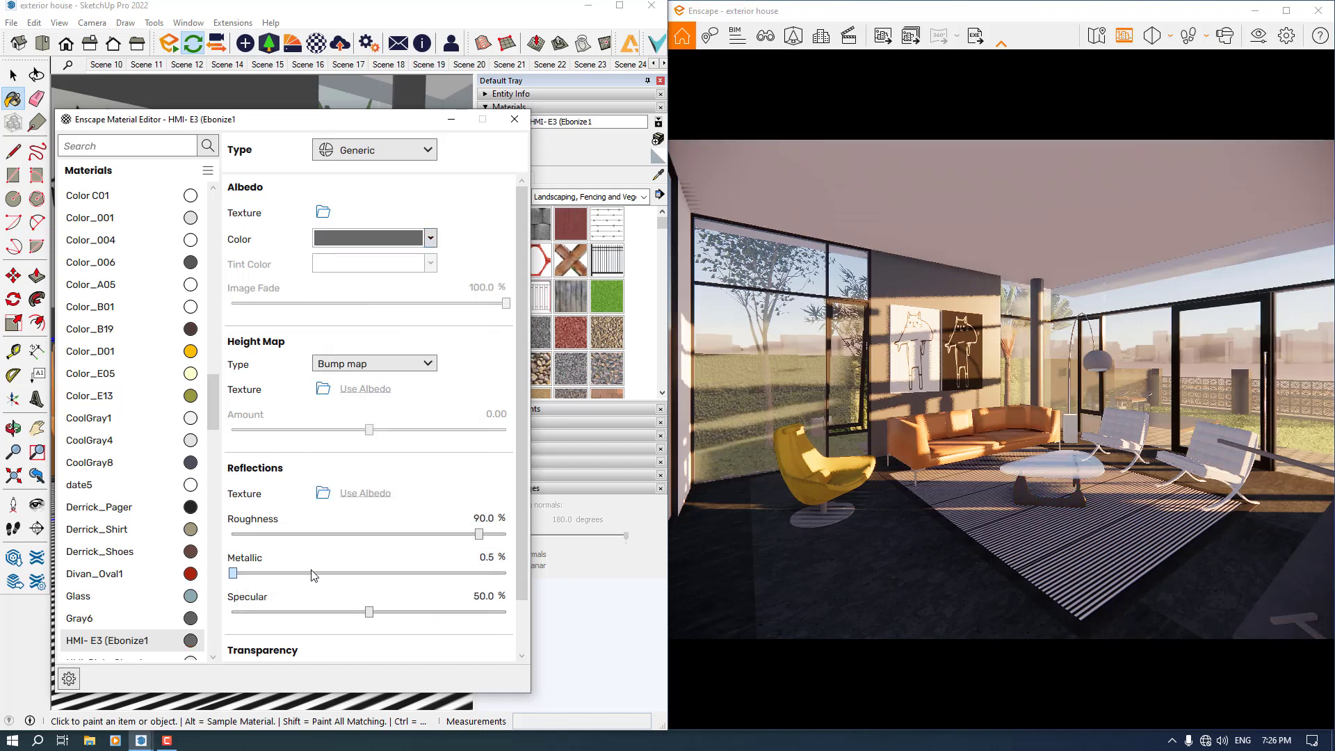
pyautogui.moveTo(311, 570); pyautogui.dragTo(562, 559)
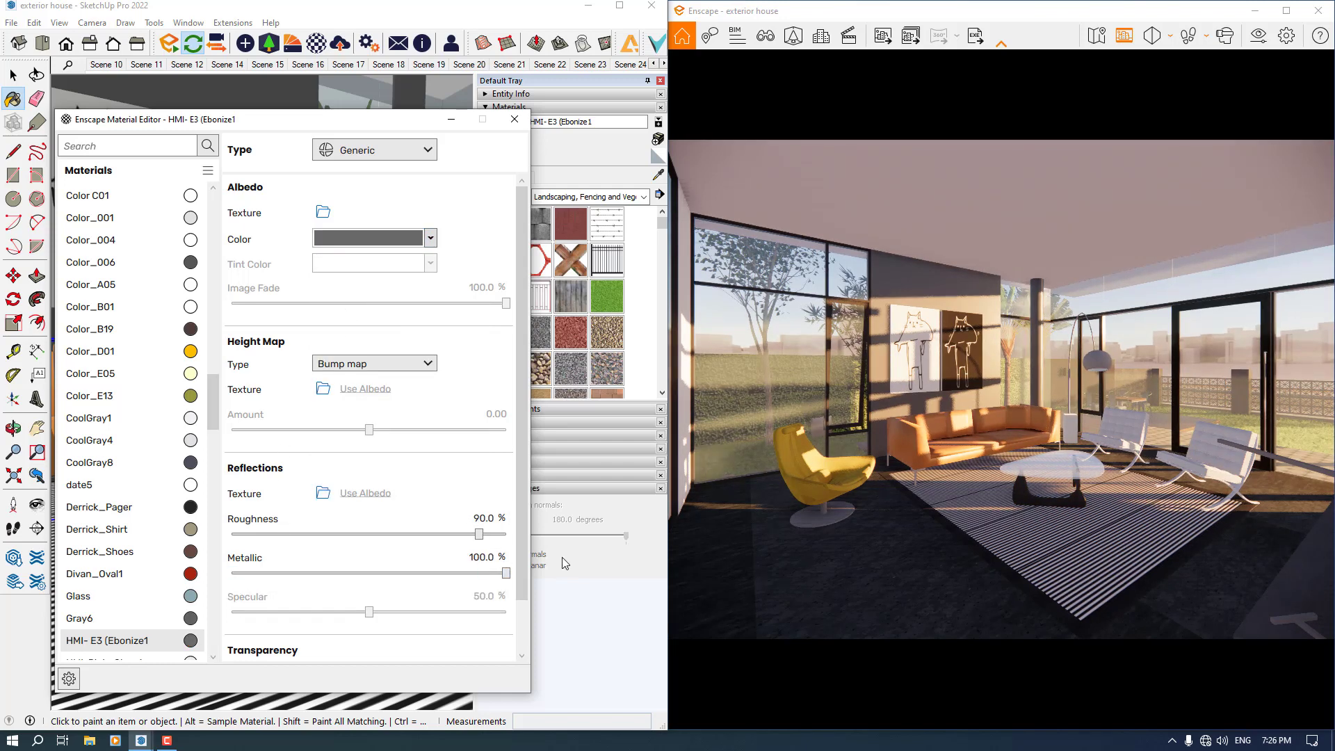
pyautogui.click(481, 519)
pyautogui.write('10')
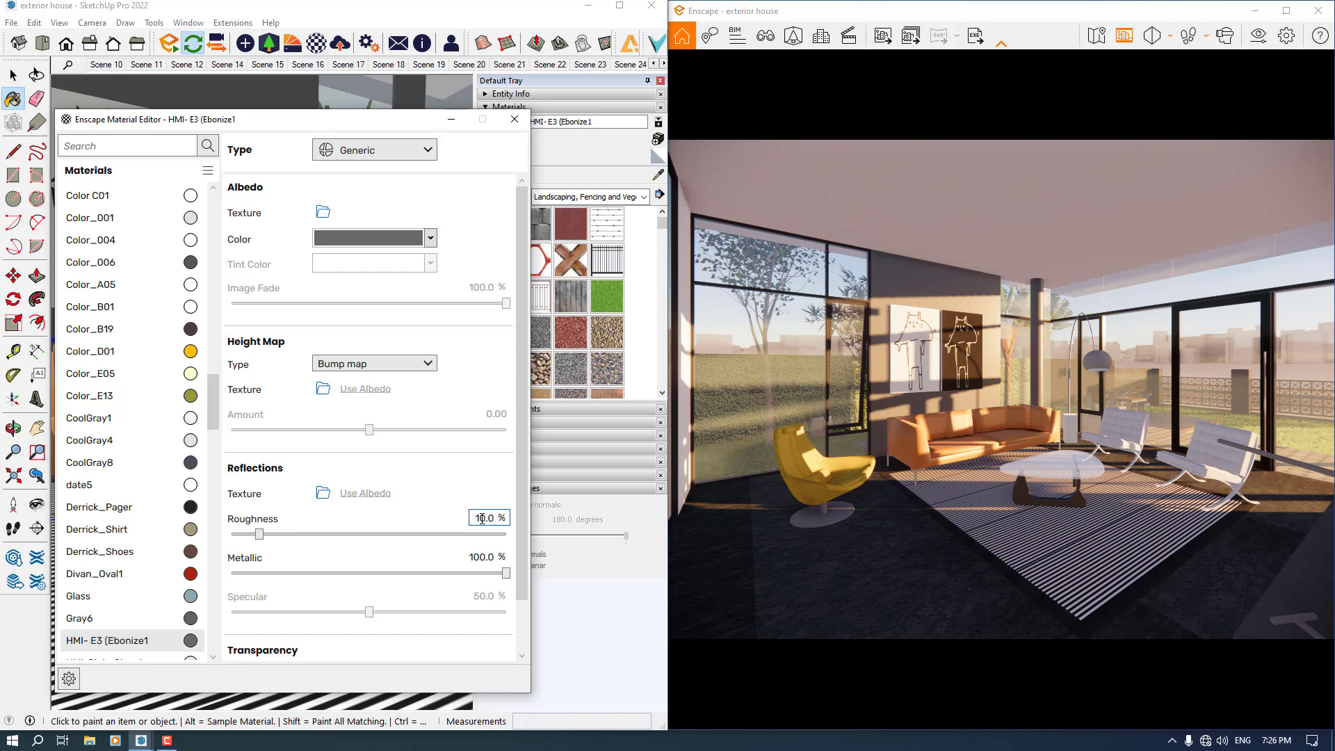
# Step: Compare white and brownish-orange albedo colours on the table base material, finishing with an off-white
pyautogui.click(431, 238)
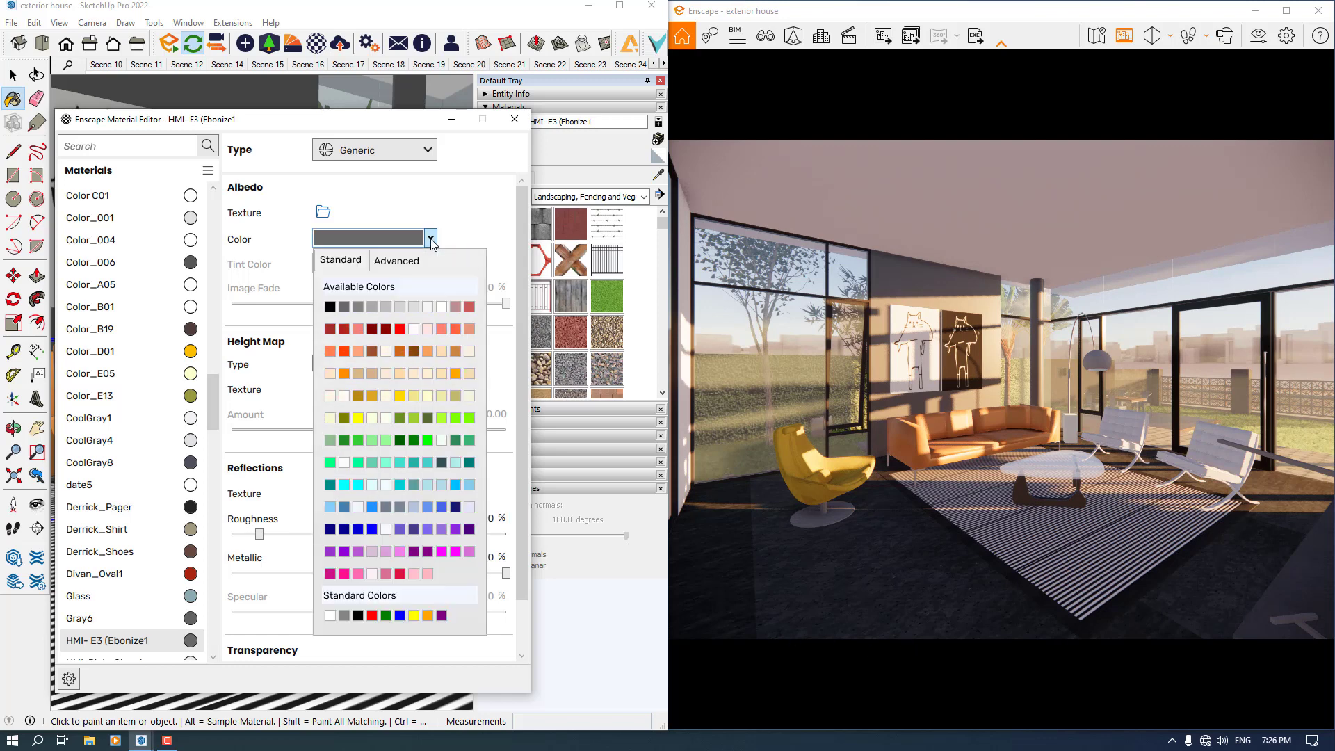
pyautogui.click(433, 307)
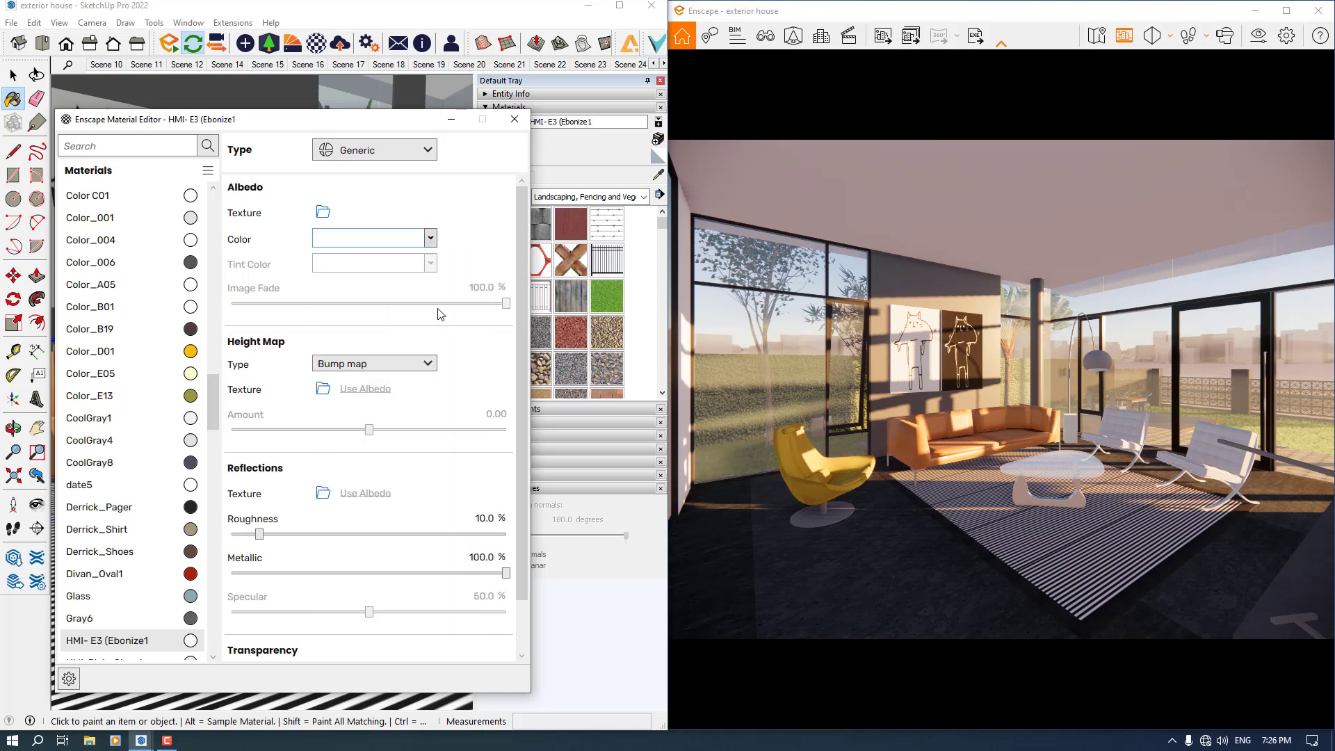
pyautogui.click(431, 238)
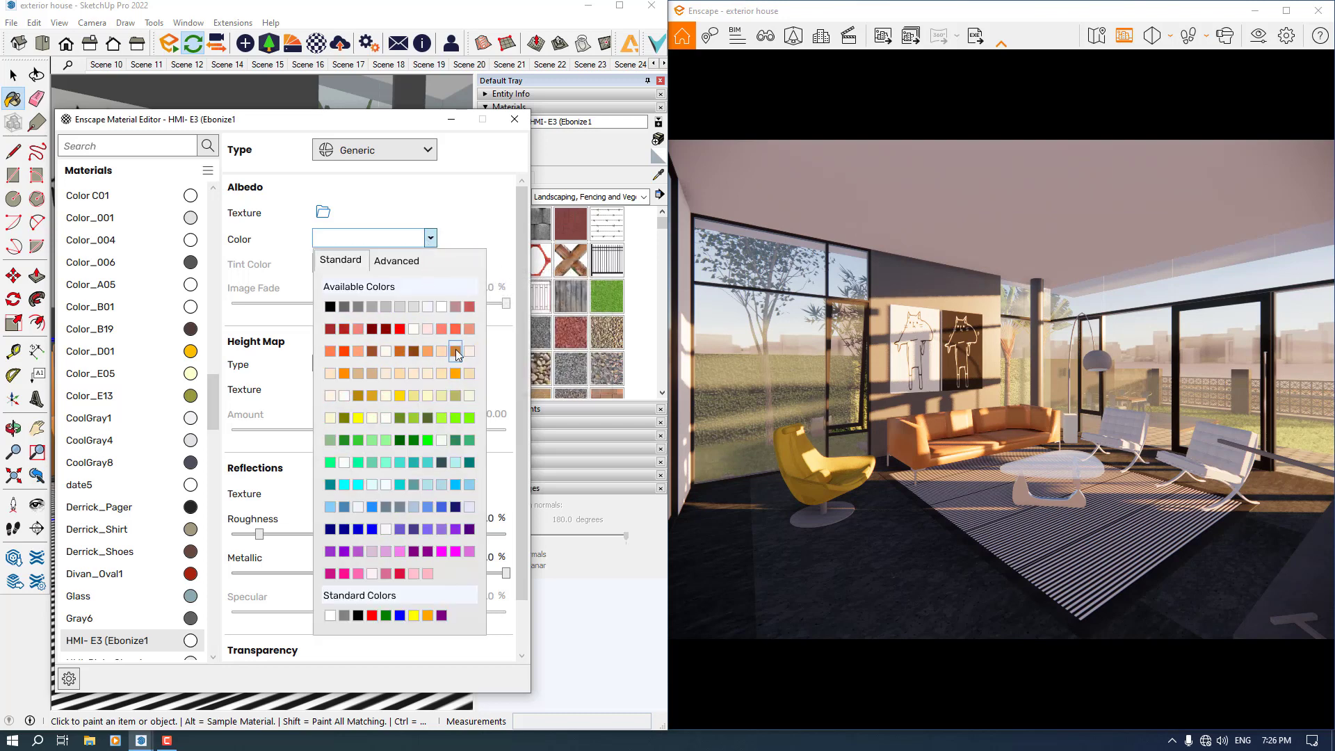
pyautogui.click(457, 353)
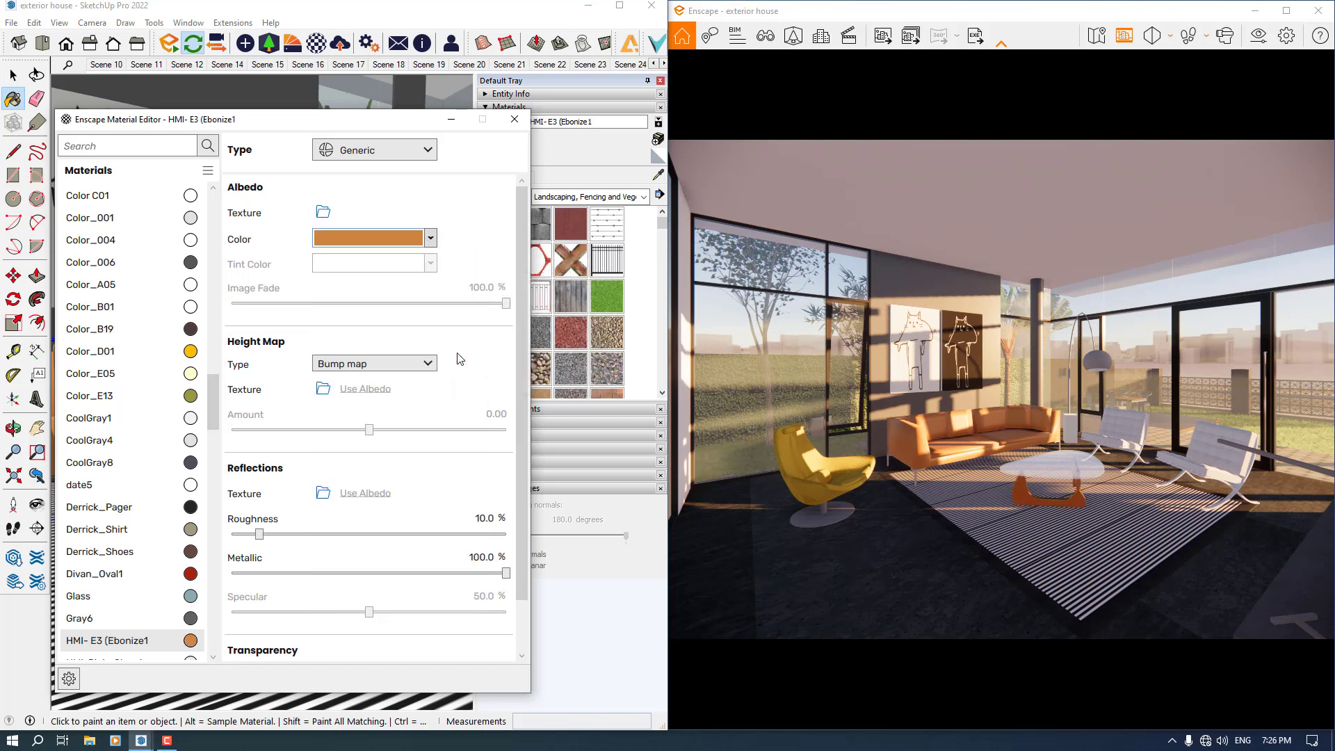
pyautogui.click(433, 244)
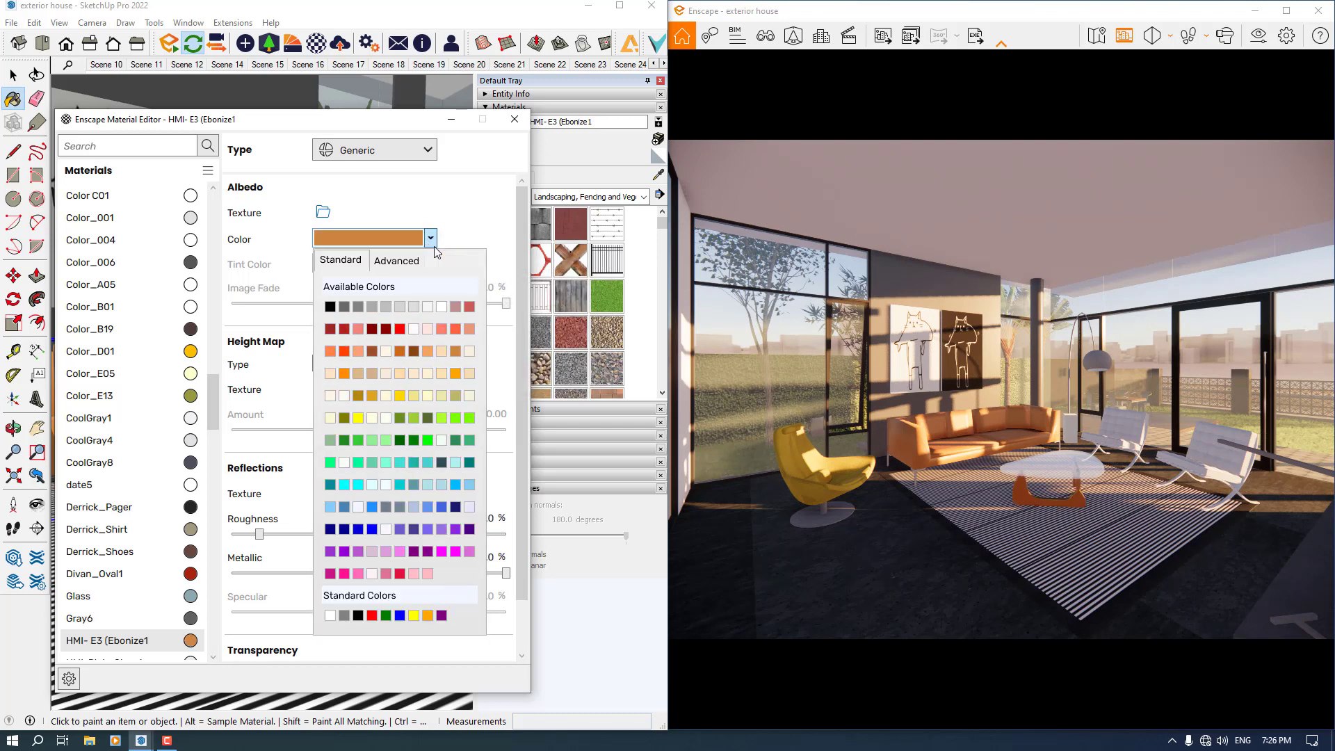
pyautogui.click(430, 306)
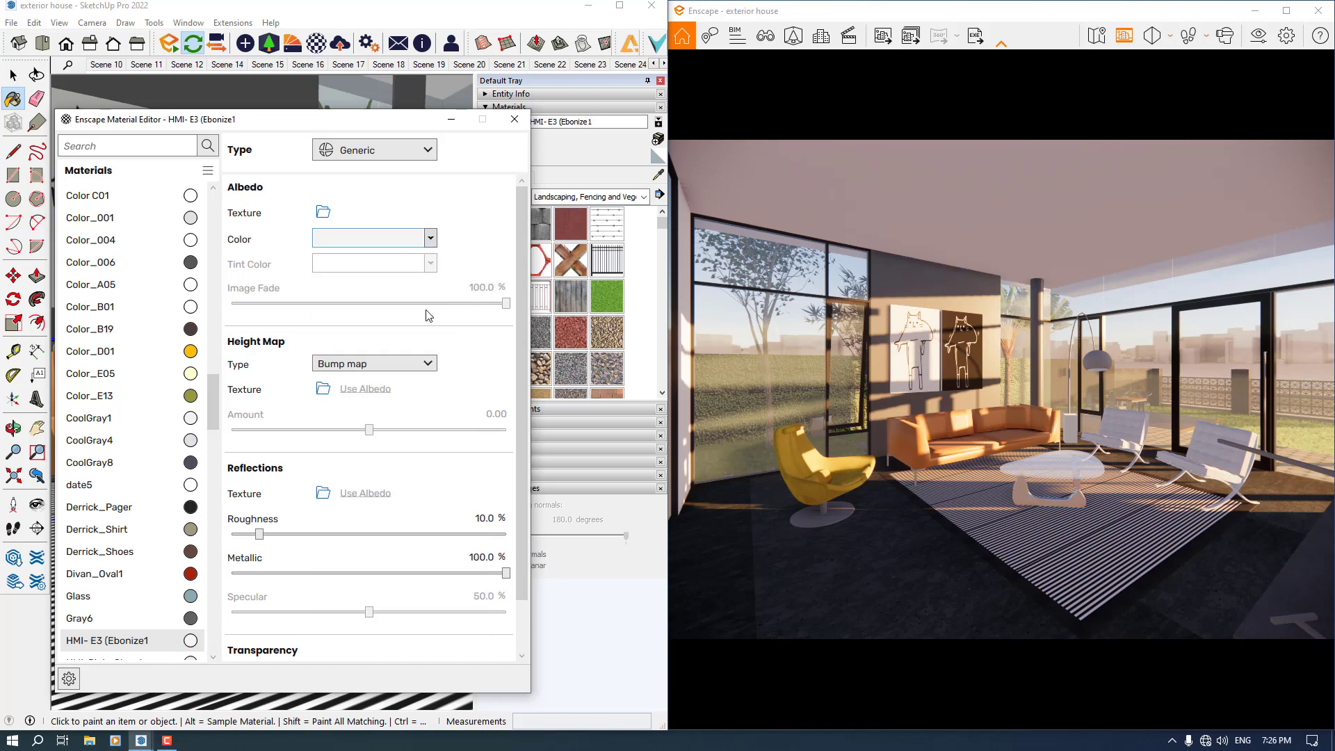
# Step: Sample the coffee table's glass top to load HMI-Plate Glass1 and set its albedo colour to white
pyautogui.moveTo(340, 130); pyautogui.dragTo(843, 137)
pyautogui.press('b')
pyautogui.keyDown('alt'); pyautogui.click(369, 504); pyautogui.keyUp('alt')
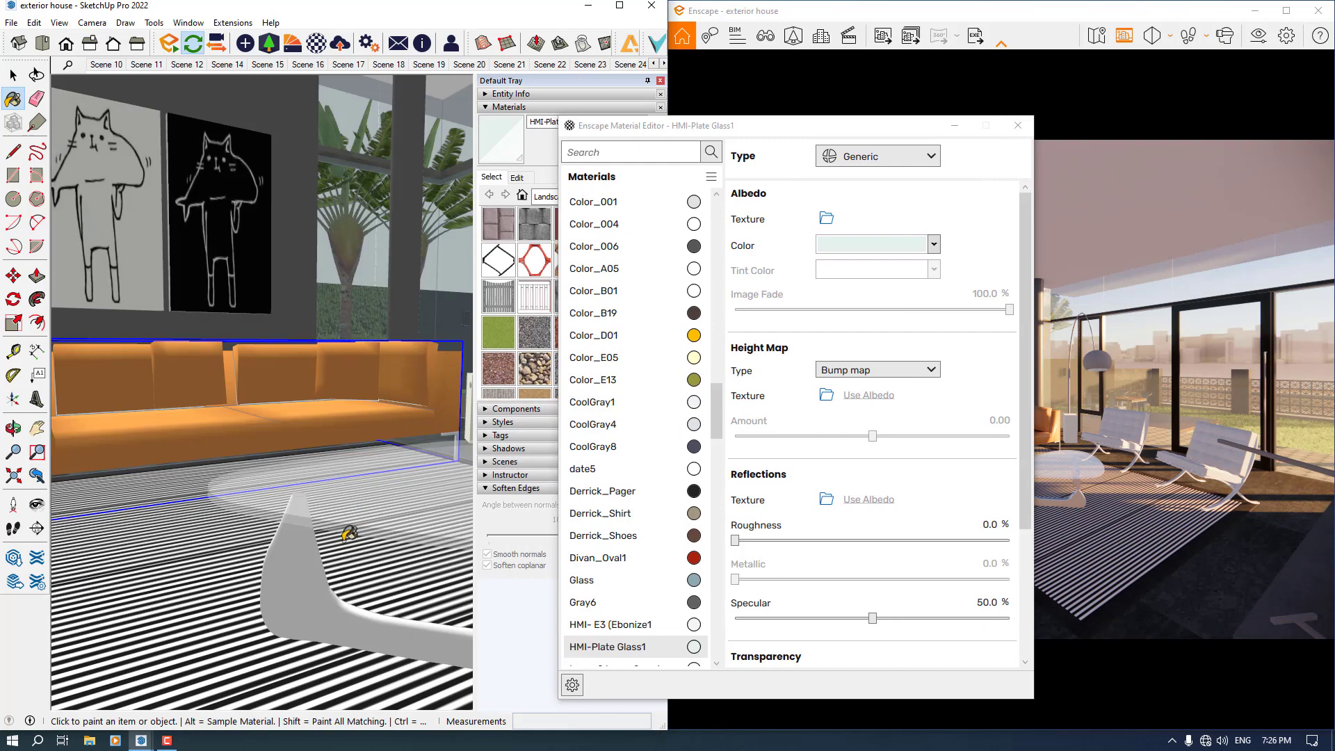
pyautogui.moveTo(729, 130); pyautogui.dragTo(208, 108)
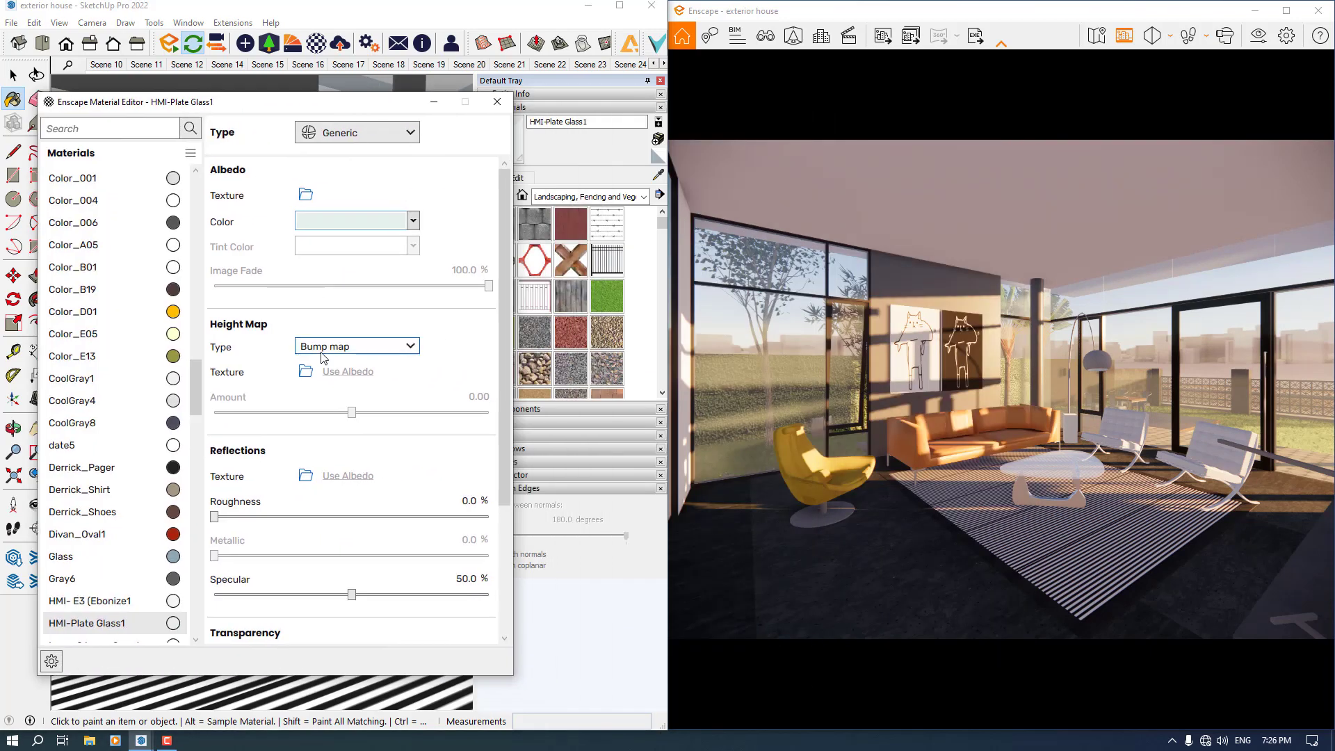
pyautogui.click(413, 221)
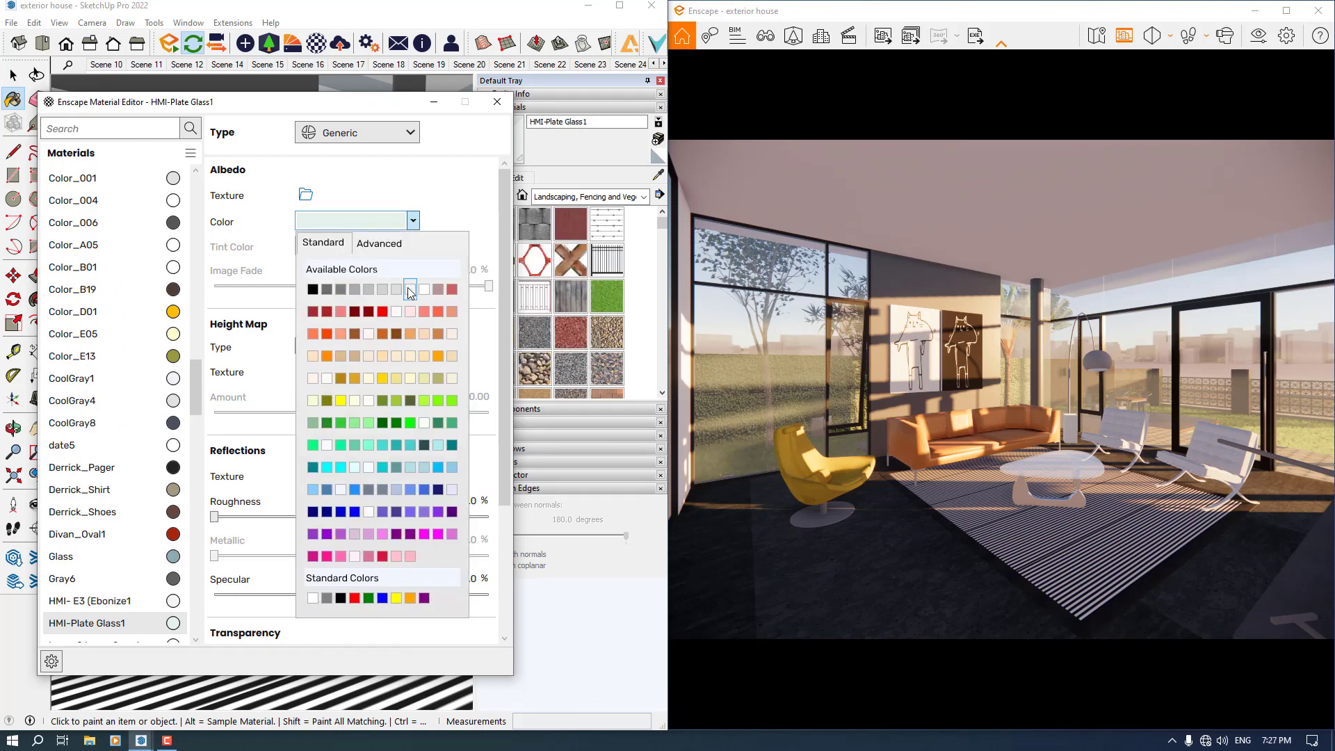
pyautogui.click(423, 290)
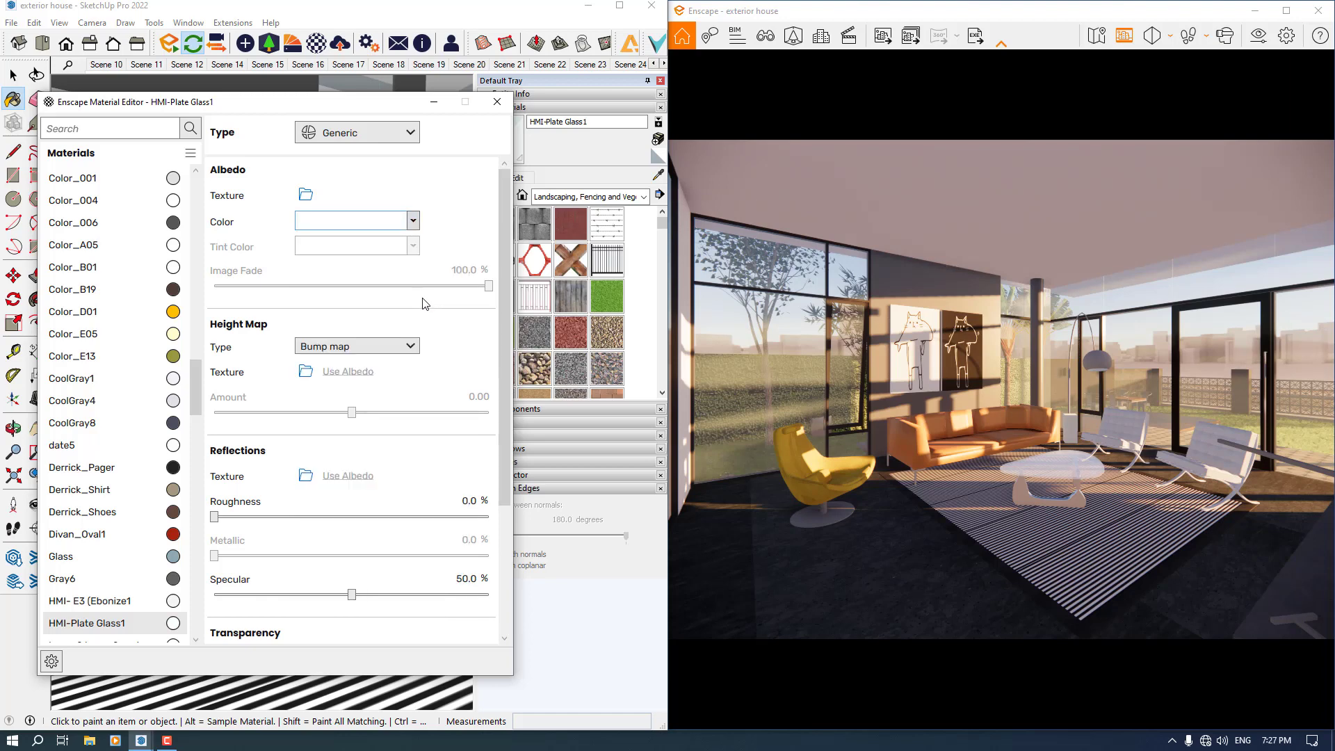
# Step: Set the glass tabletop material's roughness to 26% and specular to 80%
pyautogui.moveTo(505, 292); pyautogui.dragTo(498, 549)
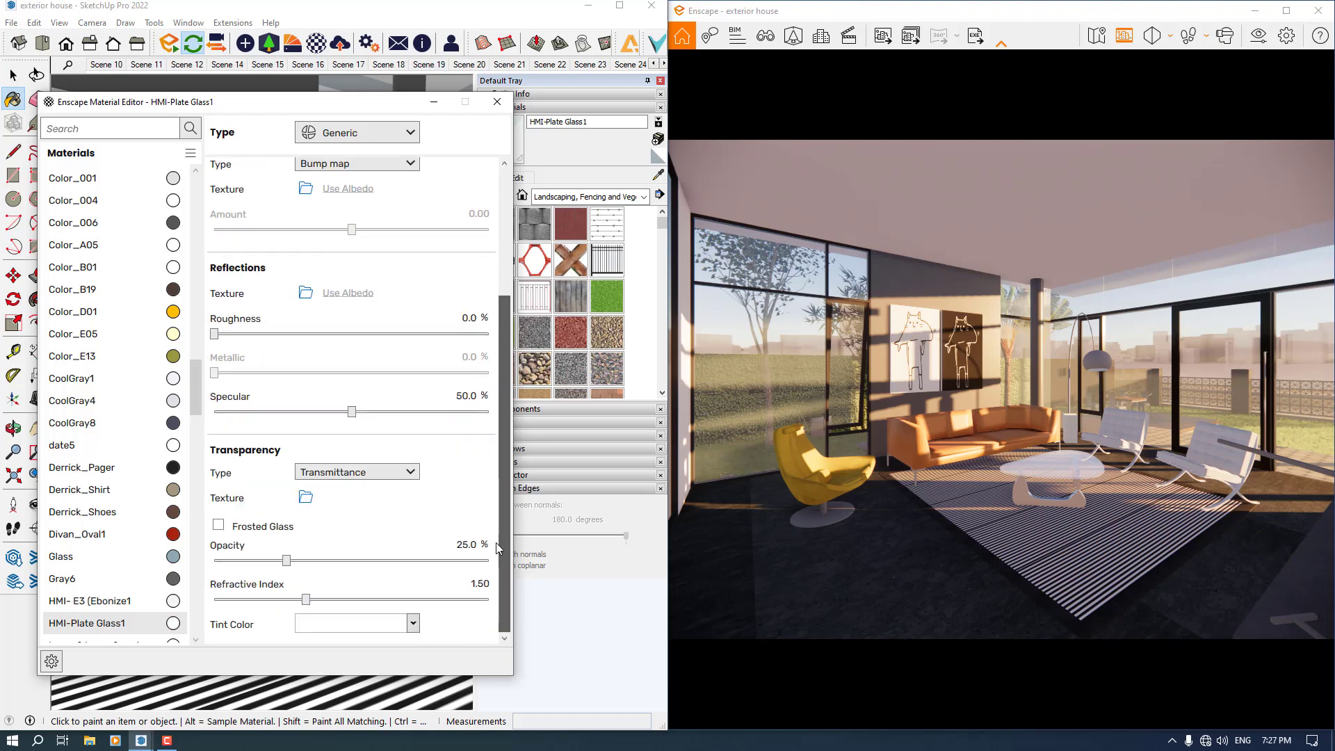
pyautogui.click(469, 318)
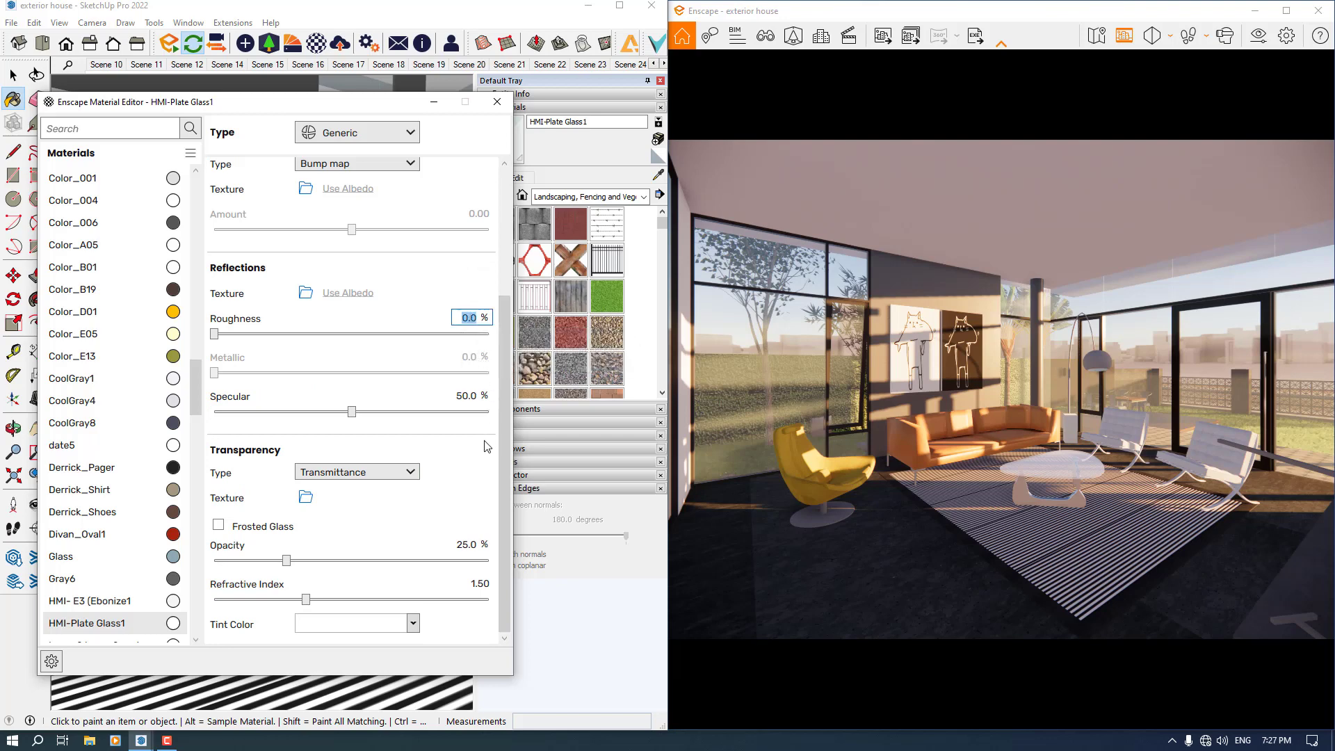
pyautogui.write('26')
pyautogui.click(466, 396)
pyautogui.write('80')
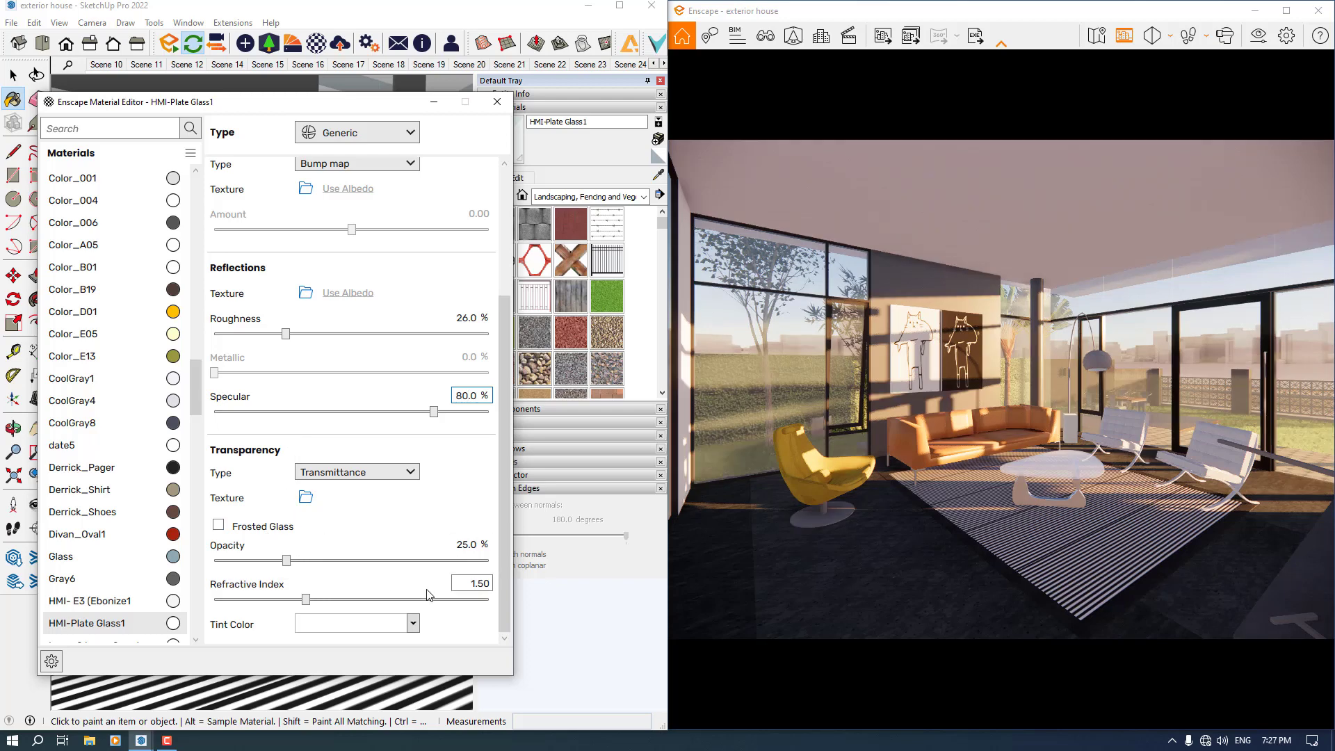
# Step: Raise the glass tabletop's Transmittance opacity to 95% and switch its transparency type to Cutout
pyautogui.click(384, 475)
pyautogui.click(387, 501)
pyautogui.moveTo(287, 562); pyautogui.dragTo(548, 567)
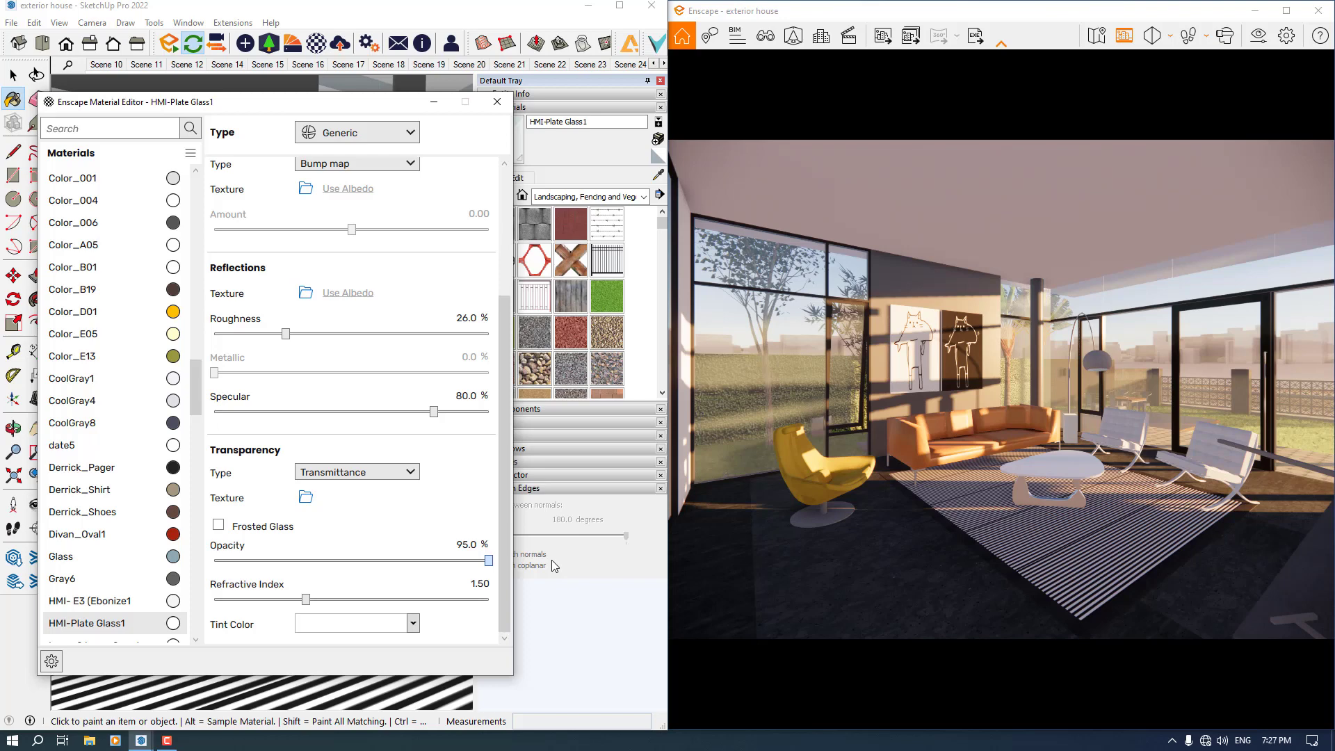
pyautogui.moveTo(488, 561); pyautogui.dragTo(273, 566)
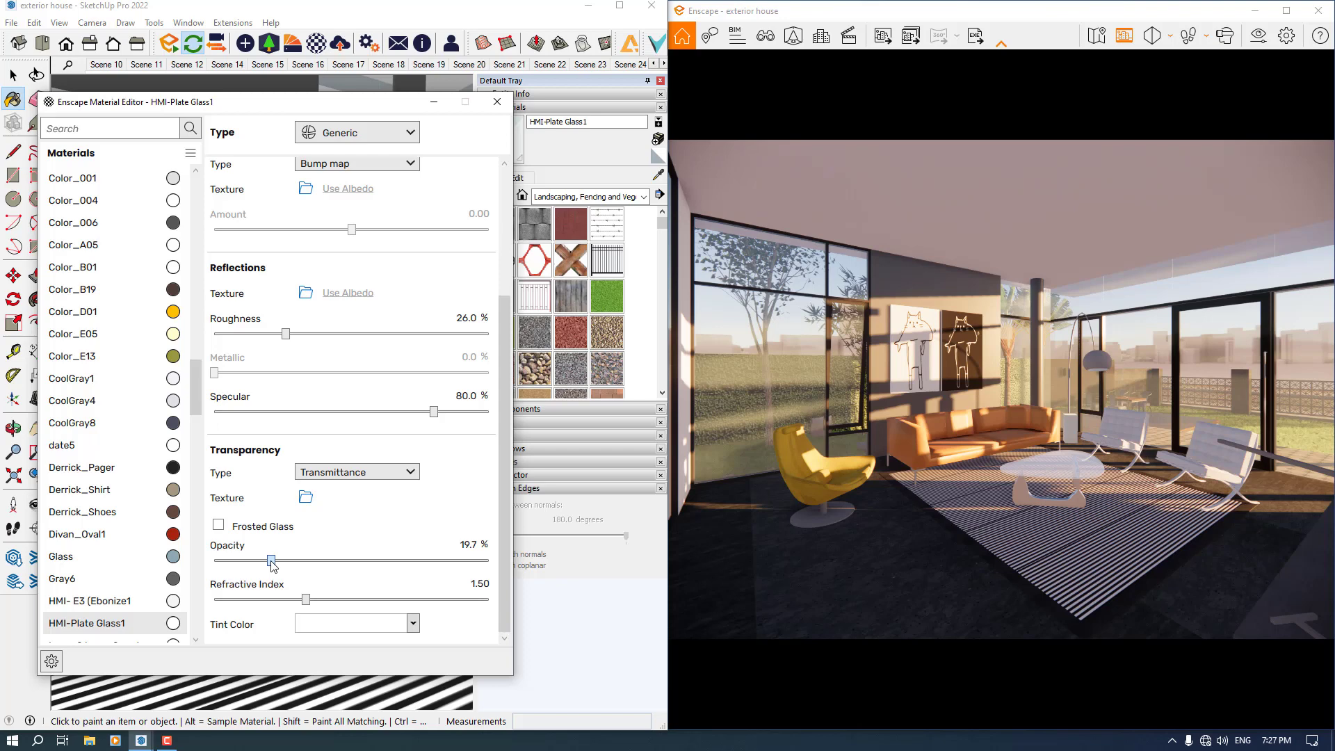
pyautogui.moveTo(272, 565); pyautogui.dragTo(498, 567)
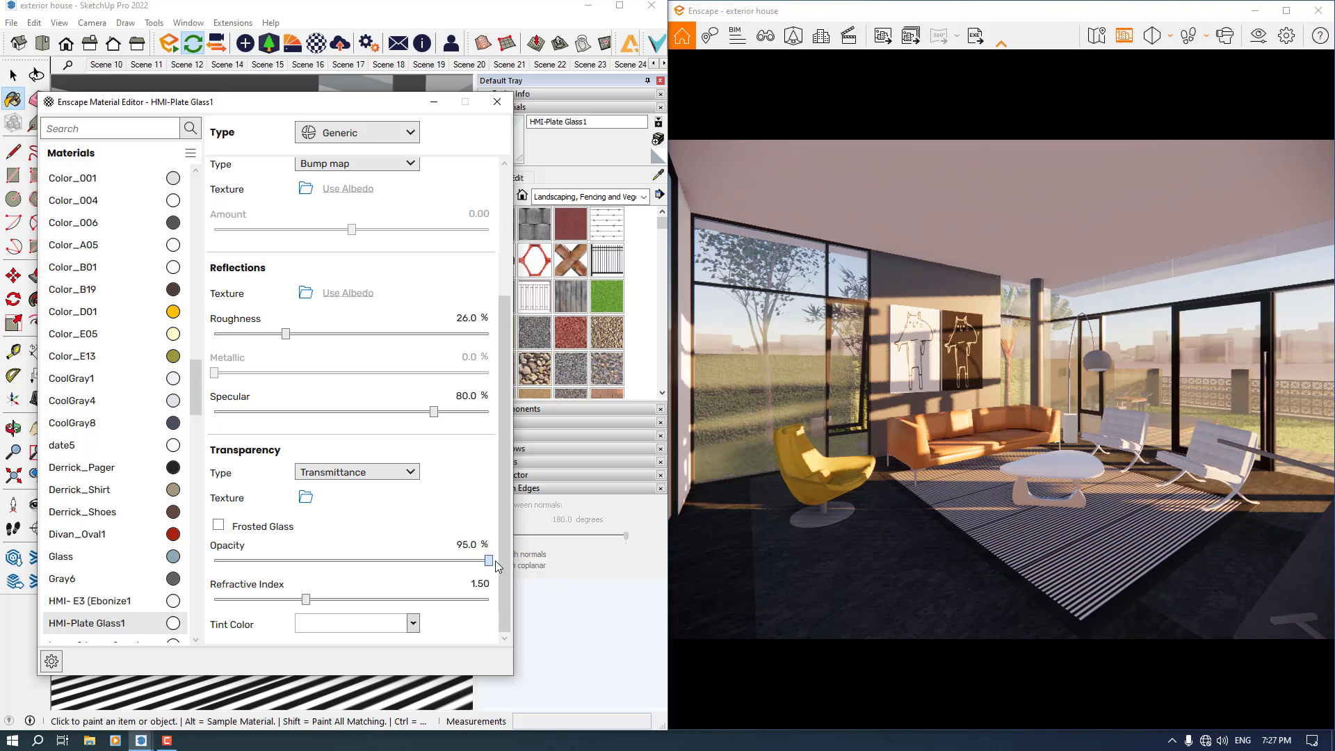
pyautogui.click(381, 476)
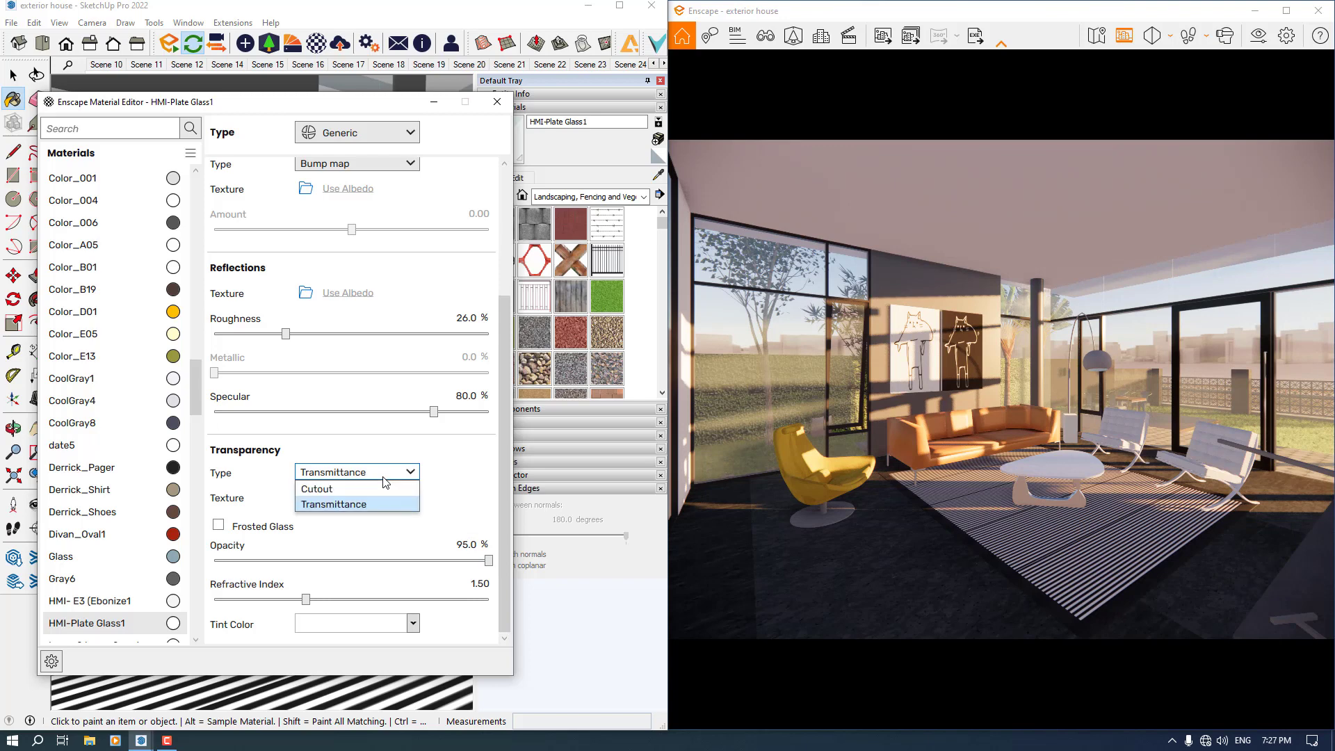
pyautogui.click(326, 489)
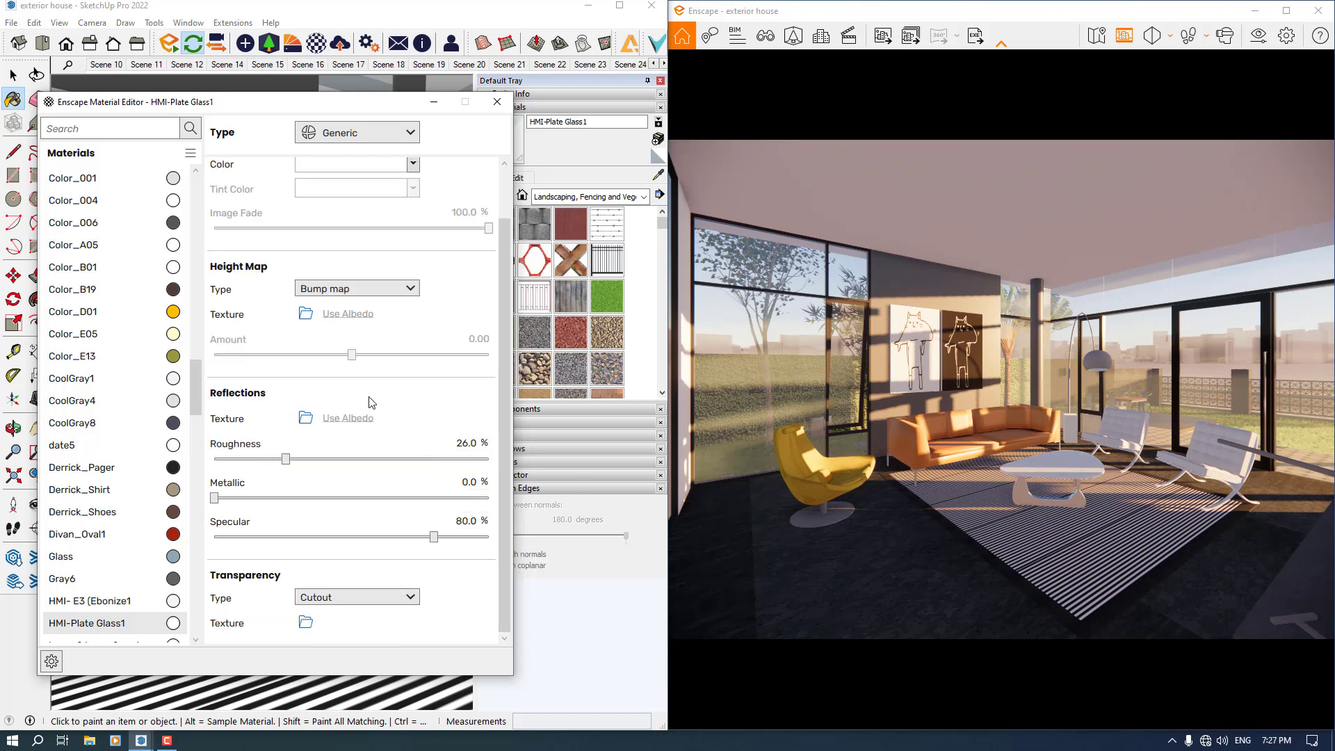
# Step: Set the glass tabletop material's roughness to 10% and metallic to 66%
pyautogui.moveTo(285, 459); pyautogui.dragTo(283, 459)
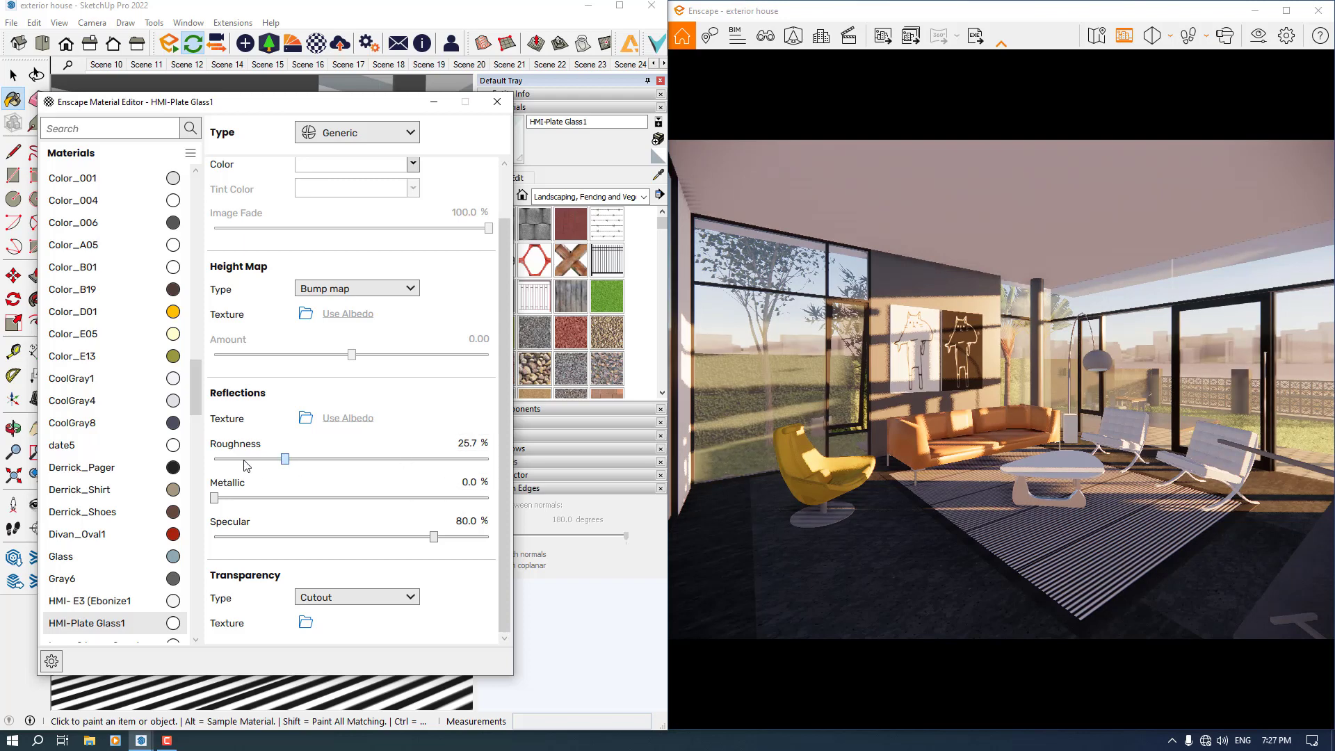
pyautogui.click(244, 460)
pyautogui.click(473, 447)
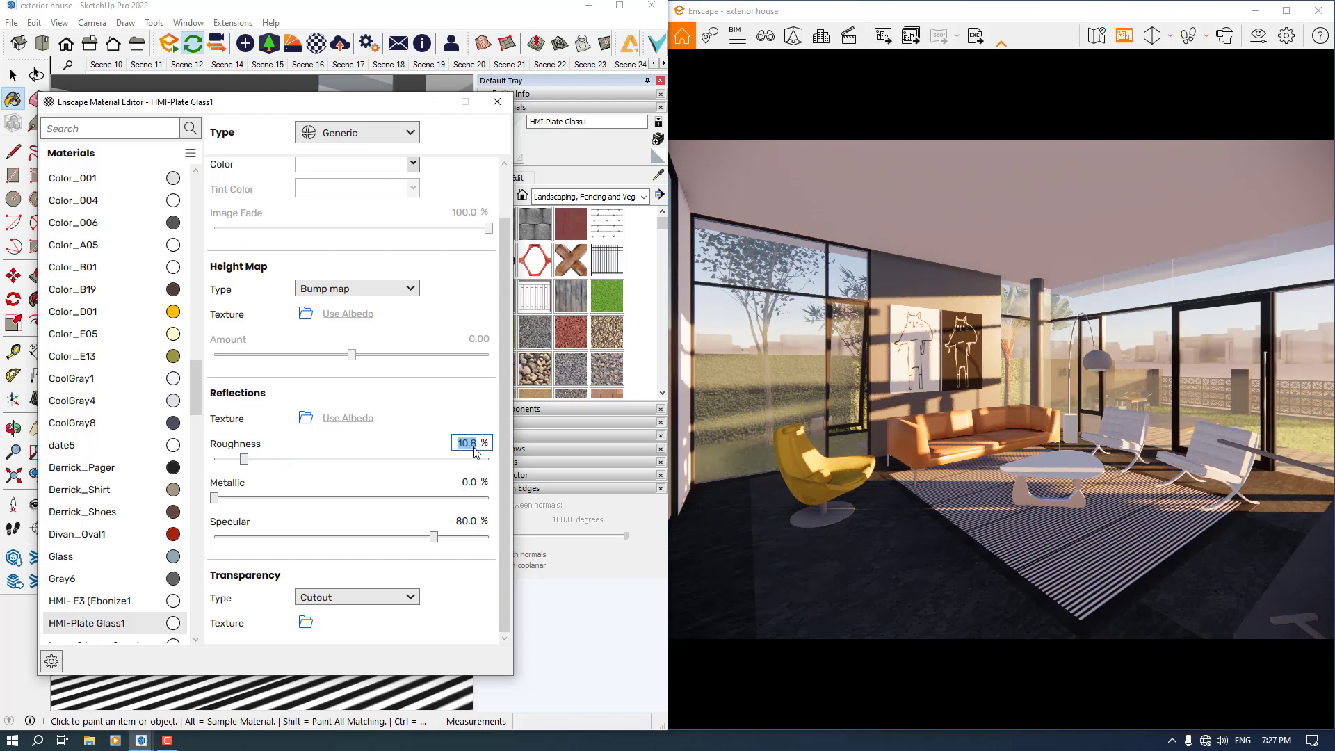
pyautogui.write('10')
pyautogui.press('Return')
pyautogui.click(470, 482)
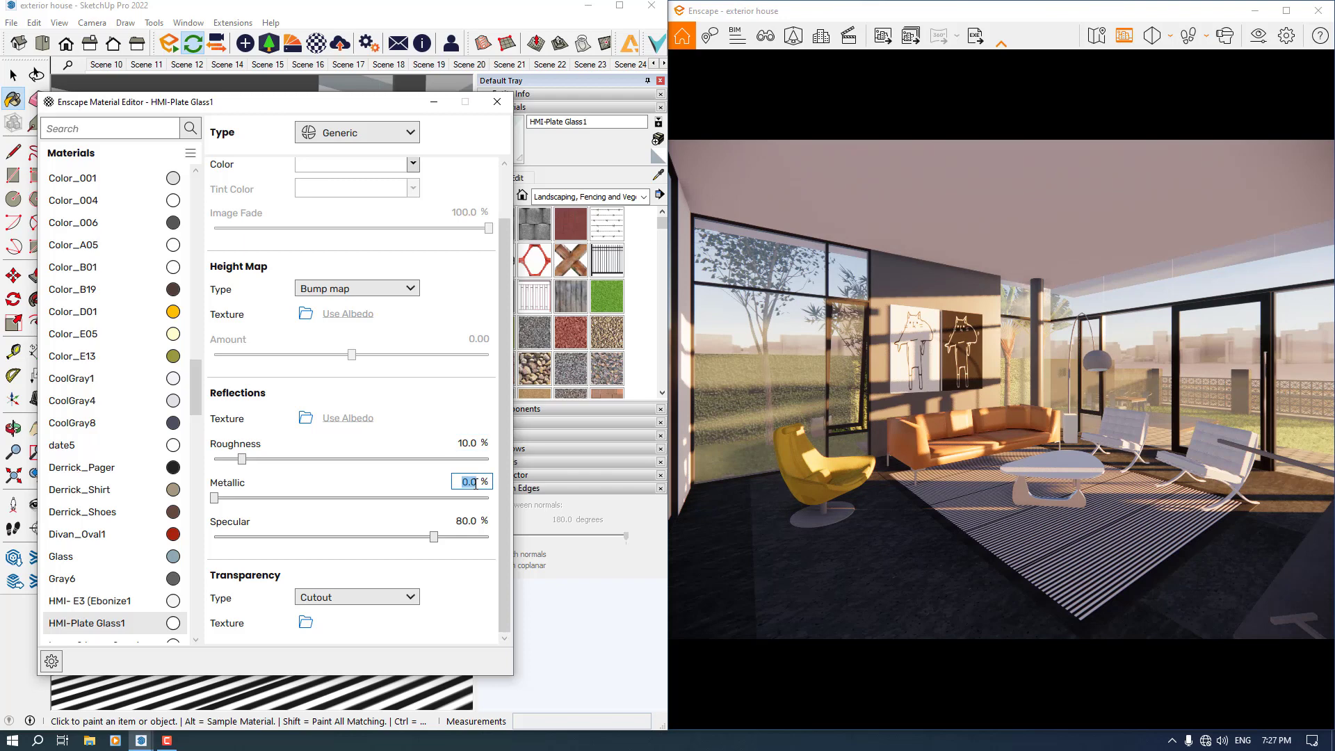
pyautogui.write('66')
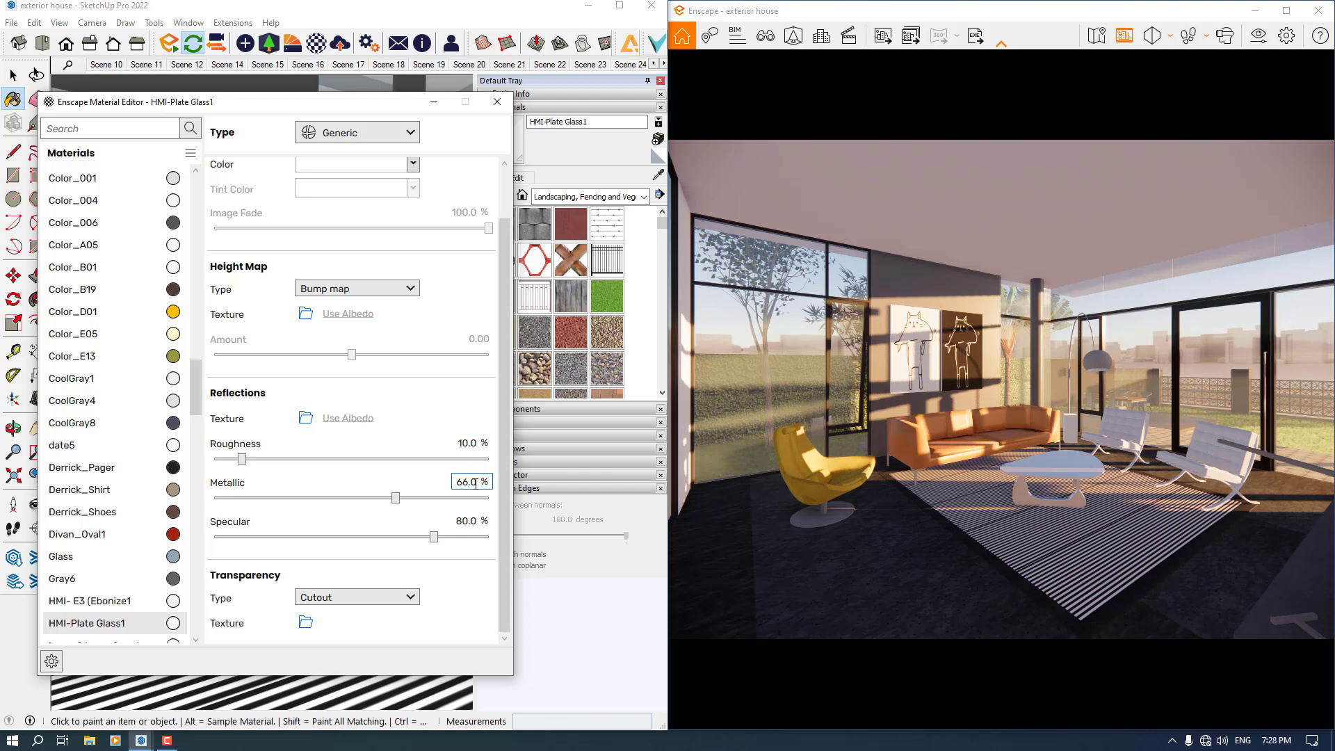
# Step: Set the glass tabletop material's albedo colour to dark grey
pyautogui.scroll(1, 445, 253)
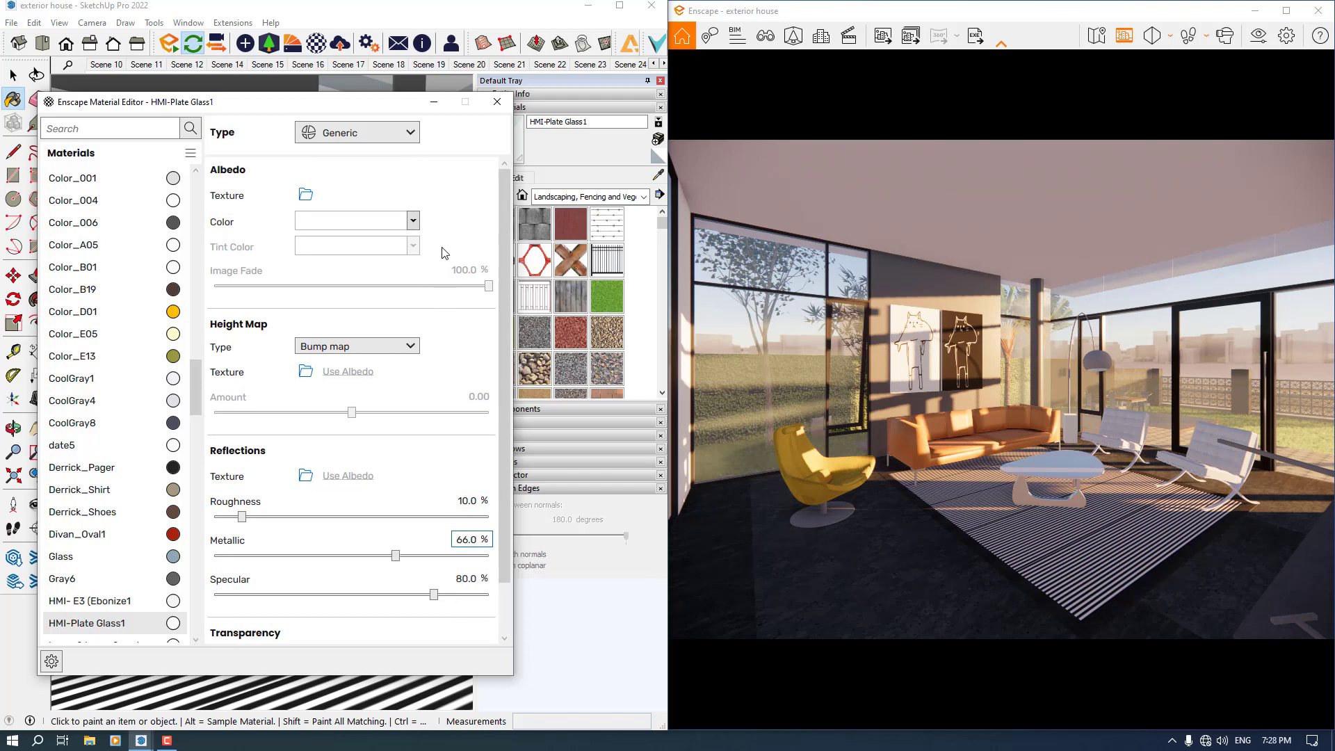
pyautogui.click(413, 221)
pyautogui.click(422, 298)
pyautogui.click(413, 221)
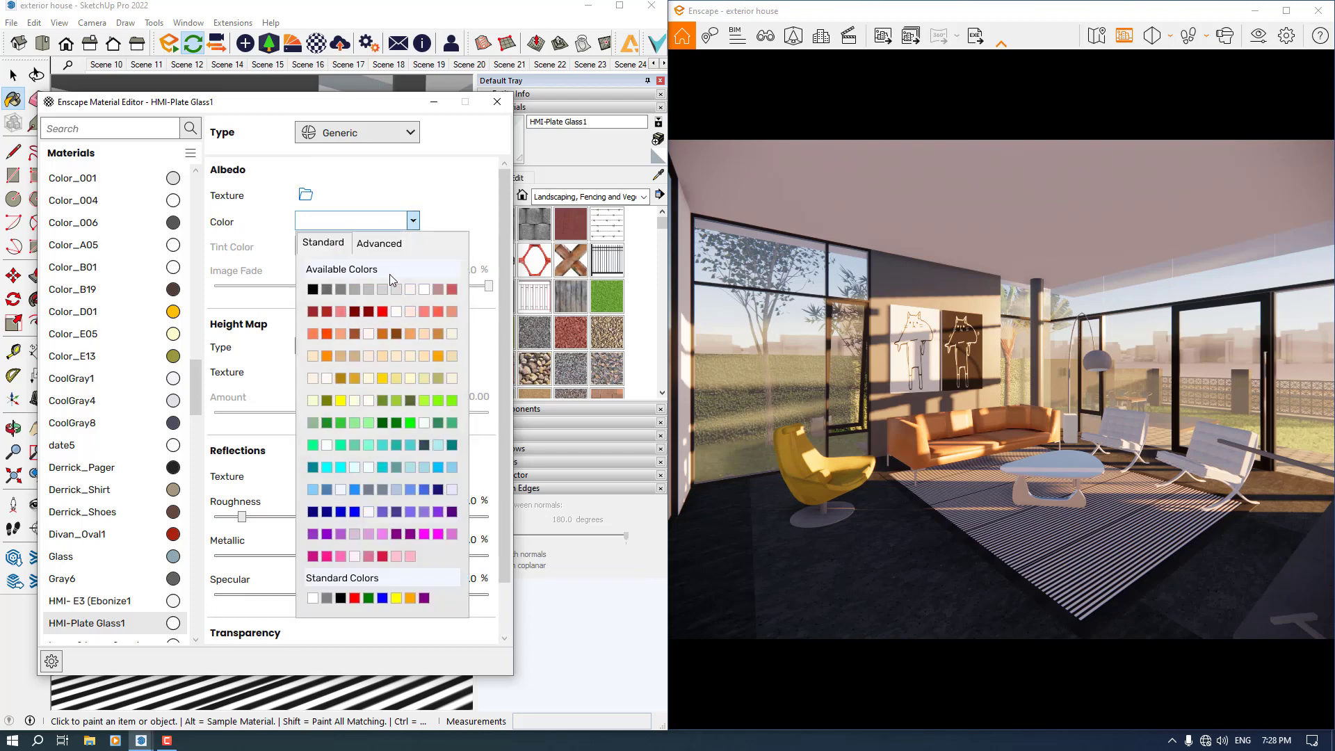
pyautogui.click(329, 292)
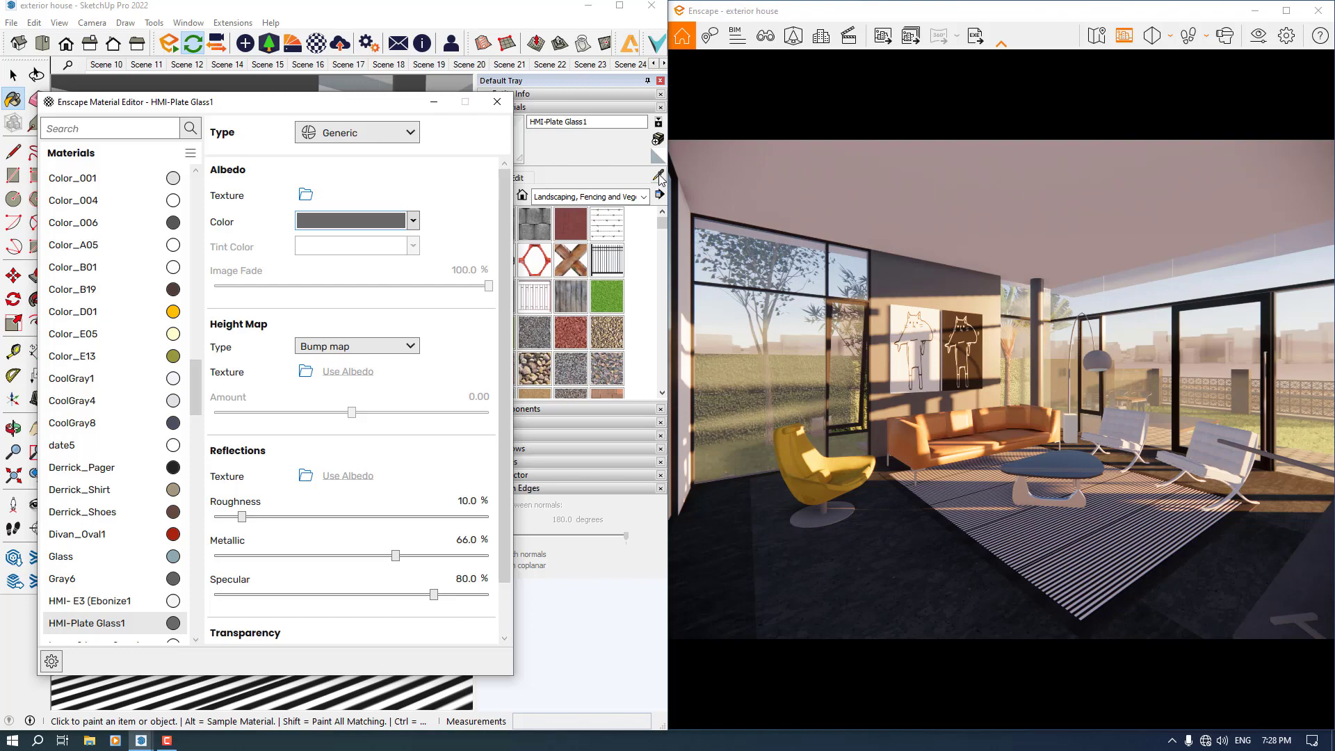
# Step: Sample the dark concrete floor beside the rug to load Material6 in the Material Editor
pyautogui.moveTo(349, 102); pyautogui.dragTo(971, 92)
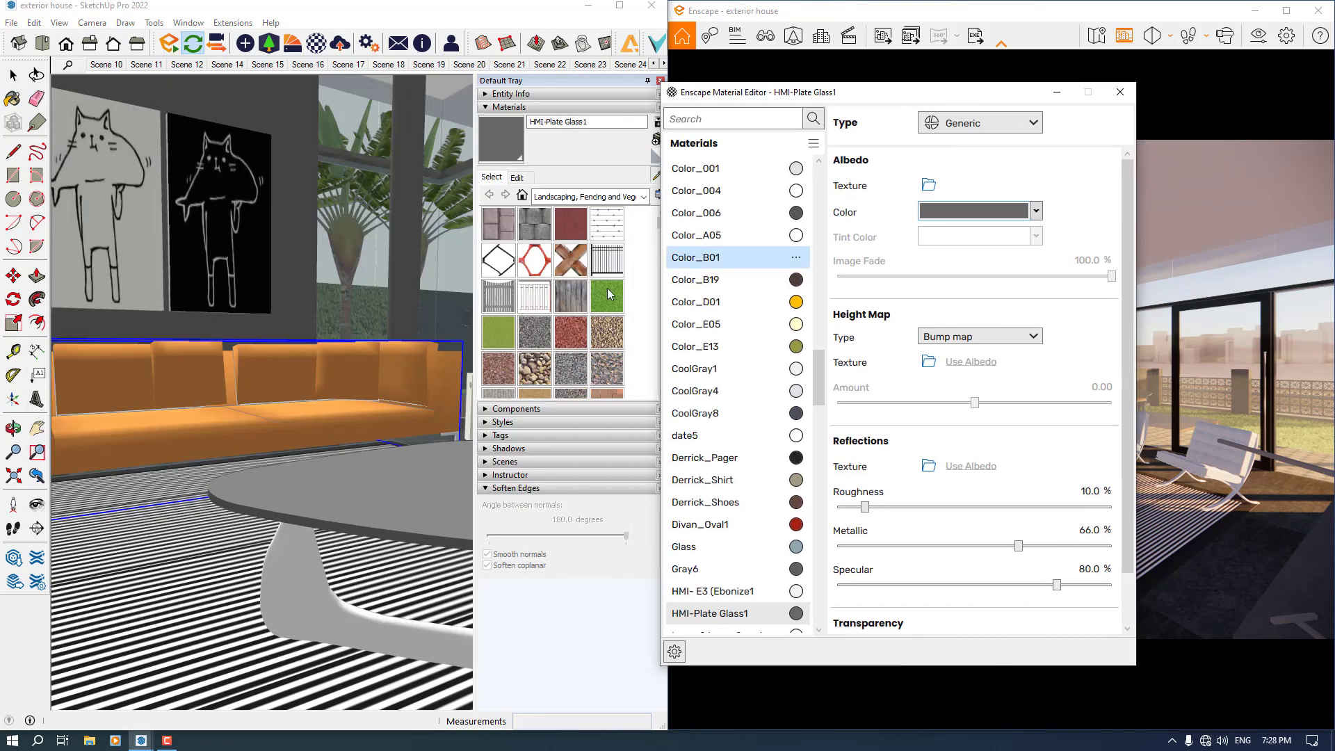
pyautogui.scroll(-4, 312, 434)
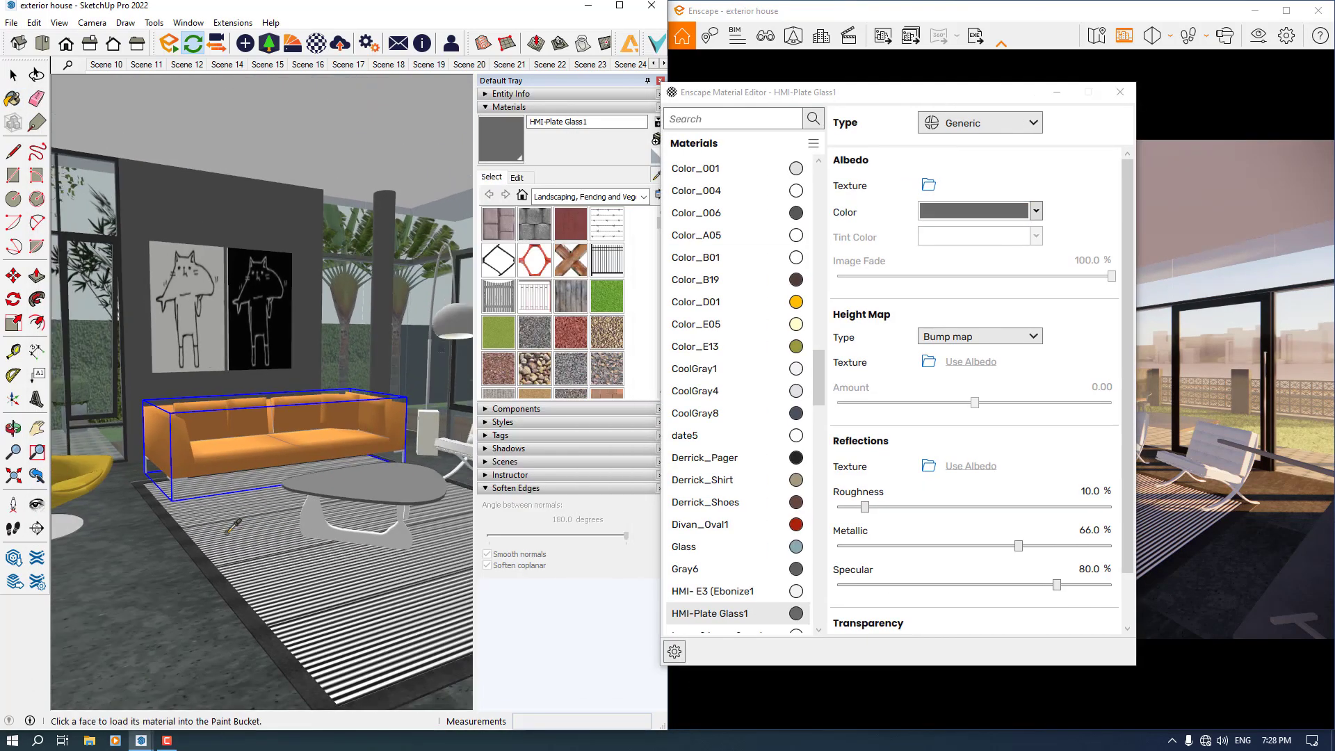
pyautogui.moveTo(229, 530); pyautogui.dragTo(315, 516, button='middle')
pyautogui.click(315, 516)
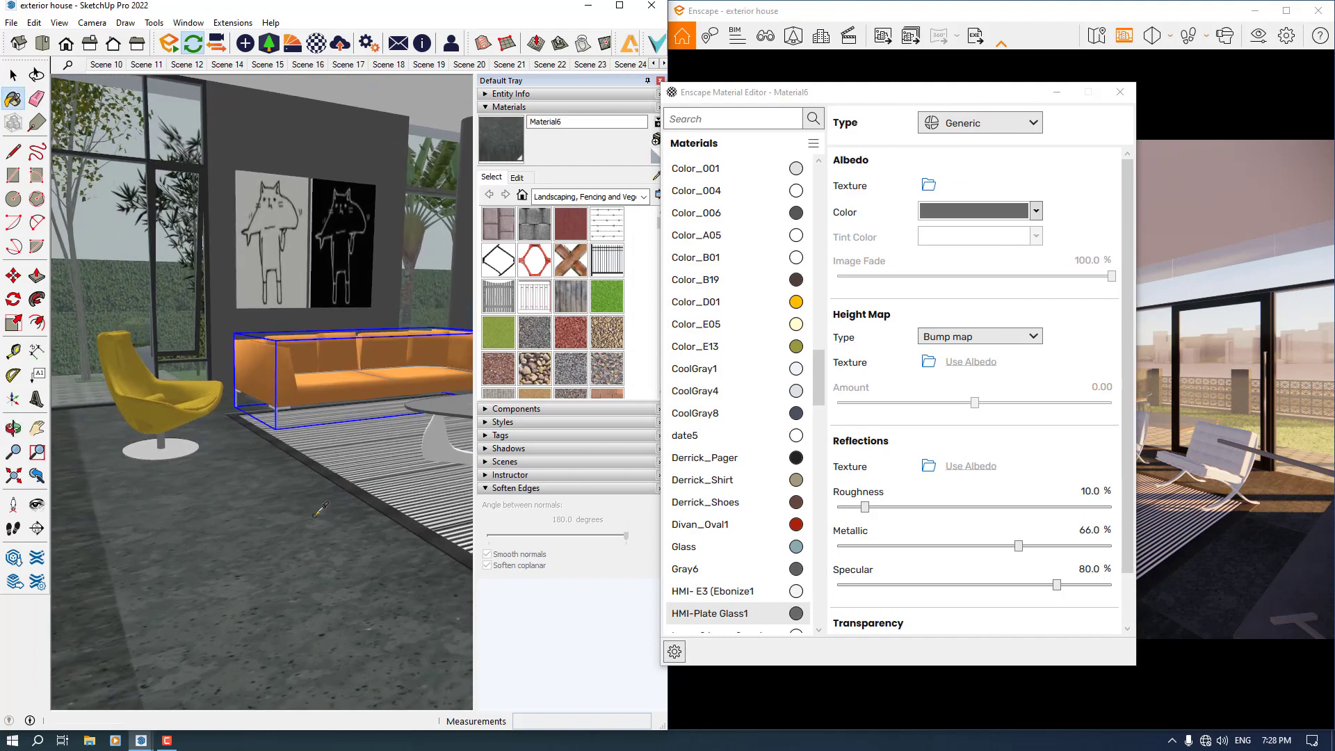
pyautogui.moveTo(796, 95); pyautogui.dragTo(210, 79)
pyautogui.moveTo(522, 173)
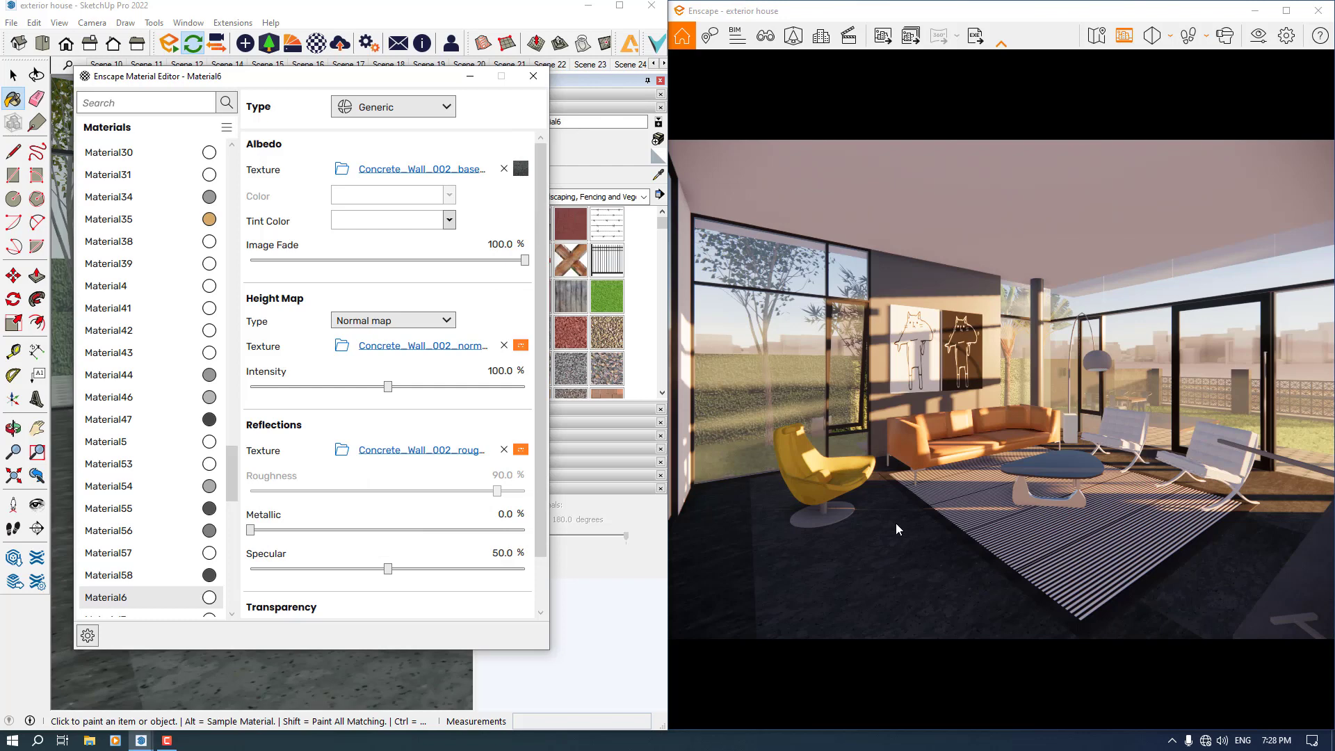
# Step: Remove the floor material's reflection texture and set its roughness to 16%, metallic to 2% and specular to 92%
pyautogui.click(508, 452)
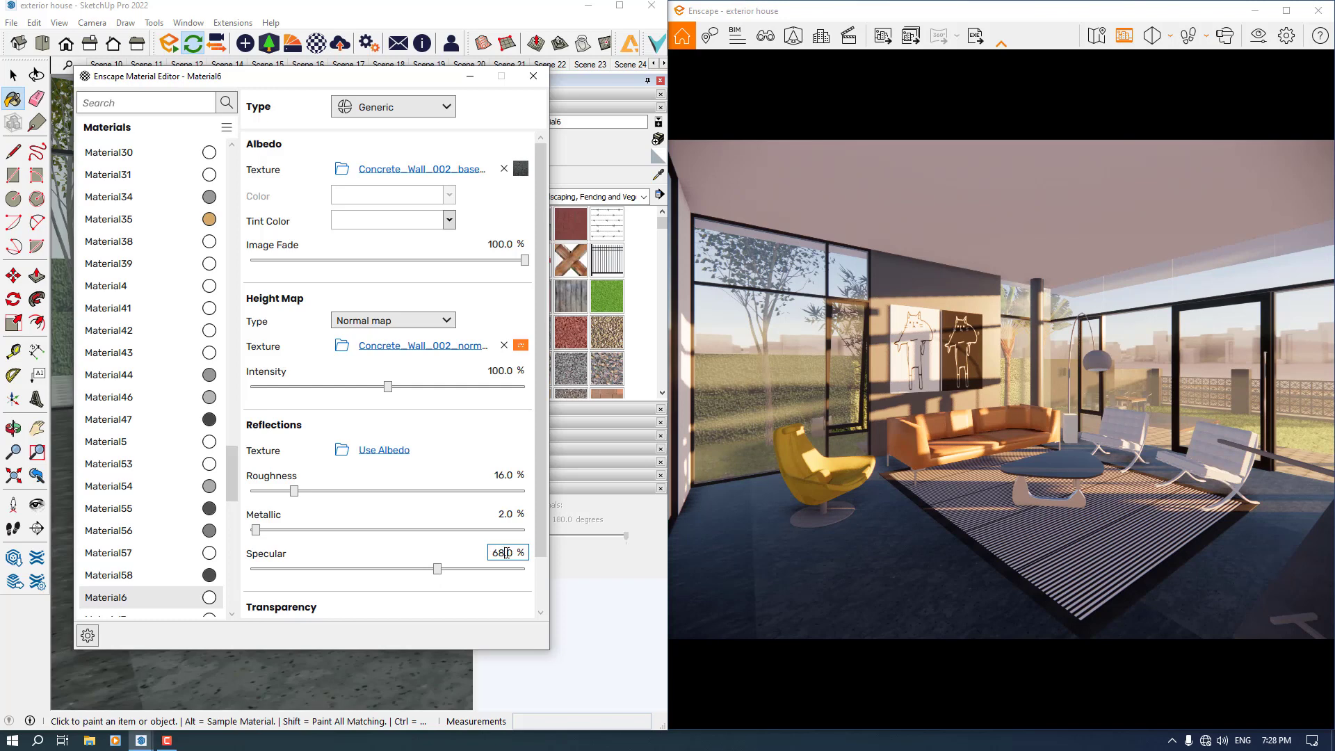
pyautogui.moveTo(514, 554); pyautogui.dragTo(452, 560)
pyautogui.write('92')
# Step: Try inverting the floor's Concrete_Wall_002 albedo texture, and set the texture's rotation to 40°
pyautogui.click(520, 168)
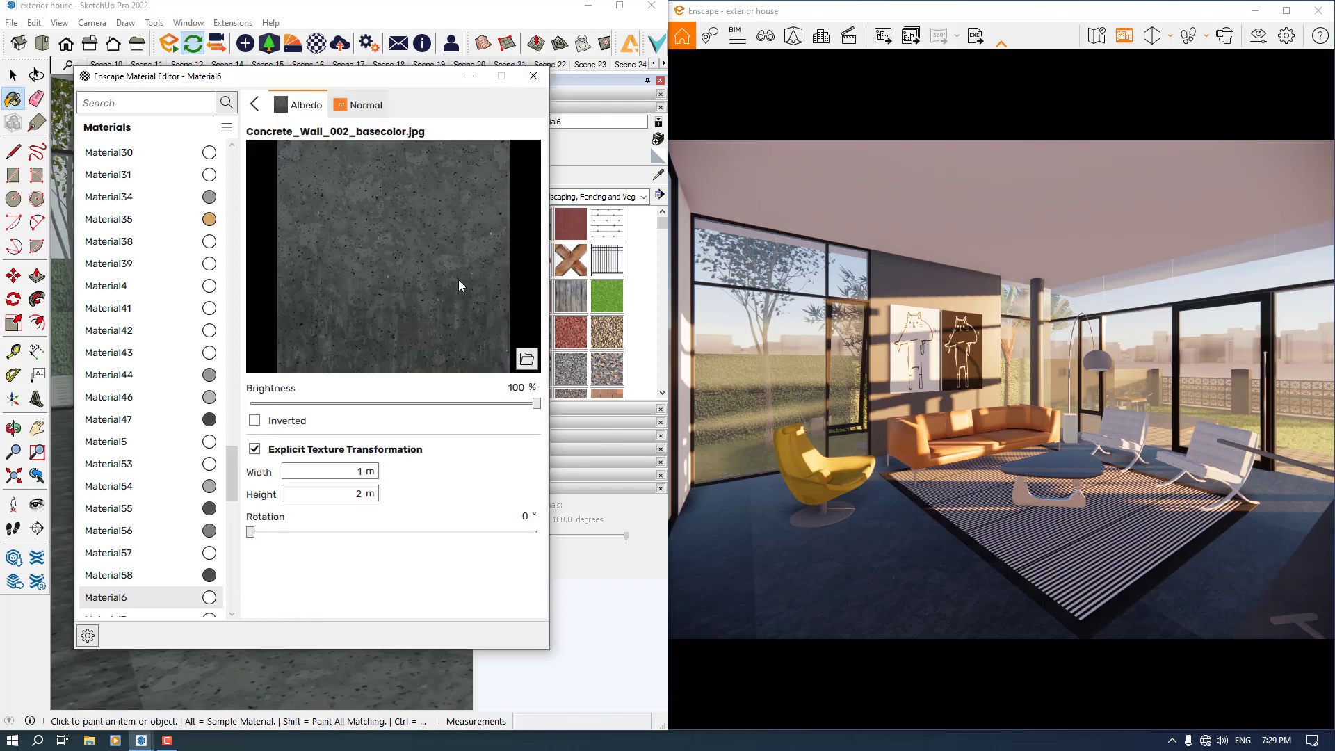
pyautogui.click(255, 421)
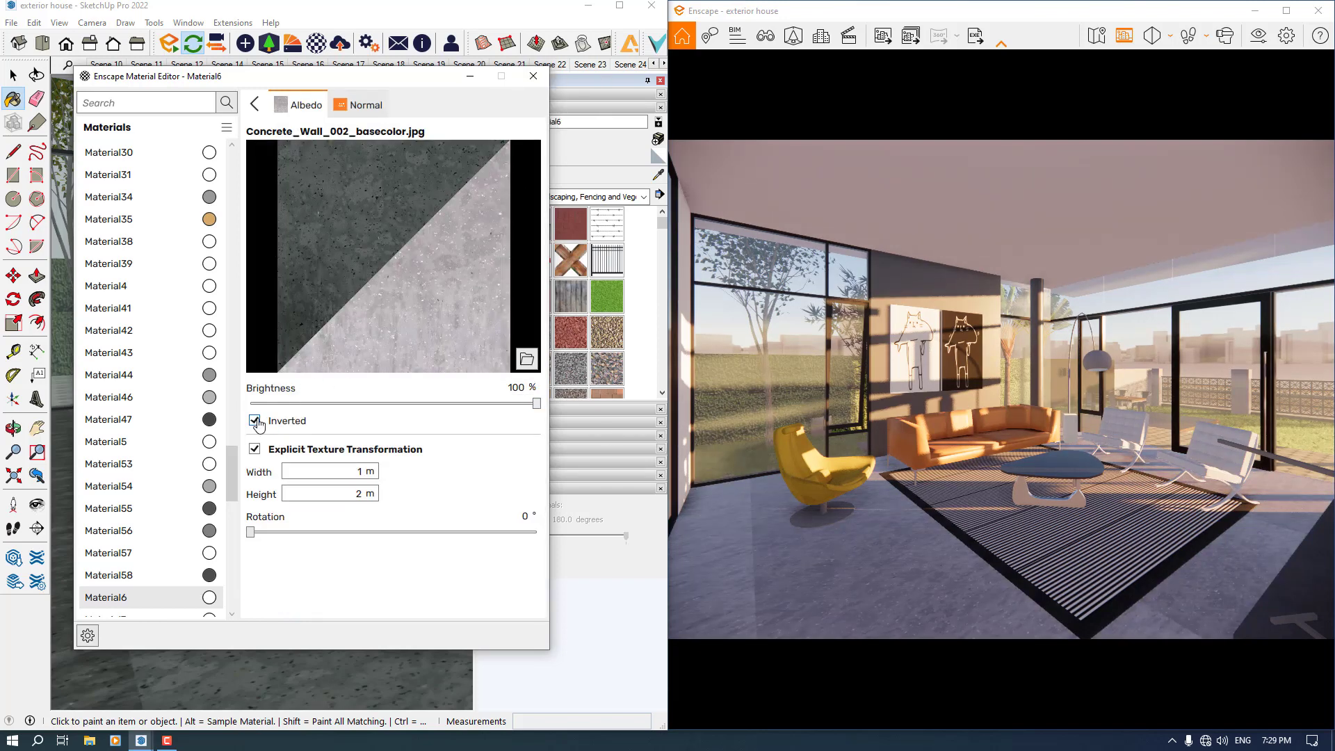
pyautogui.click(255, 420)
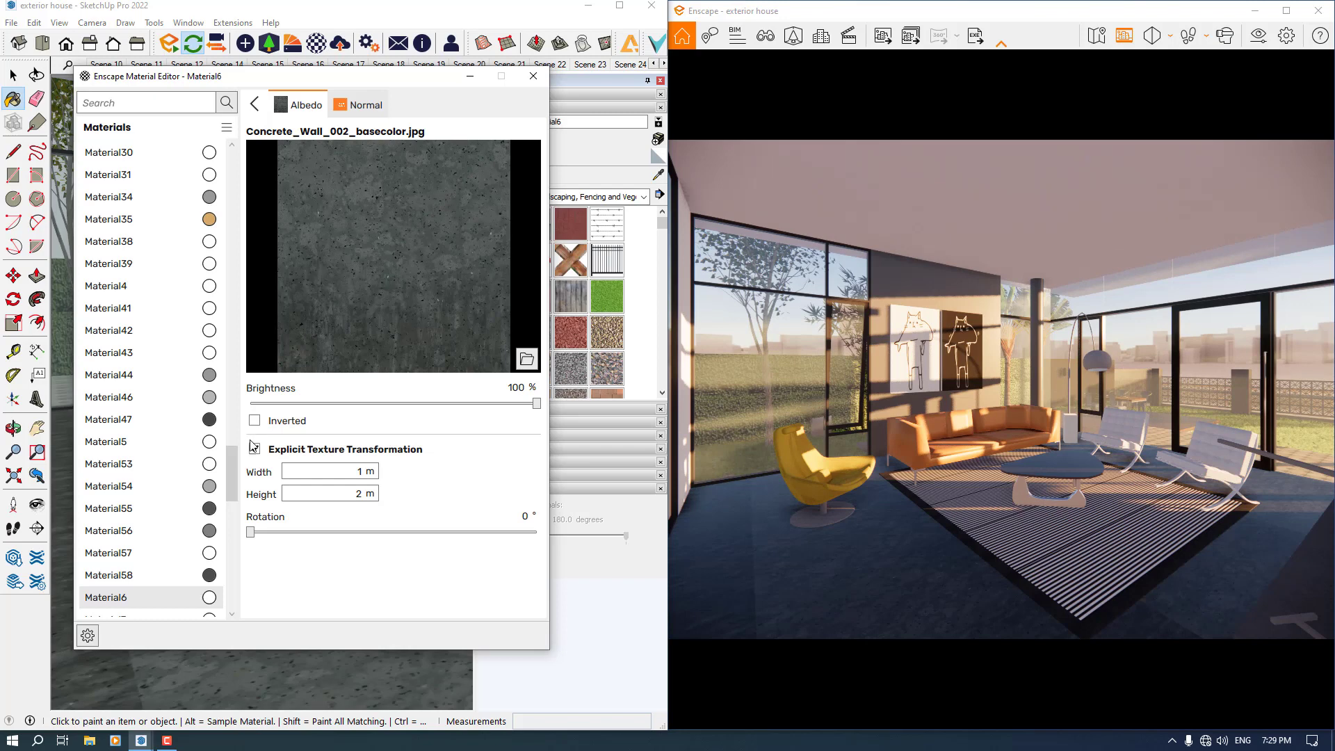
pyautogui.click(517, 518)
pyautogui.write('40')
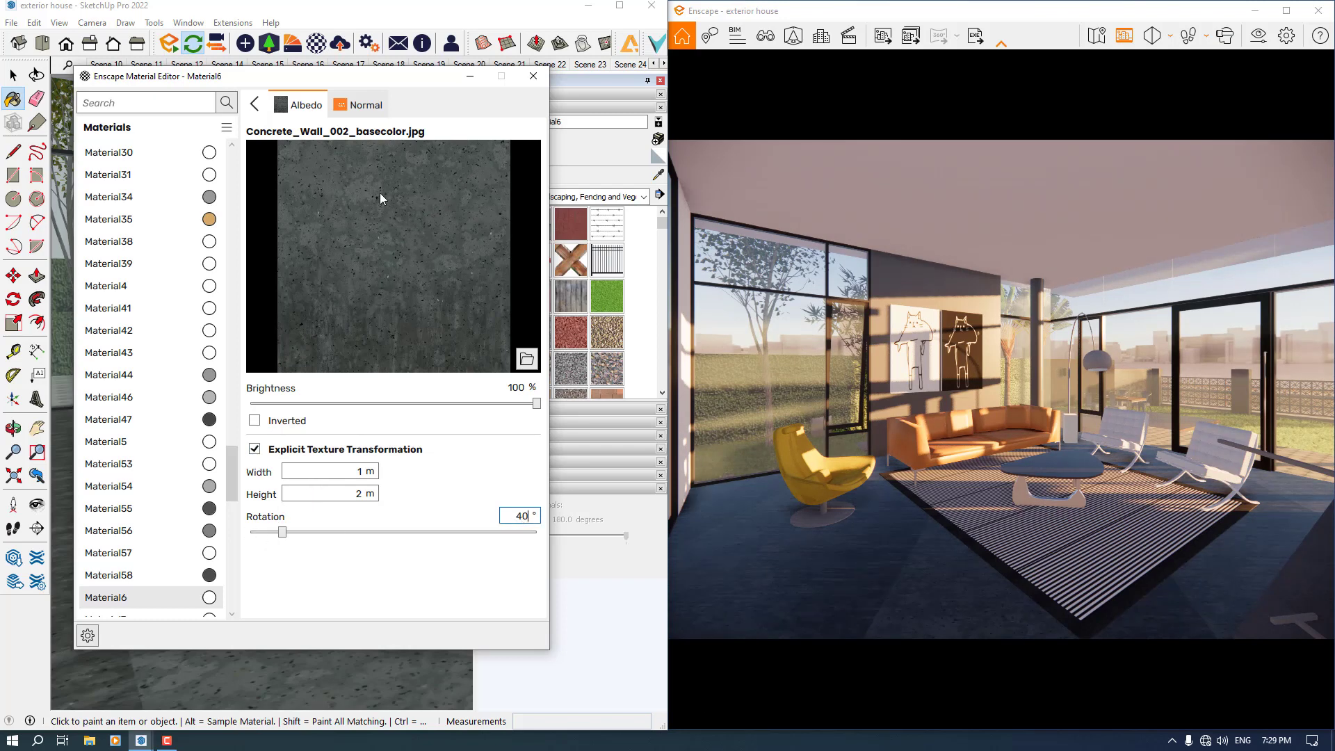
pyautogui.click(255, 104)
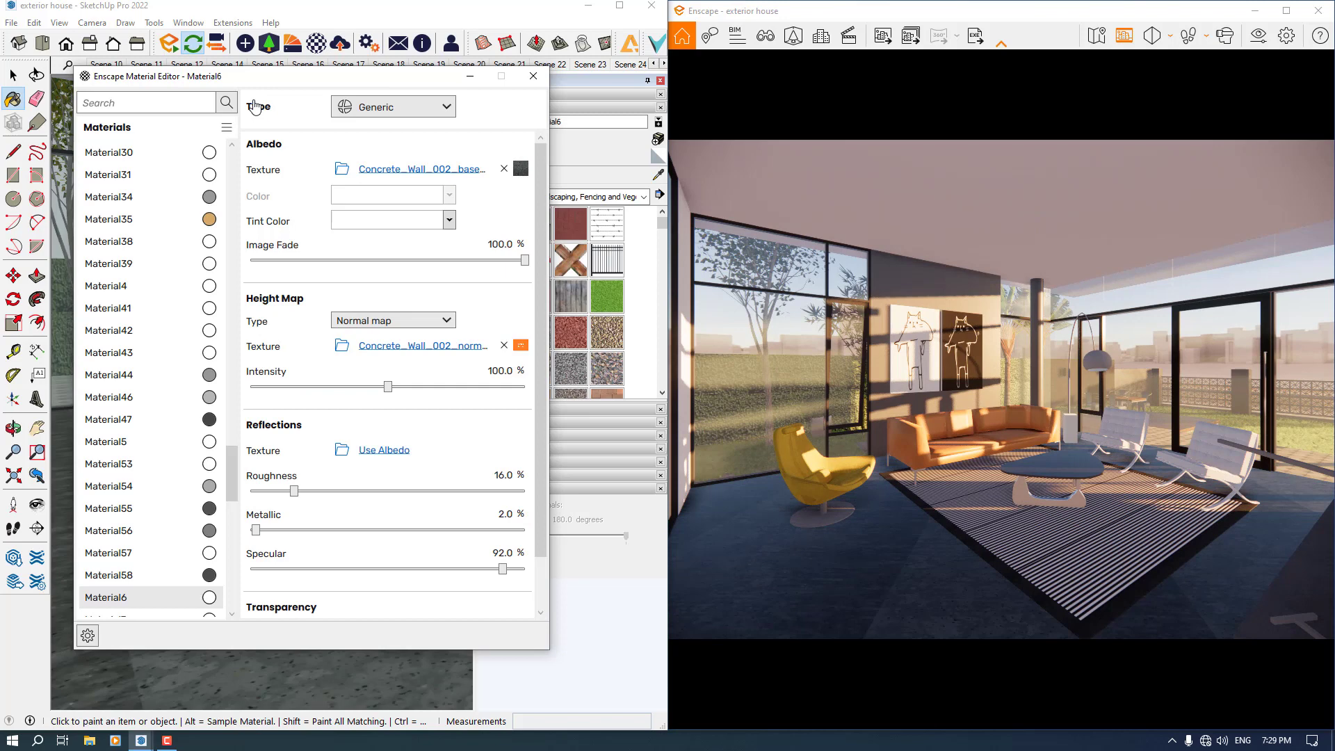
# Step: Set the floor material's tint colour to white
pyautogui.click(449, 219)
pyautogui.click(460, 288)
pyautogui.scroll(-1, 534, 441)
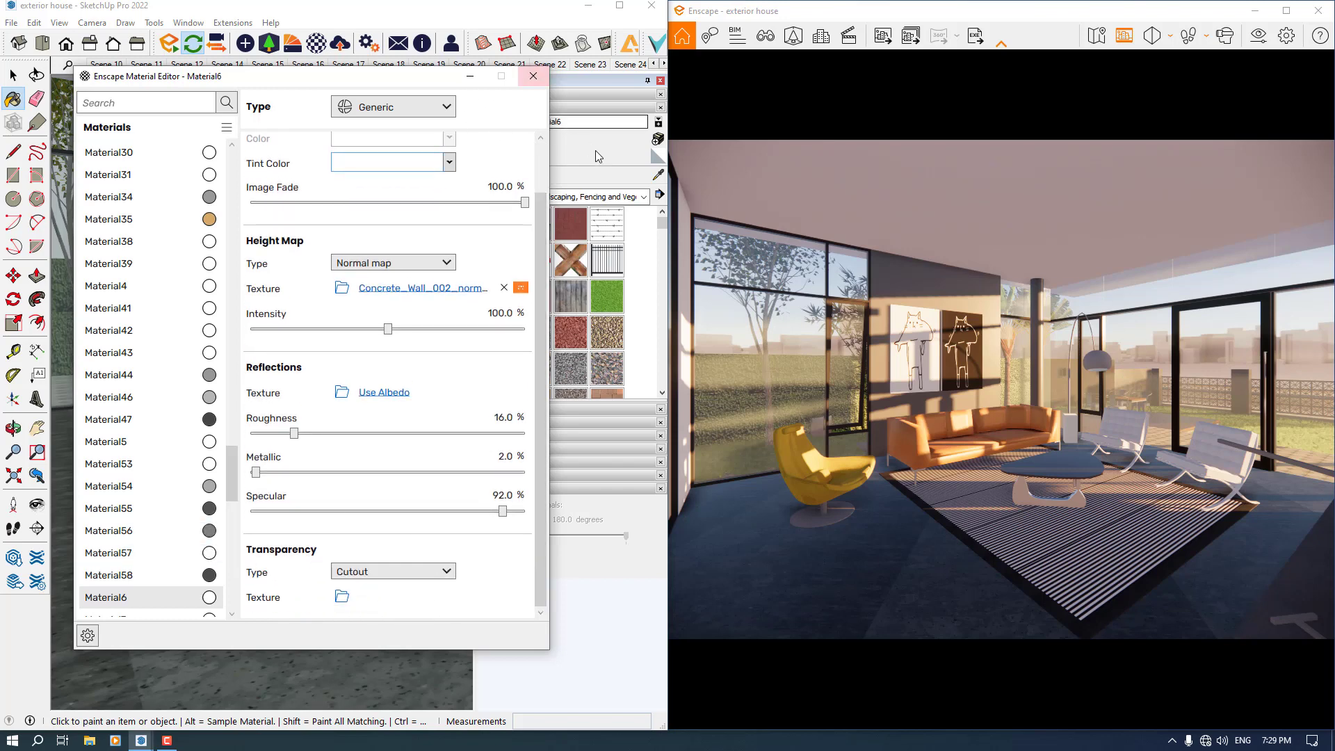
# Step: Sample the dark frame of the window beside the cat pictures to load the window frame material
pyautogui.click(655, 179)
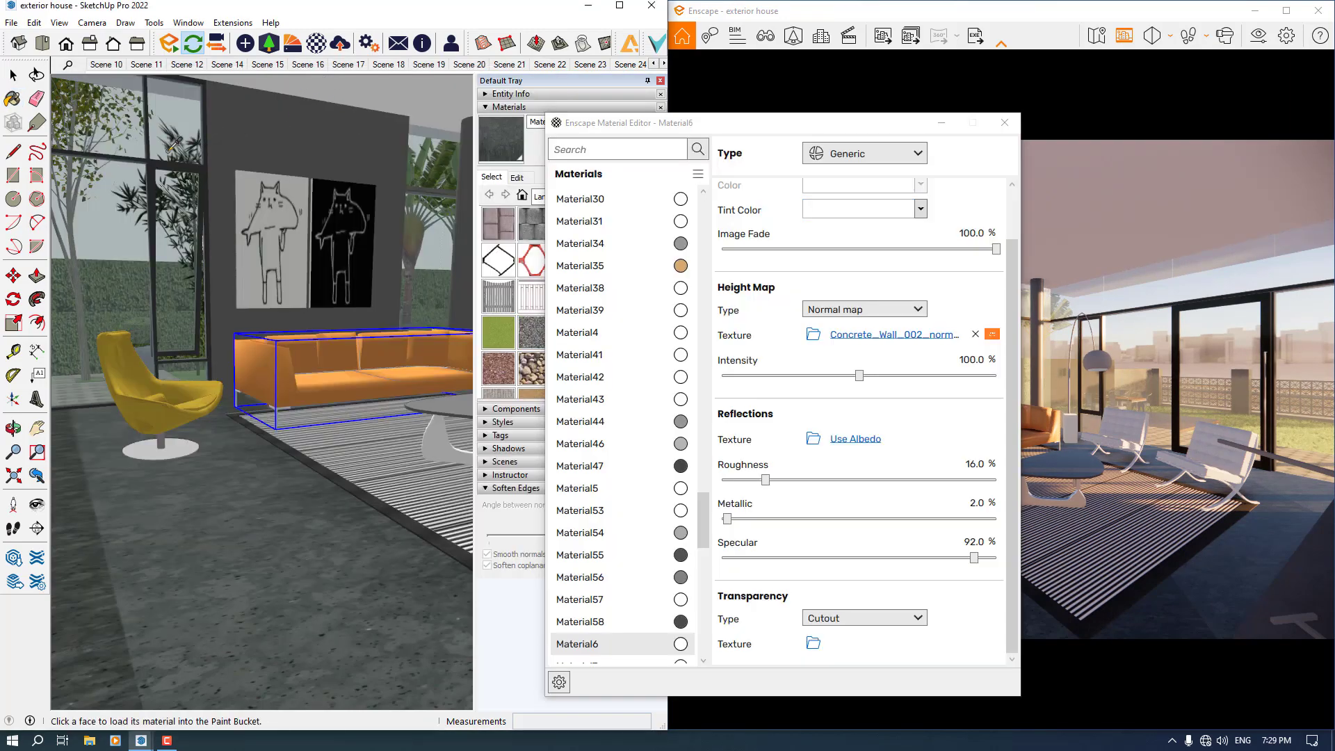
pyautogui.scroll(5, 163, 165)
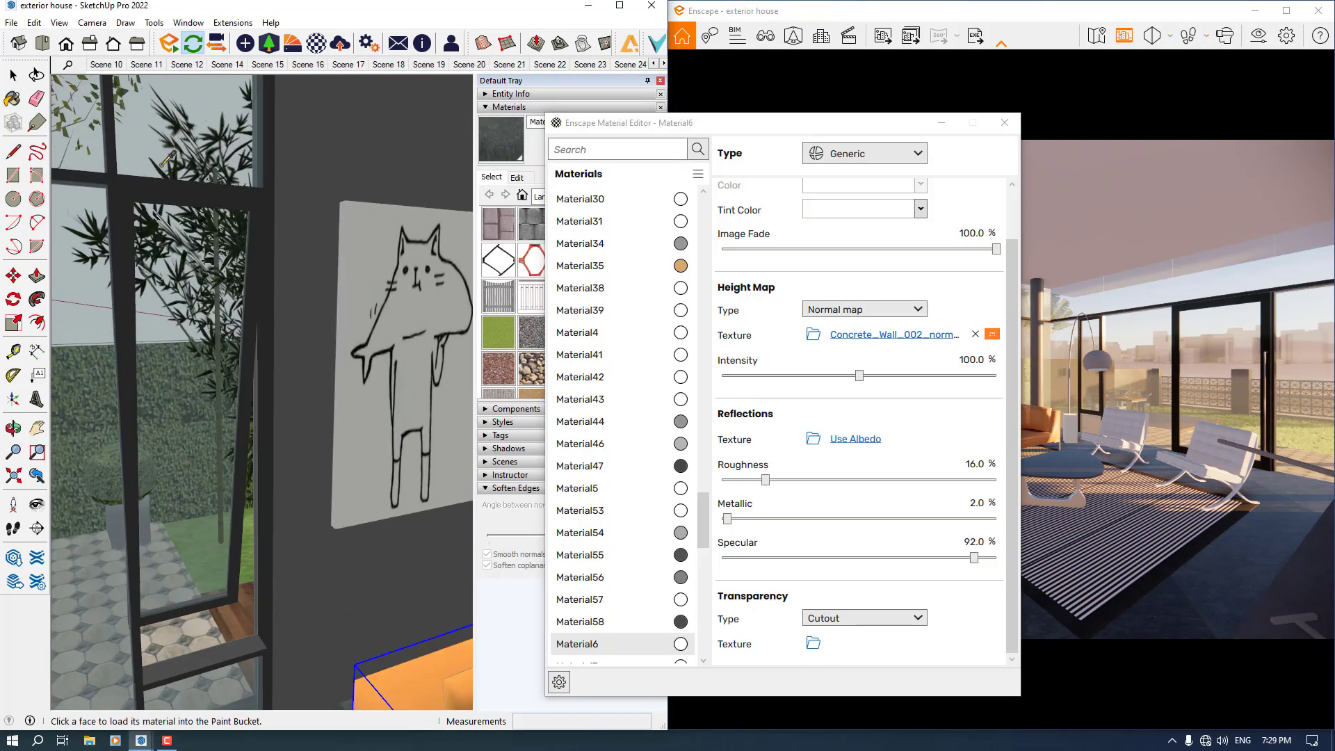
pyautogui.scroll(3, 168, 160)
pyautogui.scroll(3, 132, 207)
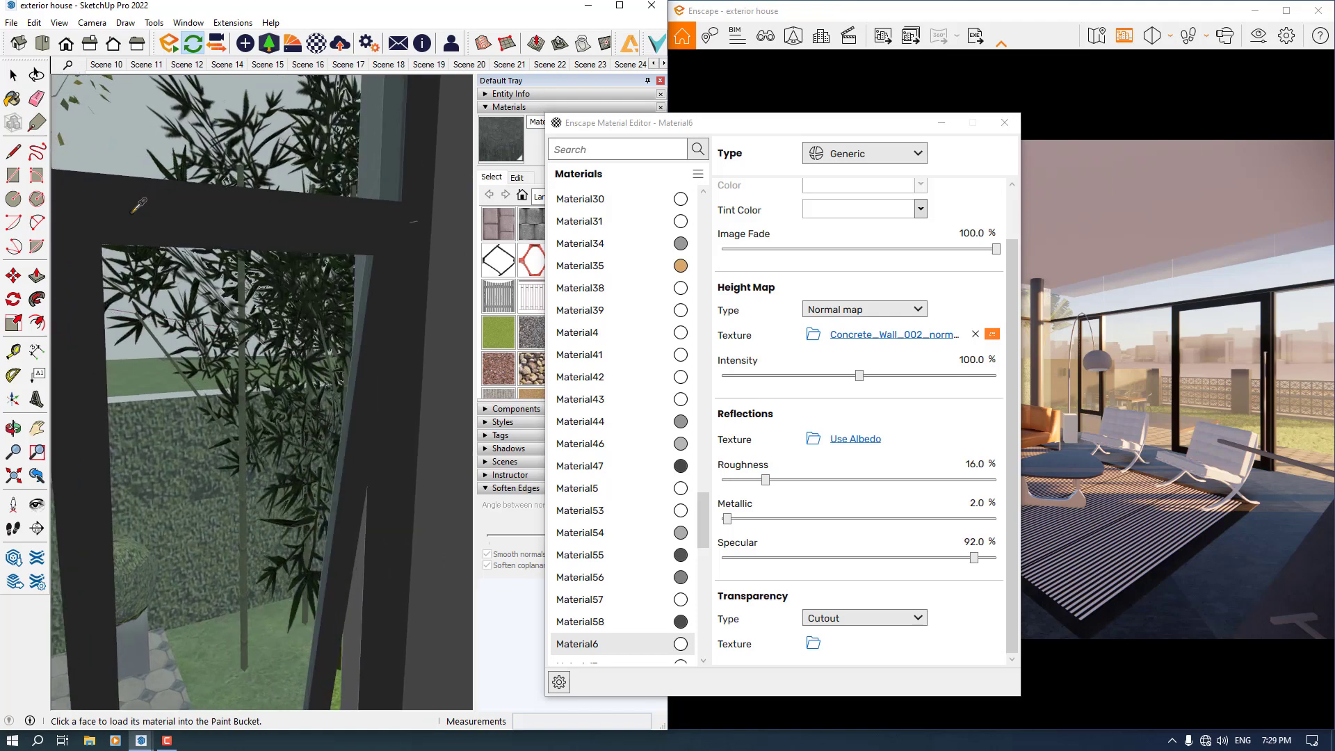
pyautogui.click(133, 207)
pyautogui.moveTo(737, 125); pyautogui.dragTo(201, 119)
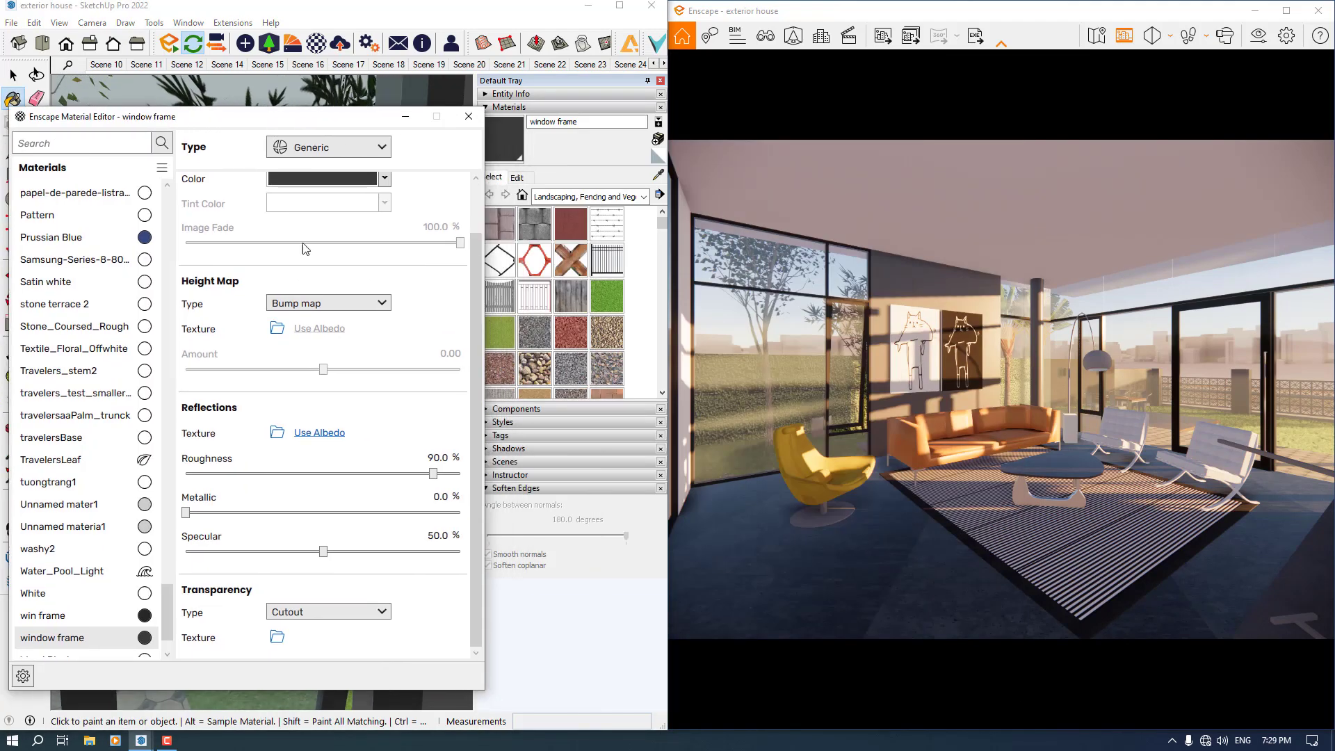
pyautogui.click(354, 158)
pyautogui.click(351, 149)
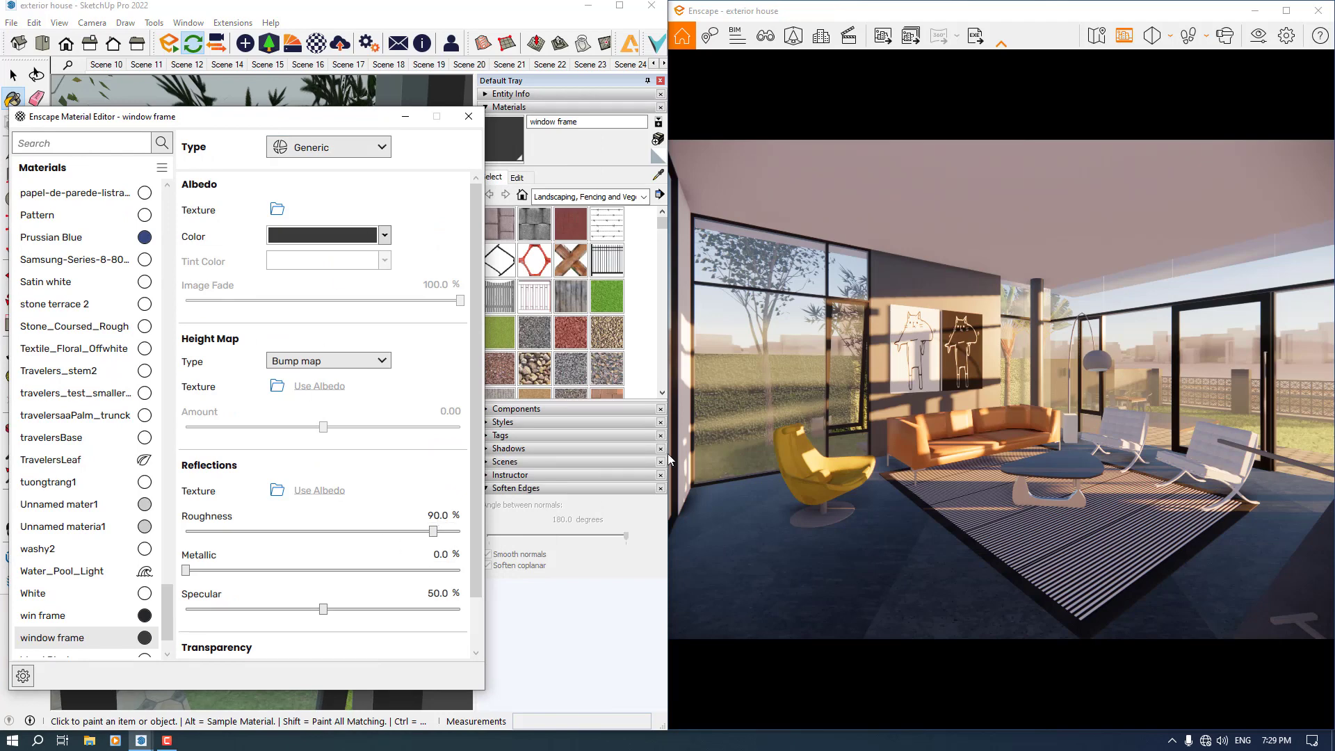
# Step: Set the window frame material's metallic to 78% and roughness to 4%
pyautogui.click(441, 554)
pyautogui.write('78')
pyautogui.press('Return')
pyautogui.click(446, 518)
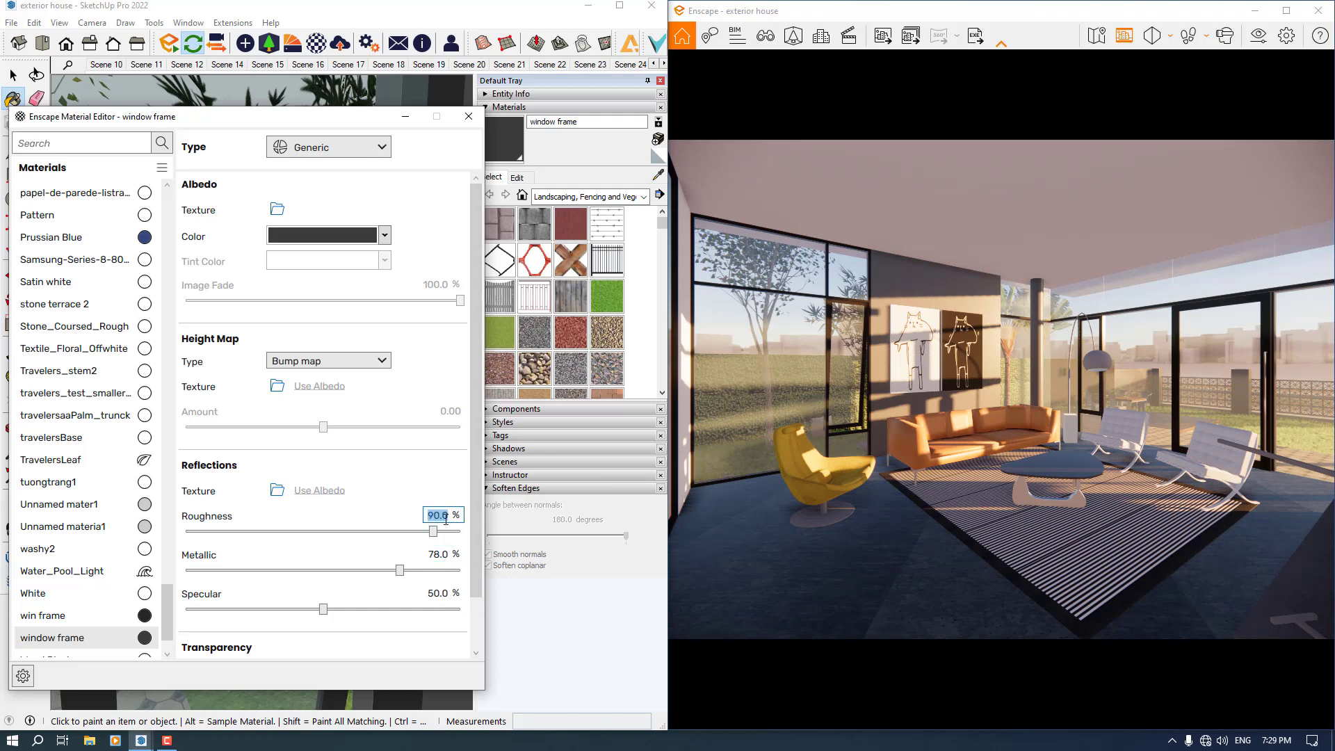
pyautogui.write('4')
pyautogui.press('Return')
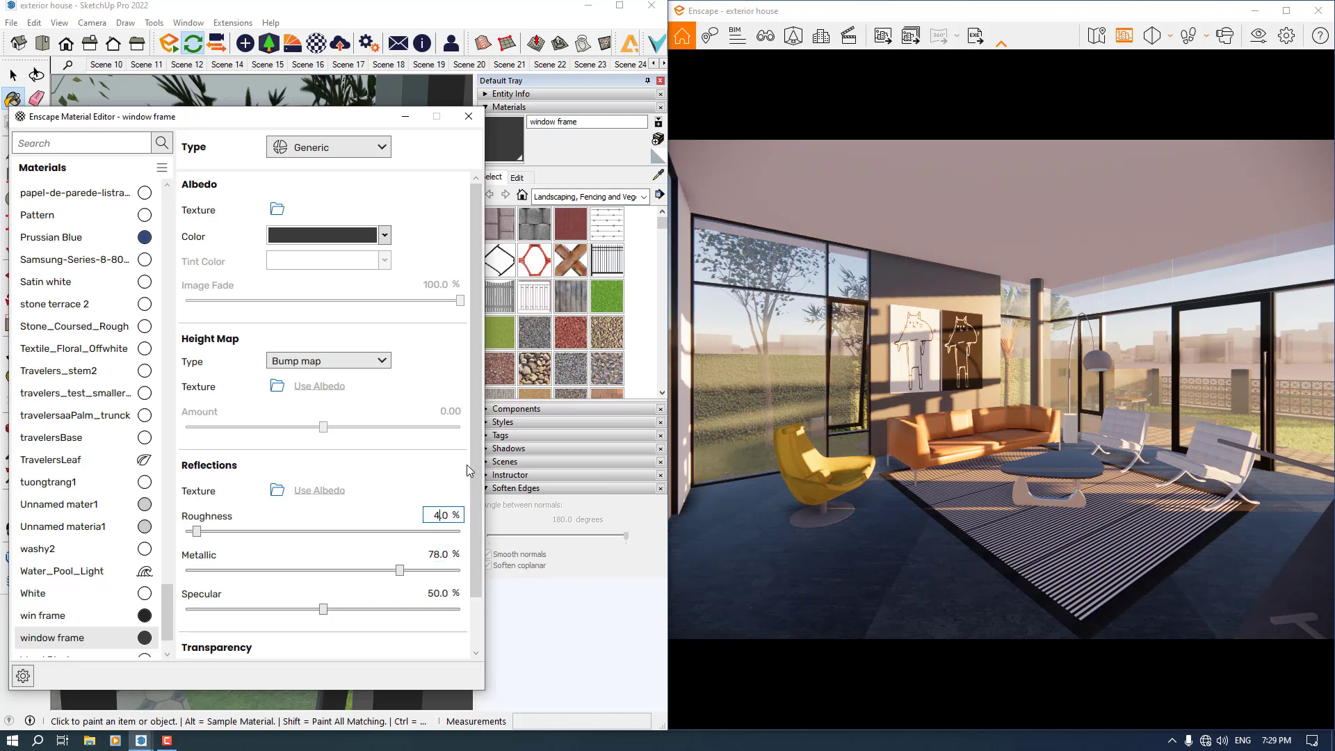
# Step: Raise the window frame material's metallic to 90% and set its specular to 66%
pyautogui.click(449, 553)
pyautogui.write('90')
pyautogui.press('Return')
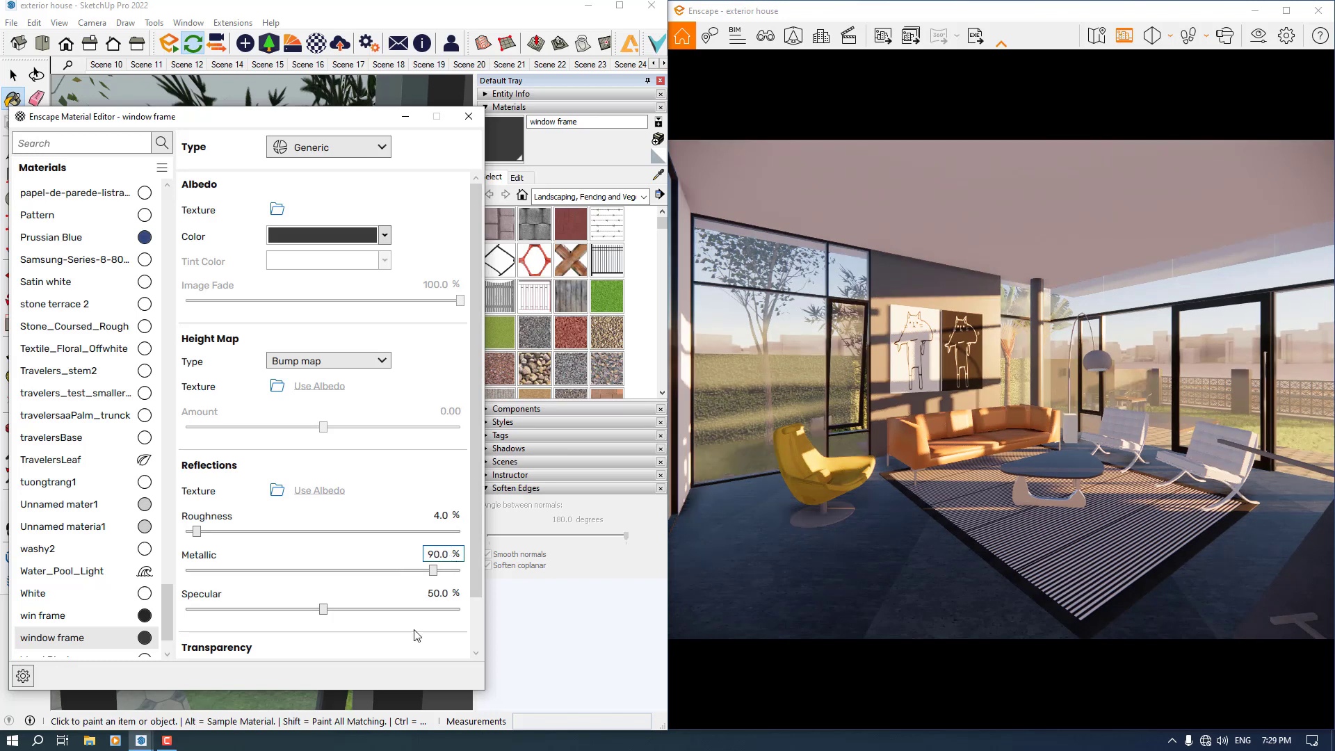
pyautogui.click(449, 592)
pyautogui.write('66')
pyautogui.press('Return')
# Step: Sample the window pane to load the Glass material in the Material Editor
pyautogui.moveTo(221, 129); pyautogui.dragTo(887, 168)
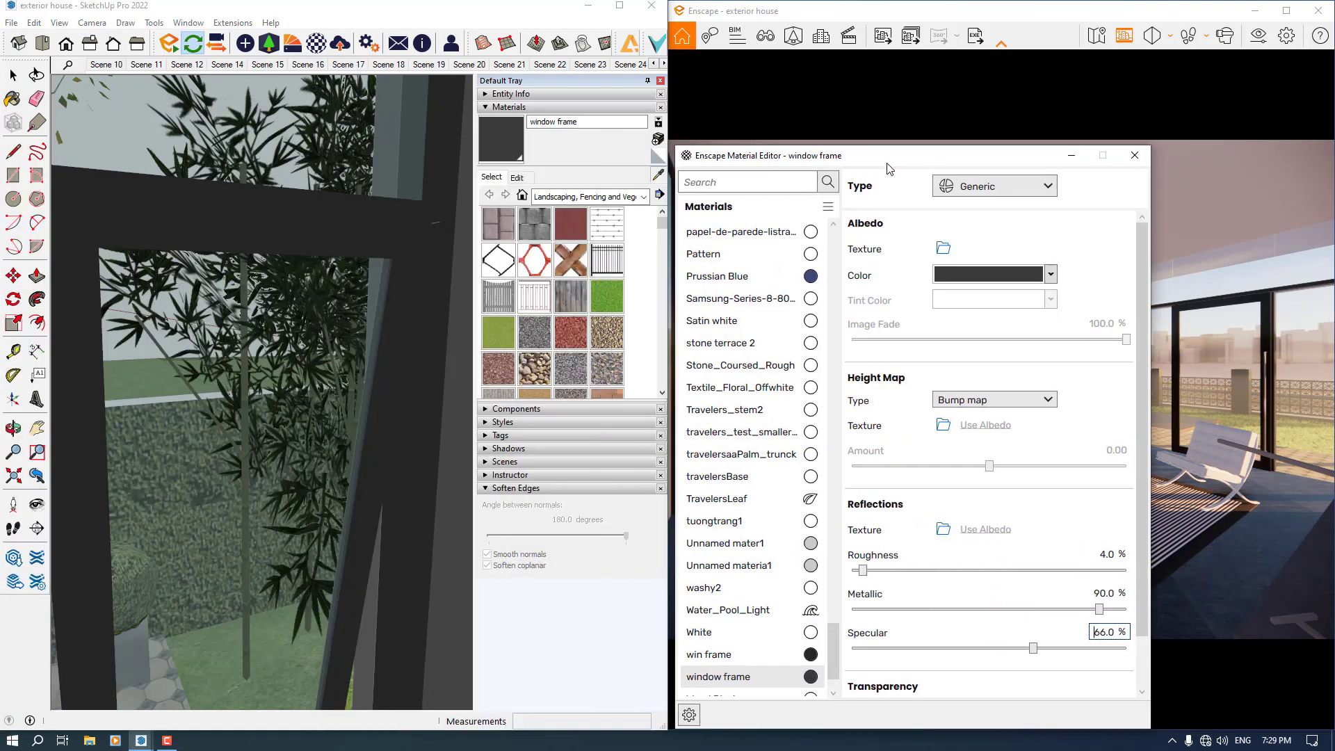
pyautogui.scroll(-9, 208, 231)
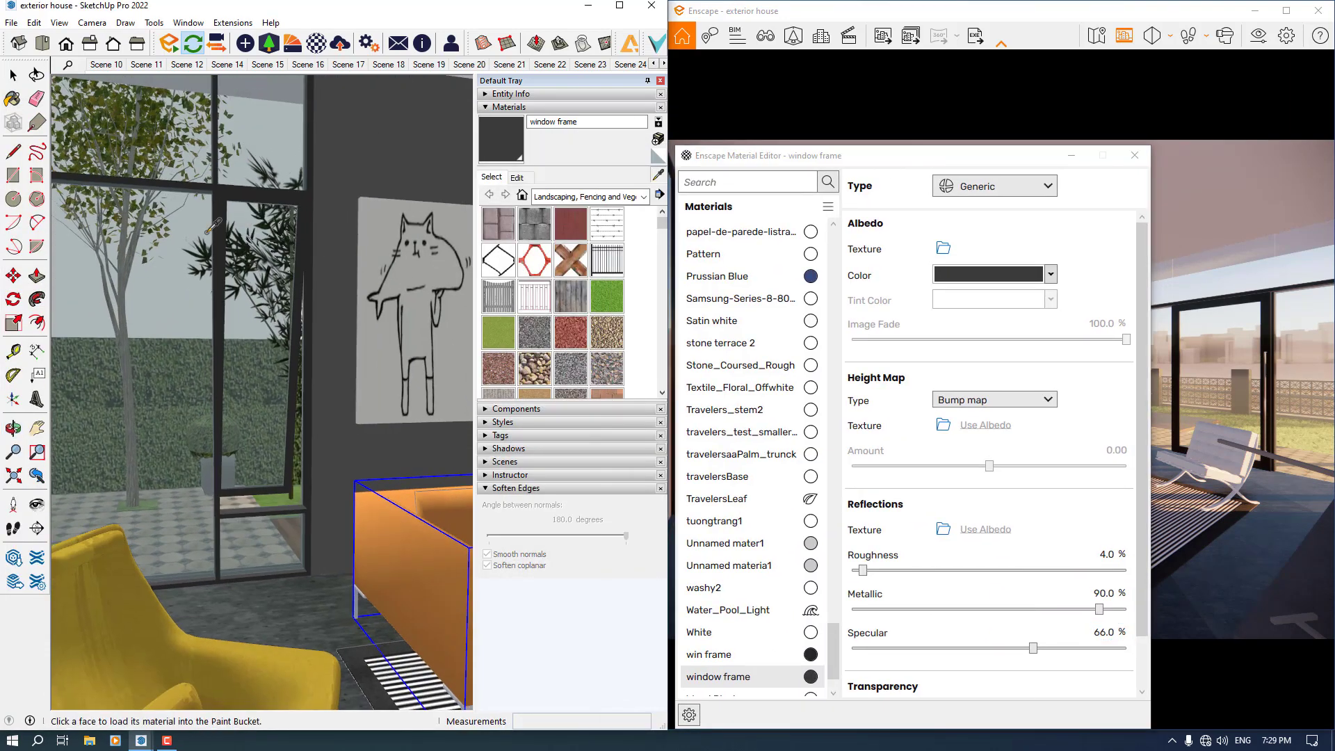
pyautogui.click(192, 217)
pyautogui.moveTo(806, 159)
pyautogui.mouseDown()
pyautogui.moveTo(621, 156)
pyautogui.moveTo(167, 73)
pyautogui.mouseUp()
# Step: Try off-white and orange-red as the window glass's albedo colour, and settle on white
pyautogui.click(535, 194)
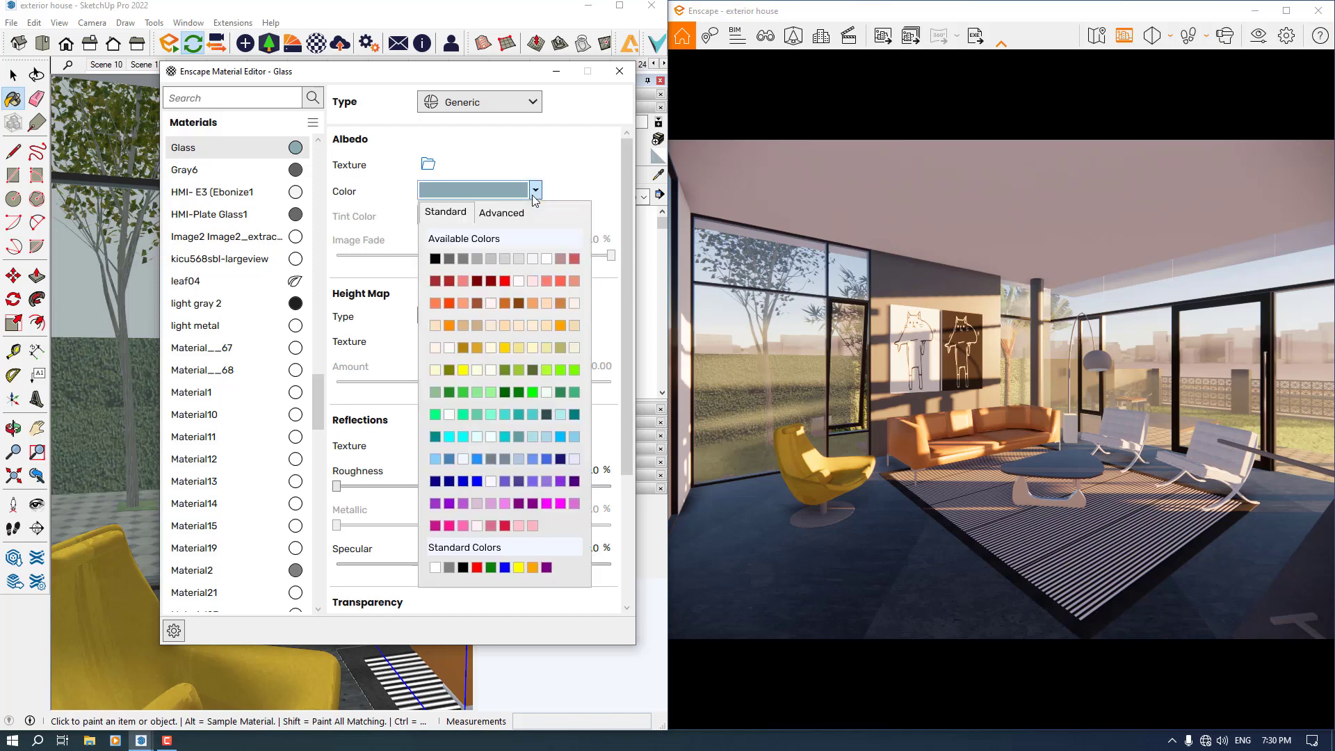
pyautogui.click(532, 259)
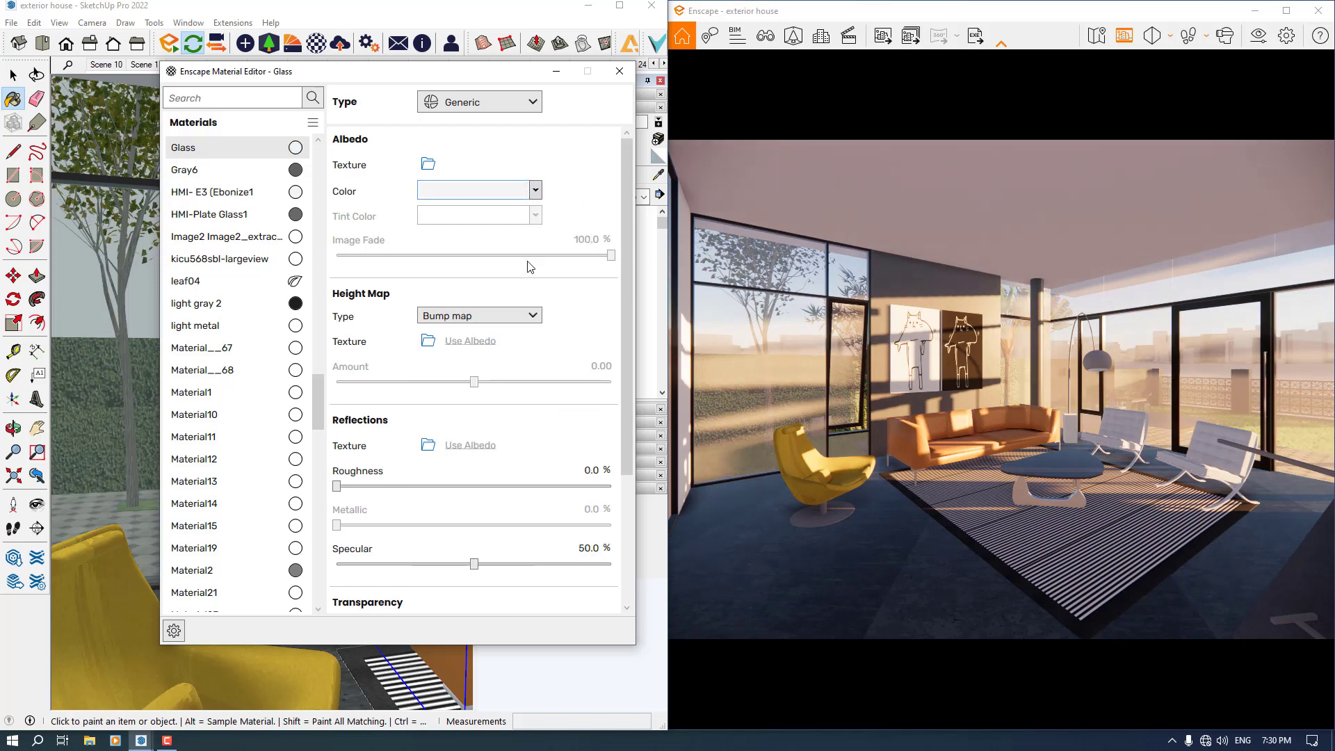
pyautogui.click(535, 192)
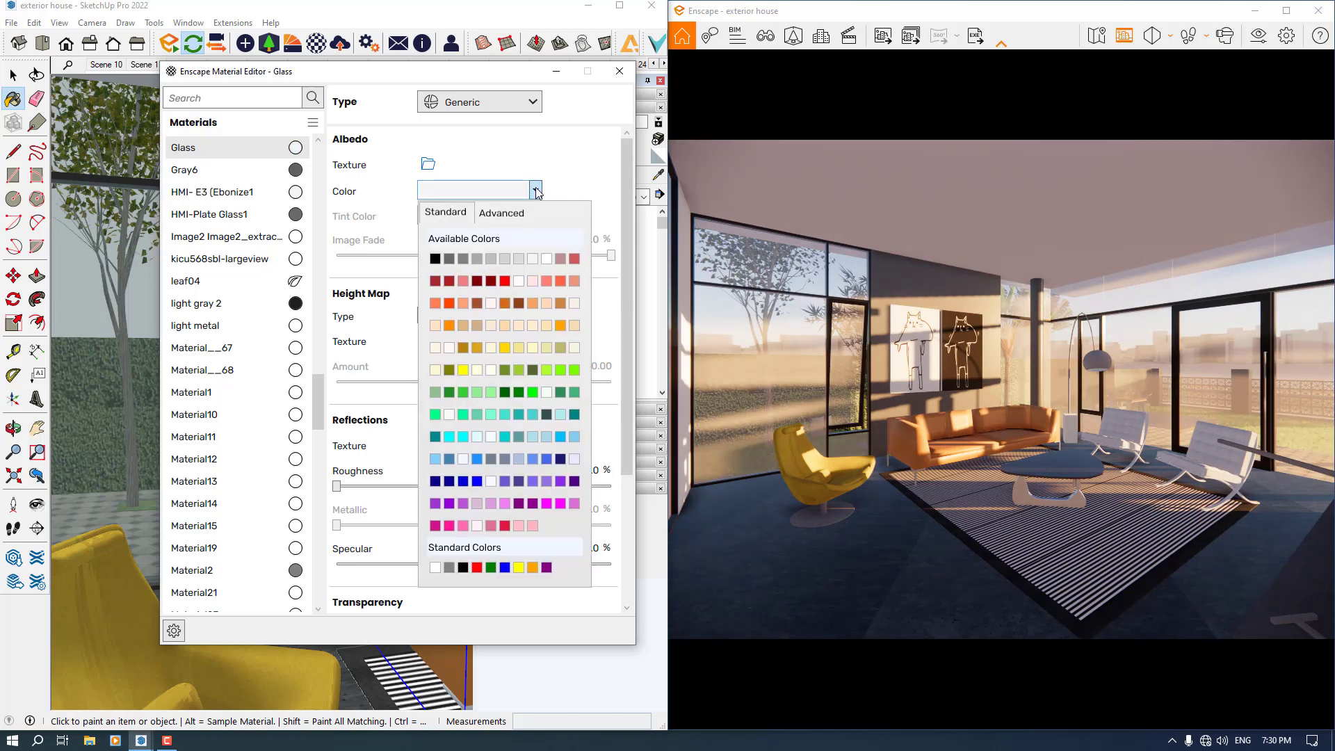
pyautogui.click(445, 304)
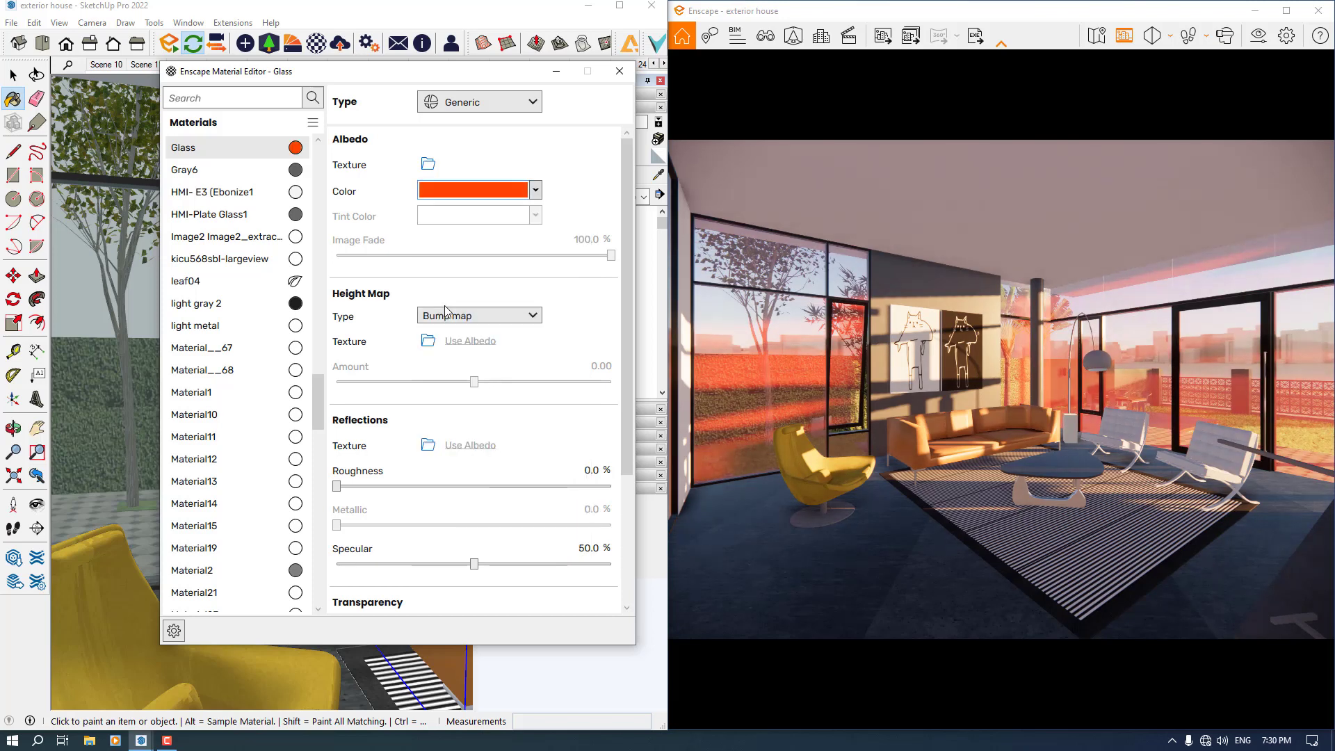
pyautogui.click(535, 194)
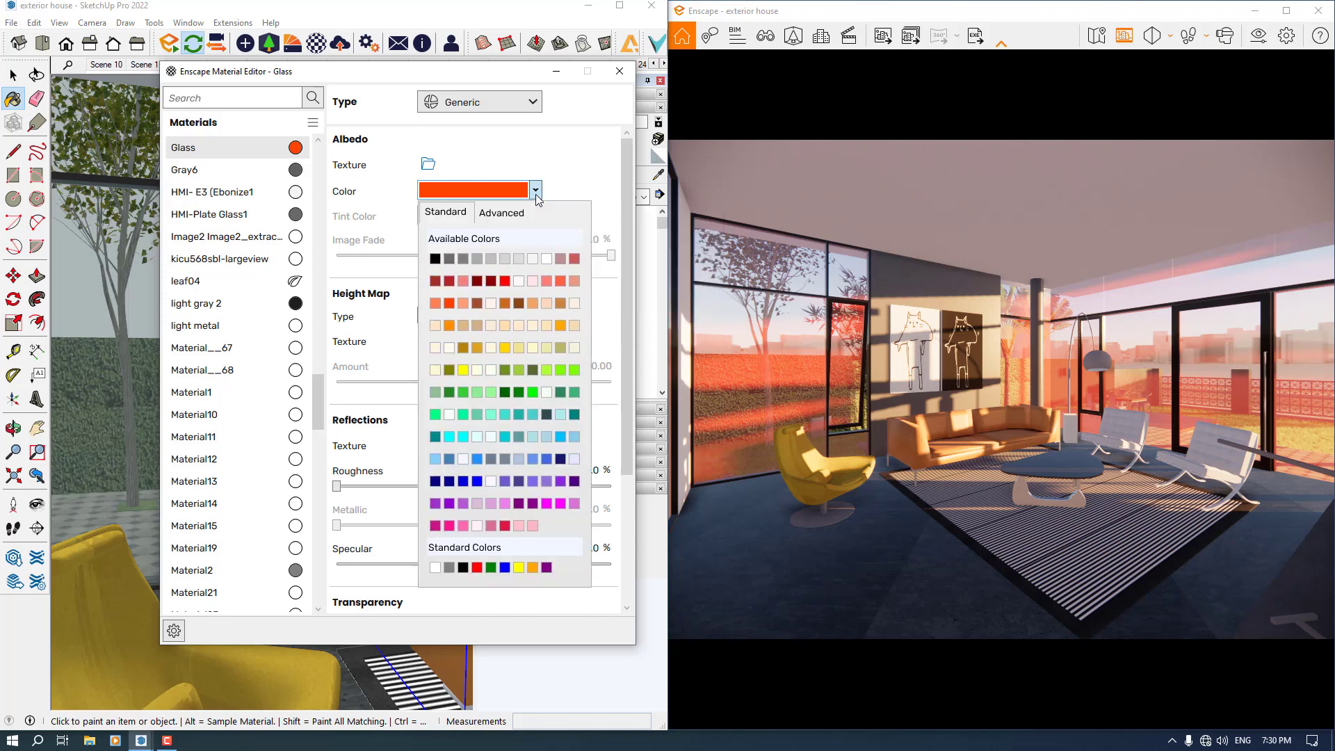
pyautogui.click(547, 259)
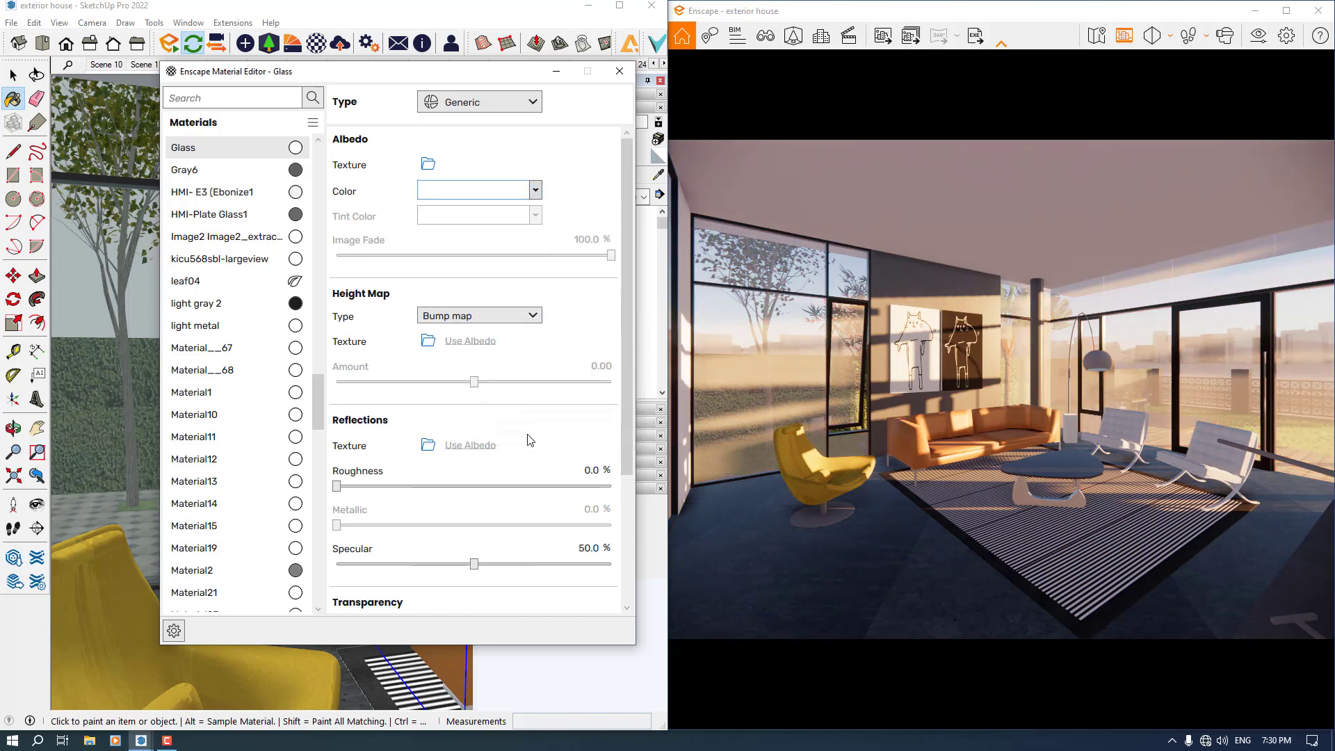
# Step: Set the window glass material's roughness to 10% and specular to 69%
pyautogui.click(585, 471)
pyautogui.write('10.0')
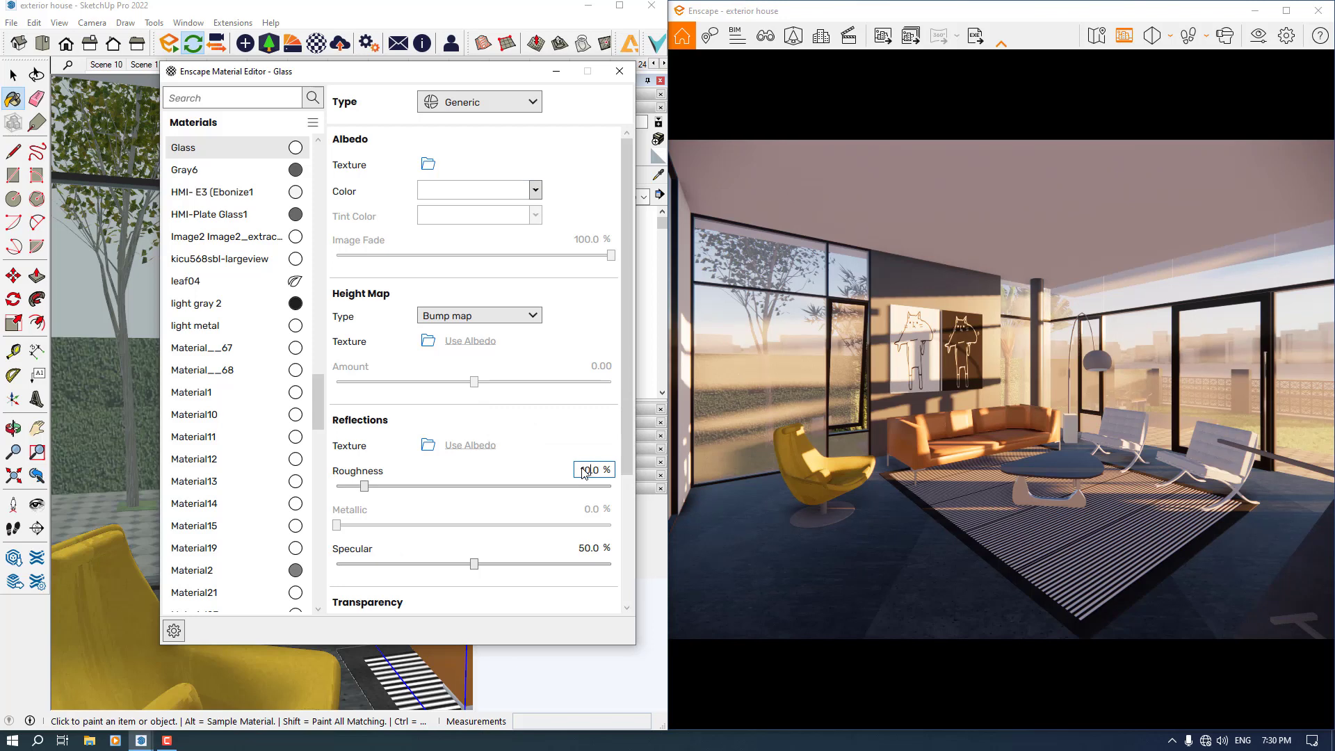
pyautogui.click(590, 549)
pyautogui.write('69')
pyautogui.press('Return')
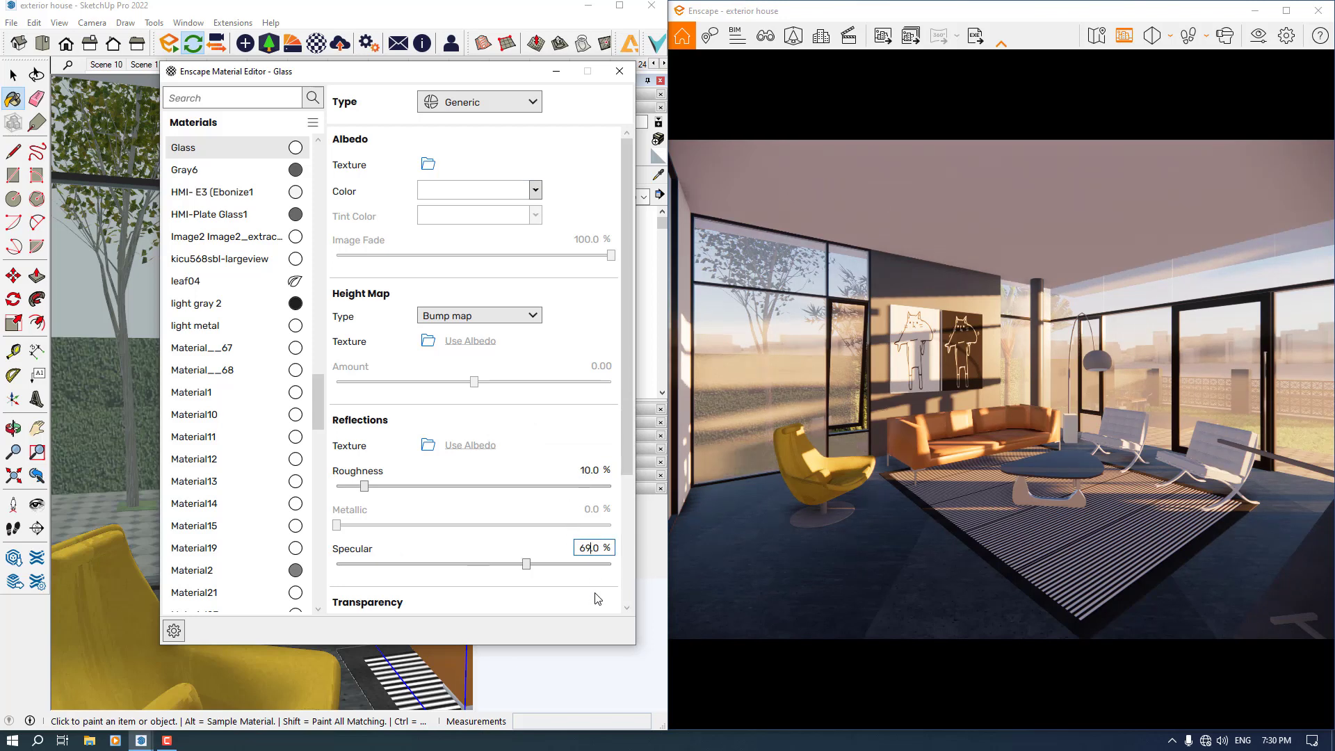
# Step: Lower the window glass material's Transmittance opacity to about 23.7%
pyautogui.moveTo(630, 446); pyautogui.dragTo(566, 579)
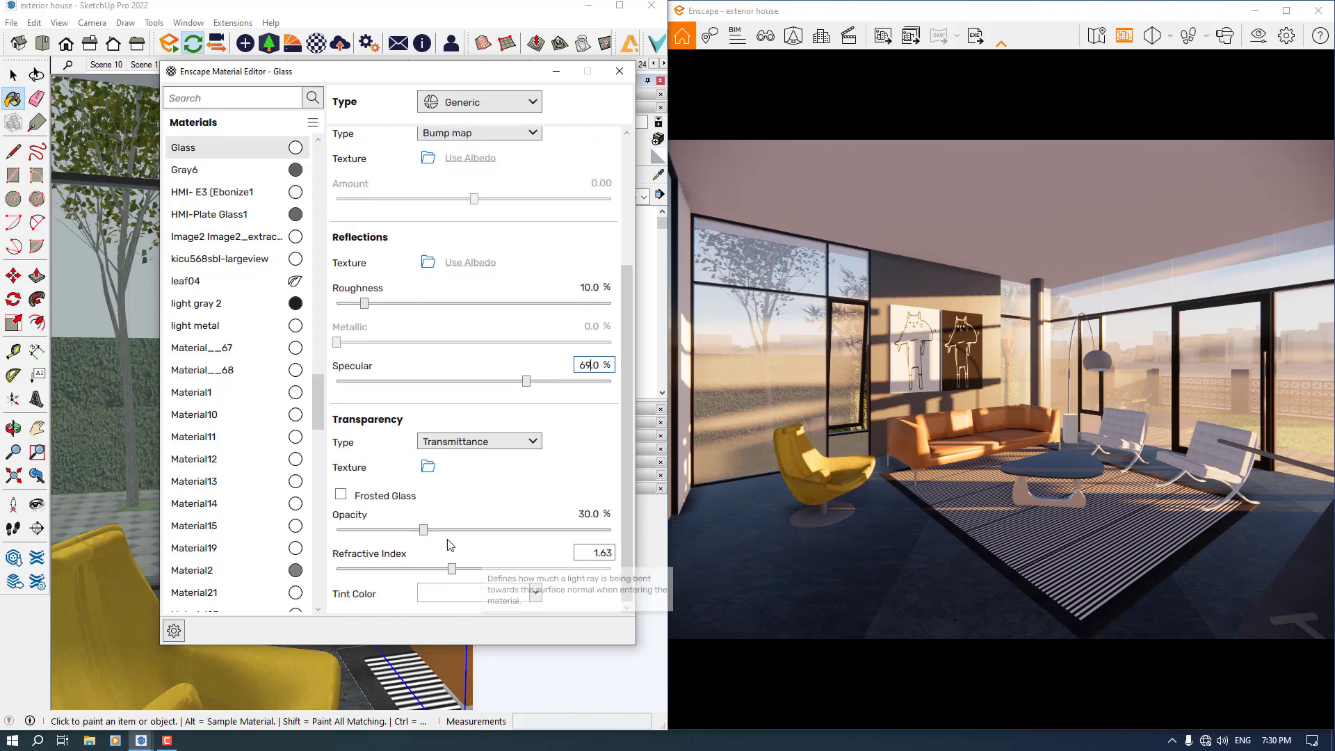
pyautogui.moveTo(423, 530)
pyautogui.mouseDown()
pyautogui.moveTo(356, 531)
pyautogui.moveTo(427, 532)
pyautogui.mouseUp()
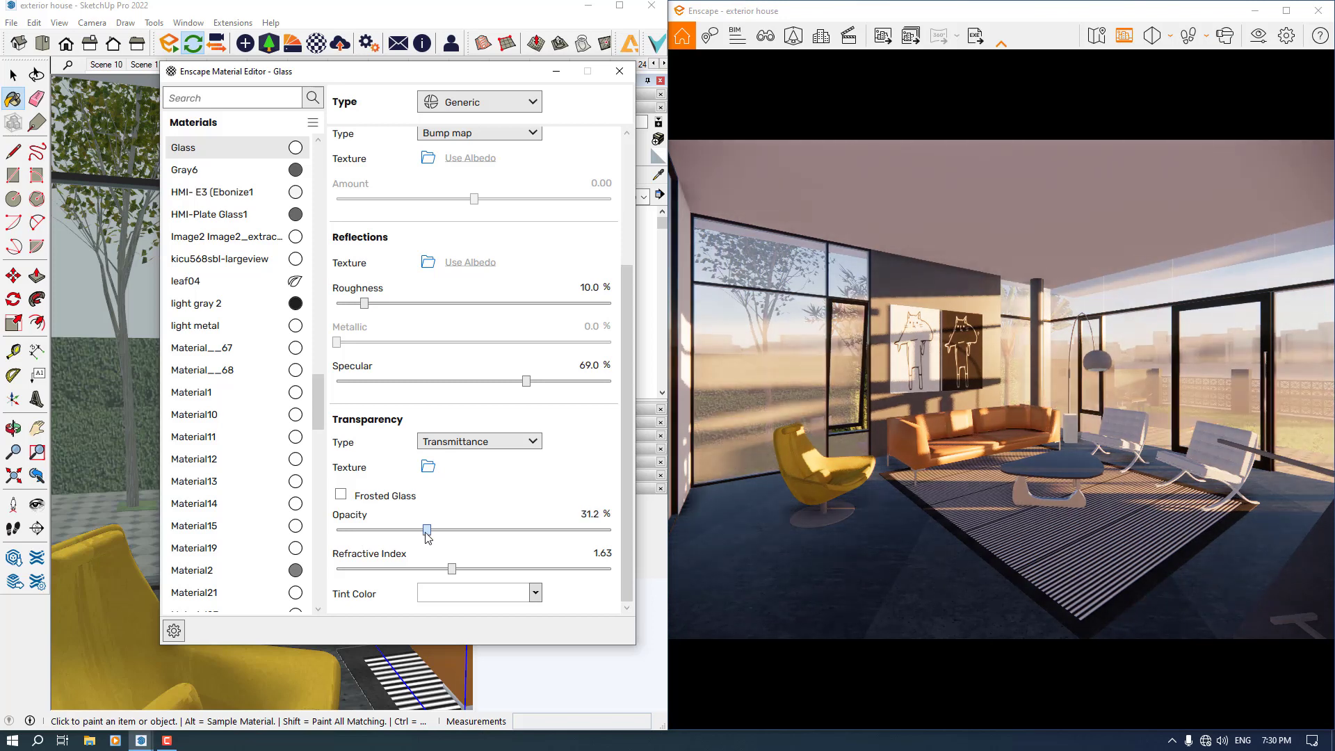
pyautogui.moveTo(427, 531); pyautogui.dragTo(406, 531)
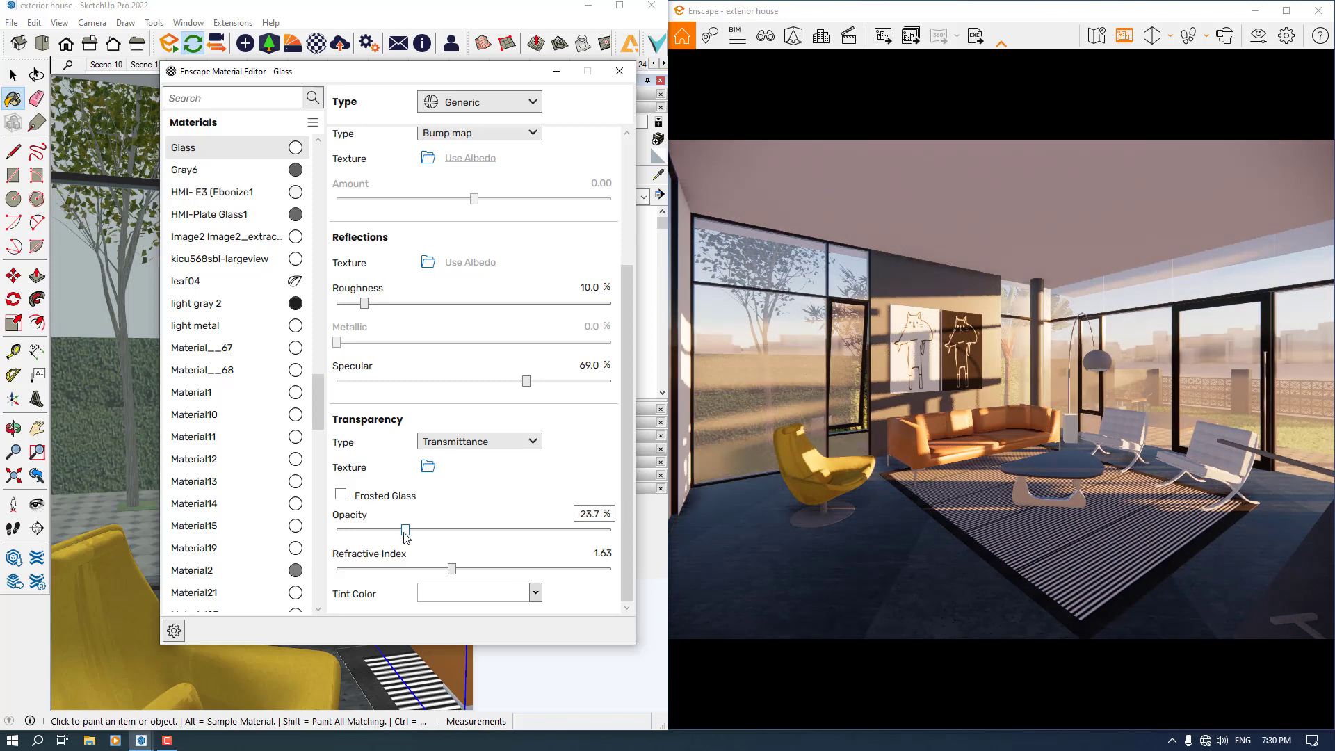
# Step: Try a refractive index of about 2.28 on the window glass material, and settle on 1.6
pyautogui.click(452, 568)
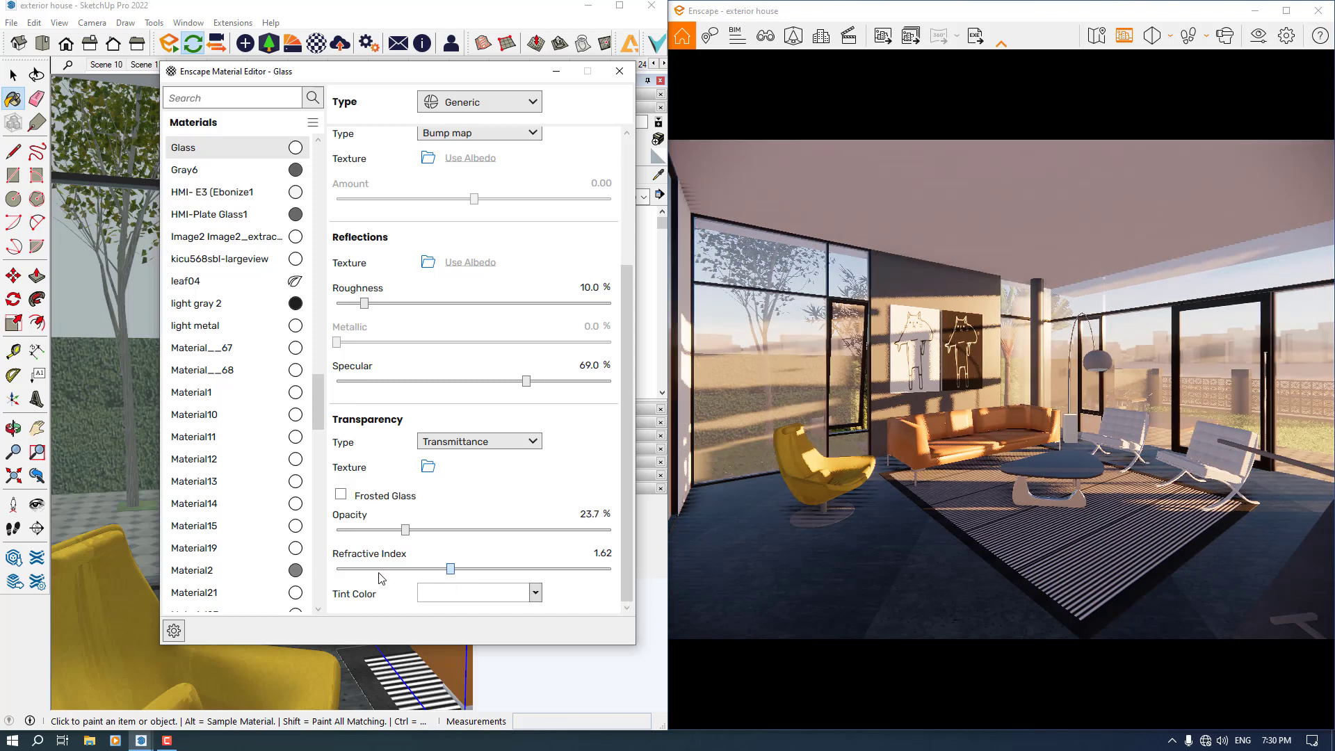
pyautogui.moveTo(566, 570); pyautogui.dragTo(571, 575)
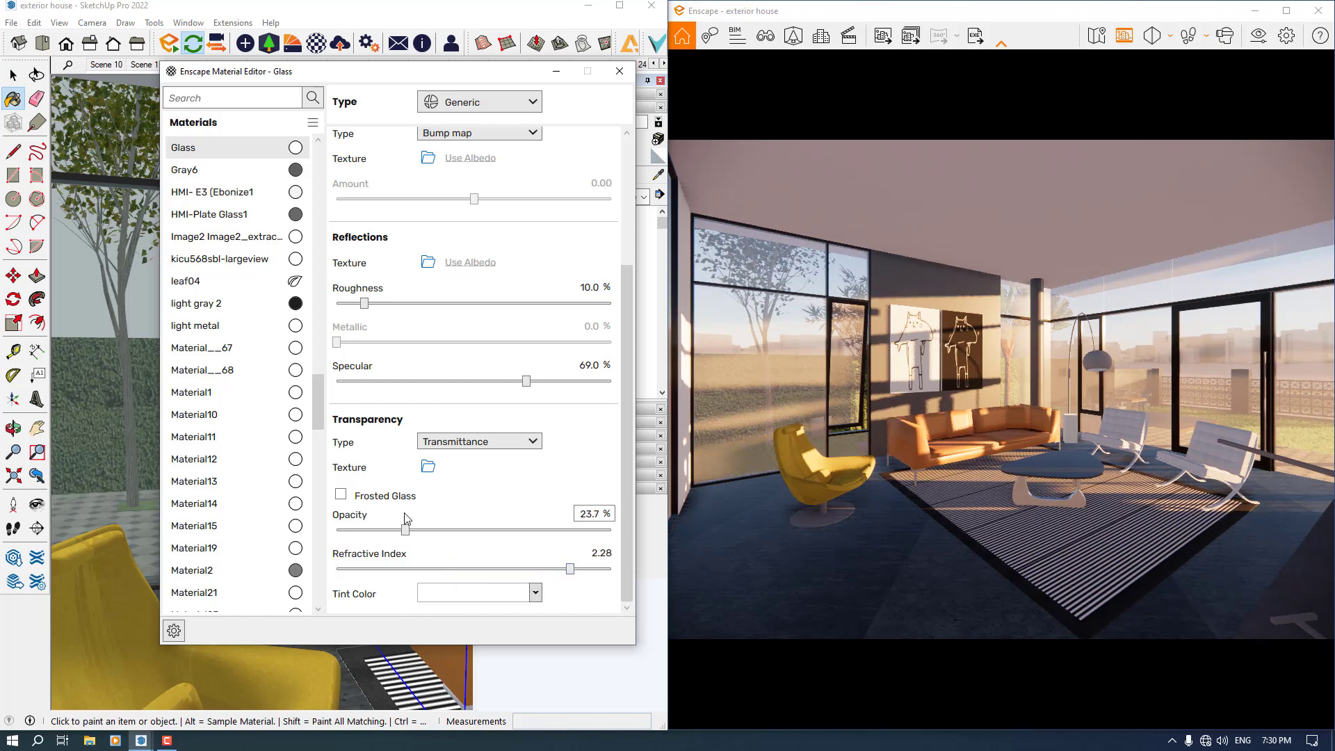
pyautogui.click(341, 494)
pyautogui.click(341, 494)
pyautogui.click(598, 552)
pyautogui.write('1.6')
pyautogui.press('Return')
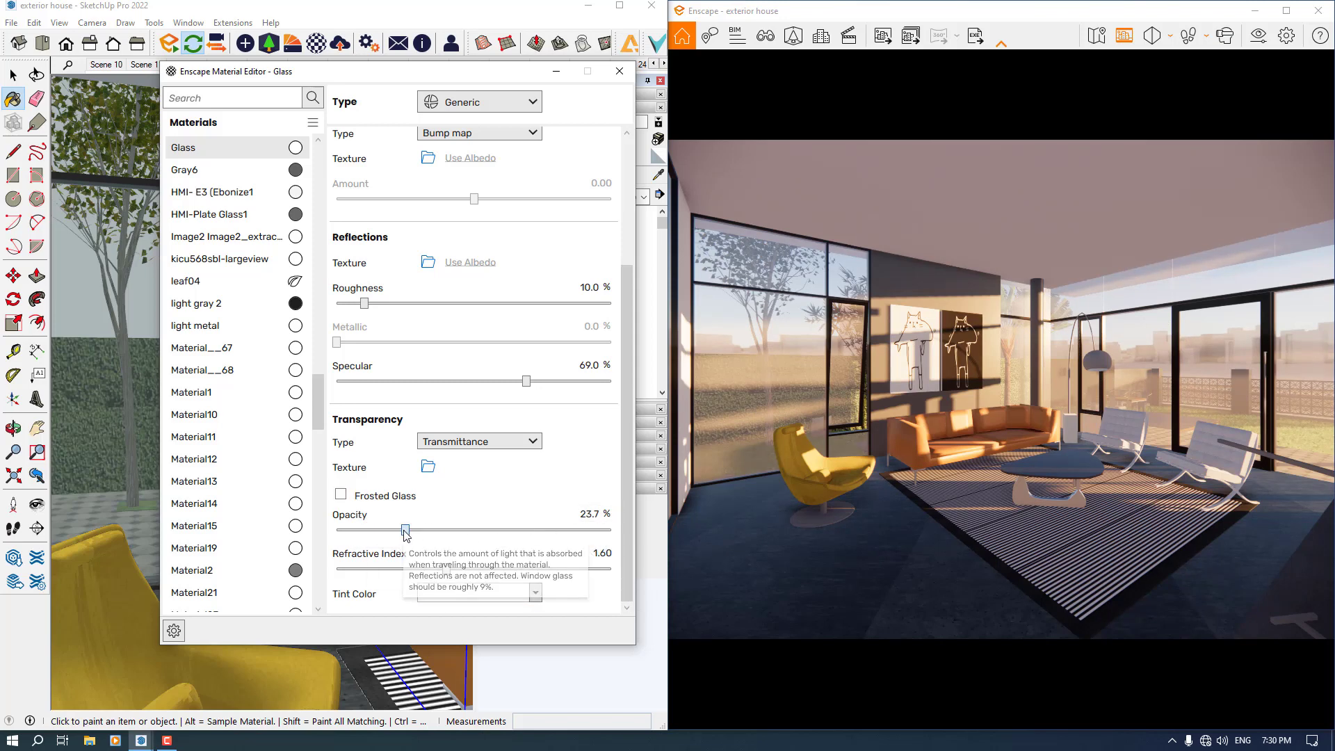
# Step: Raise the window glass material's Transmittance opacity to 40%
pyautogui.moveTo(406, 532); pyautogui.dragTo(434, 532)
pyautogui.click(588, 513)
pyautogui.write('40')
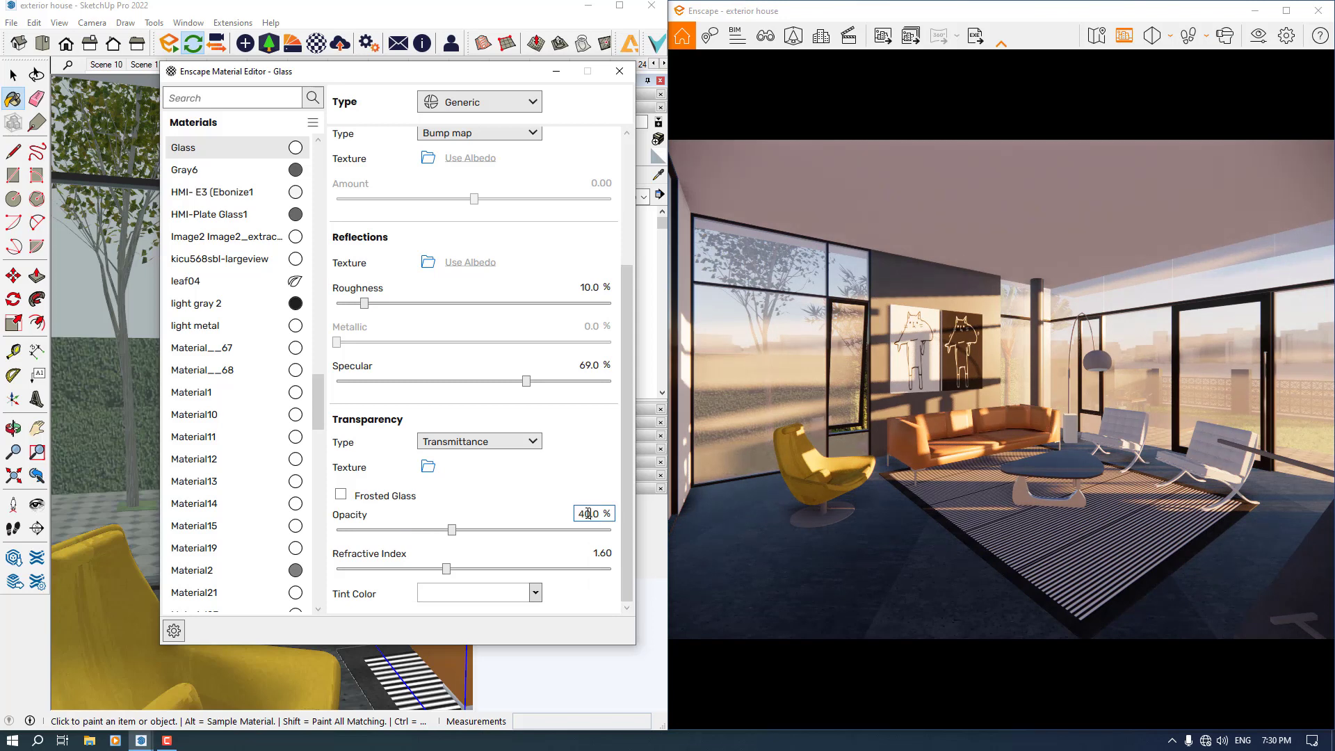
pyautogui.press('Return')
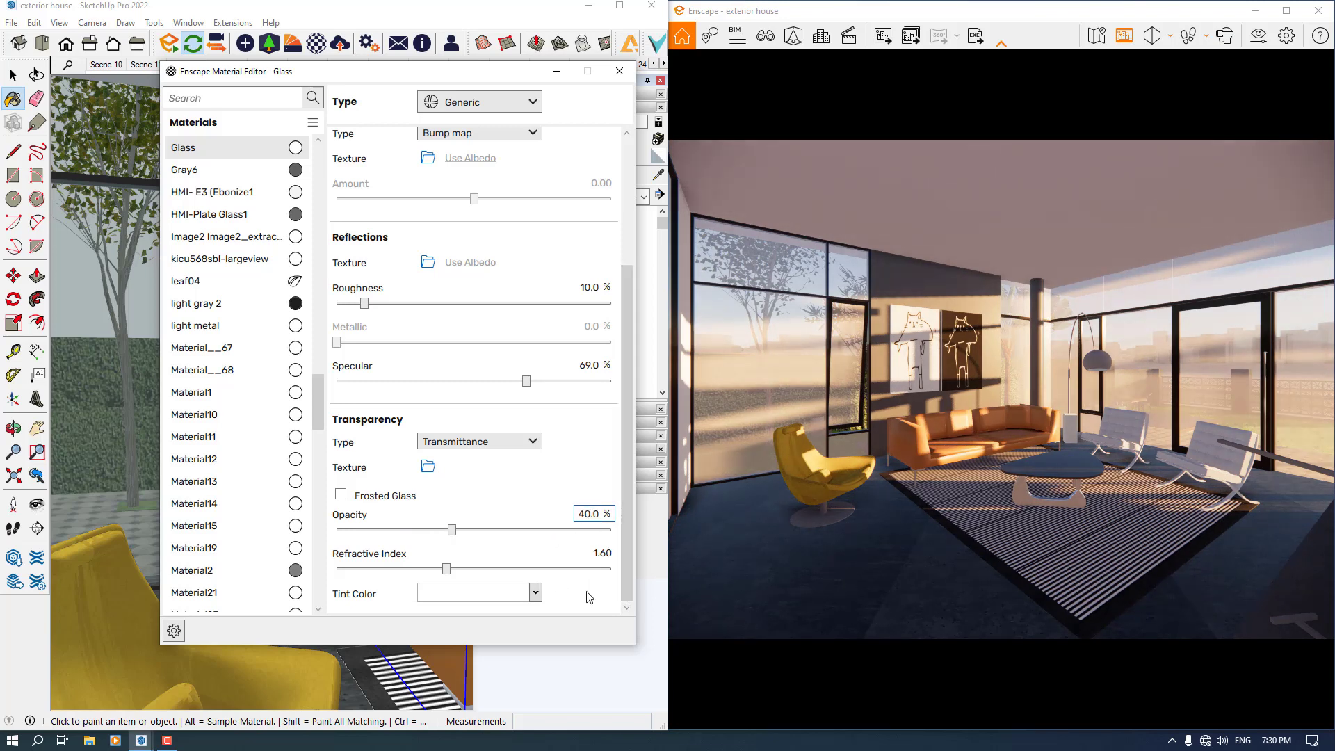
# Step: Try dark grey as the window glass's transparency tint colour, and return it to white
pyautogui.click(536, 593)
pyautogui.click(536, 593)
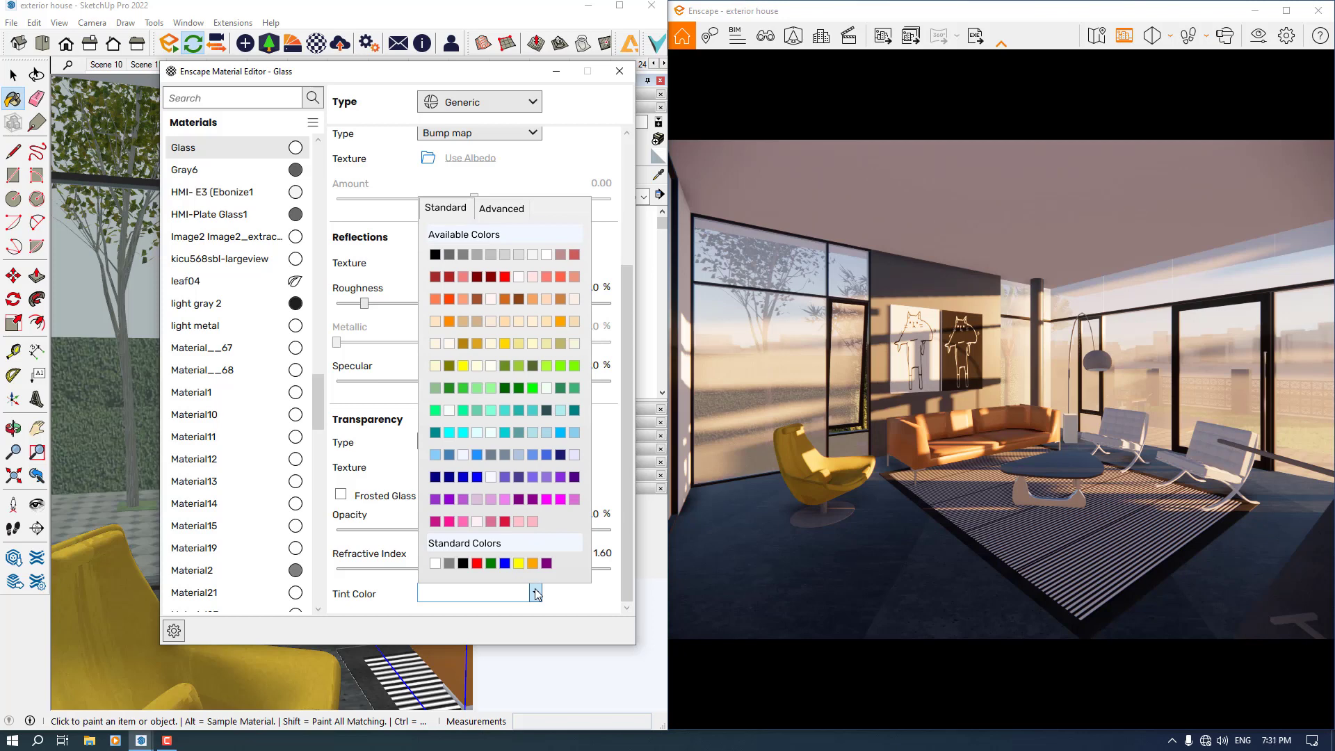
pyautogui.click(452, 257)
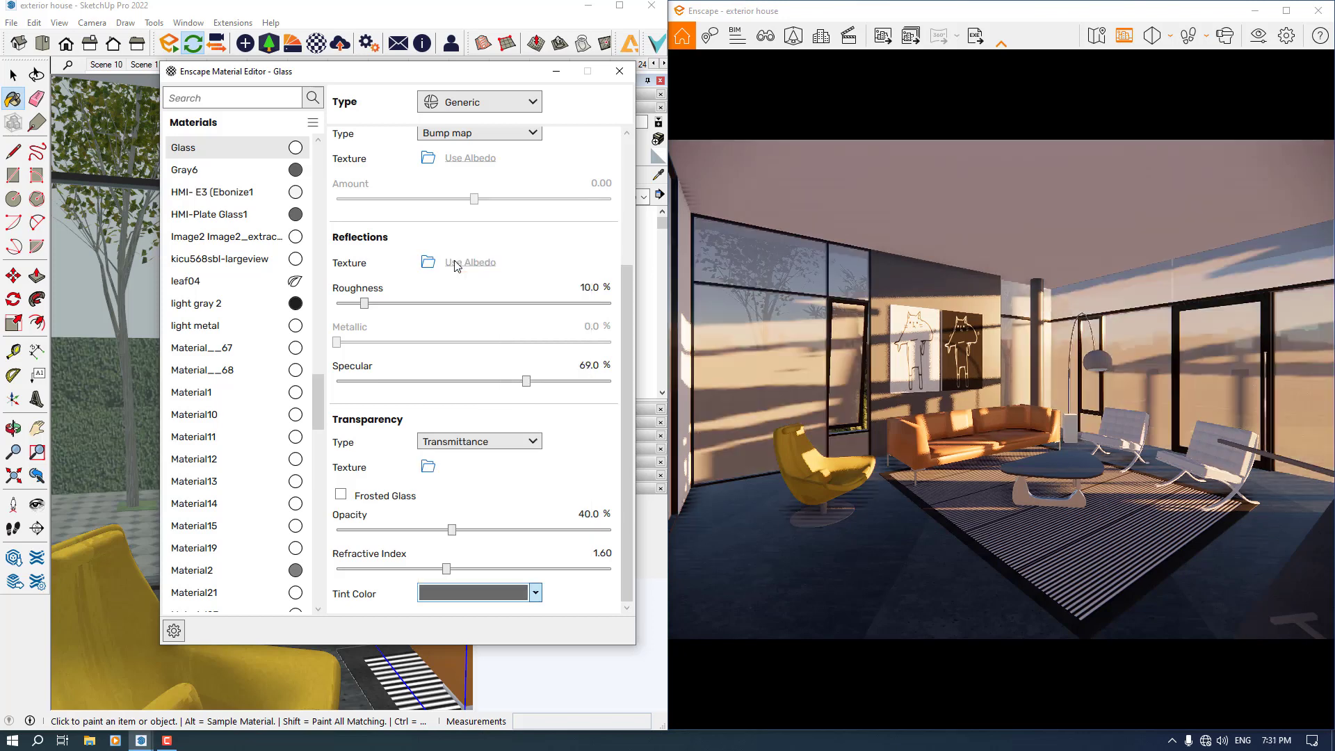
pyautogui.click(536, 595)
pyautogui.click(546, 255)
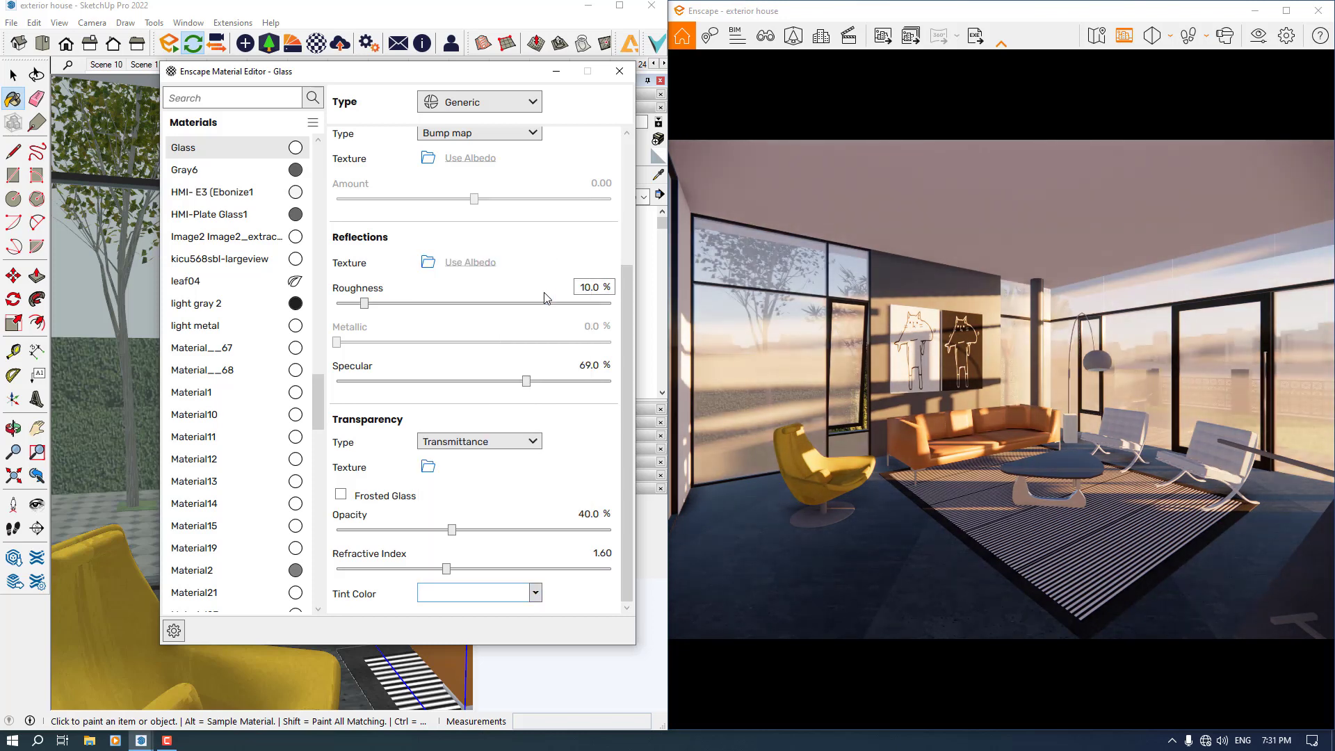
# Step: Set the window glass material's Transmittance opacity to 35%
pyautogui.write('35')
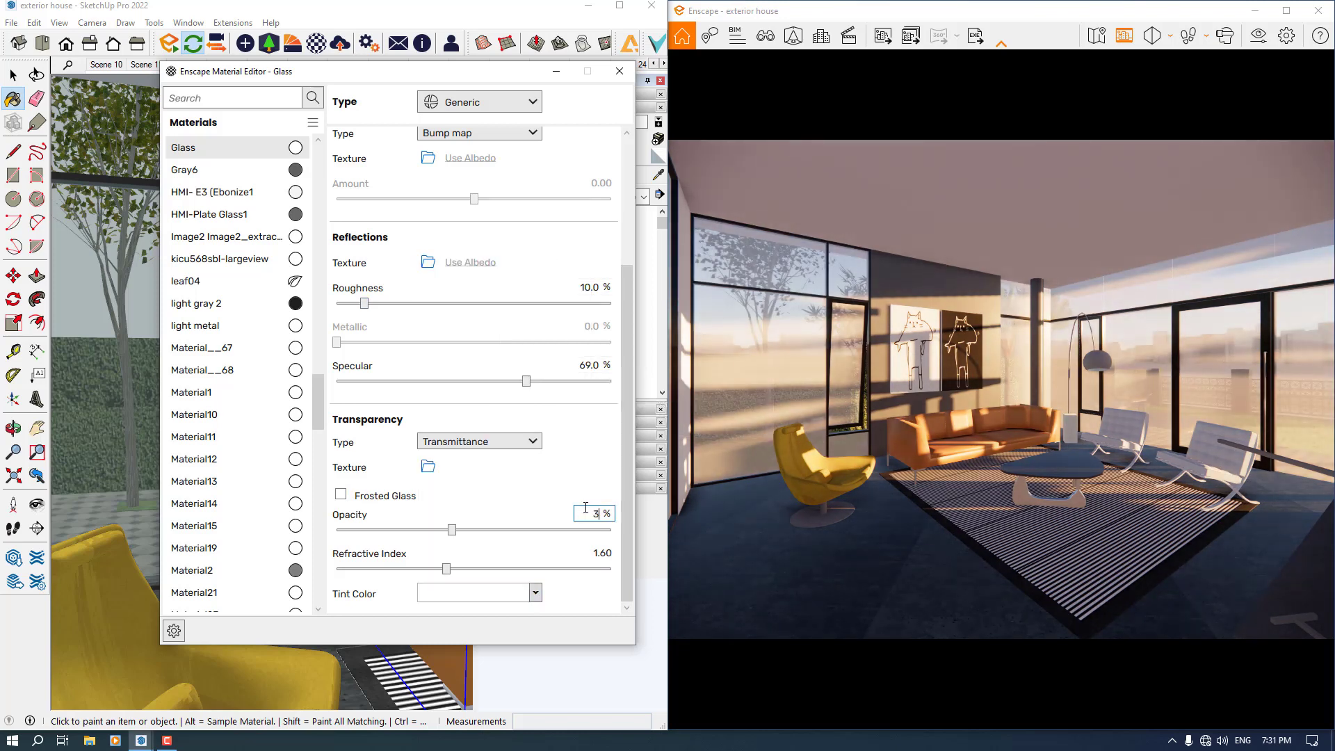
pyautogui.press('Return')
pyautogui.moveTo(628, 454); pyautogui.dragTo(629, 256)
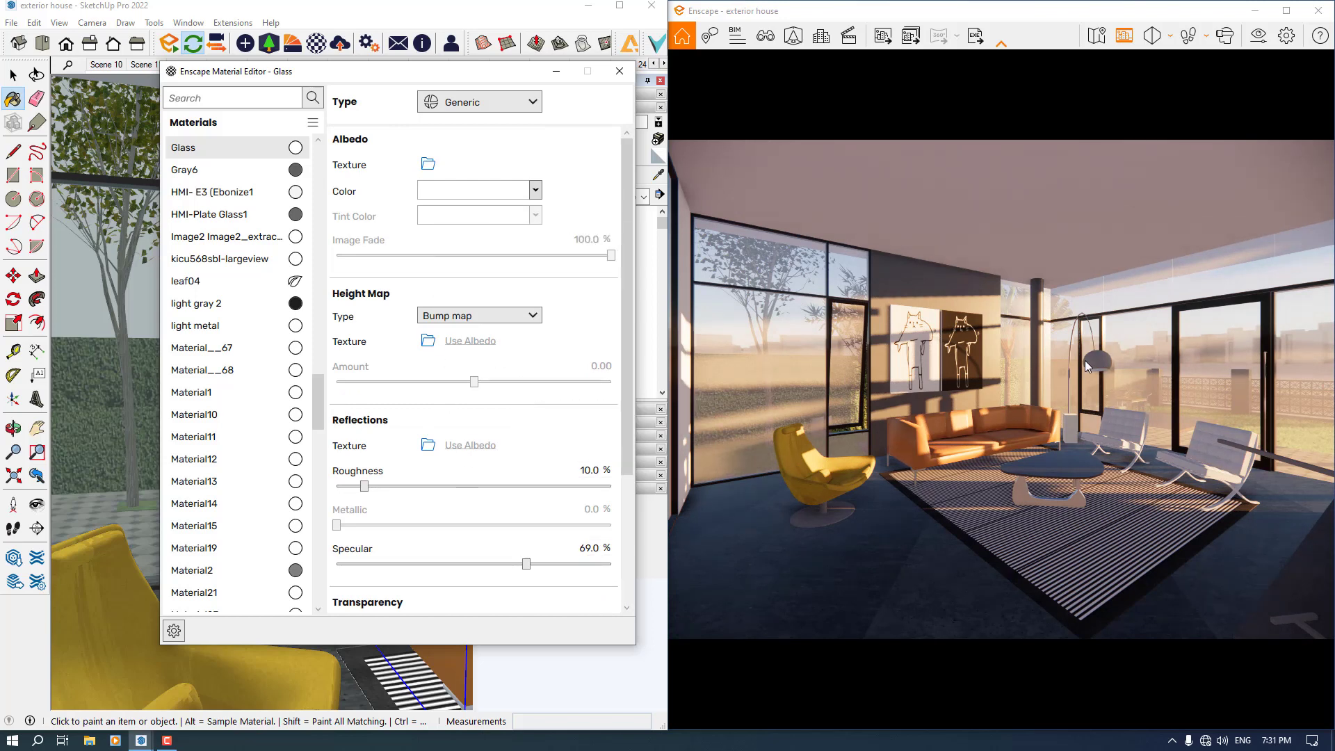
# Step: Sample the arc lamp's shade in the SketchUp model and load its <LightGray> material in the Enscape Material Editor
pyautogui.click(556, 71)
pyautogui.click(658, 179)
pyautogui.scroll(-5, 198, 400)
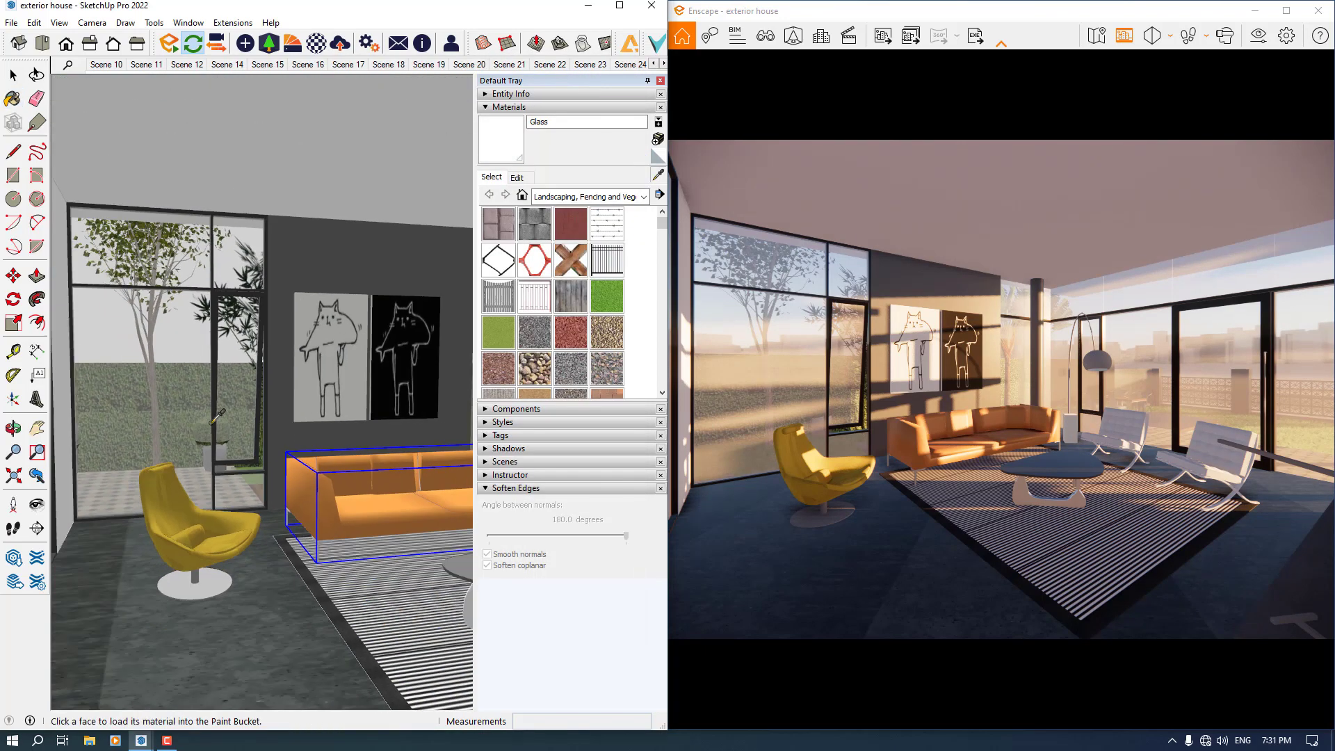
pyautogui.moveTo(306, 427)
pyautogui.mouseDown(button='middle')
pyautogui.moveTo(329, 438)
pyautogui.moveTo(307, 427)
pyautogui.moveTo(371, 424)
pyautogui.mouseUp(button='middle')
pyautogui.scroll(5, 420, 390)
pyautogui.click(421, 386)
pyautogui.click(316, 43)
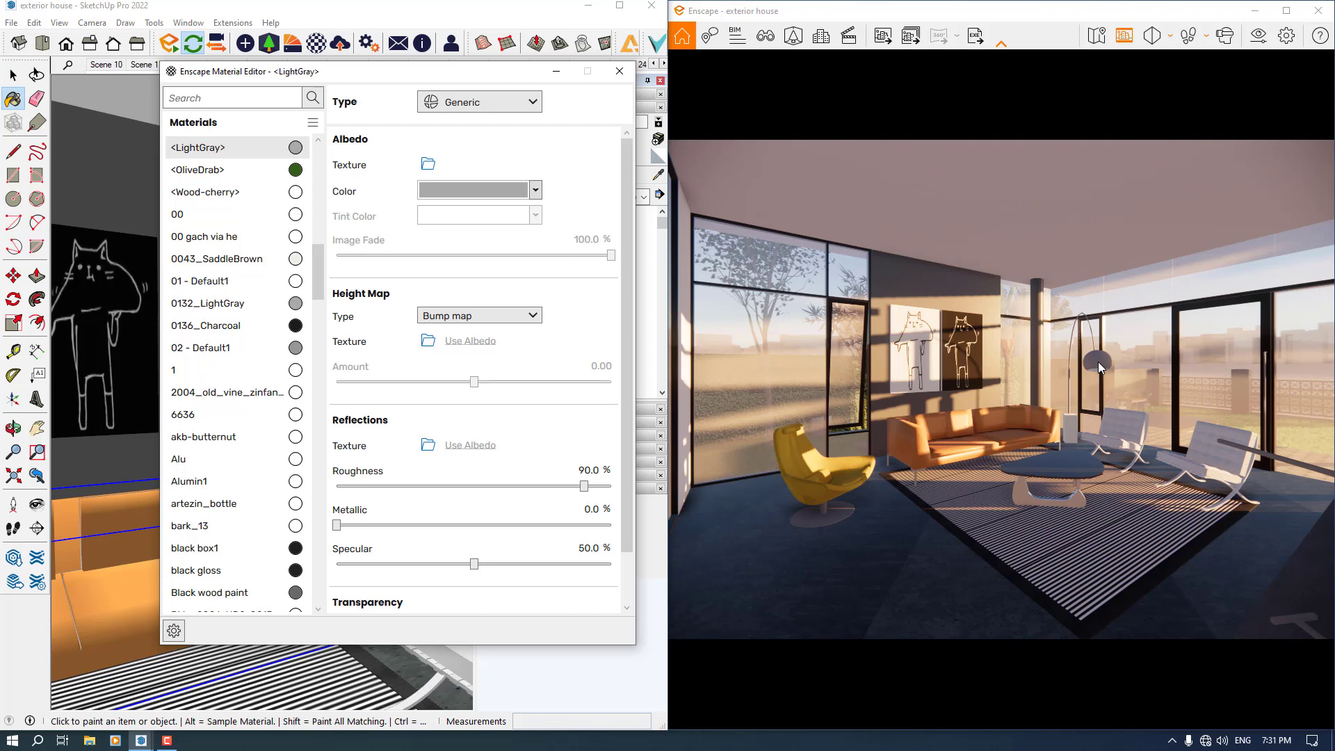
# Step: Set the lamp shade material's roughness to 0% and metallic to 80%
pyautogui.click(592, 469)
pyautogui.doubleClick(592, 470)
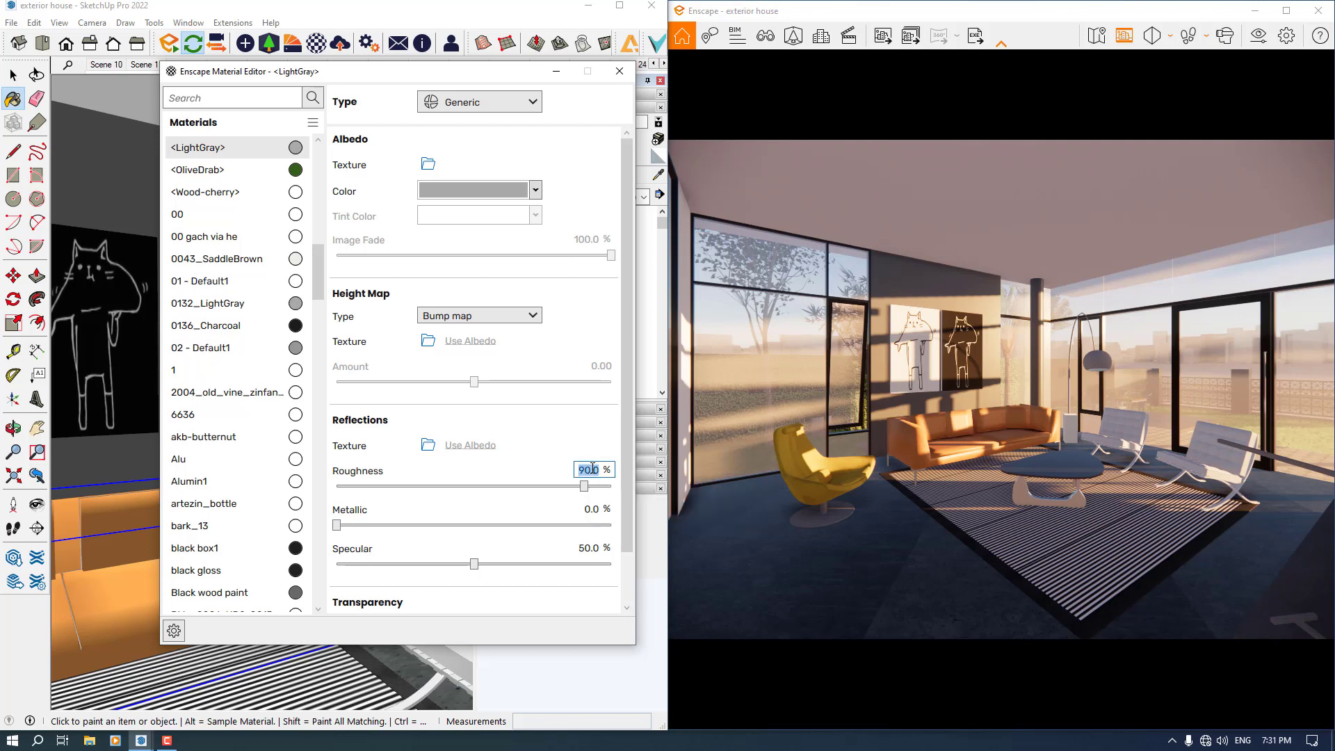
pyautogui.write('0.0')
pyautogui.doubleClick(591, 509)
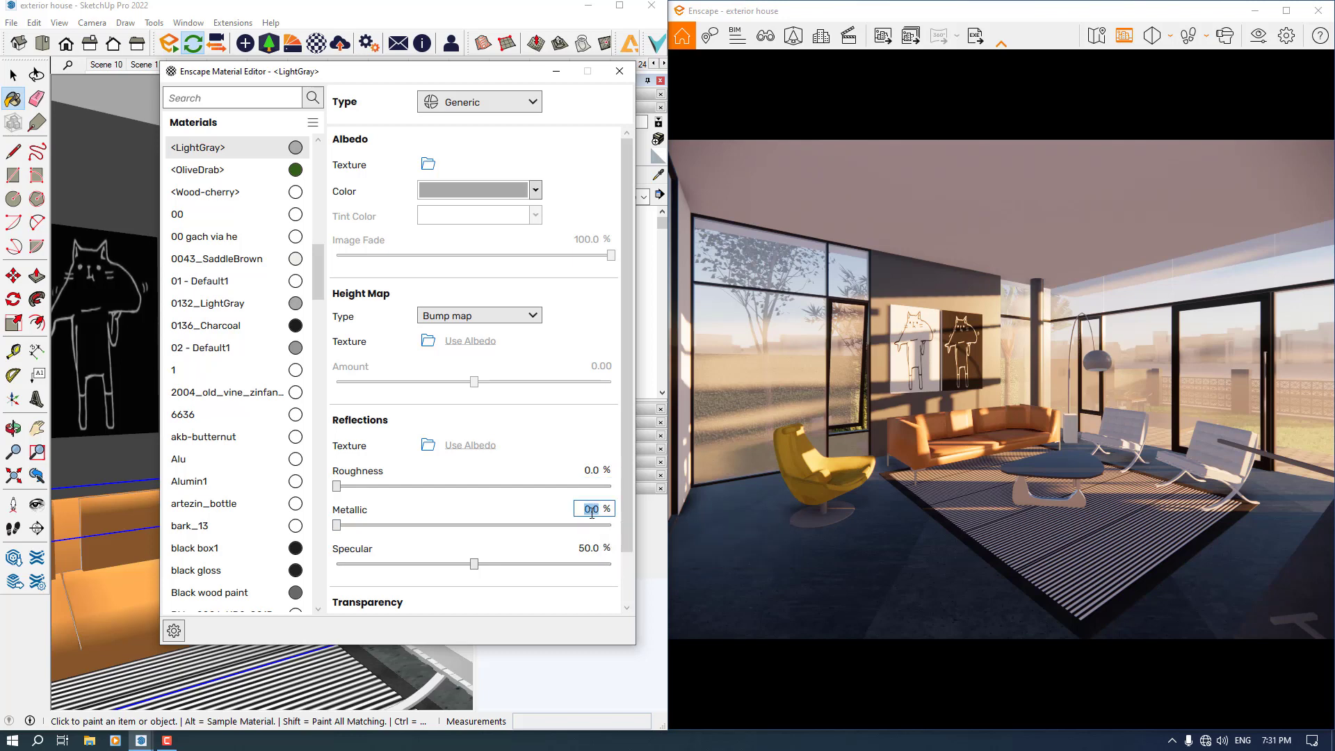
pyautogui.write('80.0')
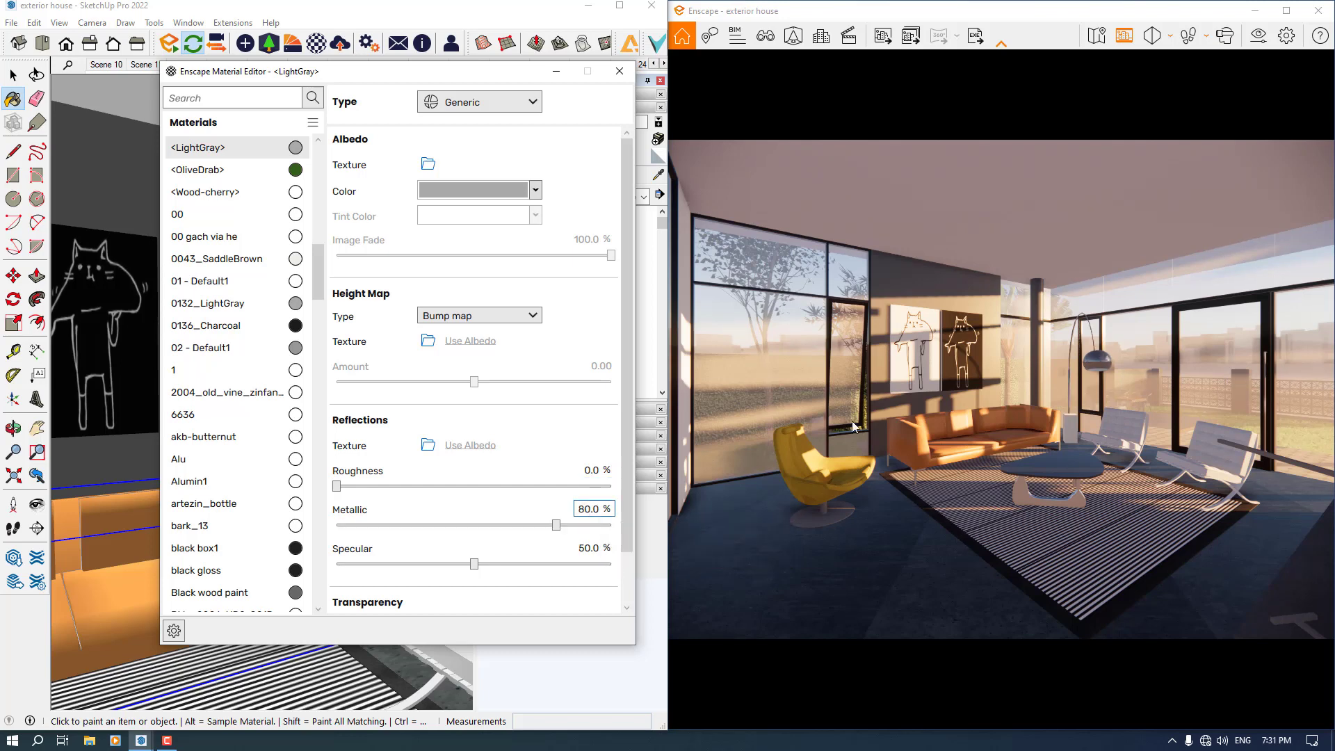
# Step: Inspect the lamp shade's reflections in the Enscape render and set its material's roughness to 34%
pyautogui.scroll(5, 1074, 384)
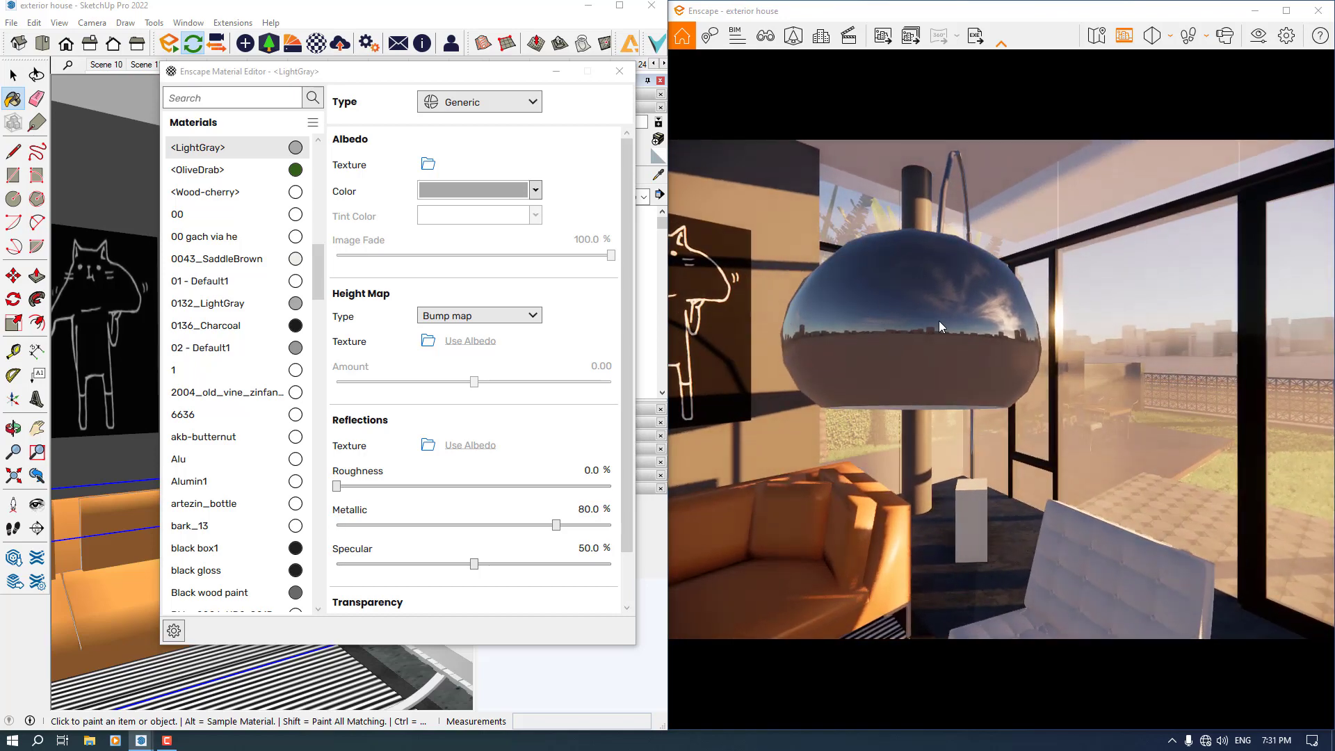
pyautogui.press('s')
pyautogui.moveTo(861, 360); pyautogui.dragTo(782, 361)
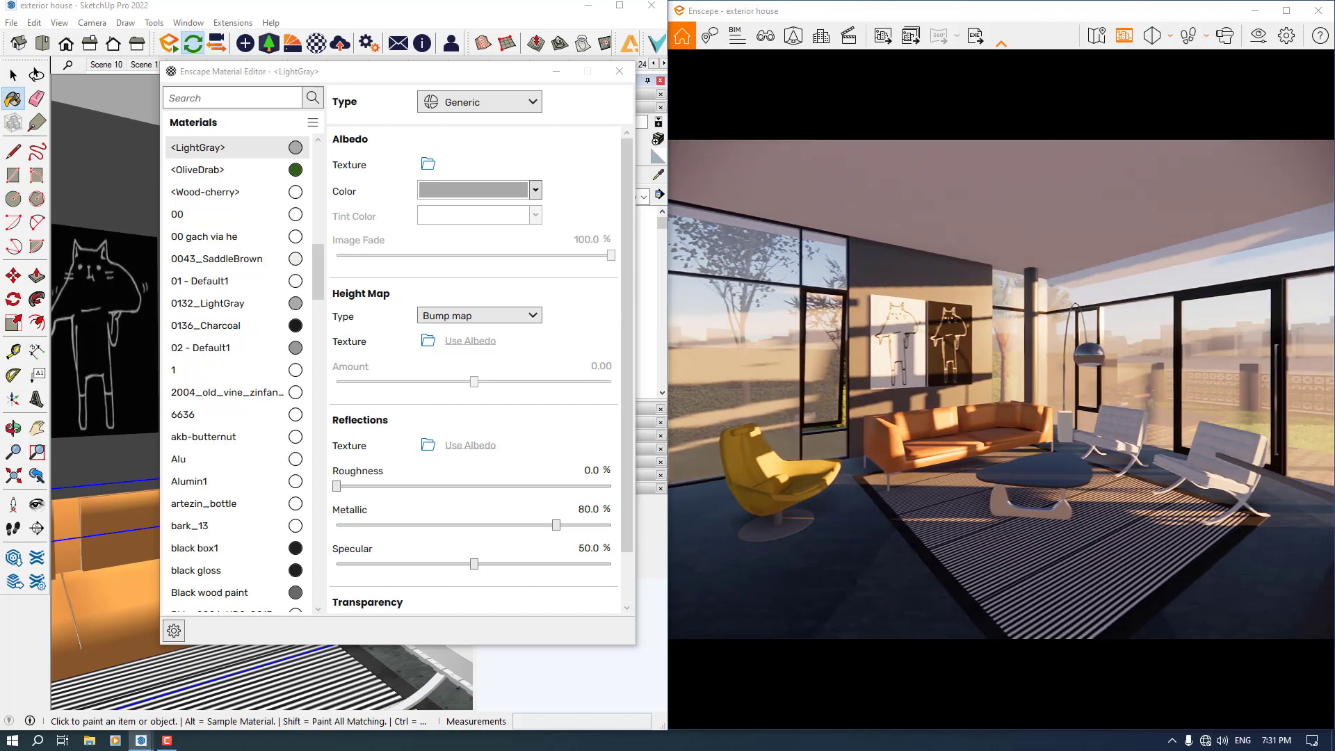
pyautogui.doubleClick(590, 470)
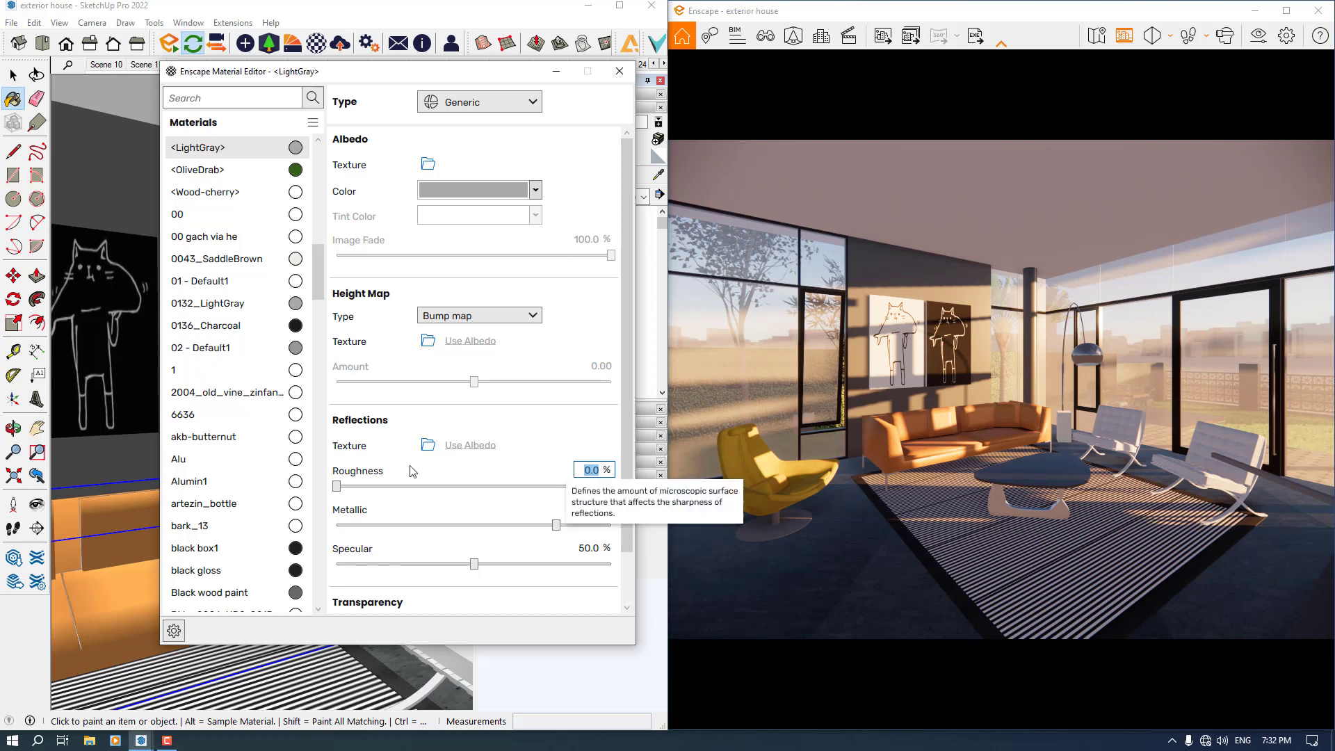
pyautogui.click(338, 486)
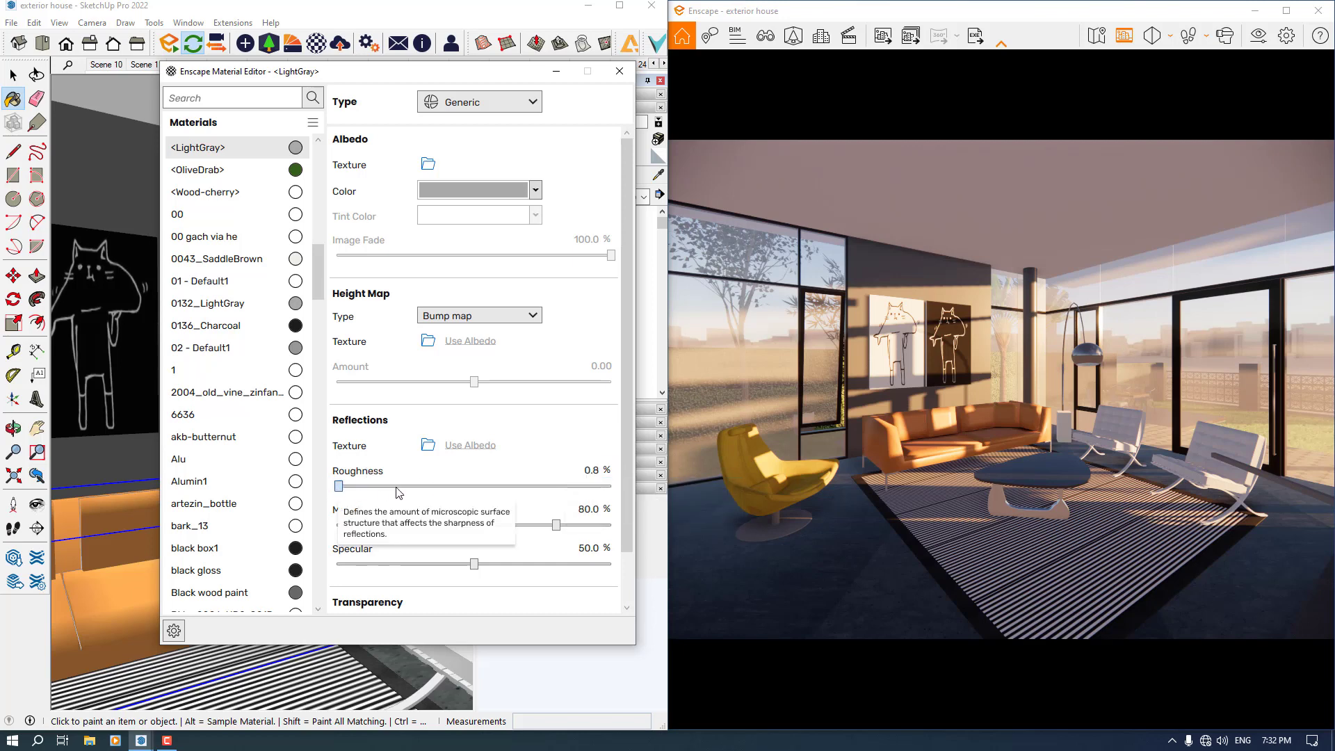
pyautogui.click(455, 486)
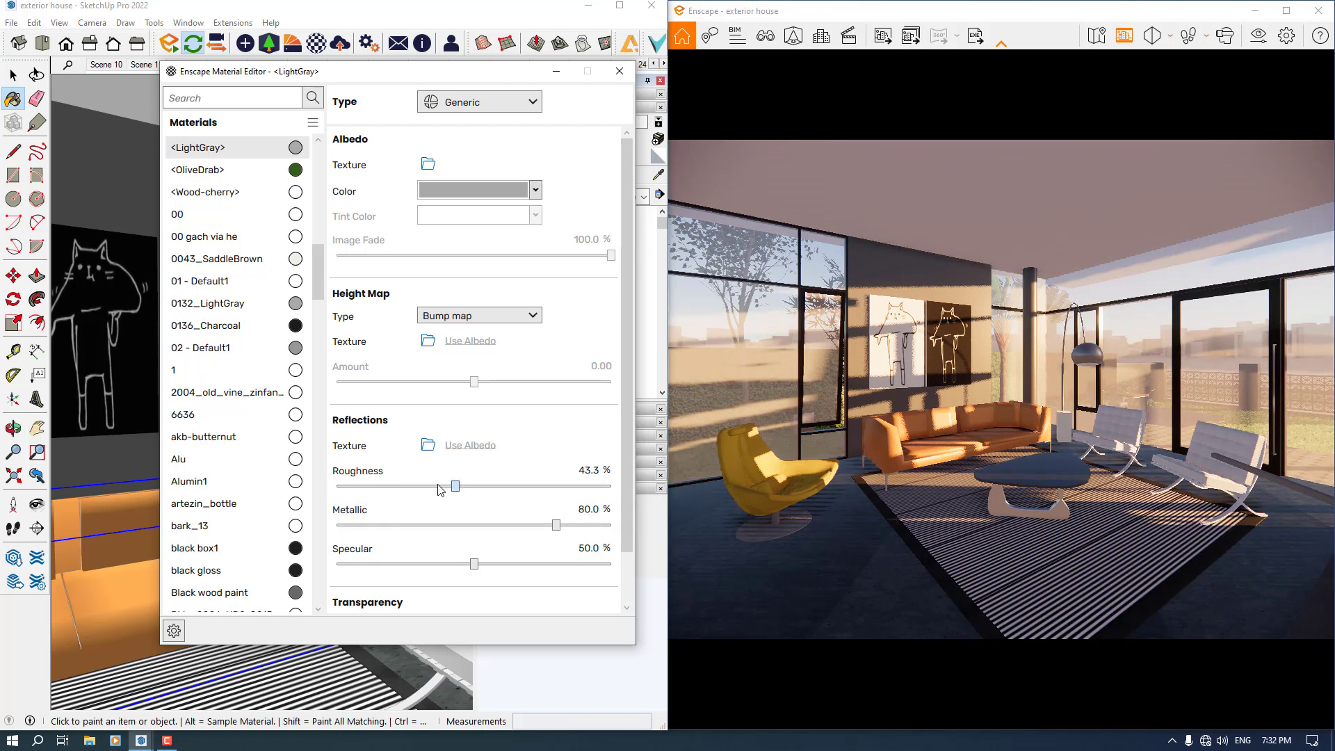
pyautogui.click(433, 486)
pyautogui.moveTo(432, 484); pyautogui.dragTo(429, 486)
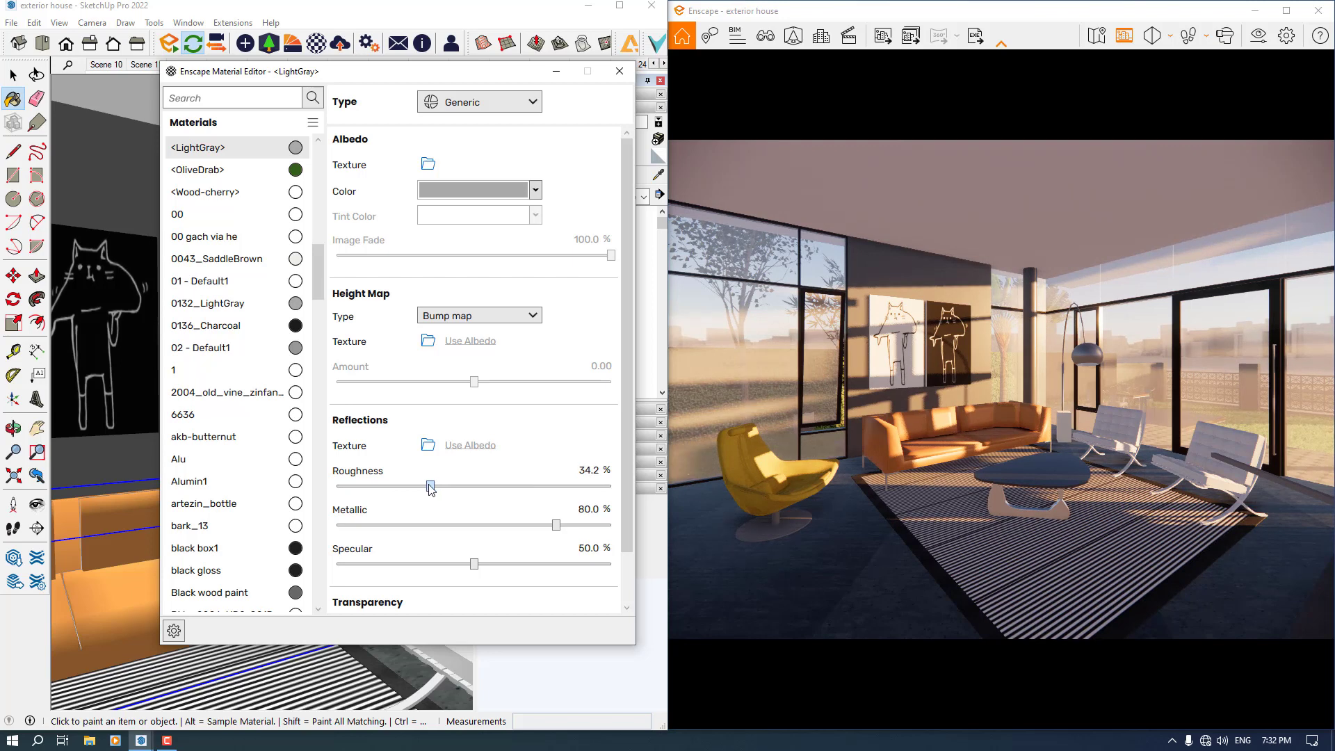
pyautogui.doubleClick(597, 471)
pyautogui.write('34')
pyautogui.press('Return')
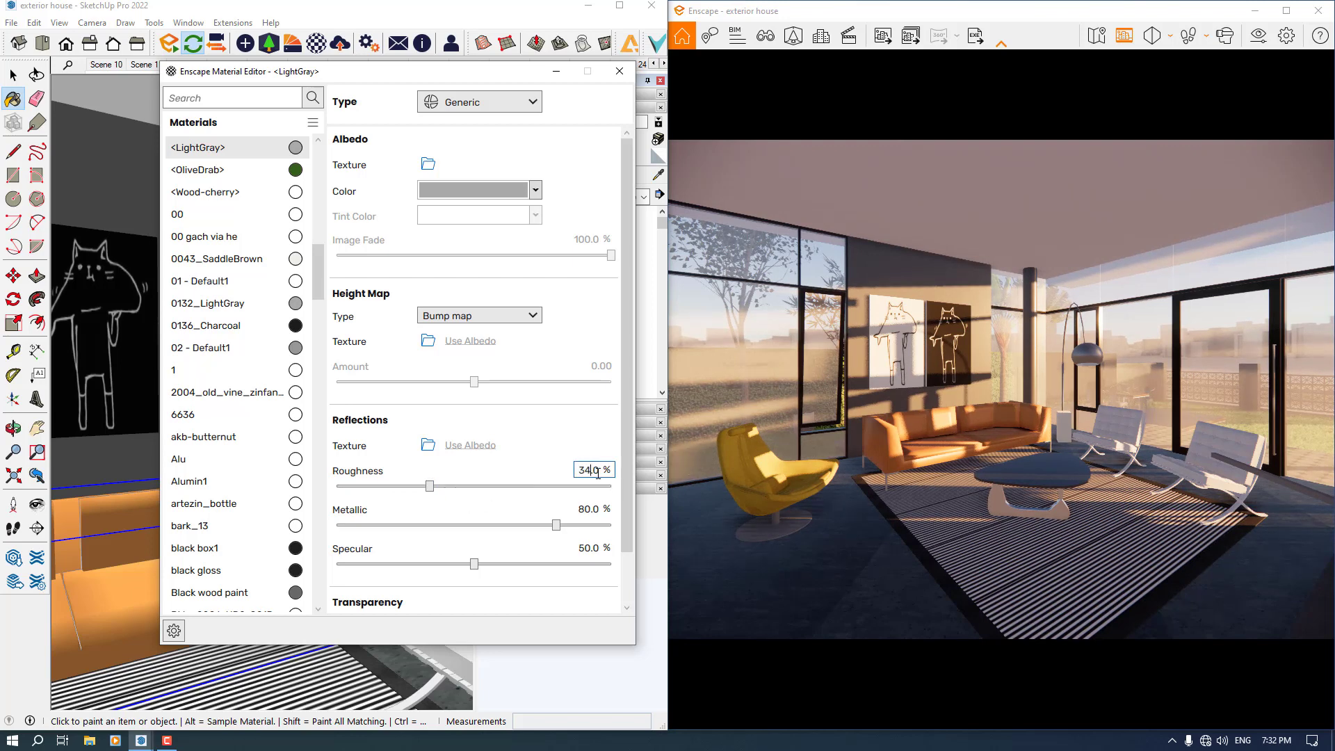
# Step: Set the lamp shade material's specular to 59% and pick medium grey as its albedo colour
pyautogui.doubleClick(591, 548)
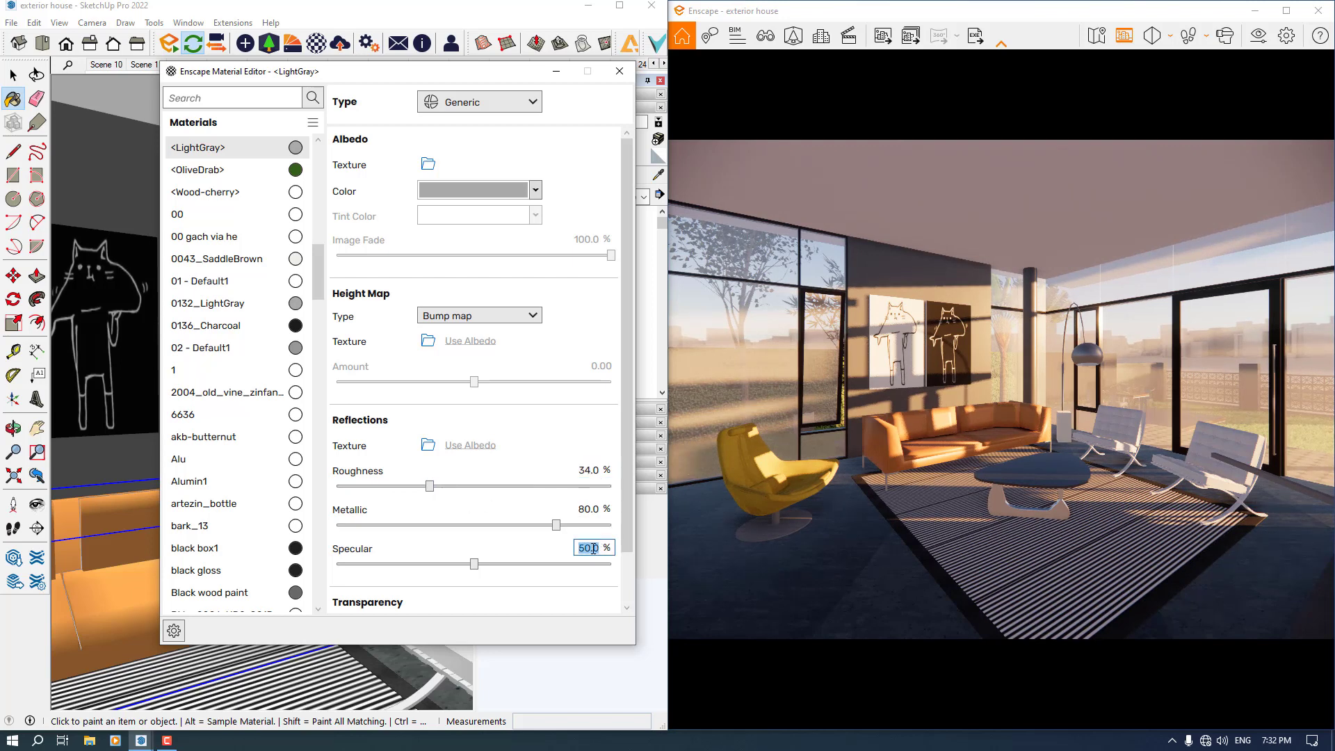
pyautogui.write('59')
pyautogui.press('Return')
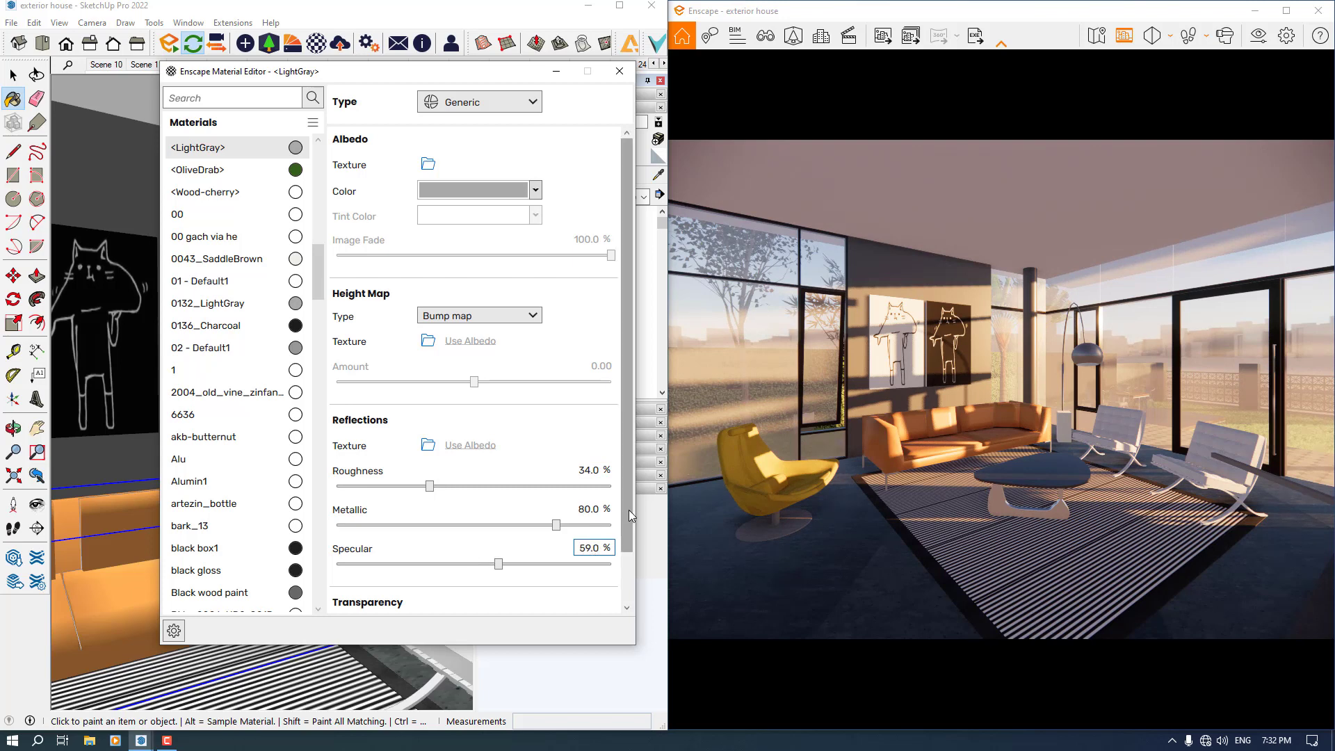
pyautogui.scroll(-1, 628, 602)
pyautogui.scroll(1, 605, 431)
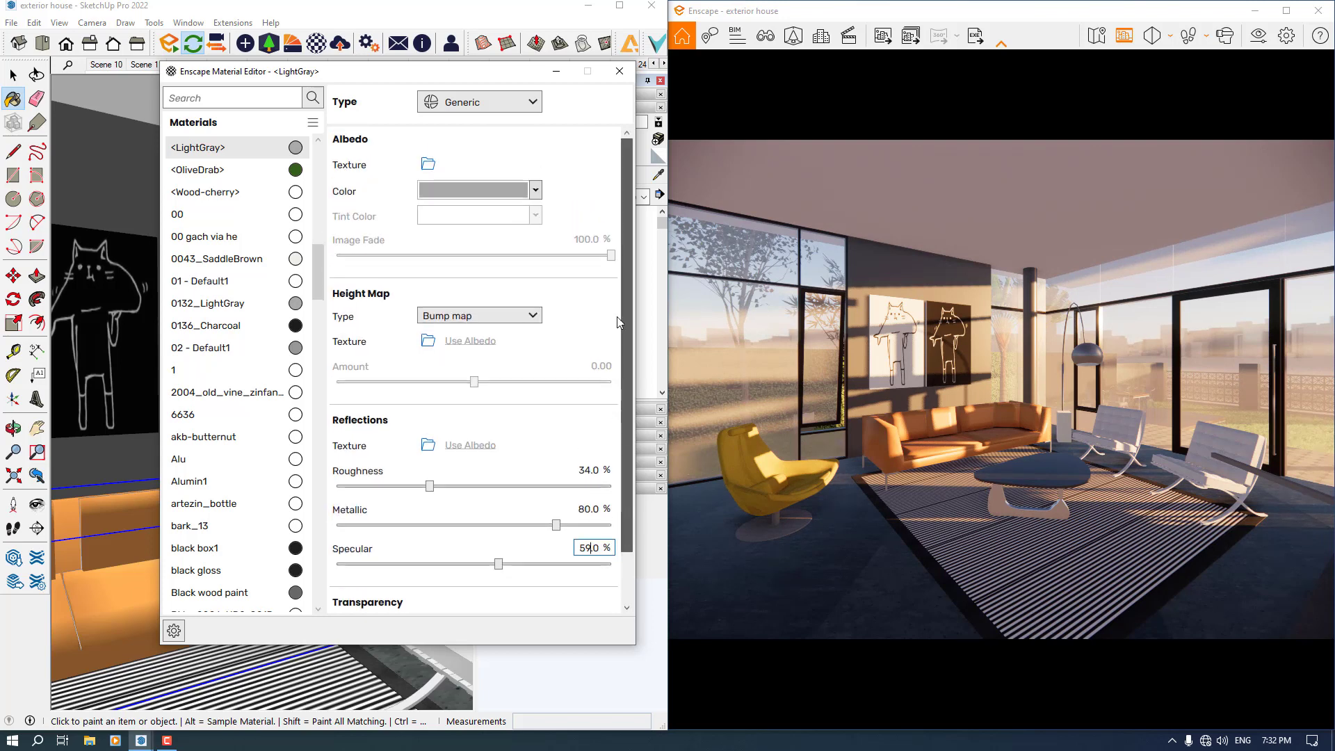
pyautogui.click(513, 190)
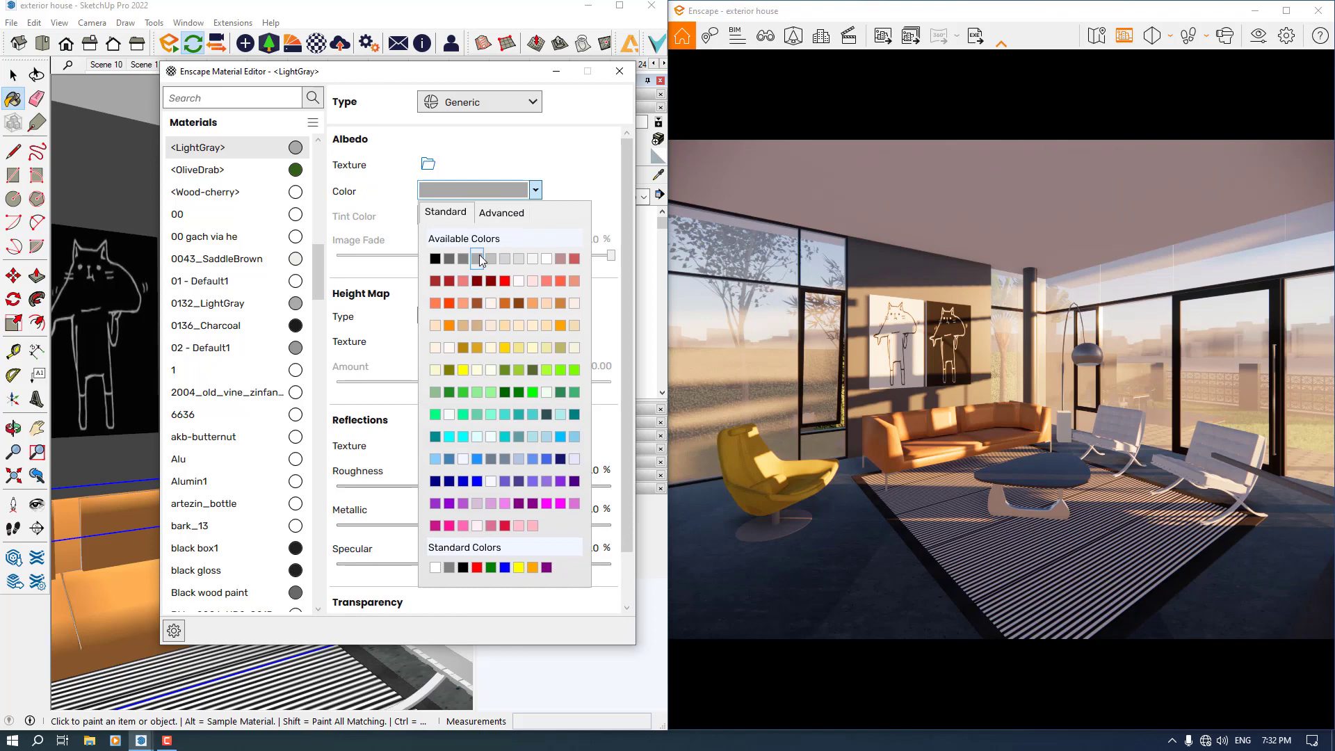
pyautogui.click(479, 258)
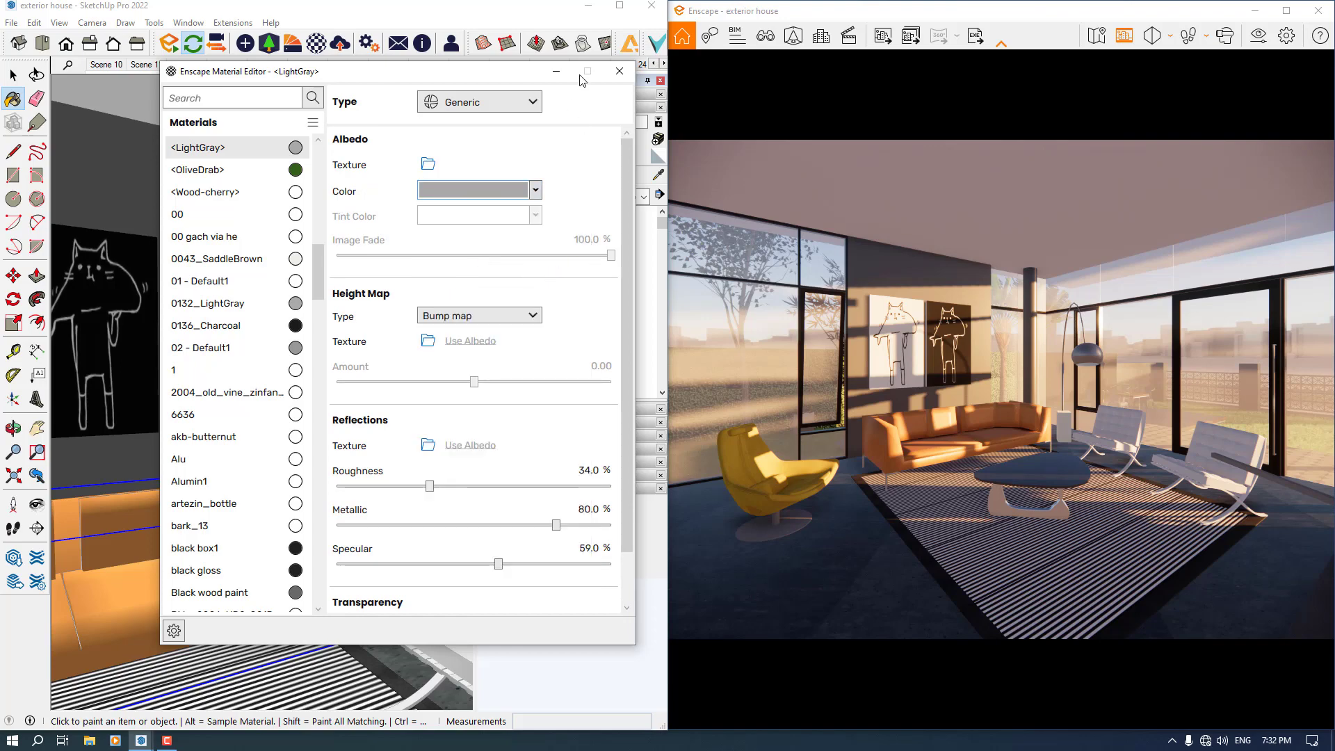
# Step: Soften and smooth the arc lamp's edges inside its group with a 180-degree angle between normals, and close the group
pyautogui.click(556, 71)
pyautogui.press('space')
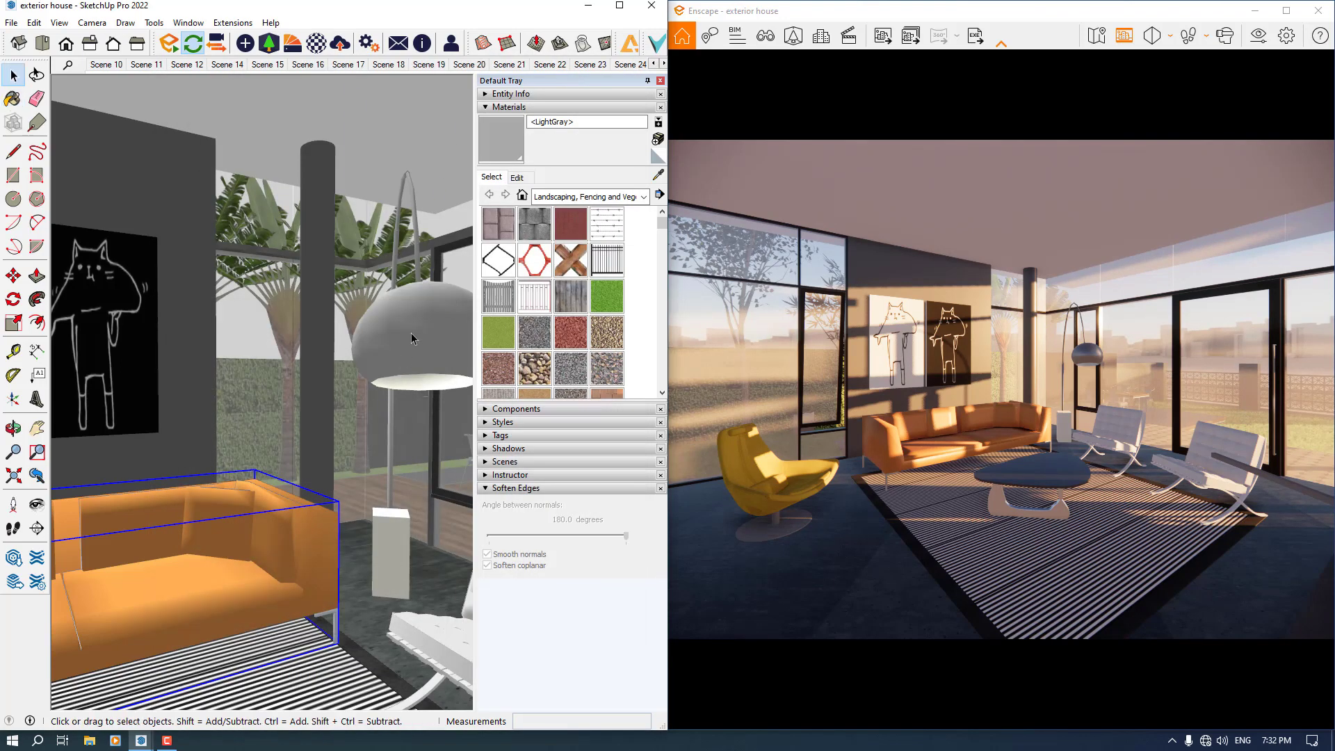
pyautogui.click(411, 332)
pyautogui.doubleClick(411, 332)
pyautogui.hotkey('ctrl', 'a')
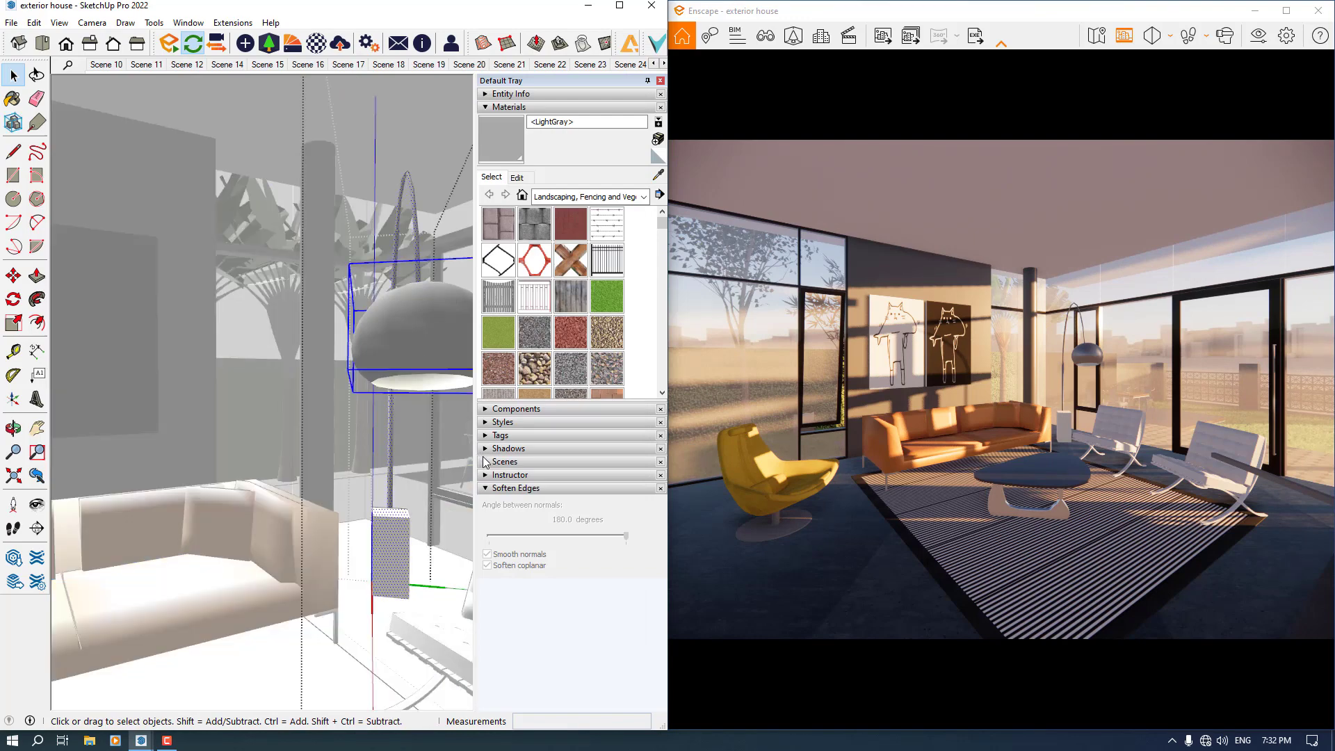
pyautogui.click(626, 536)
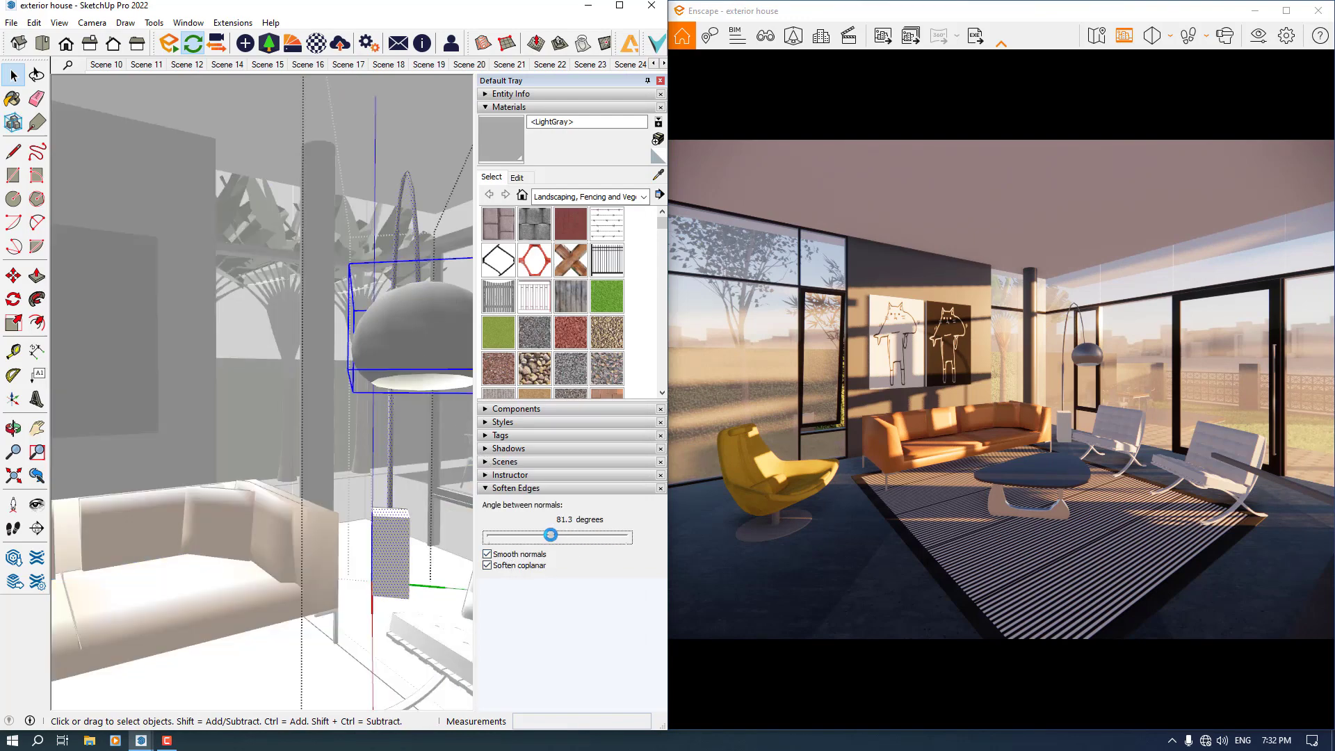
pyautogui.rightClick(273, 338)
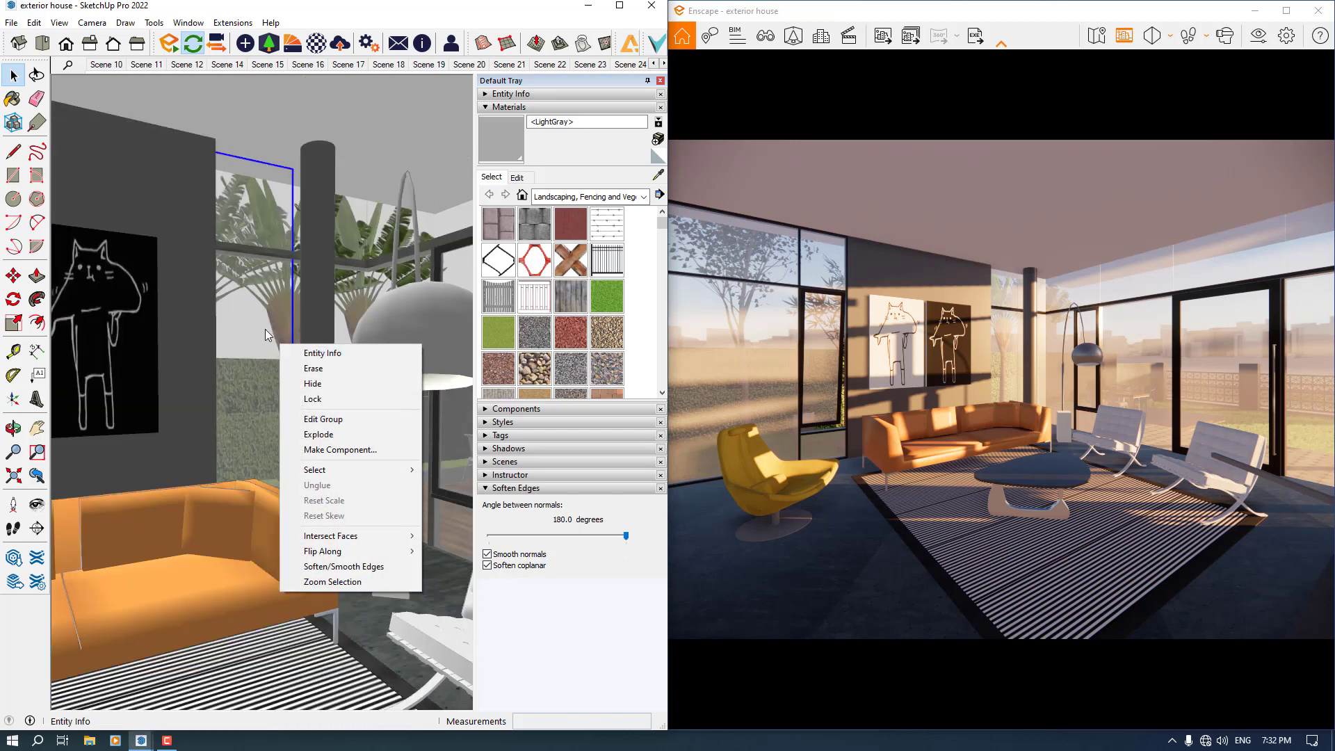
pyautogui.click(286, 311)
pyautogui.press('Delete')
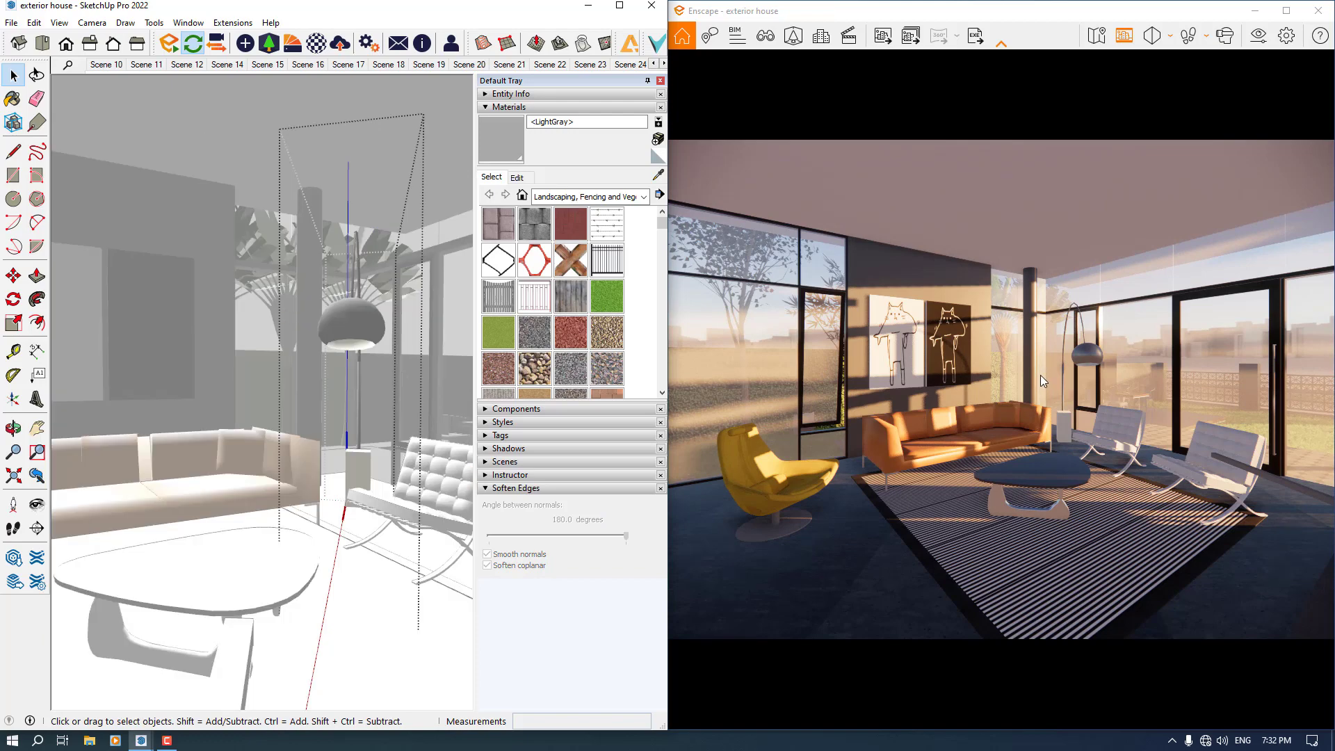
pyautogui.moveTo(388, 458); pyautogui.dragTo(390, 472, button='middle')
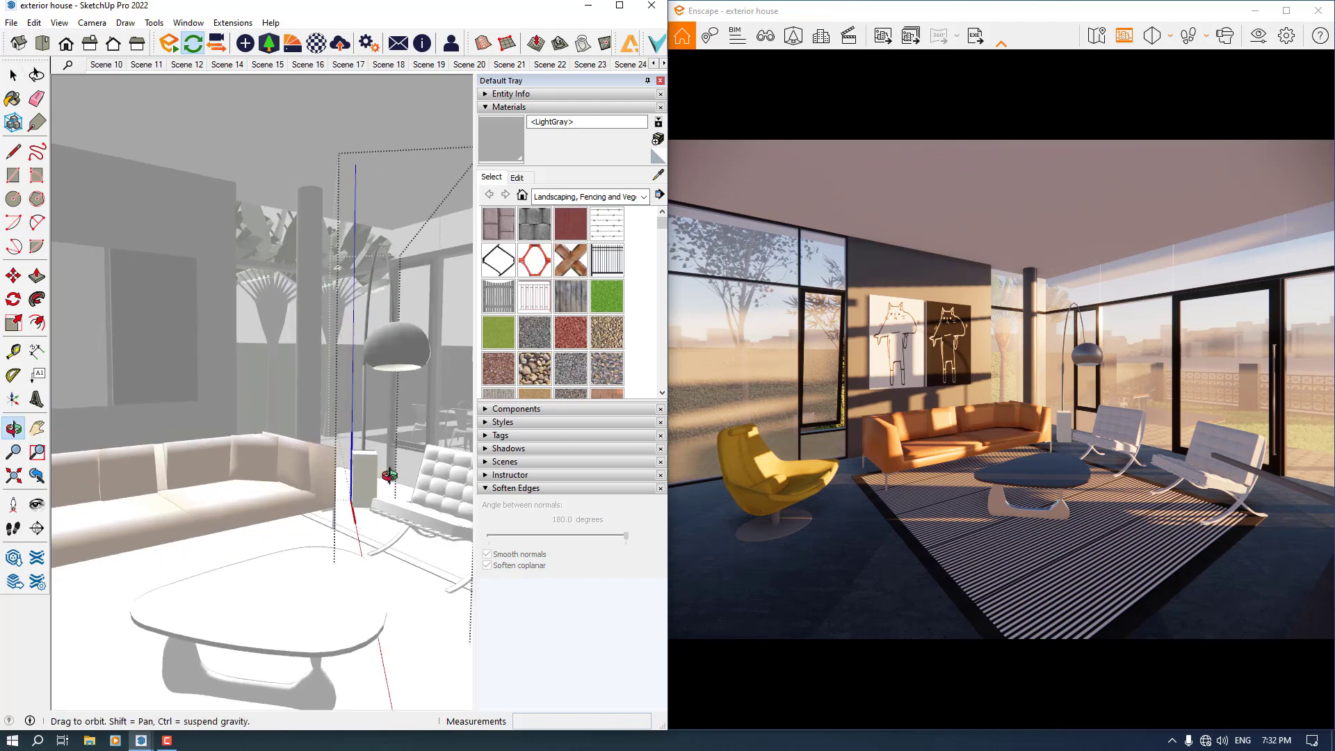
pyautogui.rightClick(278, 369)
pyautogui.click(298, 381)
# Step: Sample the white tufted lounge chair's cushion material and set its tint colour to orange-brown
pyautogui.scroll(3, 370, 447)
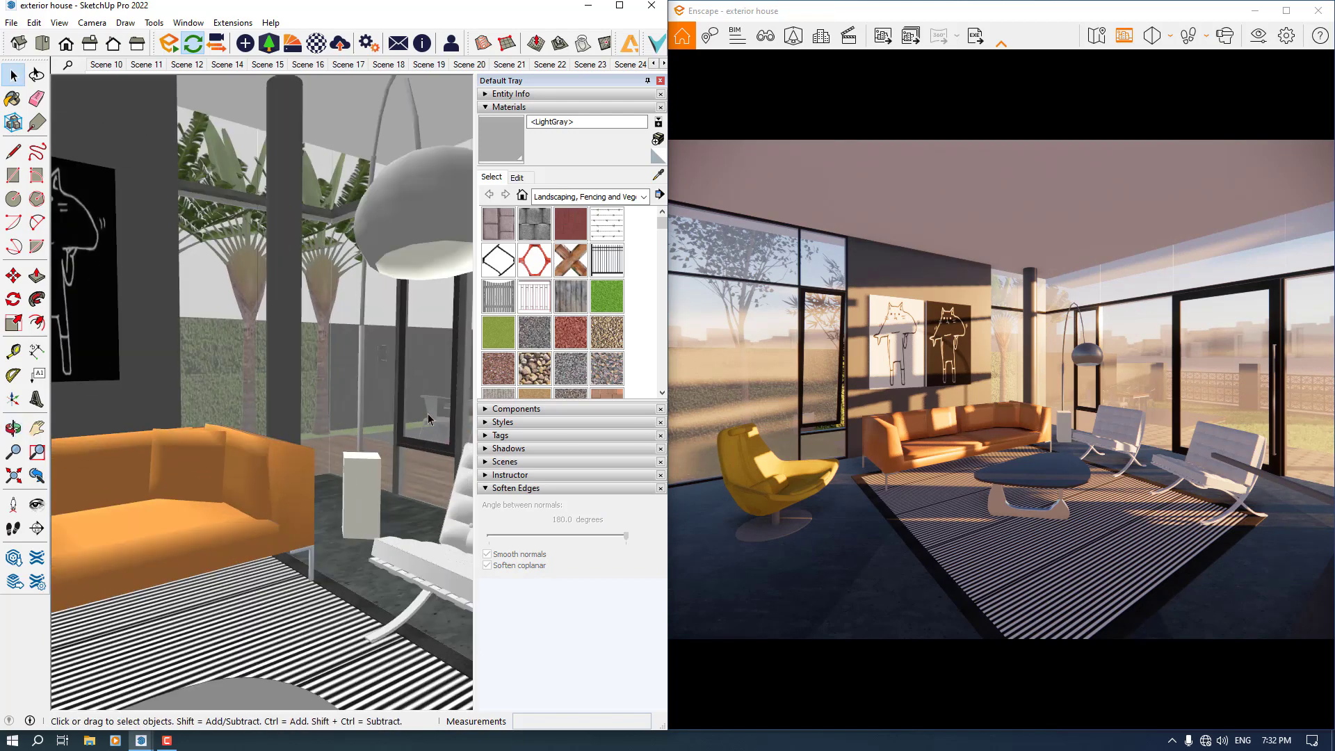
pyautogui.click(657, 175)
pyautogui.scroll(3, 440, 526)
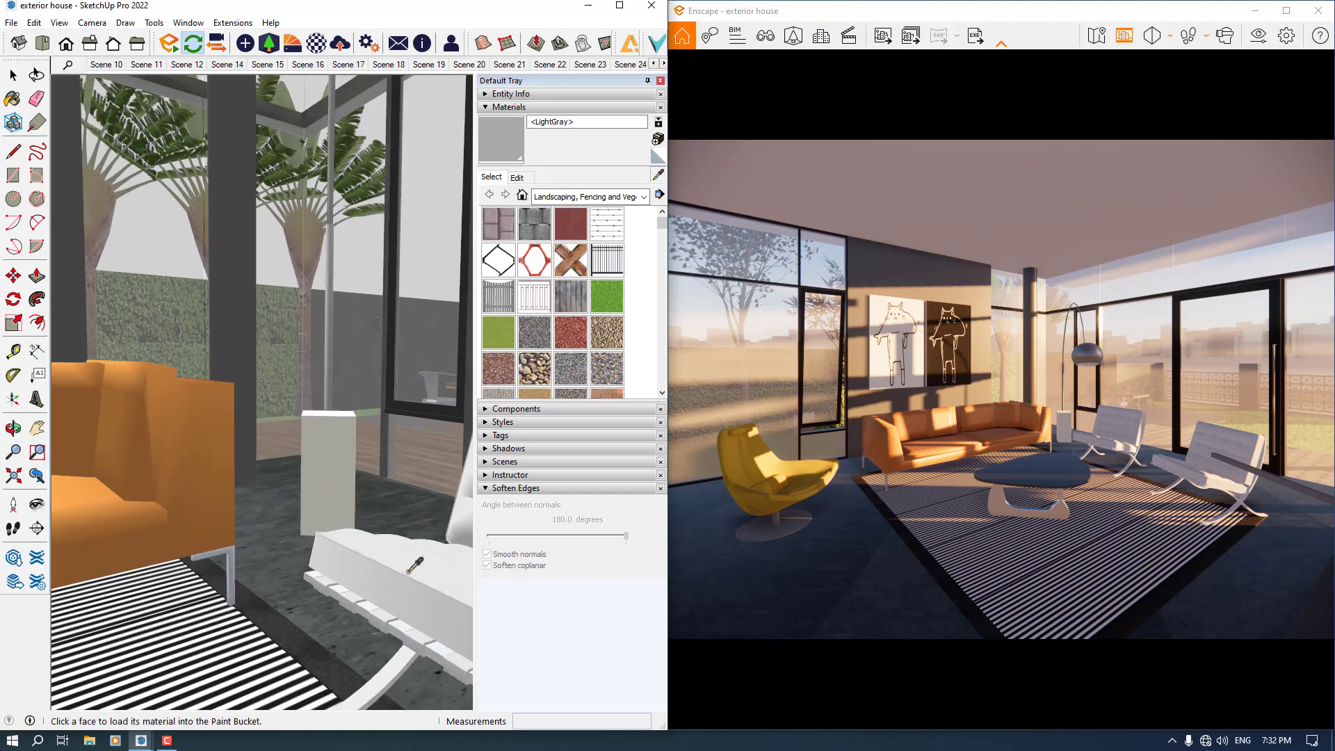
pyautogui.click(394, 581)
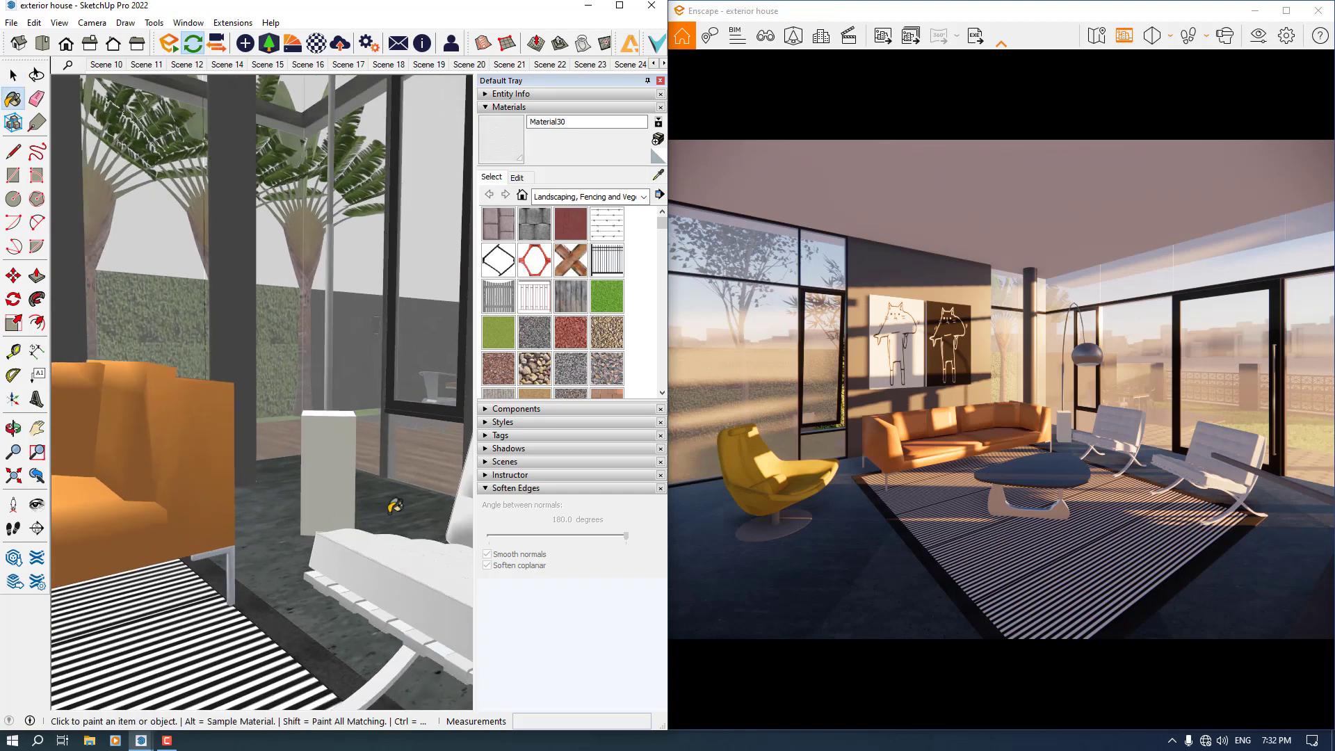
pyautogui.scroll(-1, 399, 512)
pyautogui.click(317, 44)
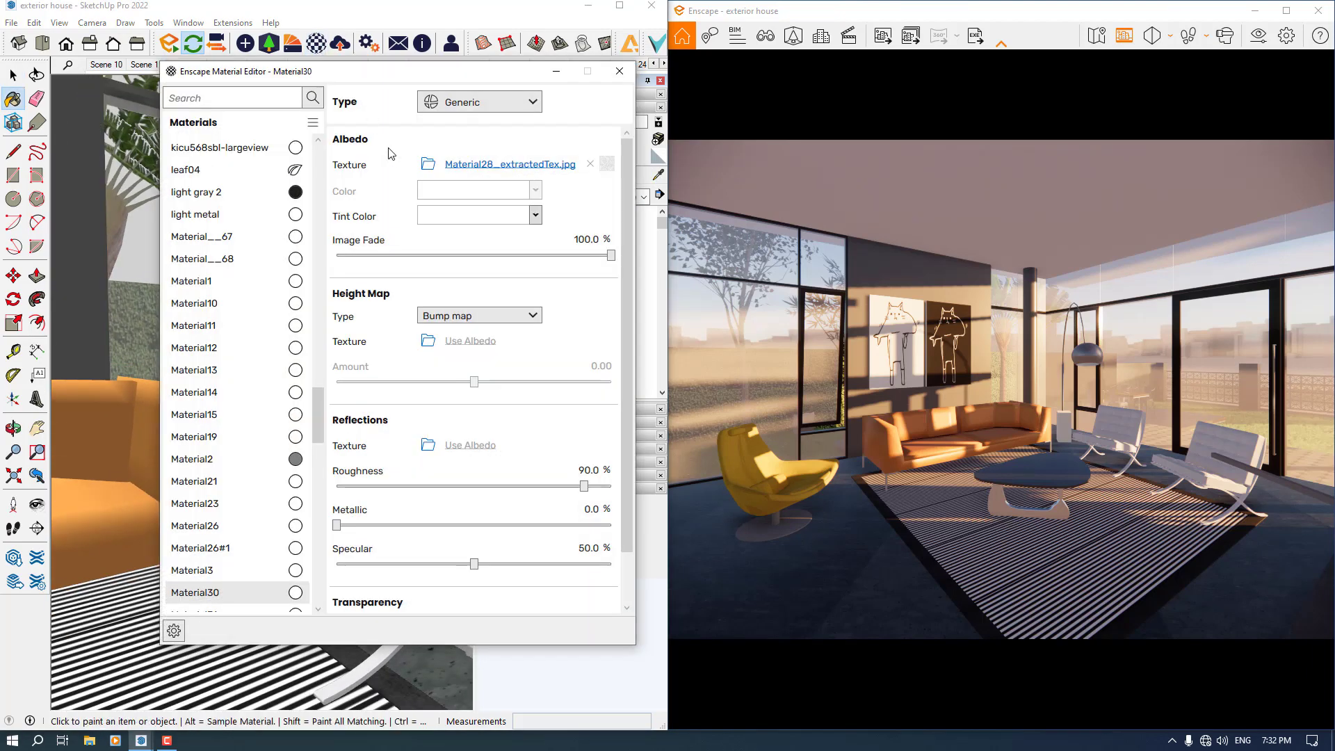
pyautogui.click(535, 214)
pyautogui.click(505, 306)
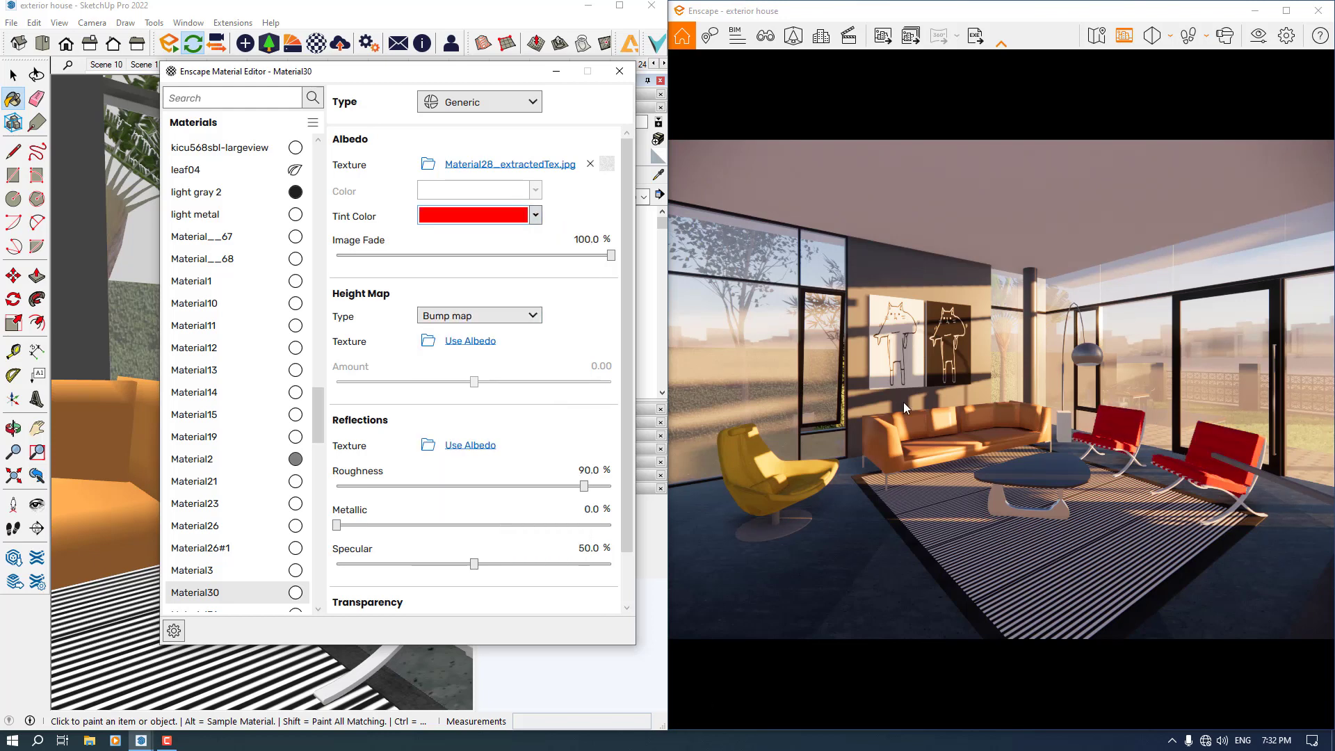
pyautogui.click(535, 216)
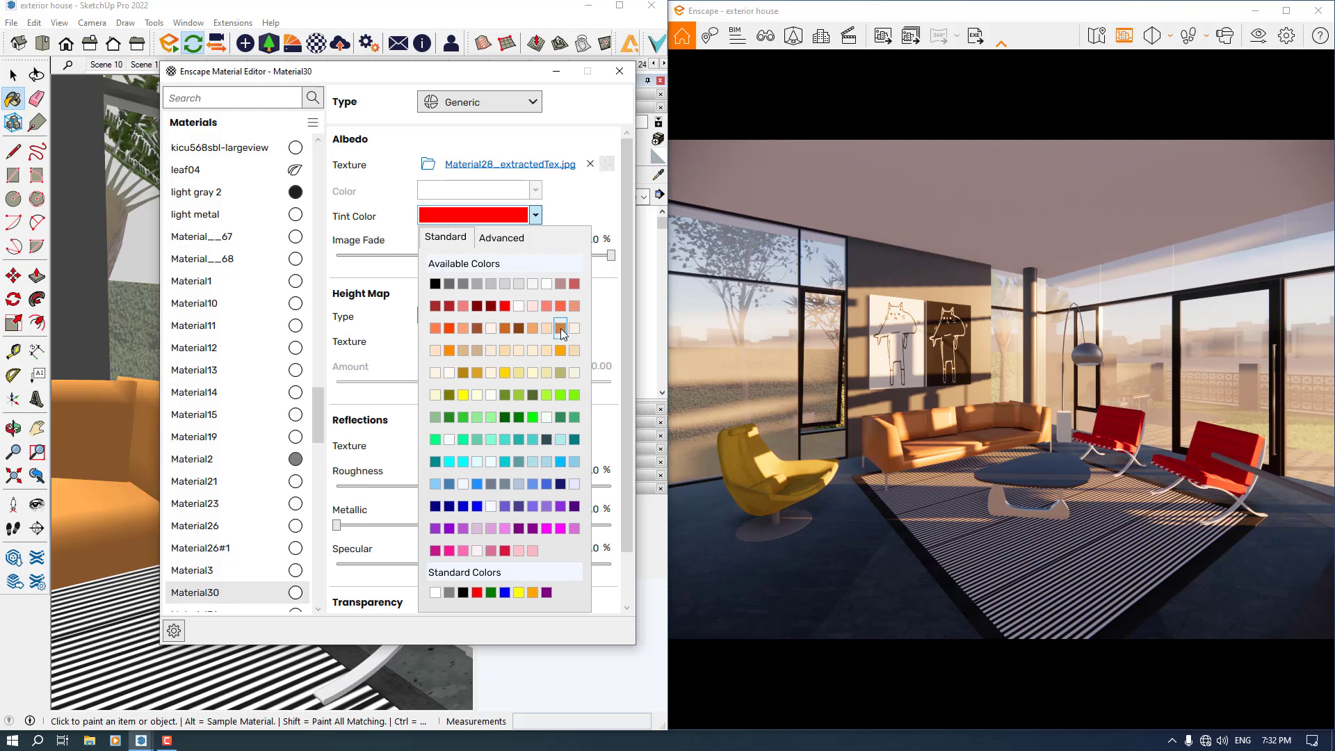
pyautogui.click(561, 329)
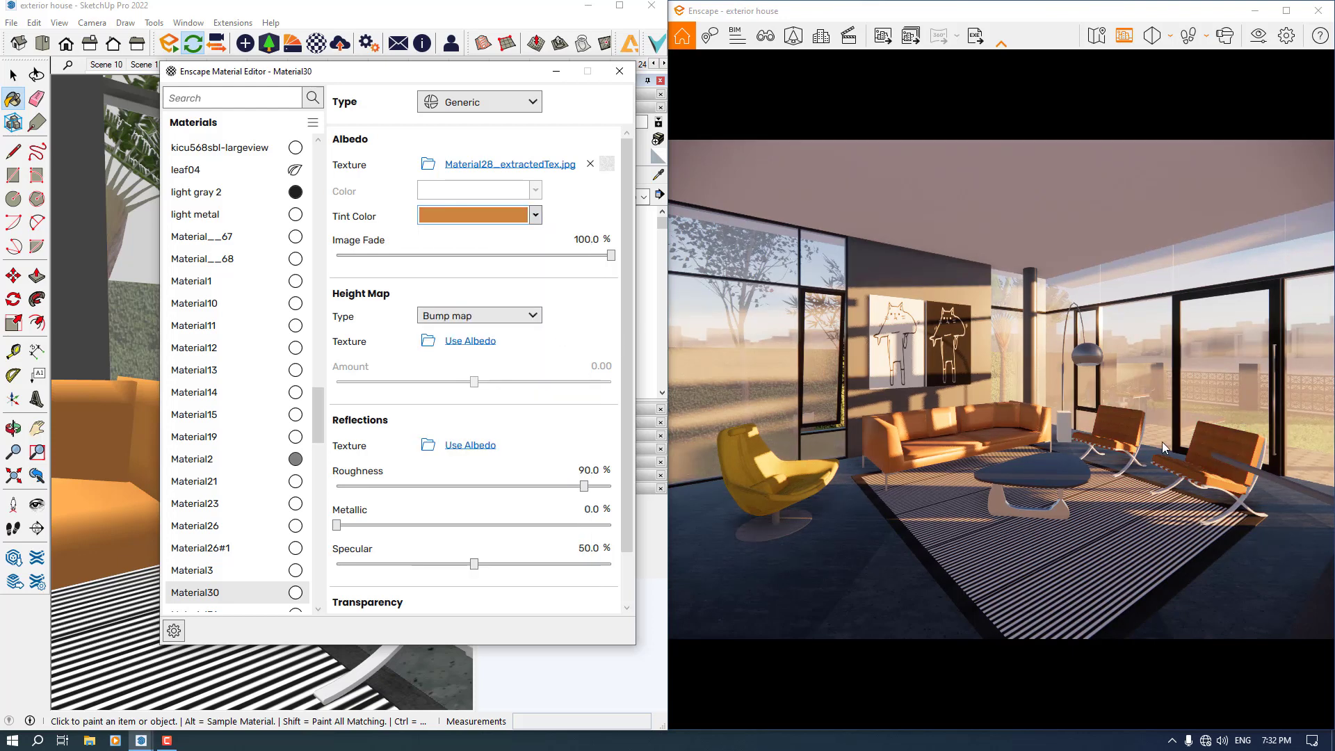
# Step: Set the lounge chair cushion material's roughness to 36%, metallic to 10% and specular to 71%
pyautogui.click(590, 471)
pyautogui.write('30.0')
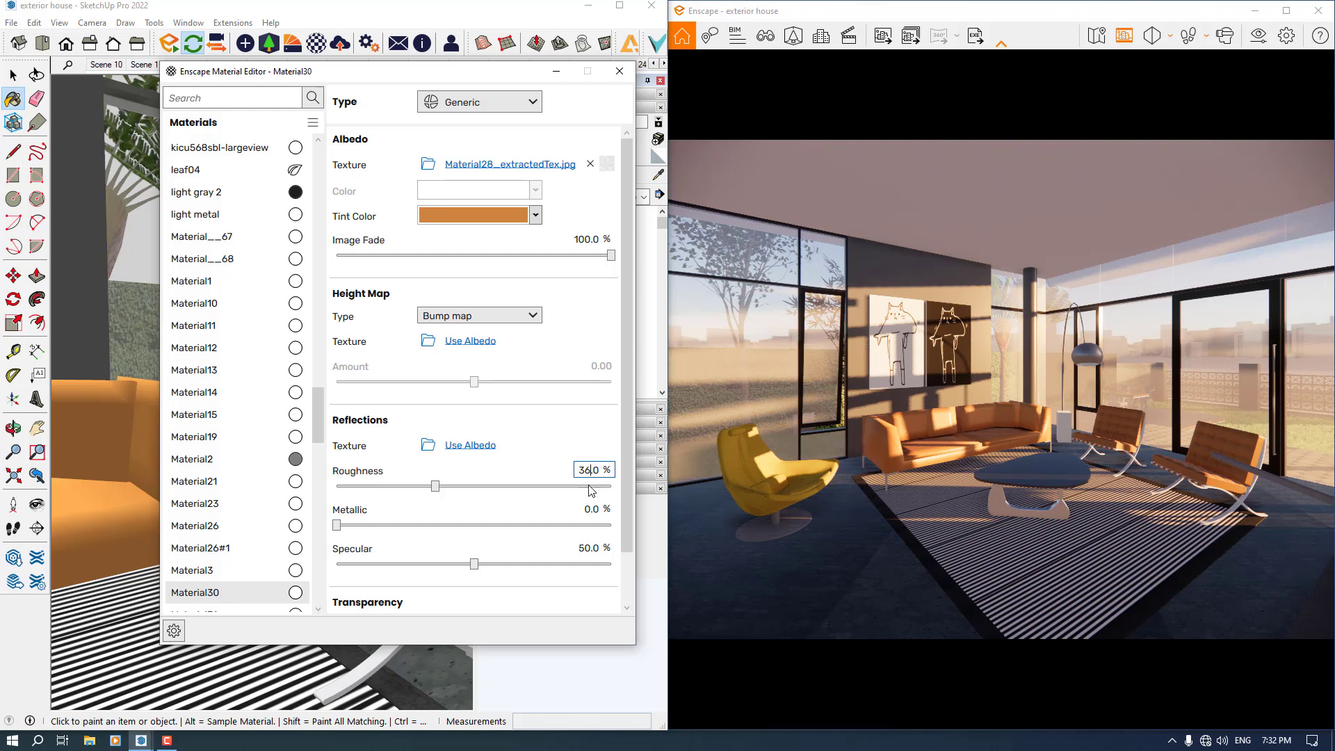
pyautogui.click(591, 509)
pyautogui.write('10.0')
pyautogui.click(590, 548)
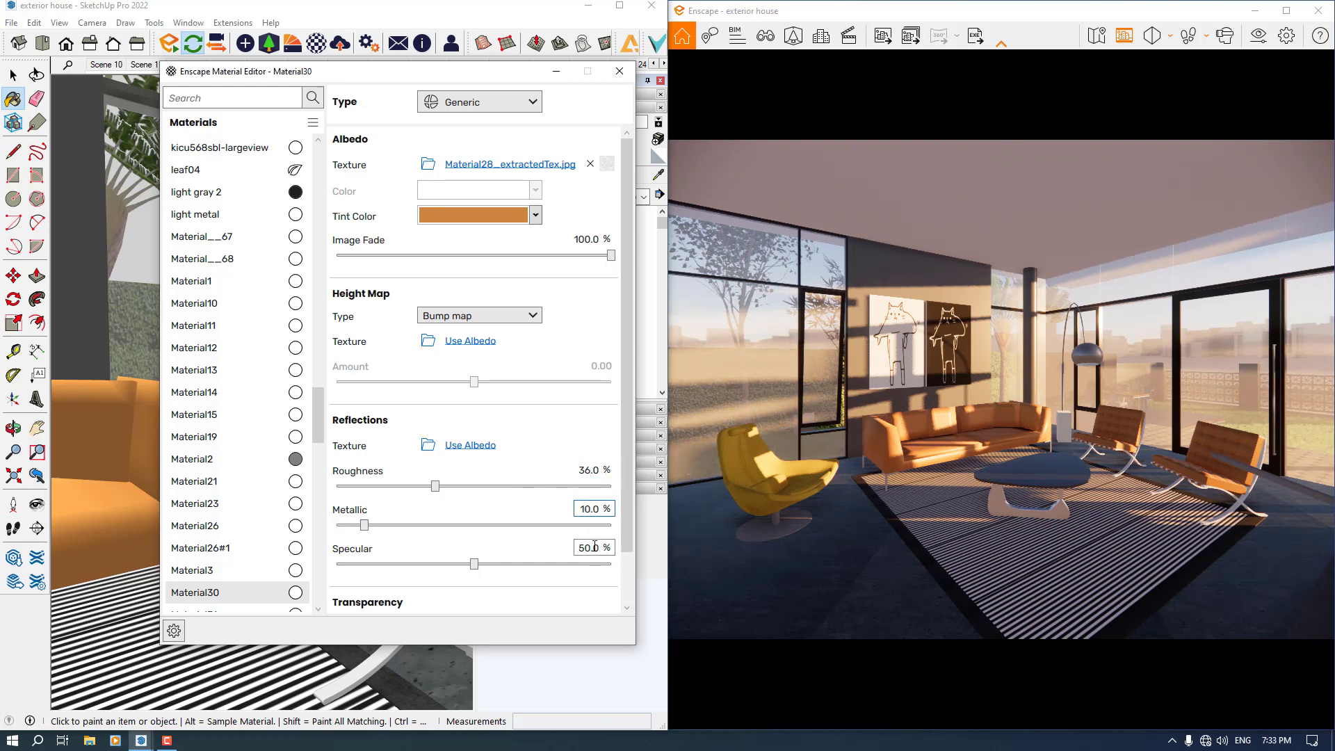
pyautogui.write('71.0')
# Step: Sample the yellow swivel chair's upholstery material and tint it the same orange-brown as the lounge chairs
pyautogui.click(660, 179)
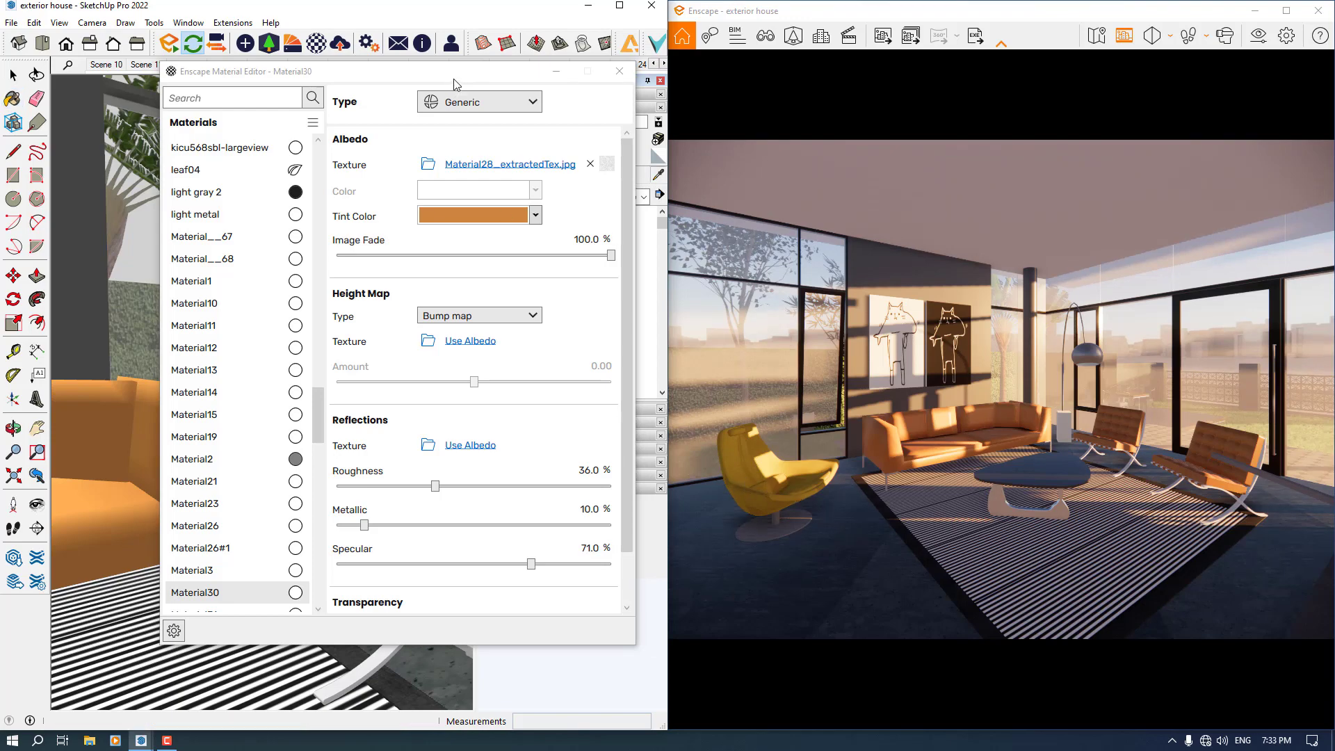
pyautogui.moveTo(451, 74); pyautogui.dragTo(897, 76)
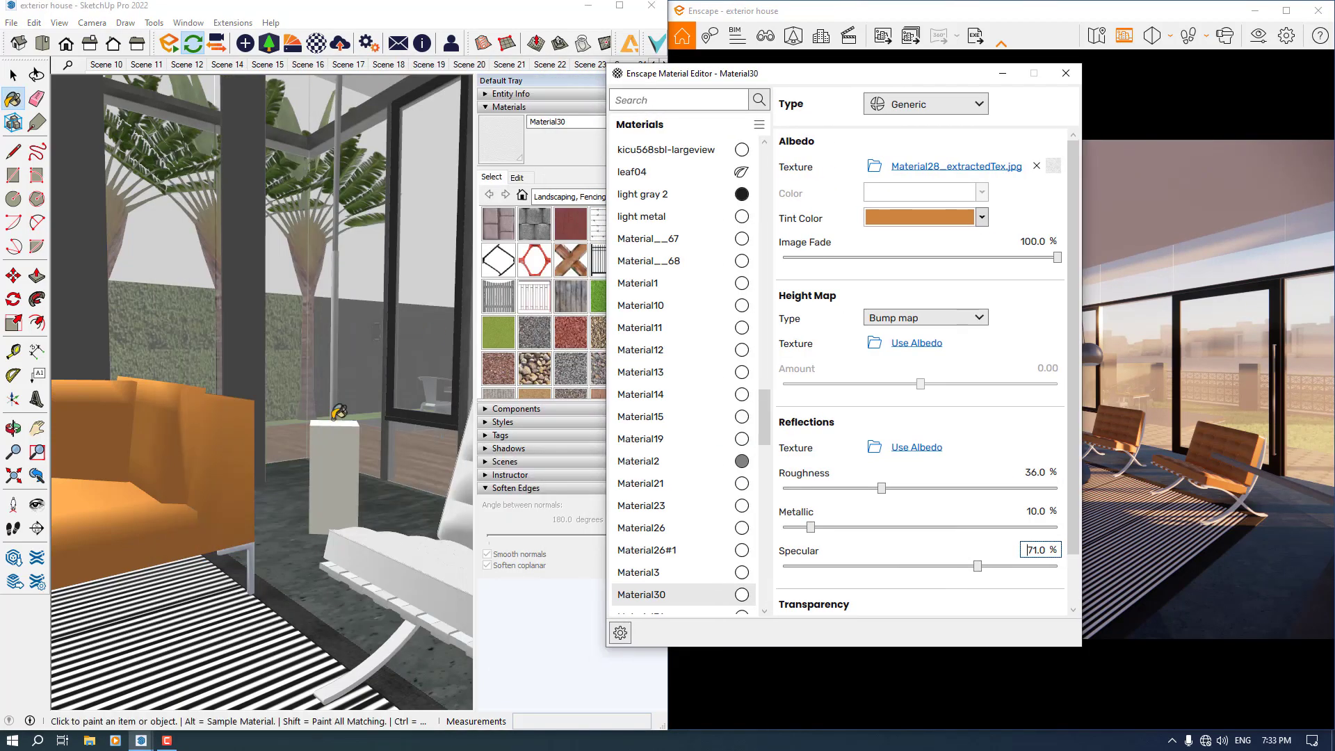
pyautogui.scroll(-5, 328, 423)
pyautogui.moveTo(335, 427)
pyautogui.mouseDown(button='middle')
pyautogui.moveTo(266, 444)
pyautogui.moveTo(551, 384)
pyautogui.mouseUp(button='middle')
pyautogui.moveTo(668, 82); pyautogui.dragTo(808, 110)
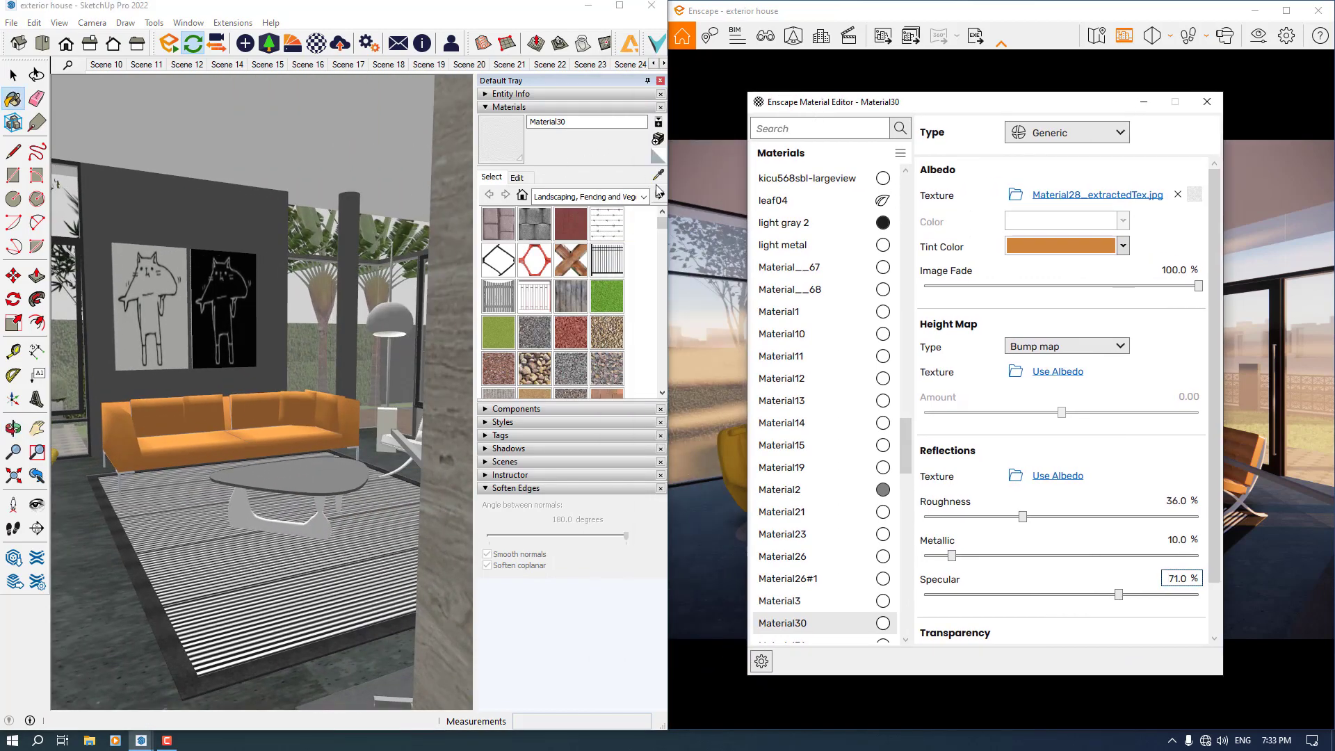
pyautogui.moveTo(426, 268)
pyautogui.mouseDown(button='middle')
pyautogui.moveTo(340, 390)
pyautogui.moveTo(369, 410)
pyautogui.mouseUp(button='middle')
pyautogui.scroll(2, 381, 422)
pyautogui.scroll(3, 381, 423)
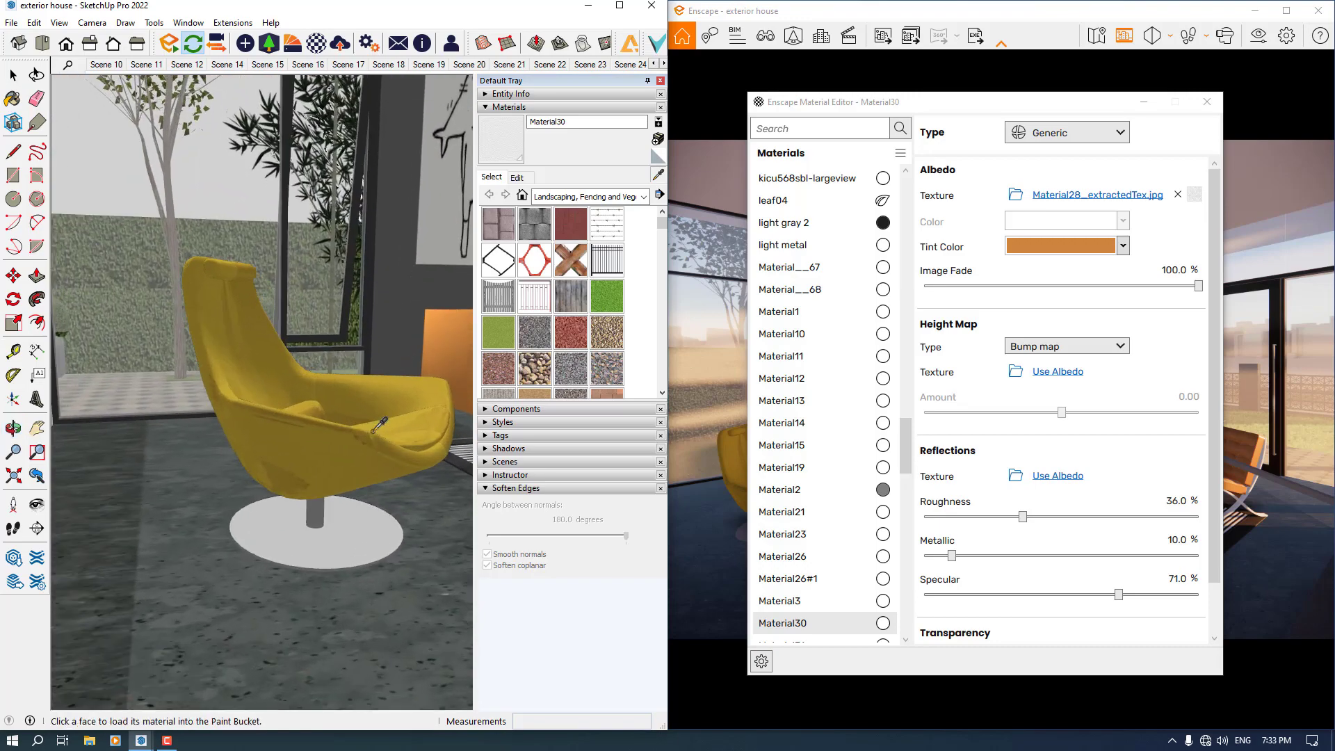
pyautogui.click(378, 395)
pyautogui.moveTo(850, 108)
pyautogui.mouseDown()
pyautogui.moveTo(346, 96)
pyautogui.moveTo(189, 75)
pyautogui.mouseUp()
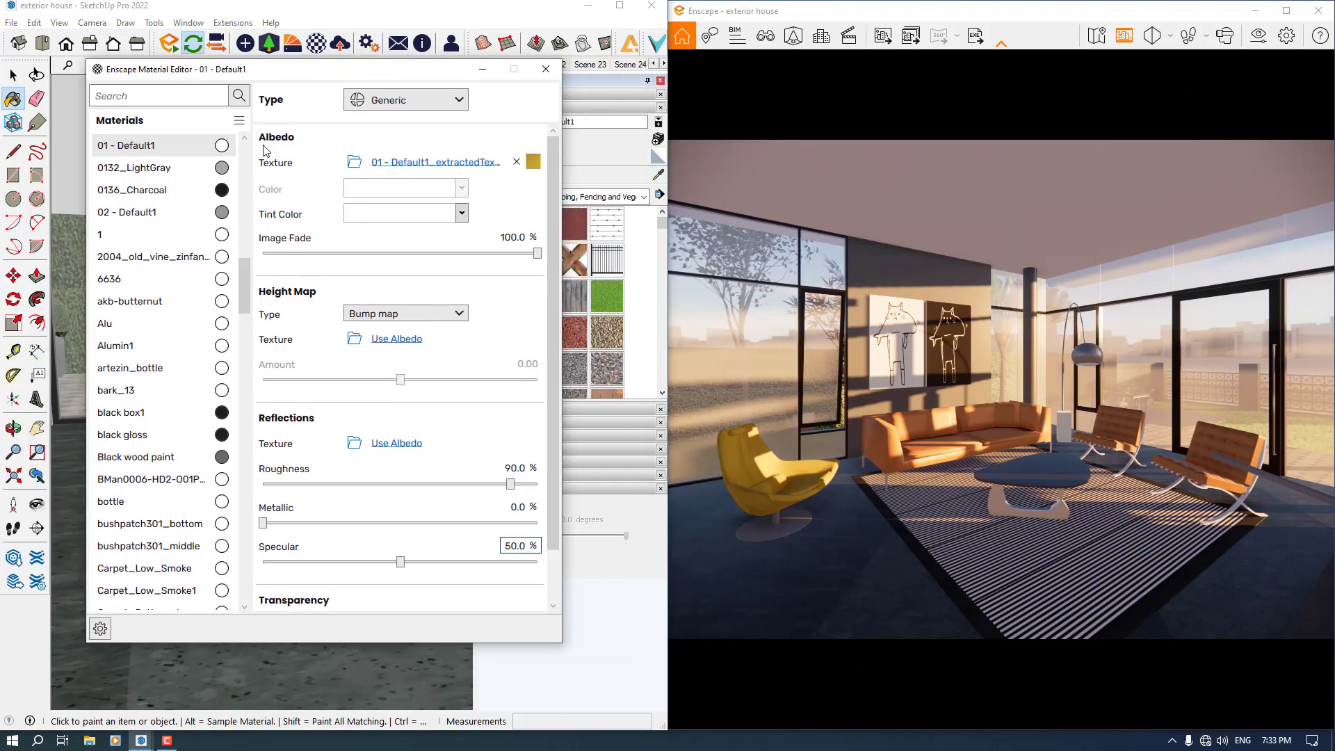
pyautogui.click(461, 213)
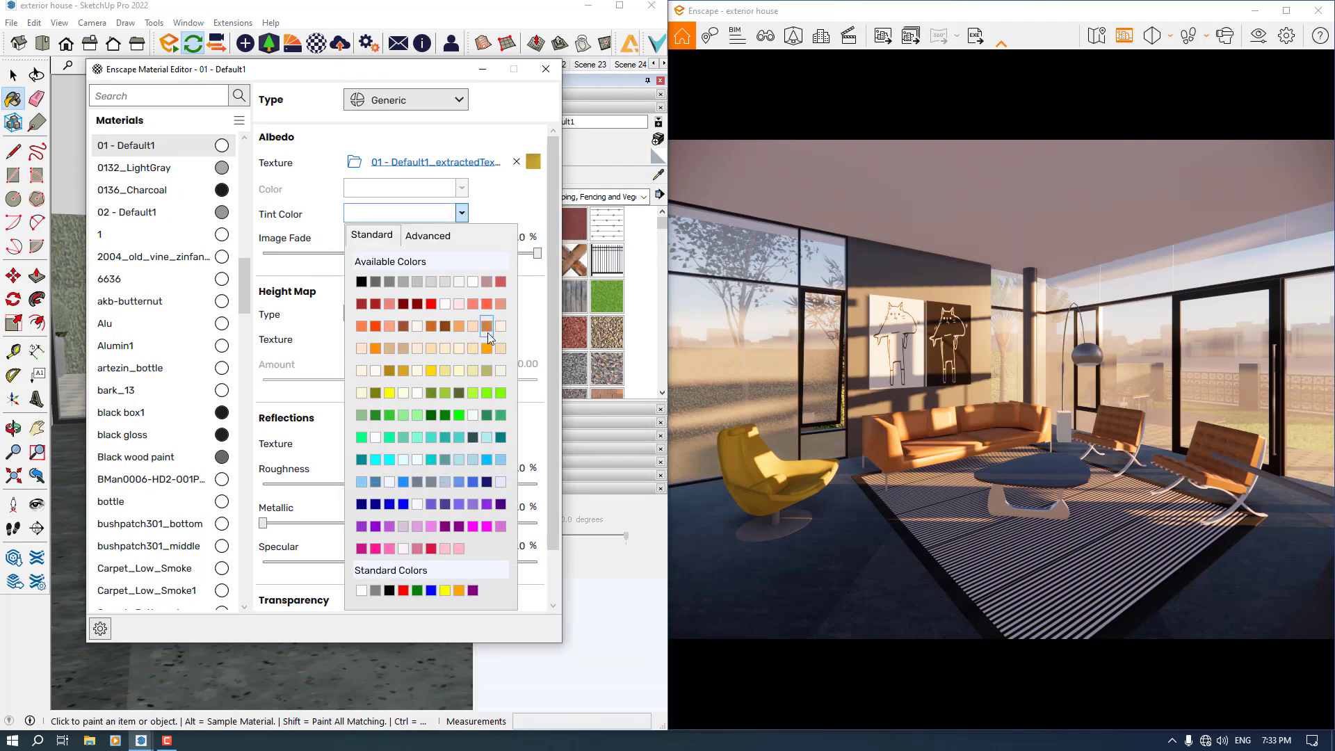
pyautogui.click(490, 339)
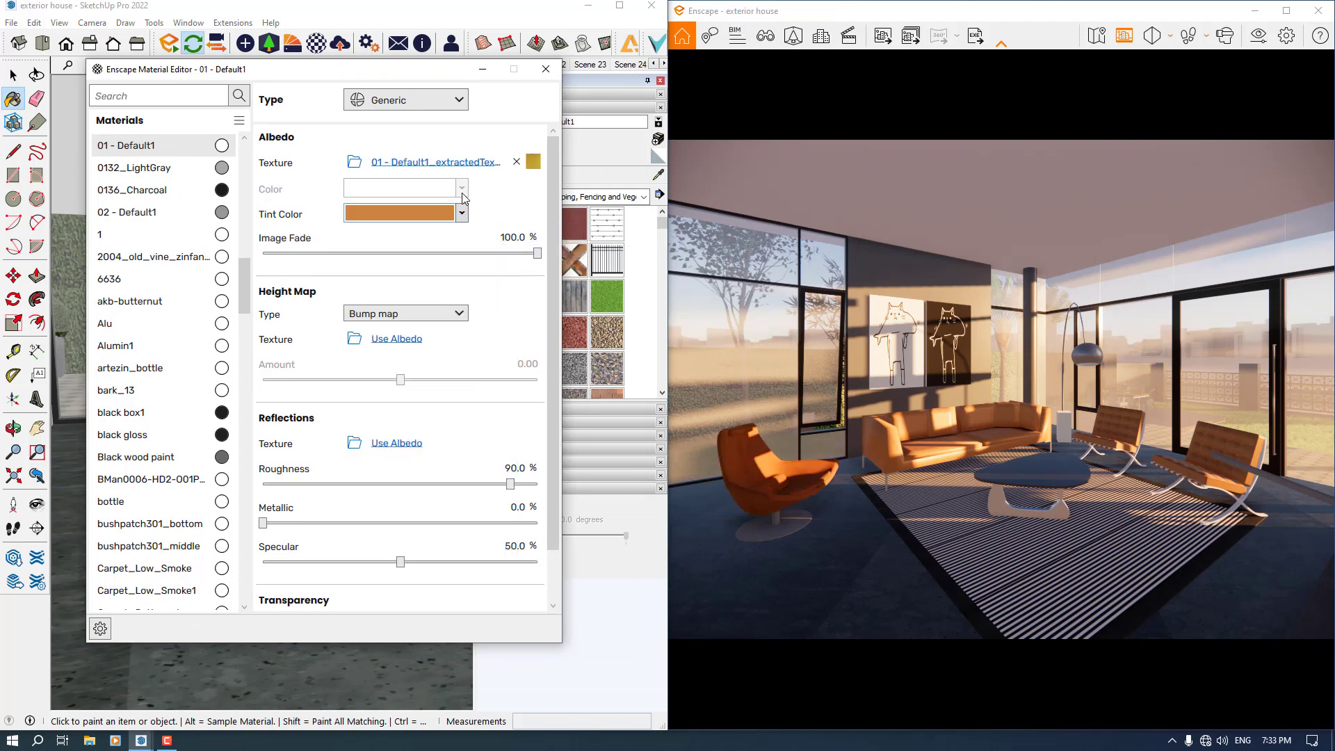
# Step: Set the image fade of the swivel chair's upholstery material to 74%
pyautogui.click(502, 237)
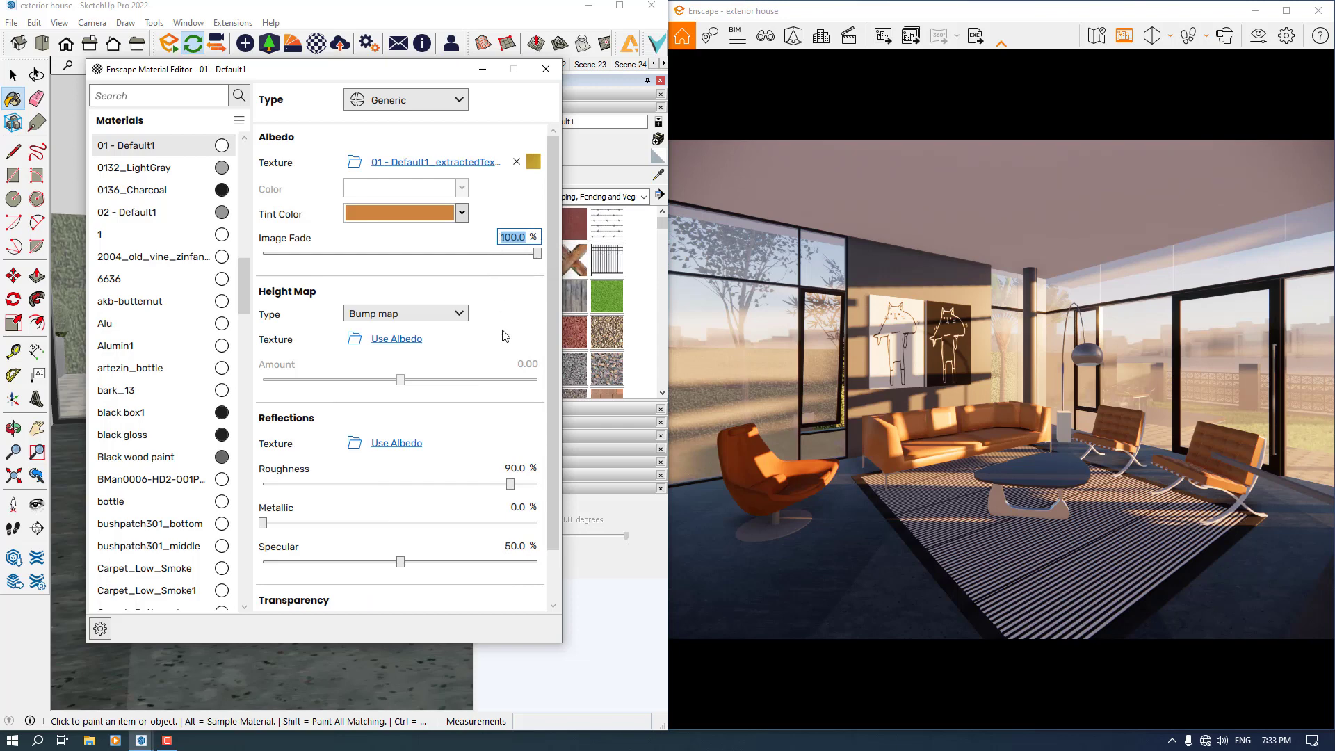
pyautogui.write('60')
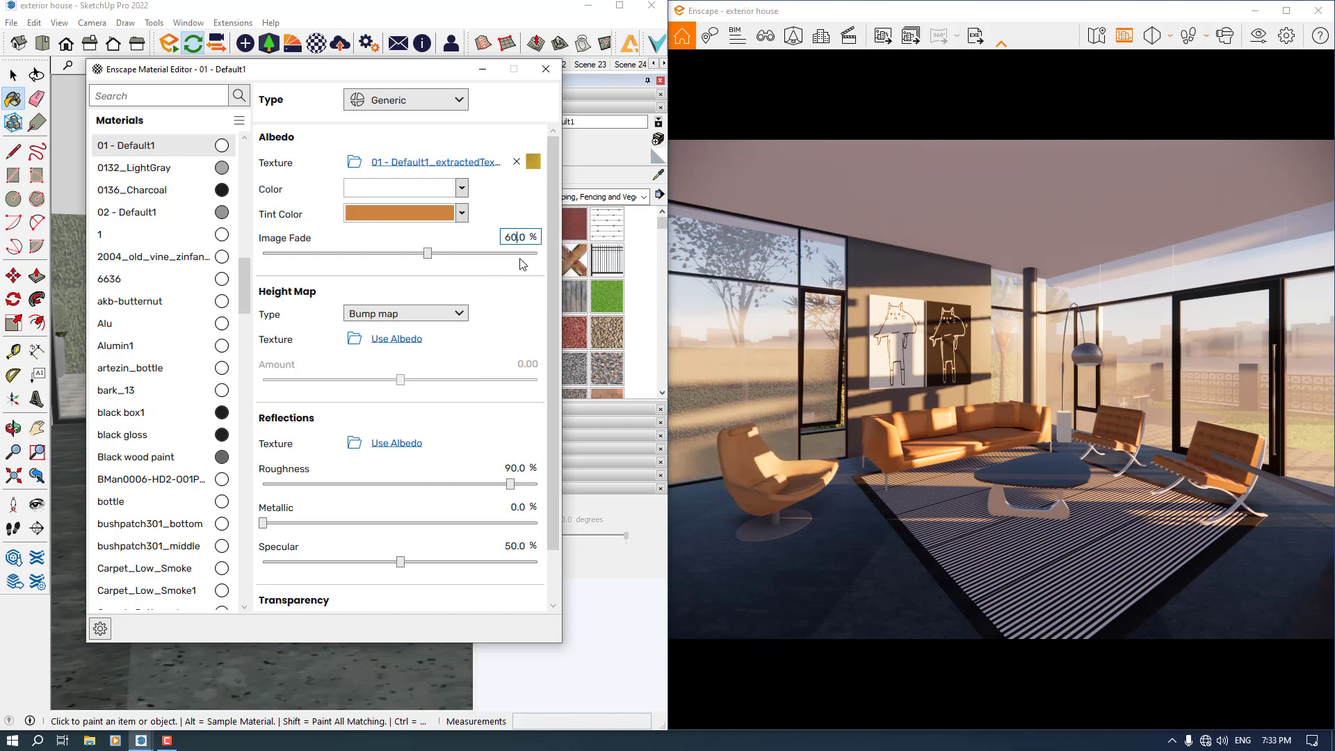
pyautogui.doubleClick(526, 235)
pyautogui.write('74')
pyautogui.press('Return')
# Step: Set the swivel chair upholstery's roughness to 32%, metallic to 6% and specular to 64%, and minimise the material editor
pyautogui.click(511, 468)
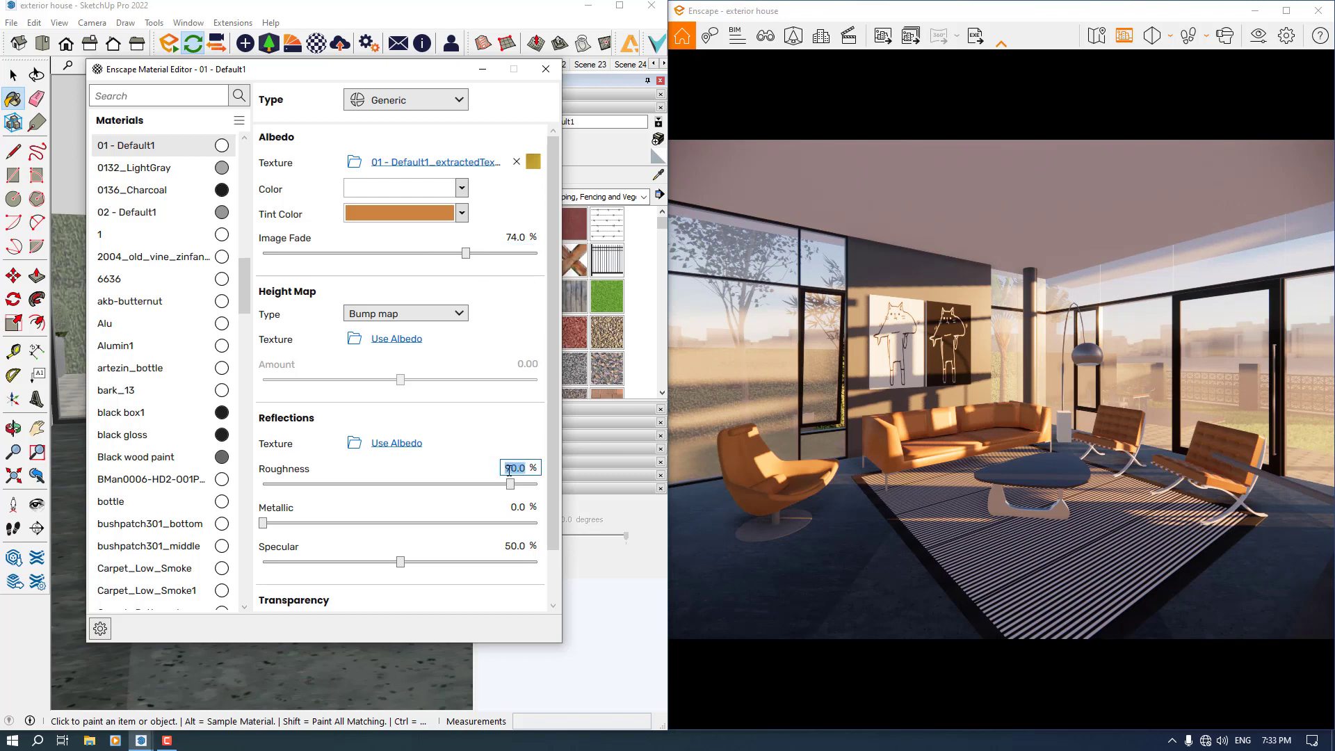
pyautogui.write('16')
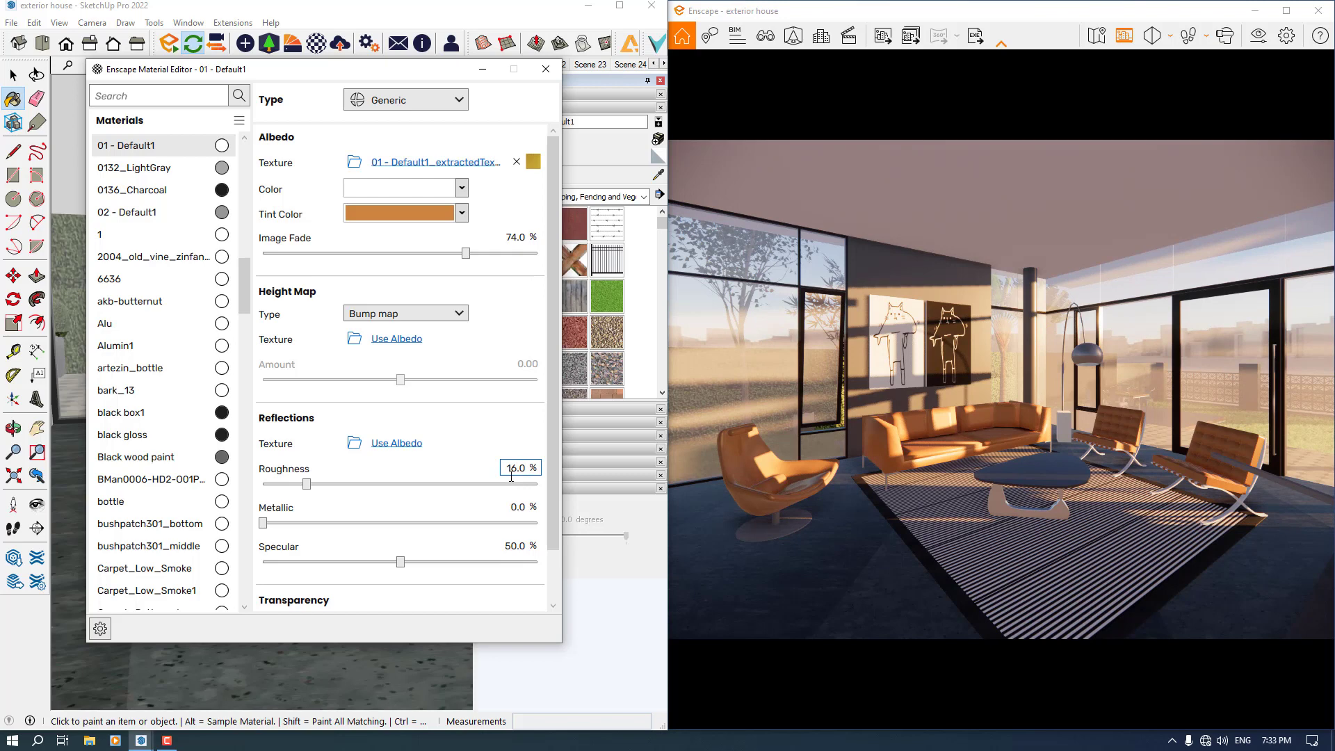
pyautogui.moveTo(526, 468); pyautogui.dragTo(450, 474)
pyautogui.write('32')
pyautogui.doubleClick(519, 511)
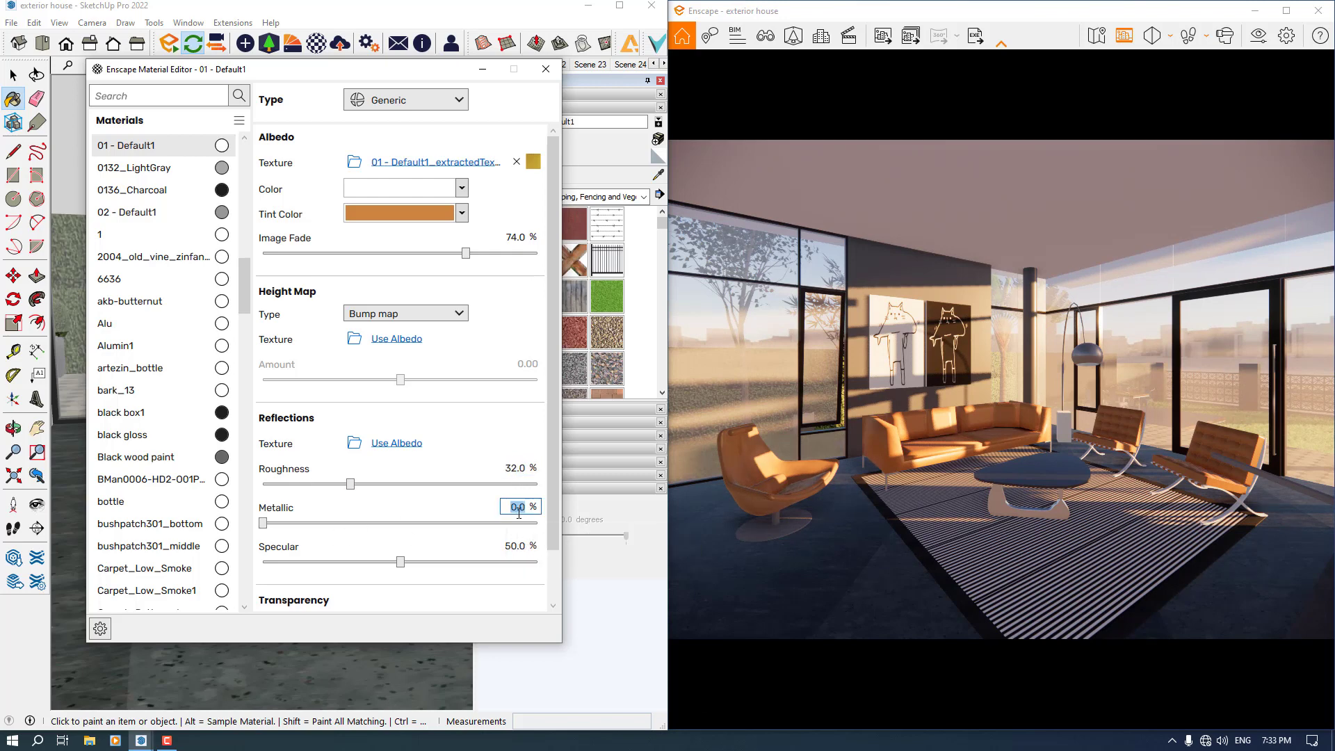
pyautogui.write('6')
pyautogui.doubleClick(516, 547)
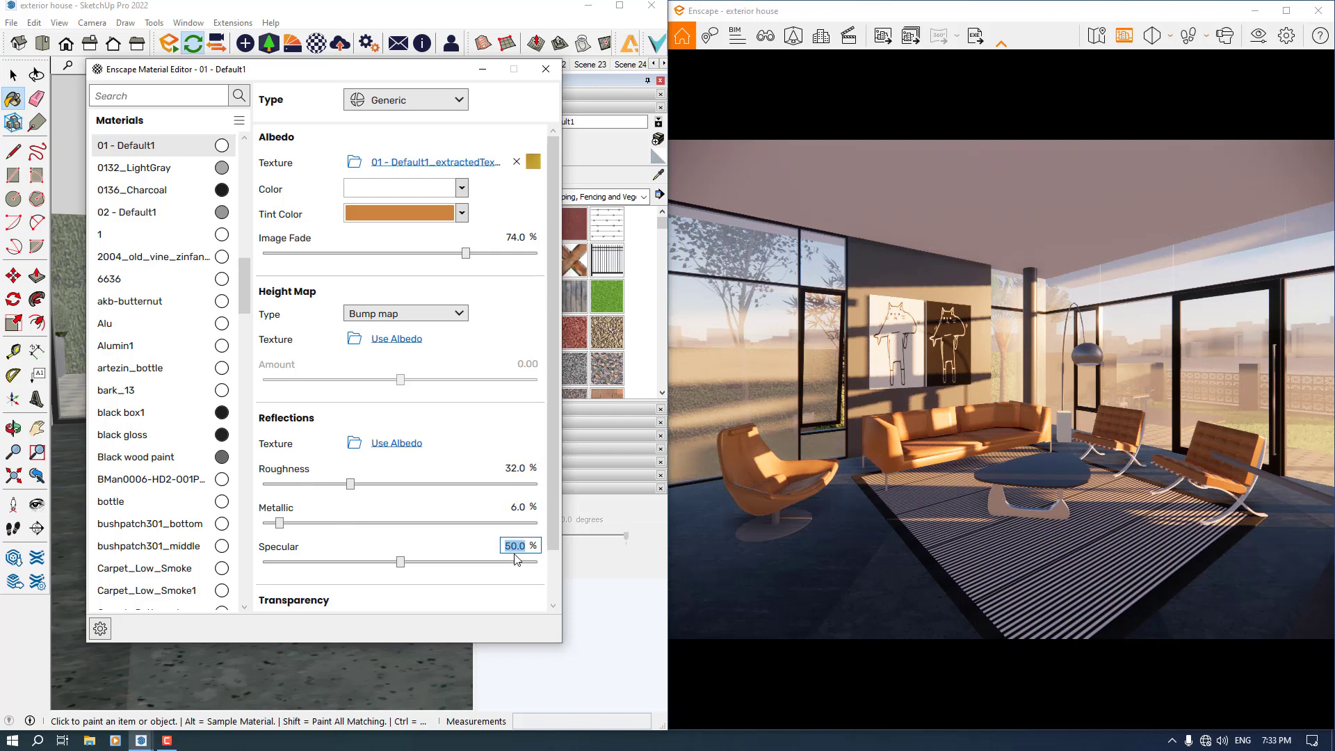
pyautogui.write('64')
pyautogui.click(482, 69)
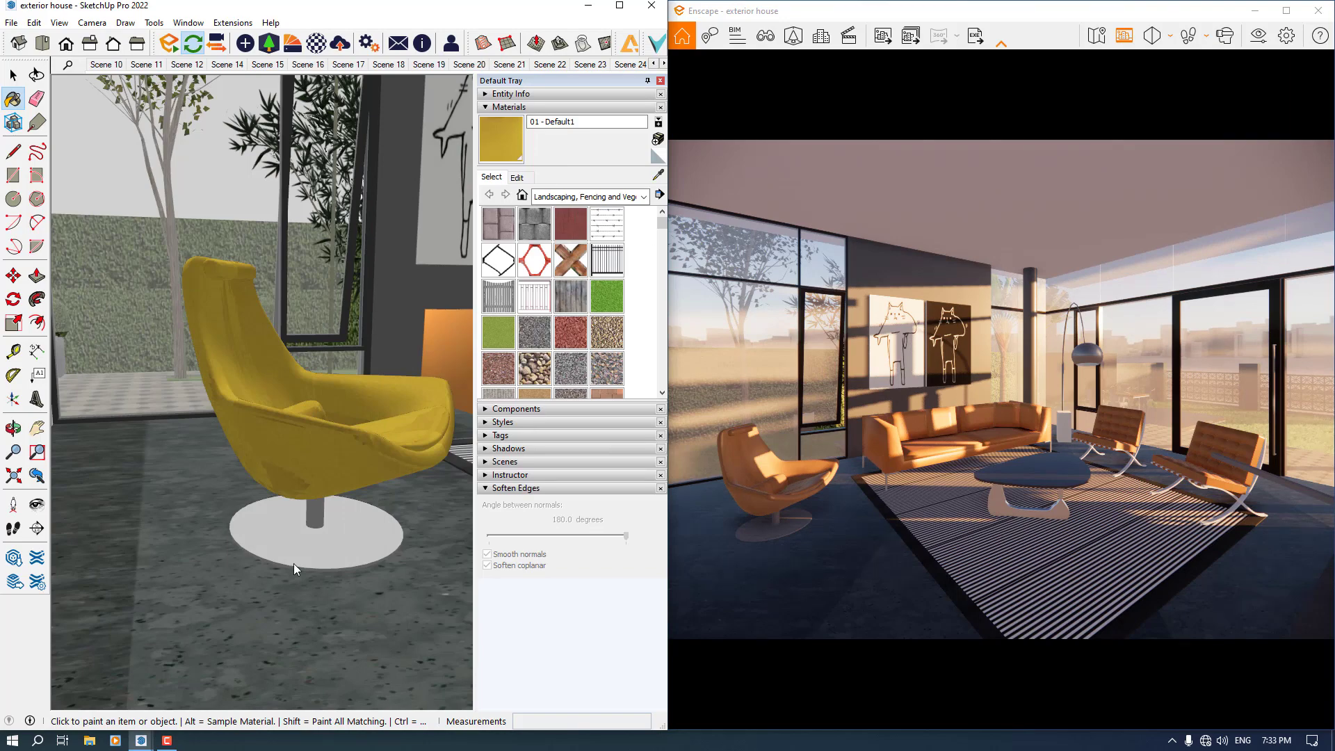
# Step: Sample the swivel chair's pedestal material and set its roughness to 4%
pyautogui.scroll(4, 296, 568)
pyautogui.keyDown('alt'); pyautogui.click(319, 513); pyautogui.keyUp('alt')
pyautogui.scroll(-3, 327, 417)
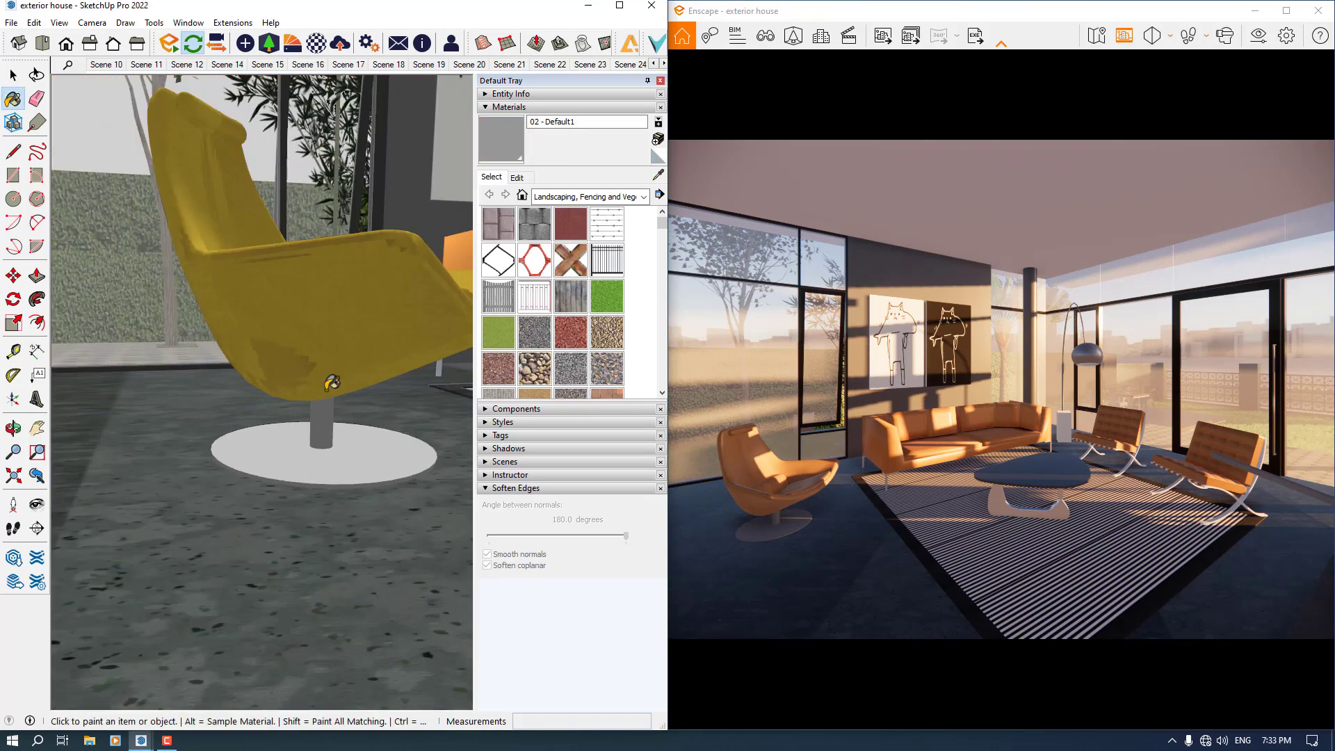
pyautogui.click(317, 43)
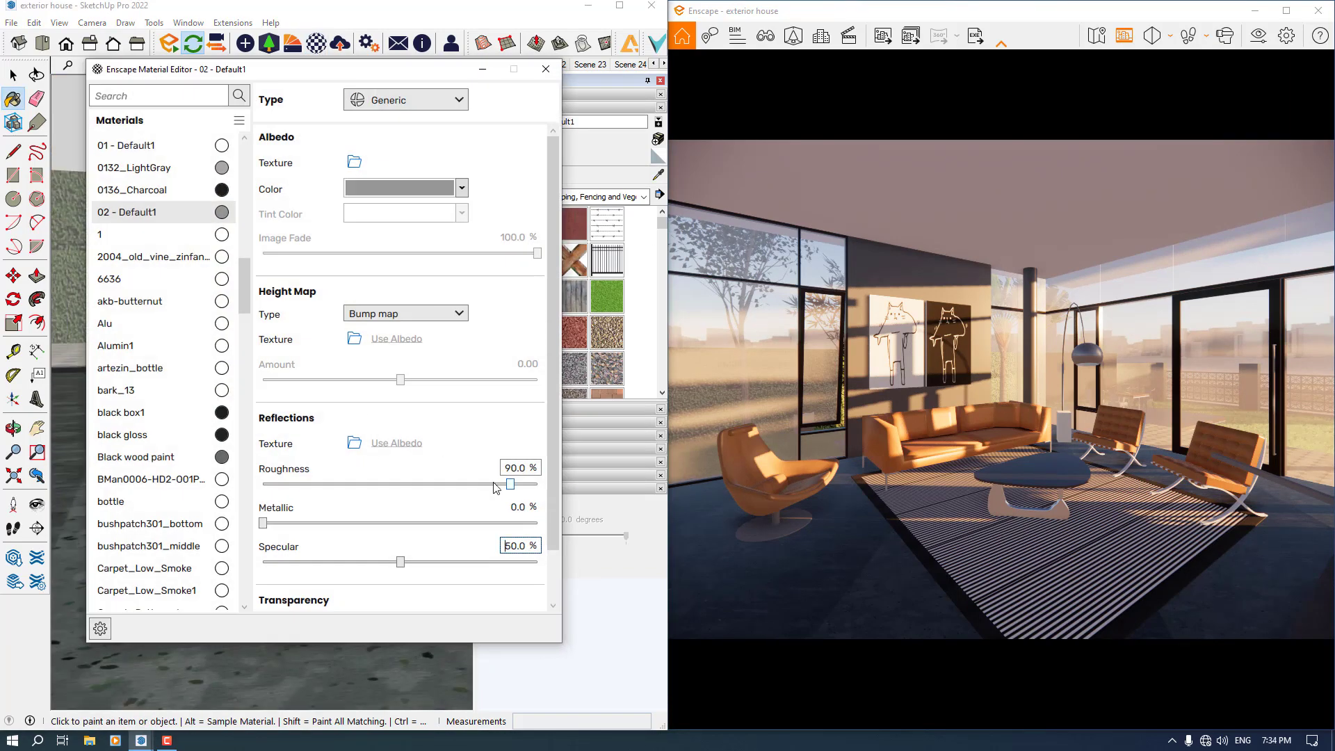
pyautogui.click(522, 468)
pyautogui.write('4')
pyautogui.press('Return')
# Step: Set the pedestal material's metallic to 100% and its albedo colour to white
pyautogui.click(523, 507)
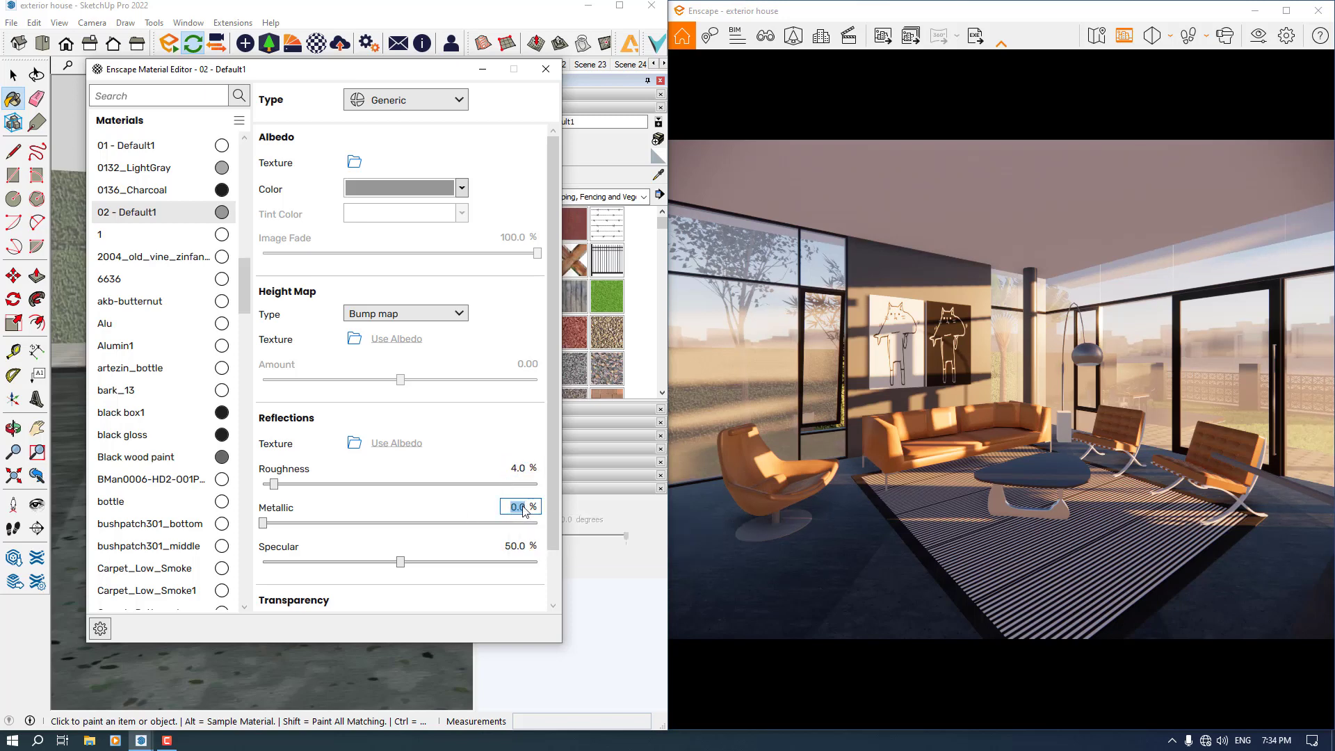
pyautogui.write('46')
pyautogui.press('Return')
pyautogui.click(526, 506)
pyautogui.write('100')
pyautogui.press('Return')
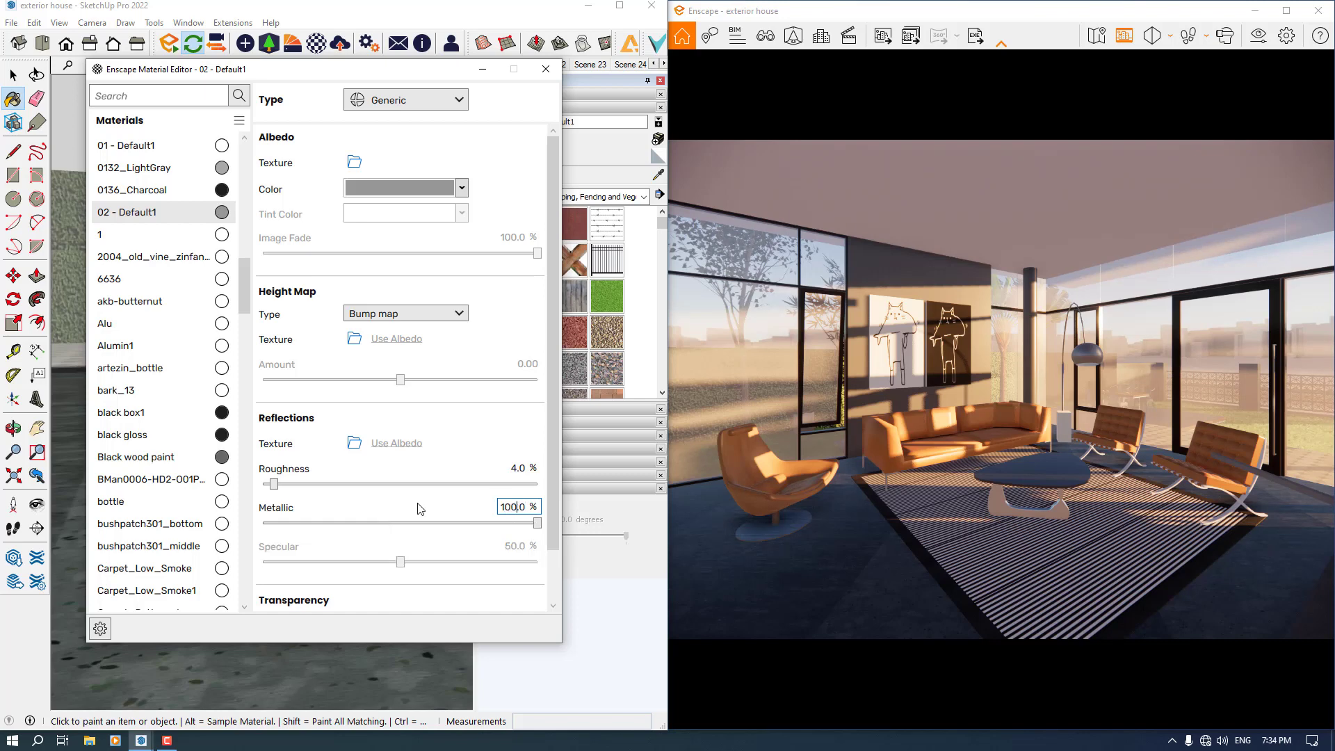
pyautogui.click(462, 188)
pyautogui.click(469, 262)
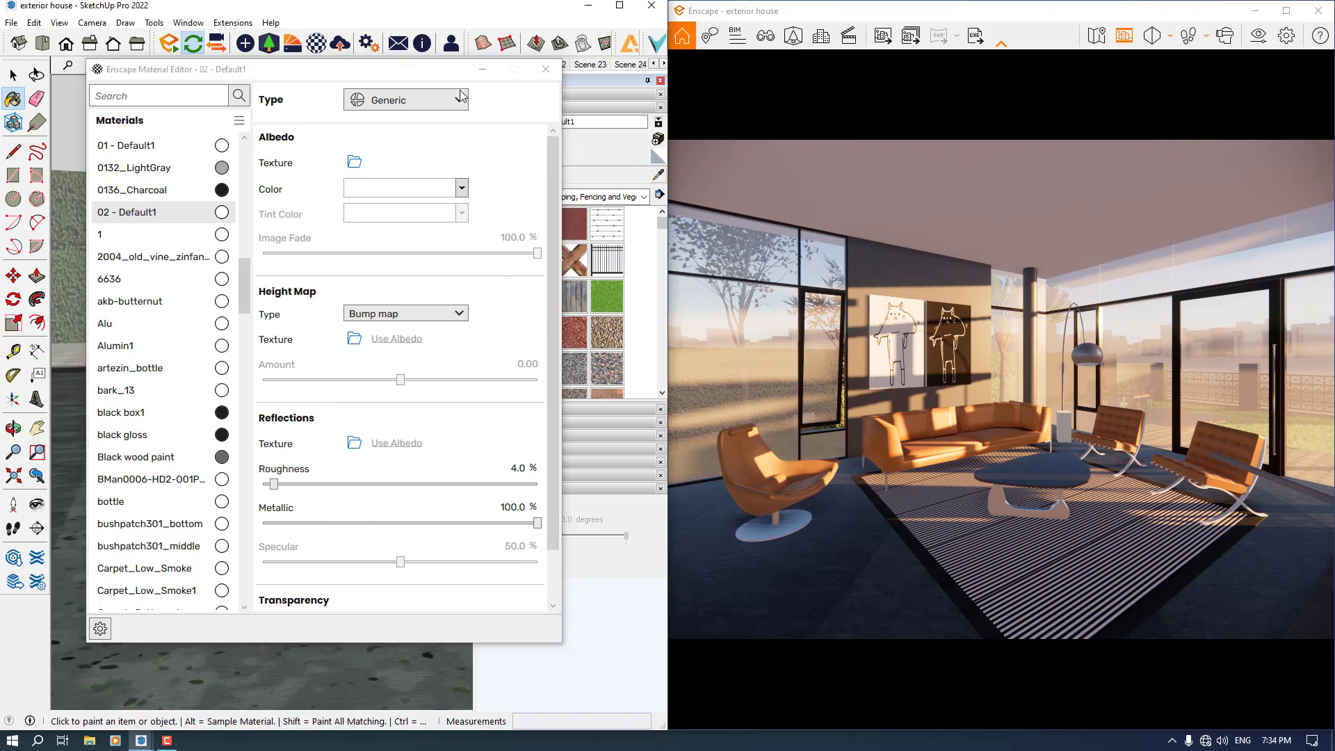
# Step: Sample the sofa leg's metal material and set its roughness to 4% and image fade to 50%
pyautogui.moveTo(403, 72); pyautogui.dragTo(997, 121)
pyautogui.moveTo(429, 377)
pyautogui.keyDown('shift'); pyautogui.mouseDown(button='middle')
pyautogui.moveTo(185, 378)
pyautogui.moveTo(236, 379)
pyautogui.mouseUp(button='middle'); pyautogui.keyUp('shift')
pyautogui.scroll(6, 285, 386)
pyautogui.click(284, 387)
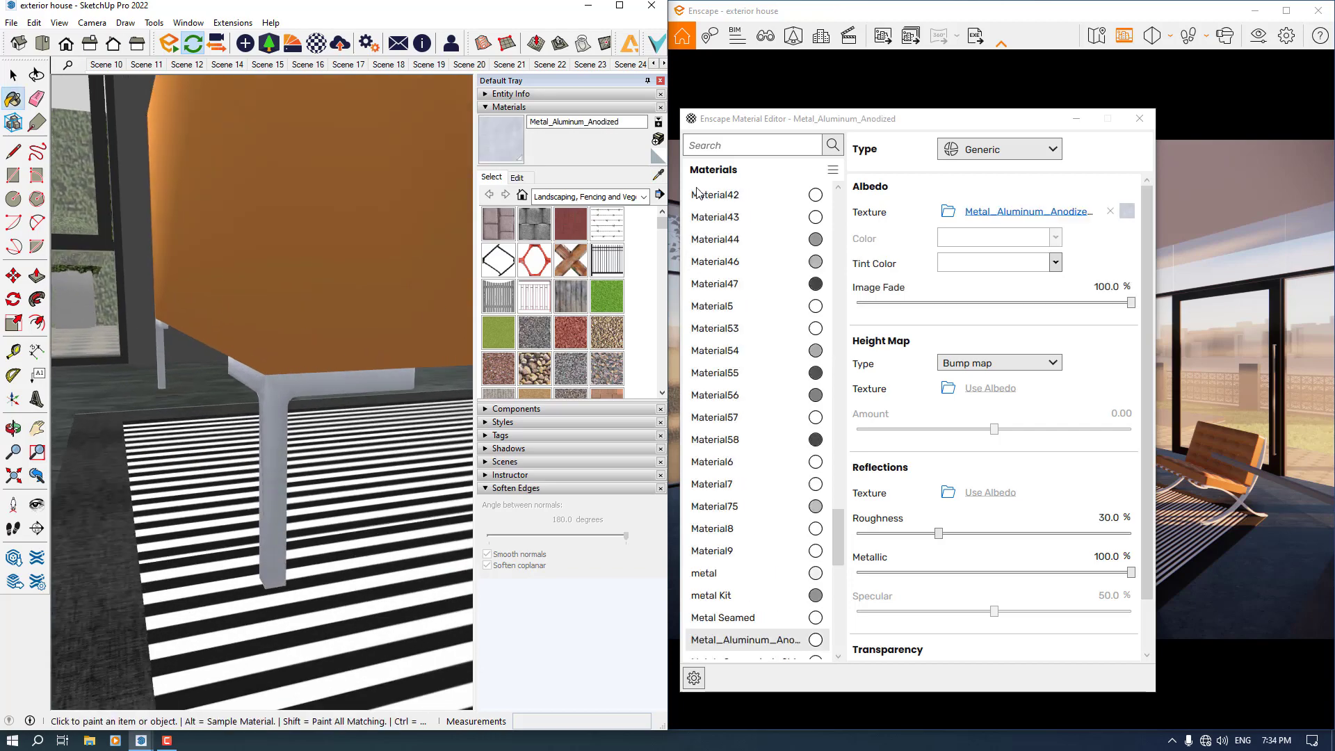
pyautogui.moveTo(762, 127); pyautogui.dragTo(81, 103)
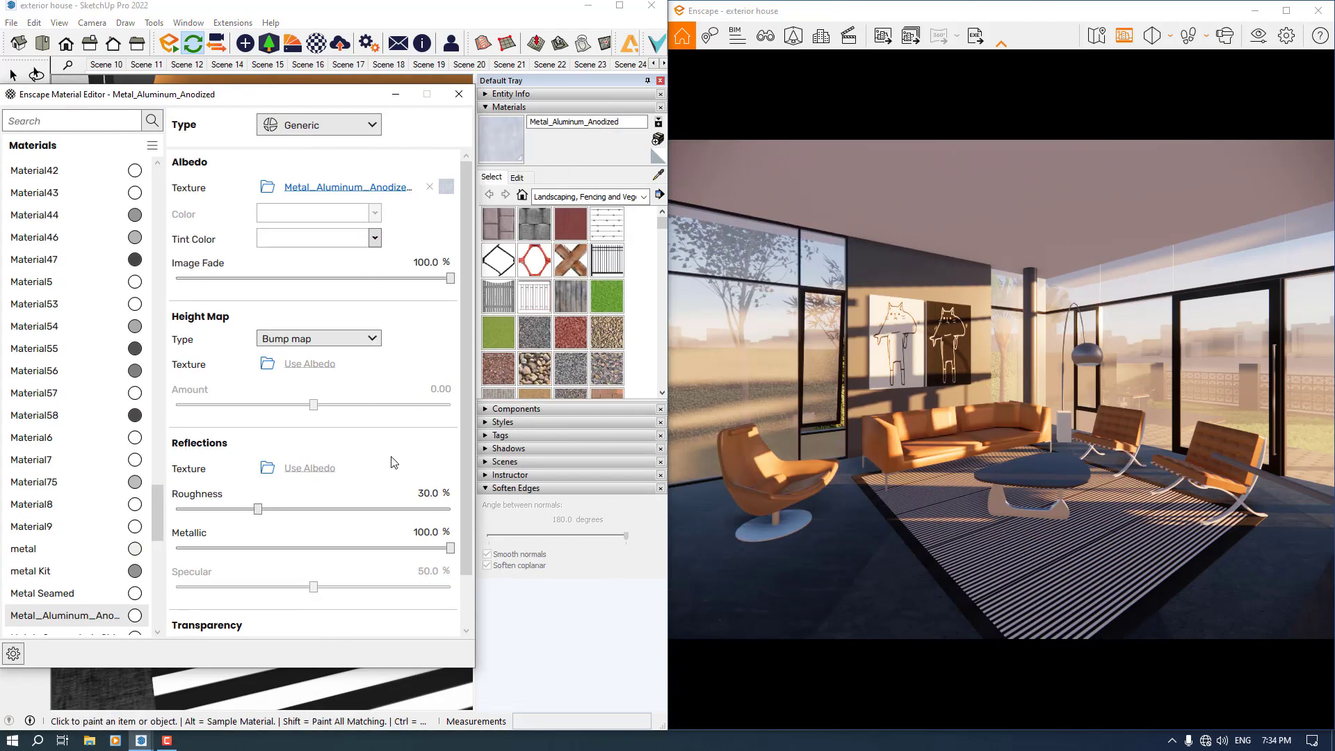
pyautogui.click(430, 493)
pyautogui.doubleClick(430, 493)
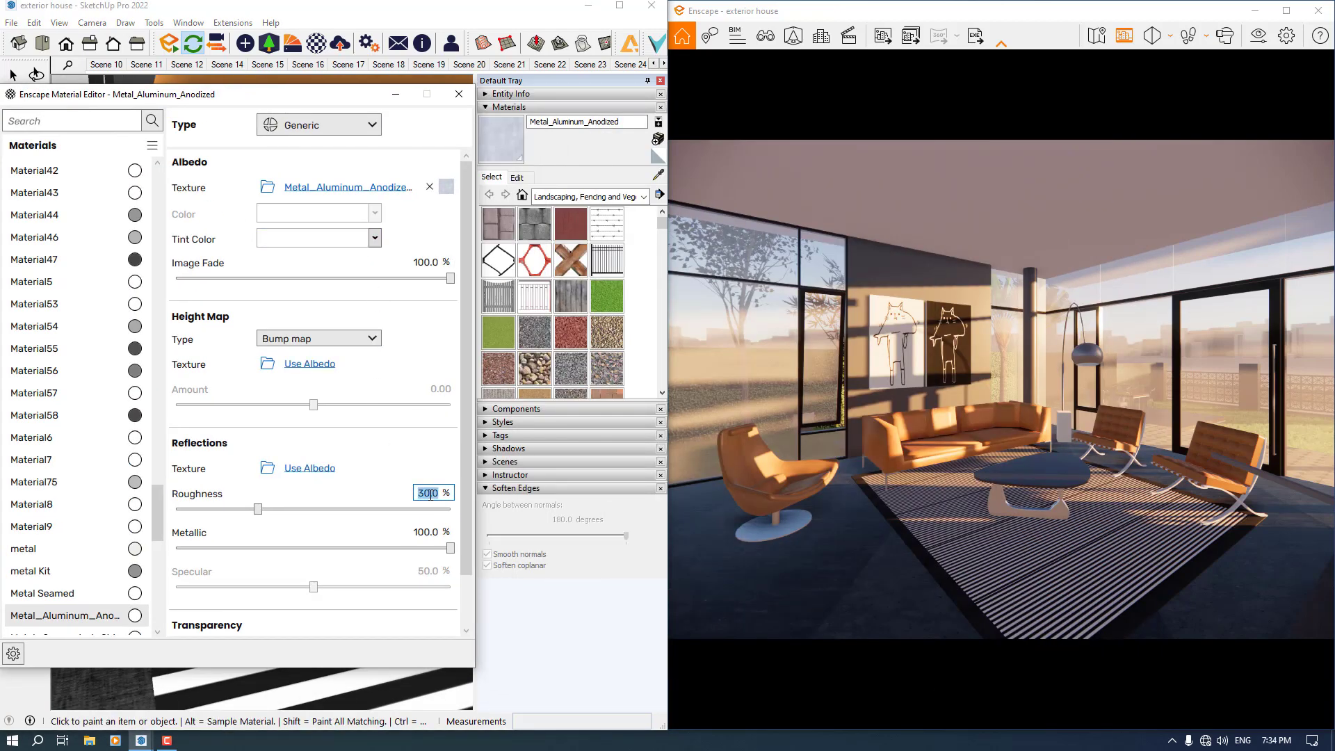
pyautogui.write('4')
pyautogui.click(374, 237)
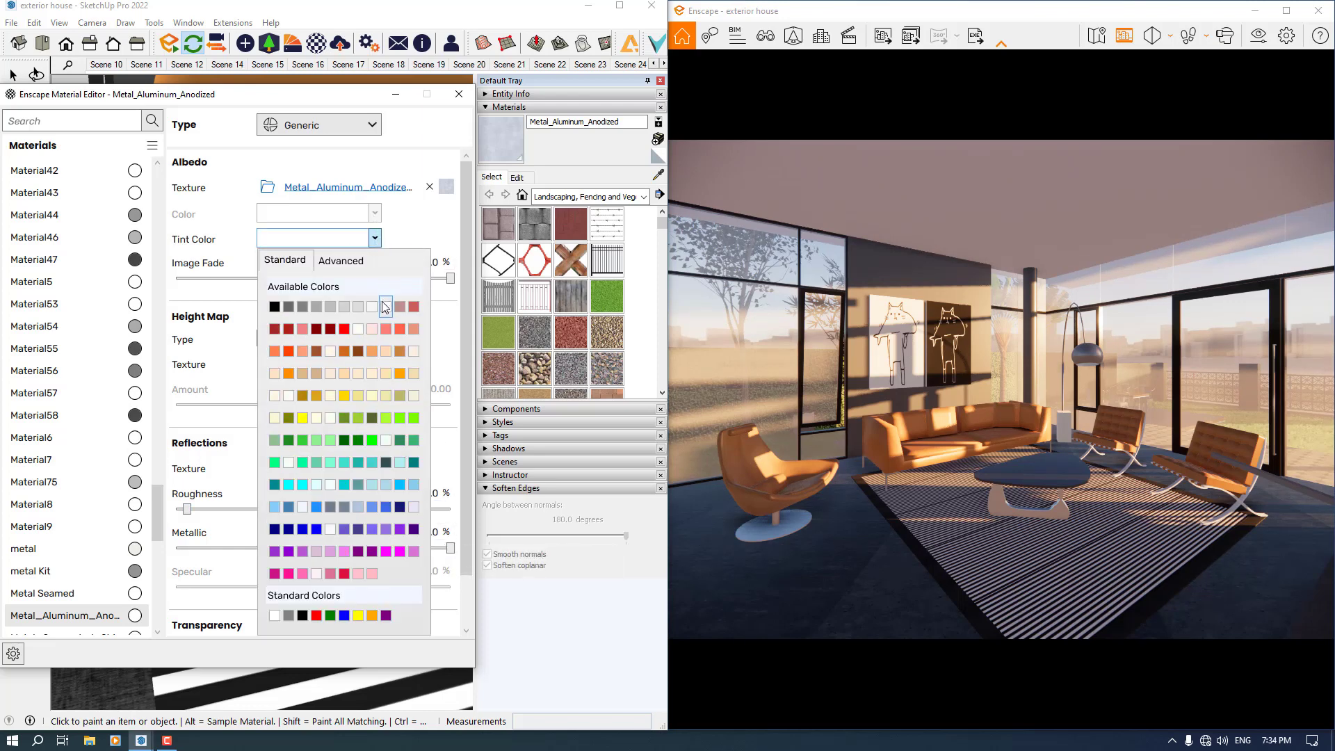
pyautogui.doubleClick(431, 262)
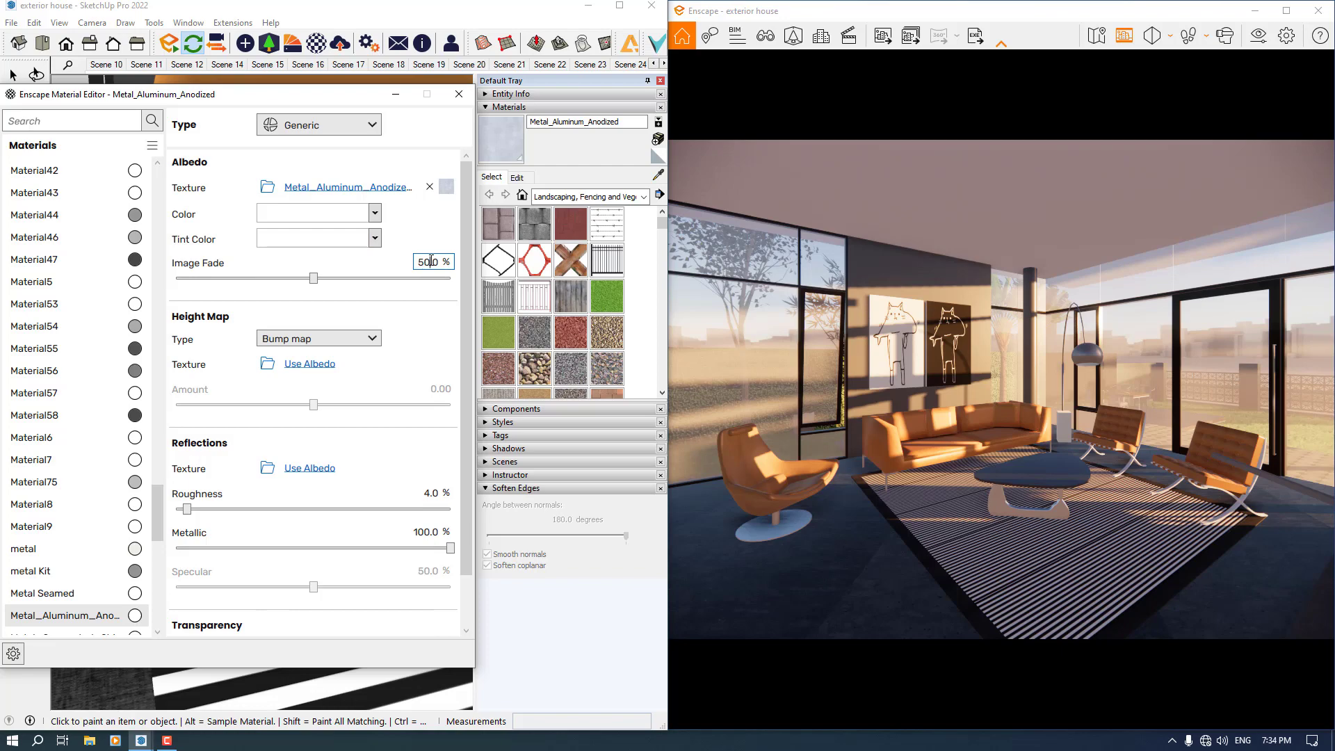
# Step: Sample the white tufted lounge chair's leg material and set its roughness to 4% and metallic to 100%
pyautogui.click(656, 174)
pyautogui.moveTo(333, 97); pyautogui.dragTo(1008, 187)
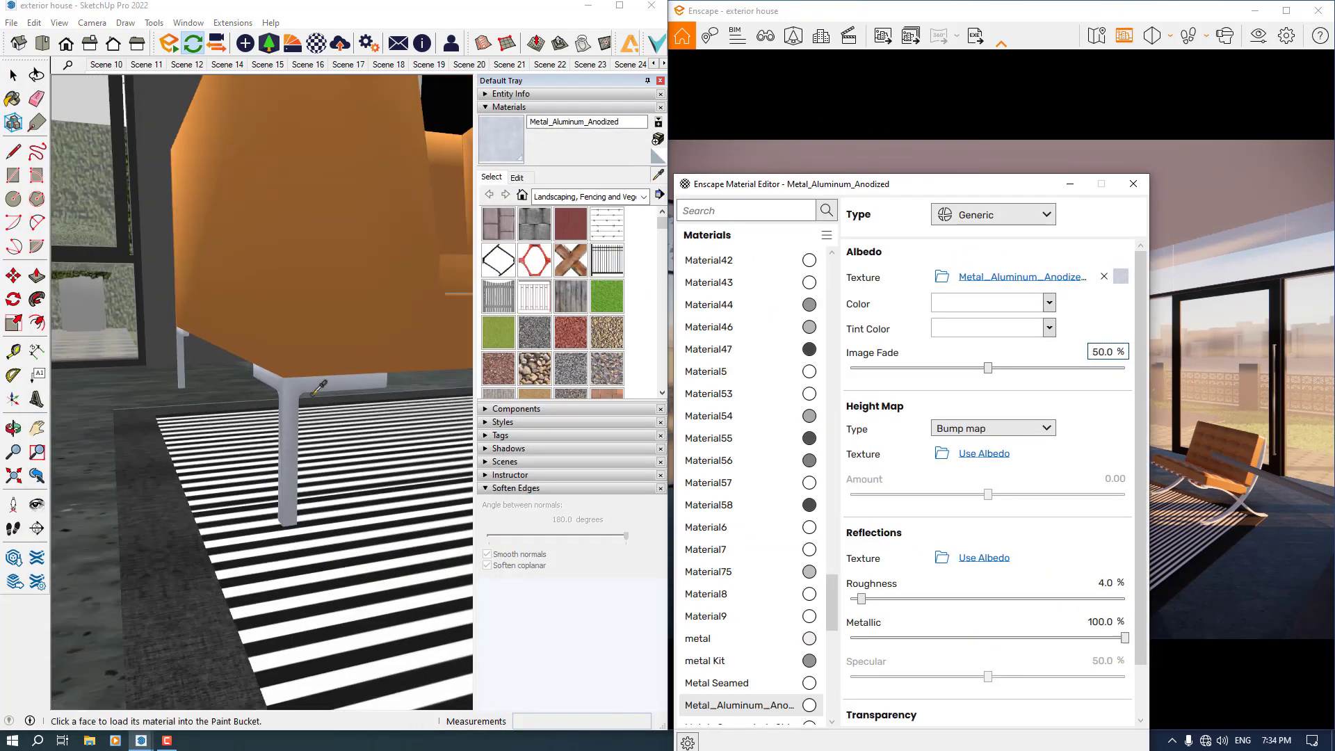
pyautogui.moveTo(388, 412); pyautogui.dragTo(276, 403, button='middle')
pyautogui.scroll(5, 442, 390)
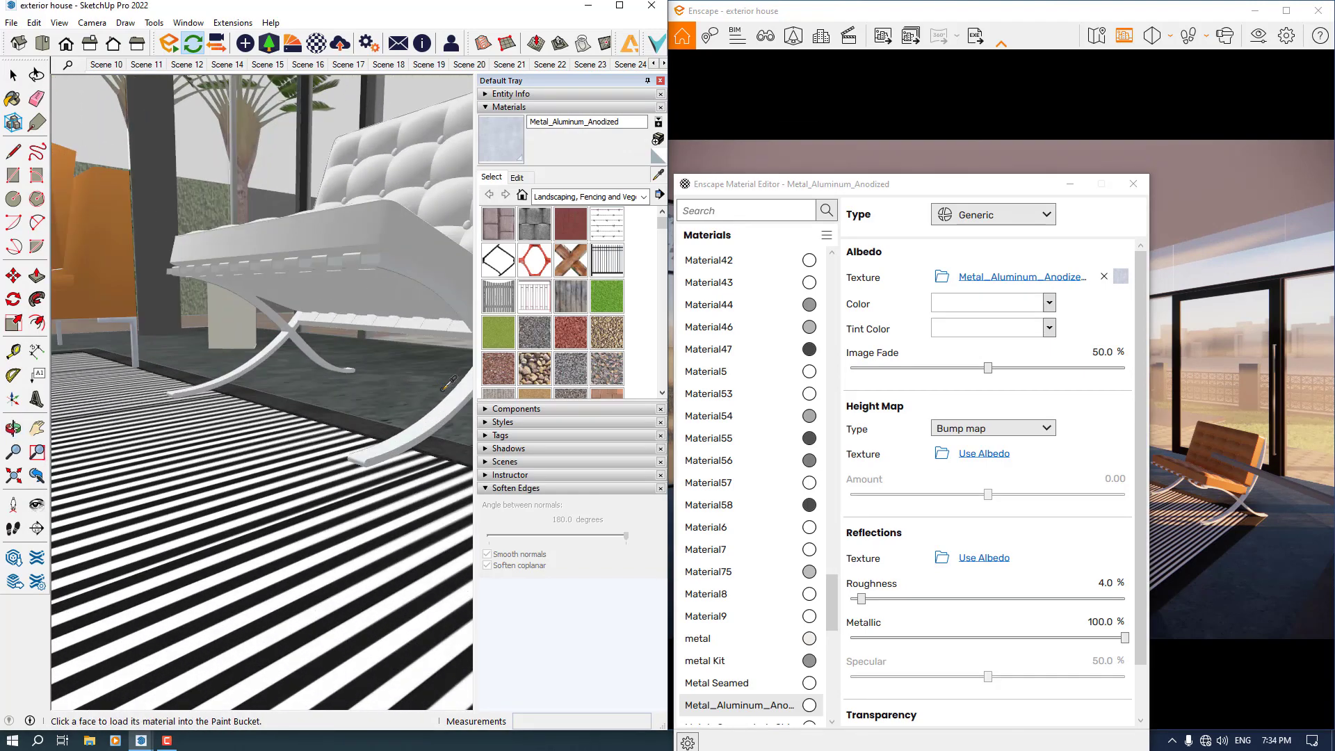
pyautogui.click(462, 390)
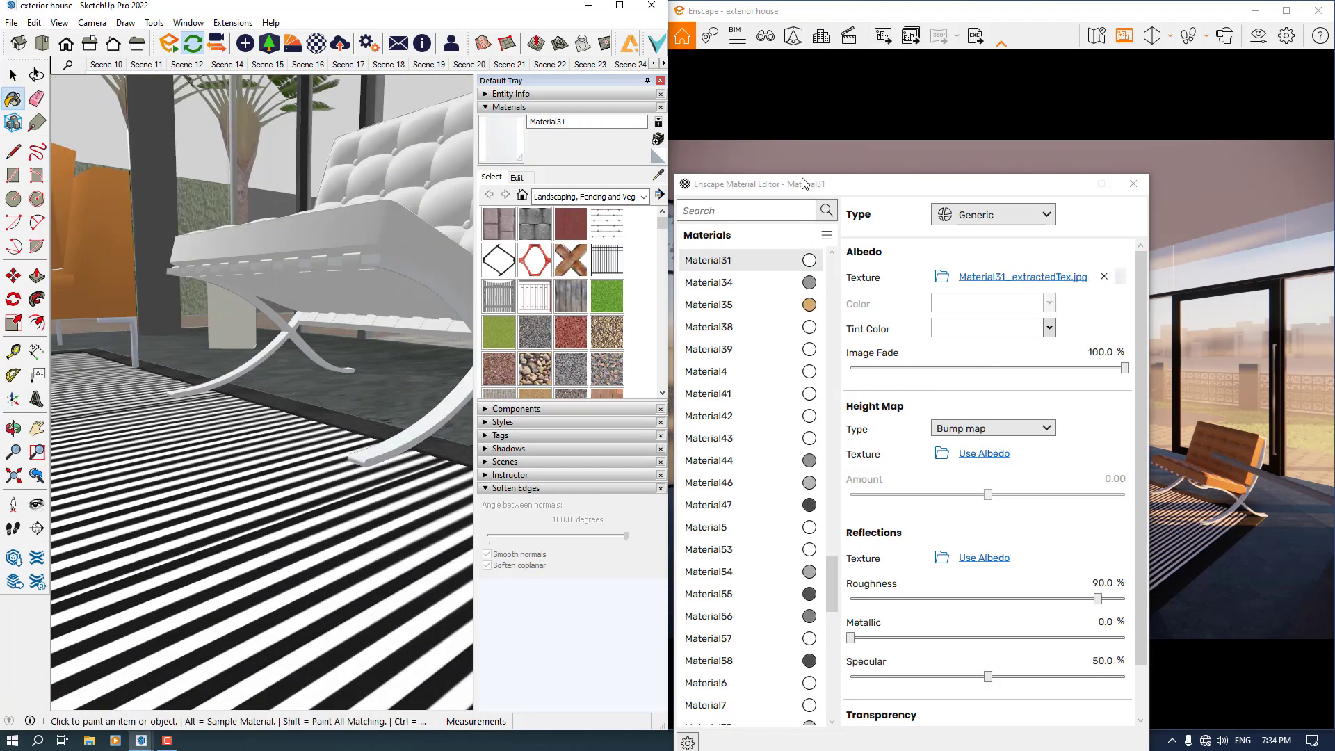
pyautogui.moveTo(807, 184); pyautogui.dragTo(599, 167)
pyautogui.moveTo(695, 184); pyautogui.dragTo(123, 102)
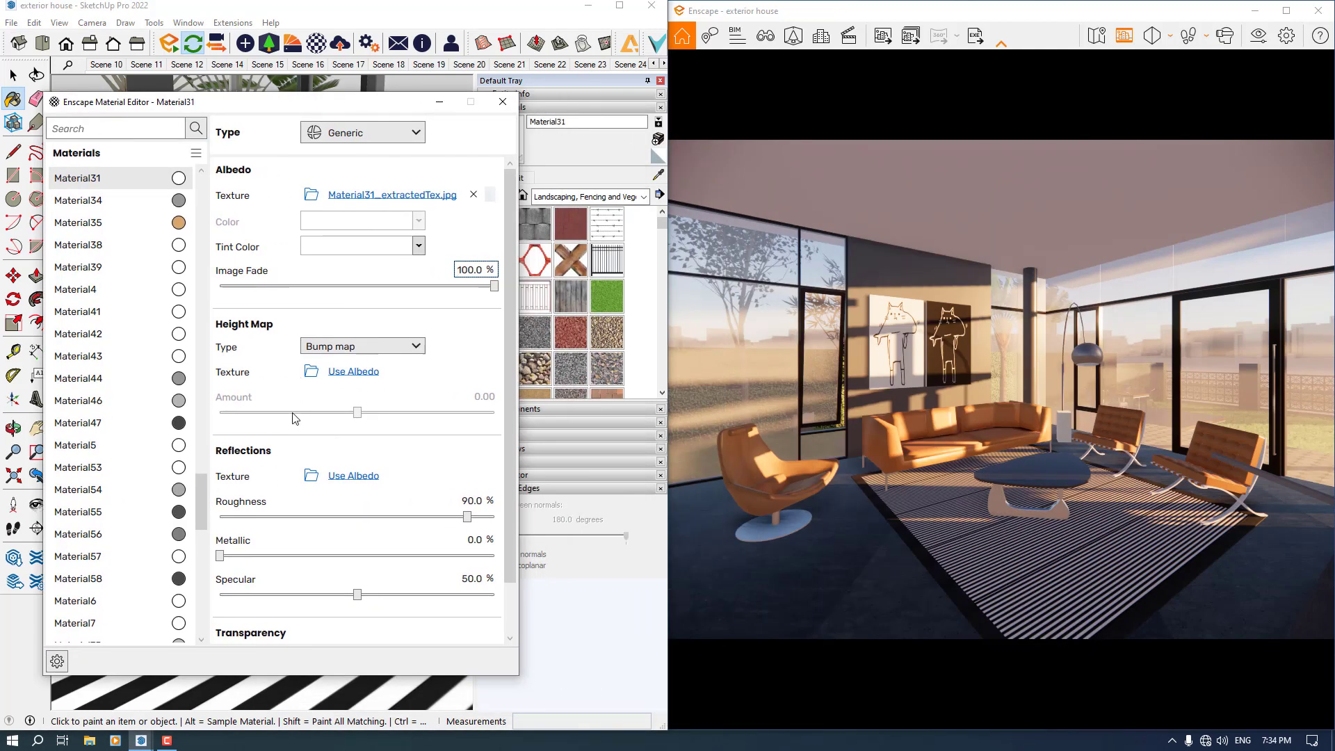
pyautogui.doubleClick(478, 500)
pyautogui.write('4')
pyautogui.doubleClick(475, 540)
pyautogui.write('100')
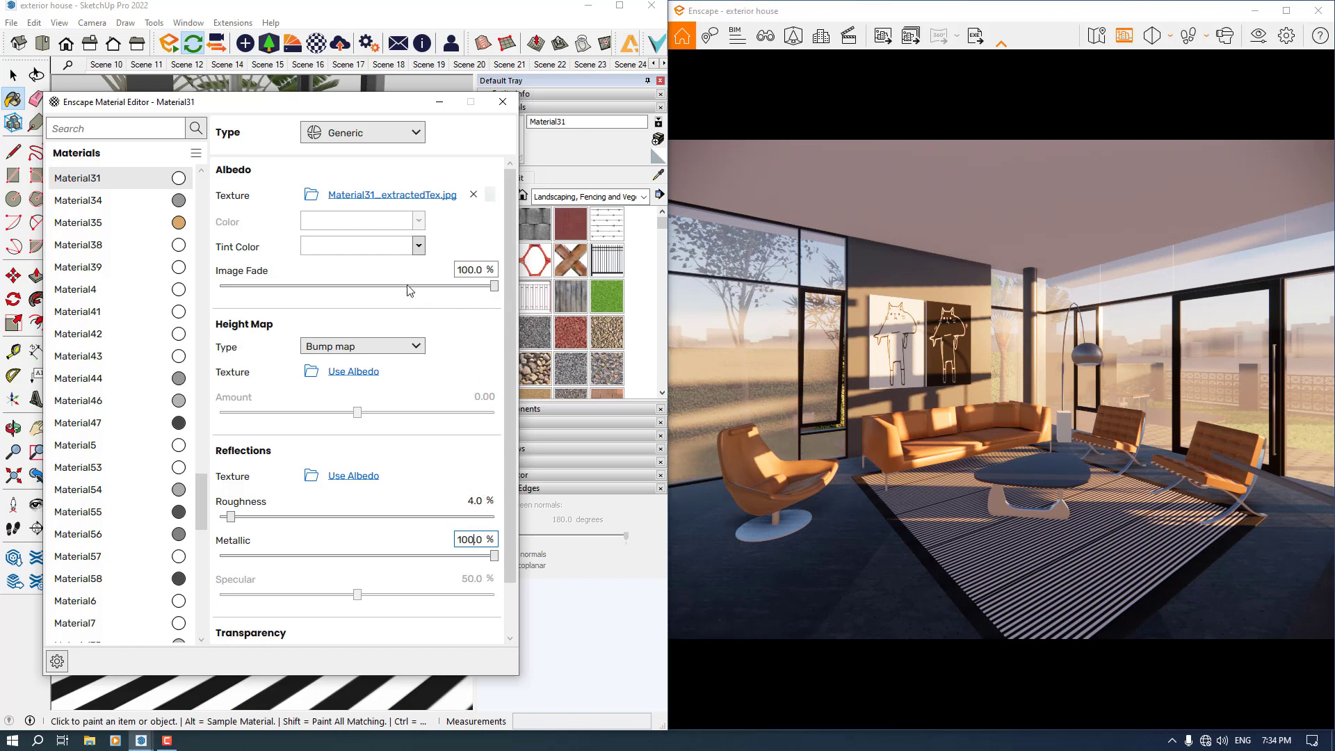
# Step: Set the lounge chair leg material's image fade to 66% and minimise the material editor
pyautogui.click(418, 246)
pyautogui.click(473, 270)
pyautogui.doubleClick(472, 270)
pyautogui.write('66')
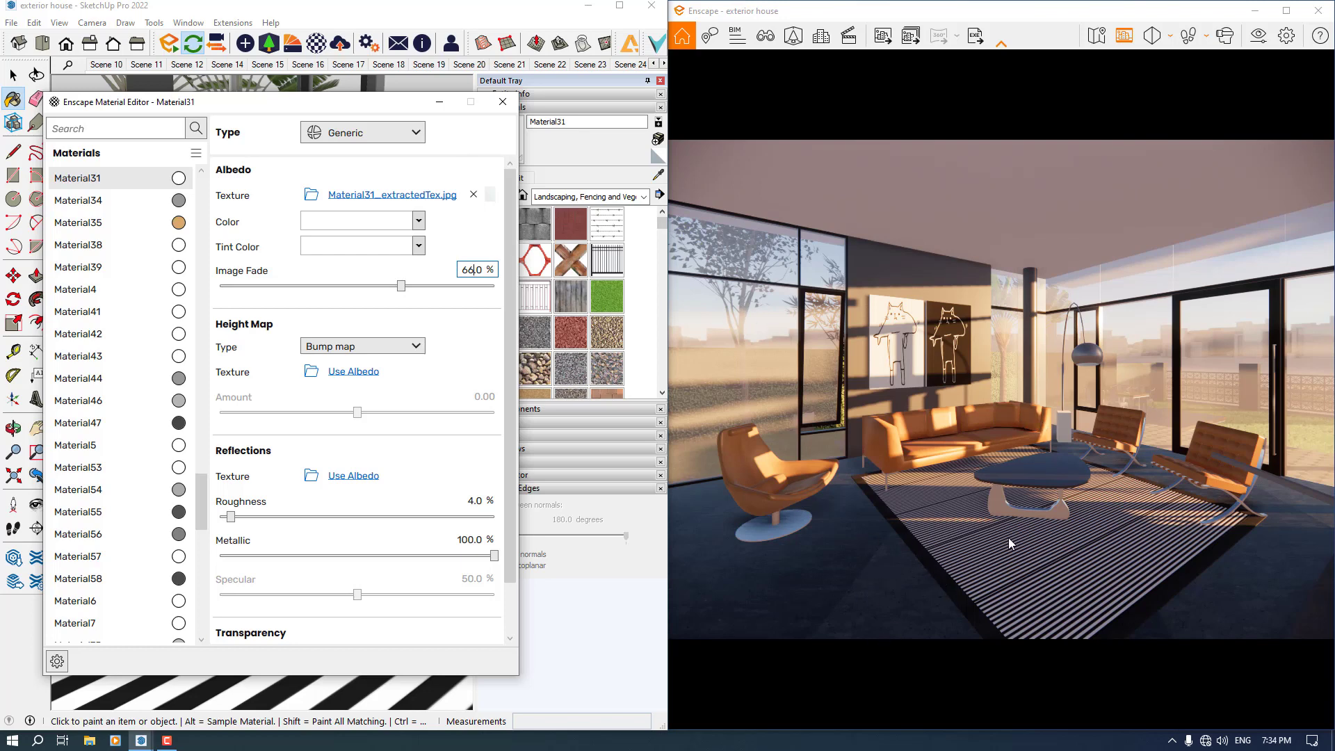
pyautogui.click(439, 102)
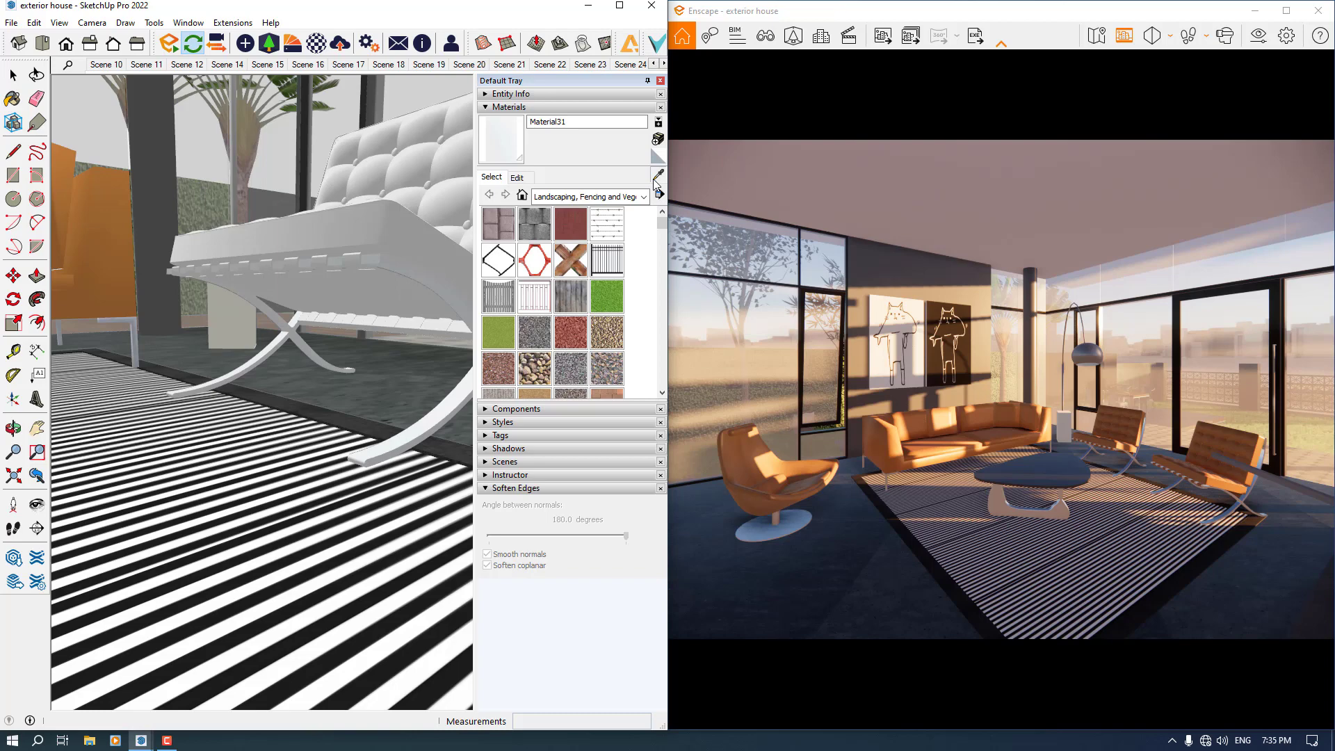
# Step: Sample the rug's striped material and open it in the Enscape material editor
pyautogui.moveTo(389, 472); pyautogui.dragTo(494, 483, button='middle')
pyautogui.scroll(1, 261, 518)
pyautogui.click(261, 518)
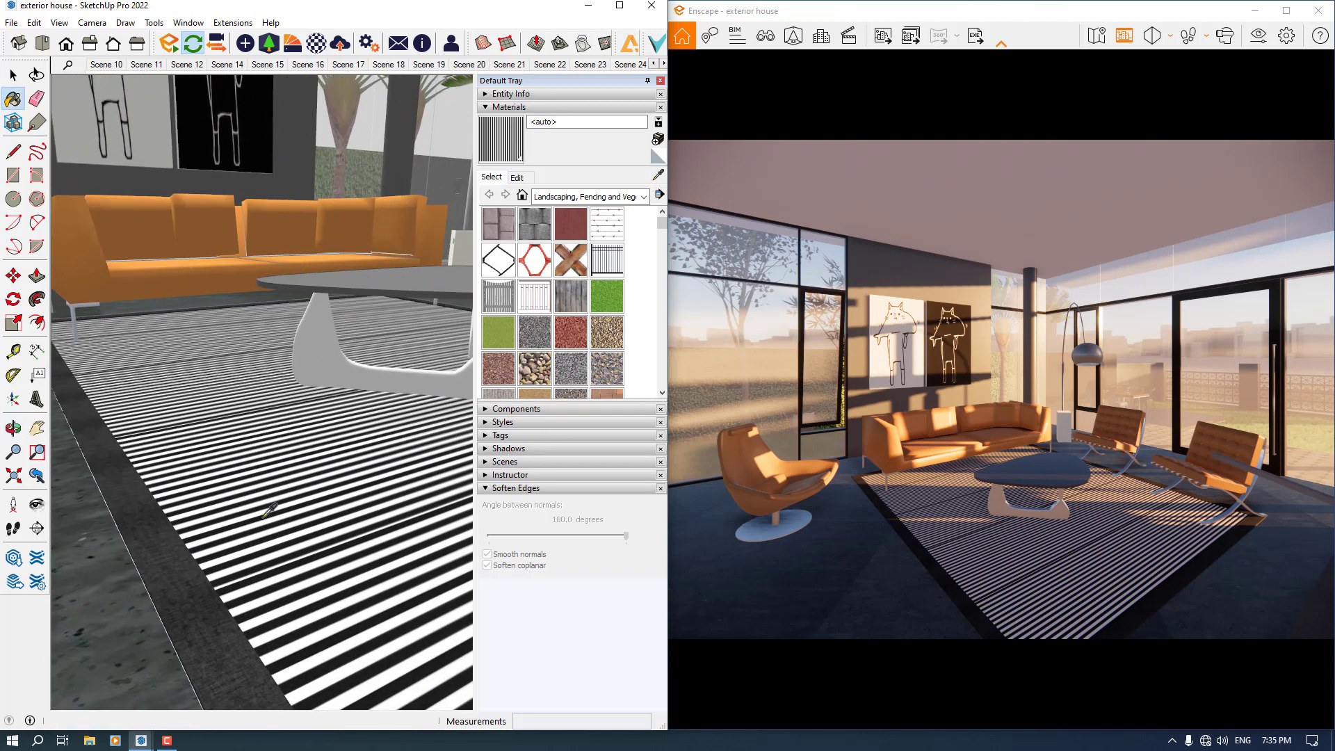
pyautogui.click(317, 44)
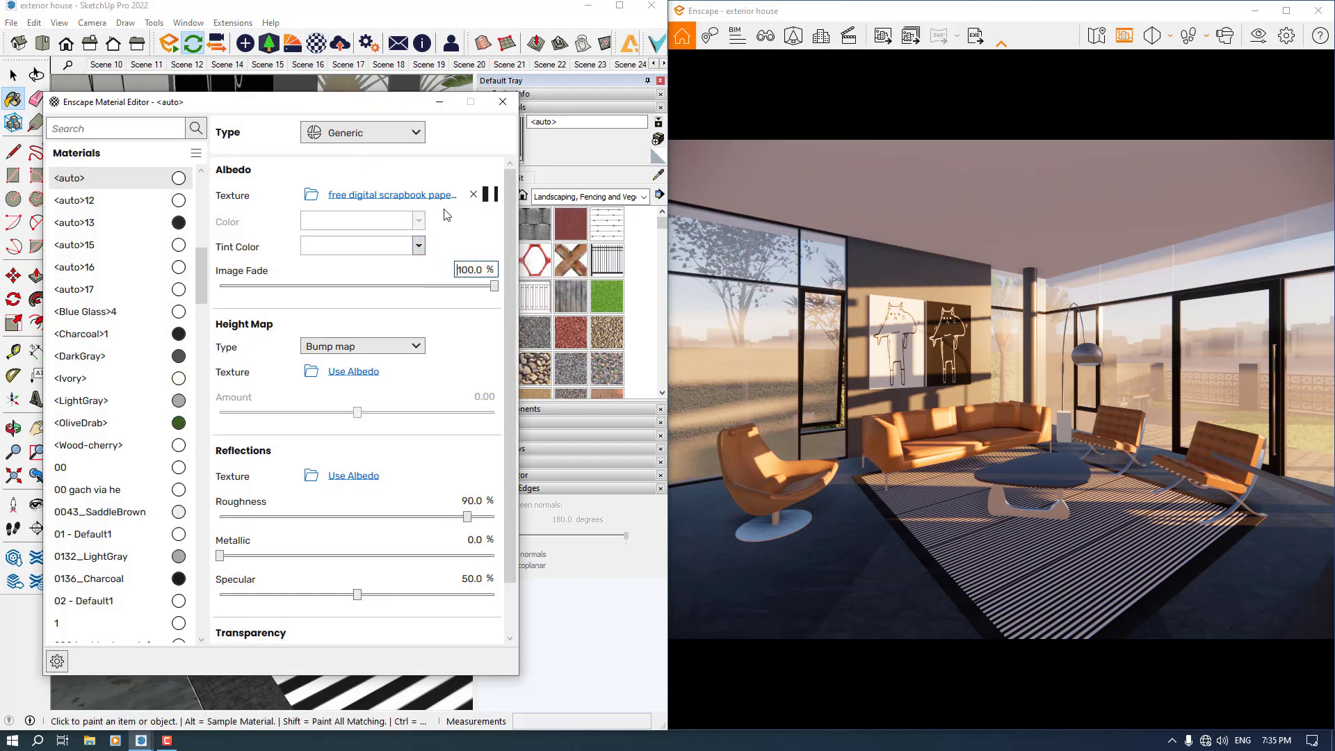
# Step: Remove the striped rug material's albedo texture, minimise the editor, and open the rug group with its inner surface selected
pyautogui.click(473, 194)
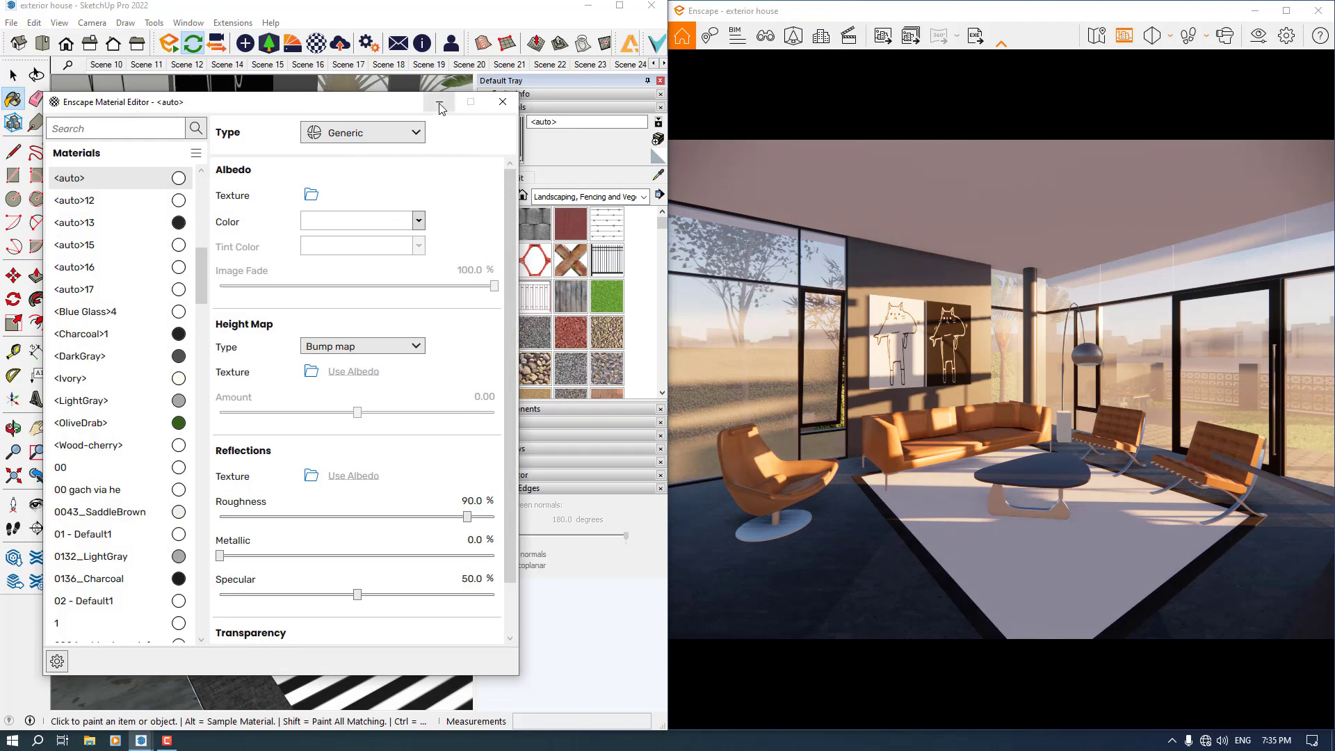
pyautogui.click(440, 102)
pyautogui.press('space')
pyautogui.click(310, 479)
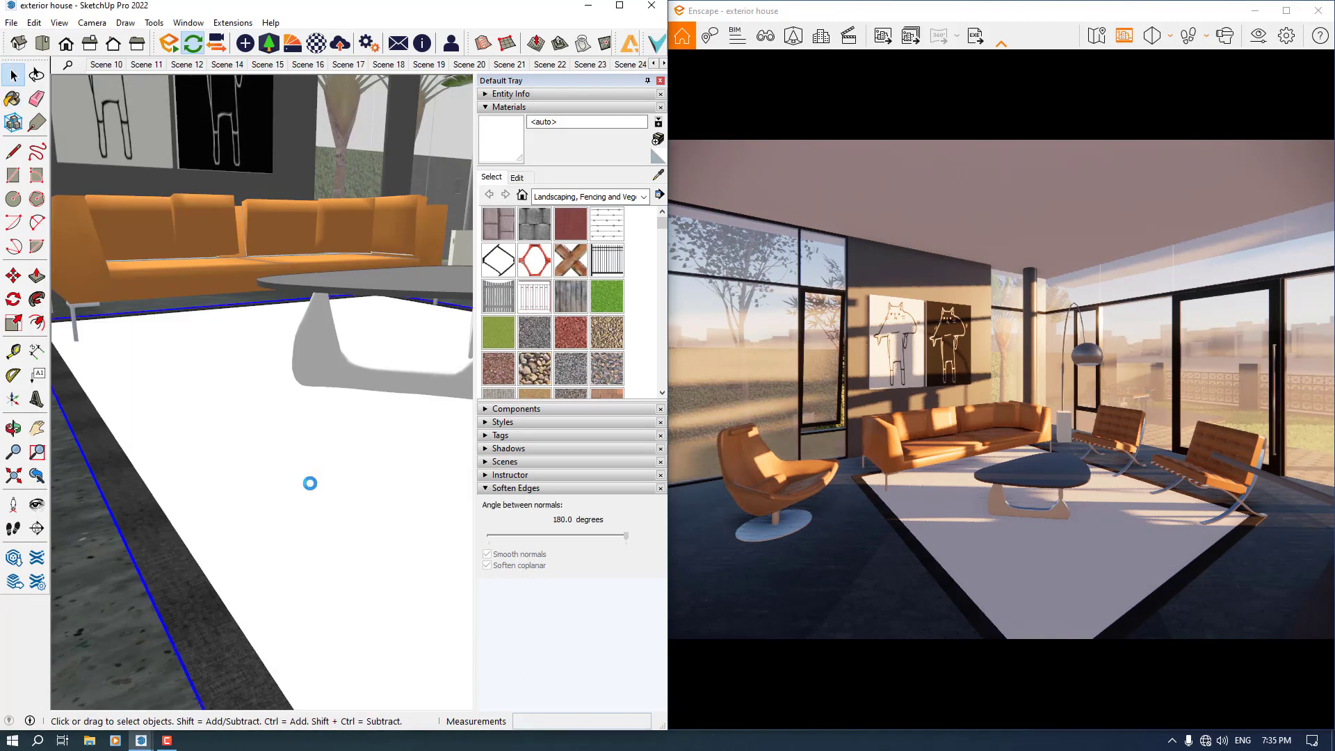
# Step: Try Carpet Berber Pattern Gray from the carpet and fabric materials on the rug's inner surface
pyautogui.click(576, 198)
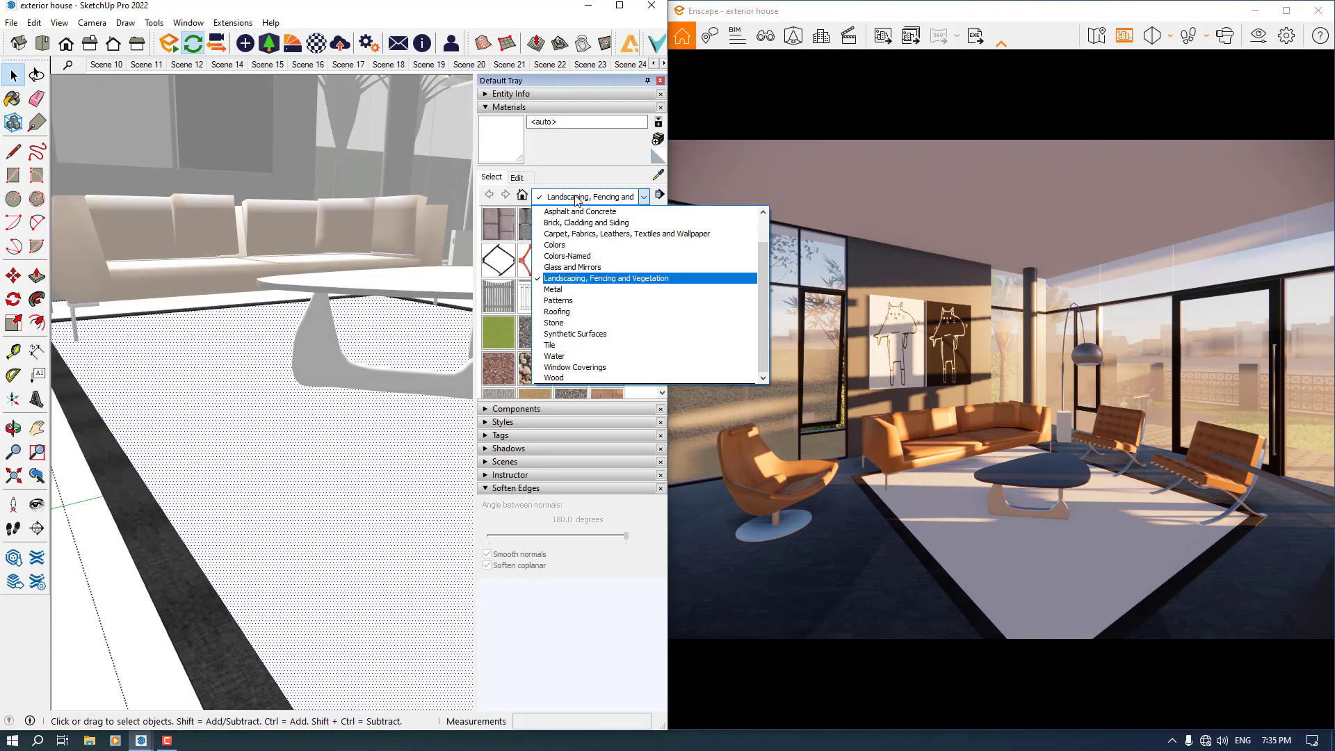
pyautogui.click(572, 235)
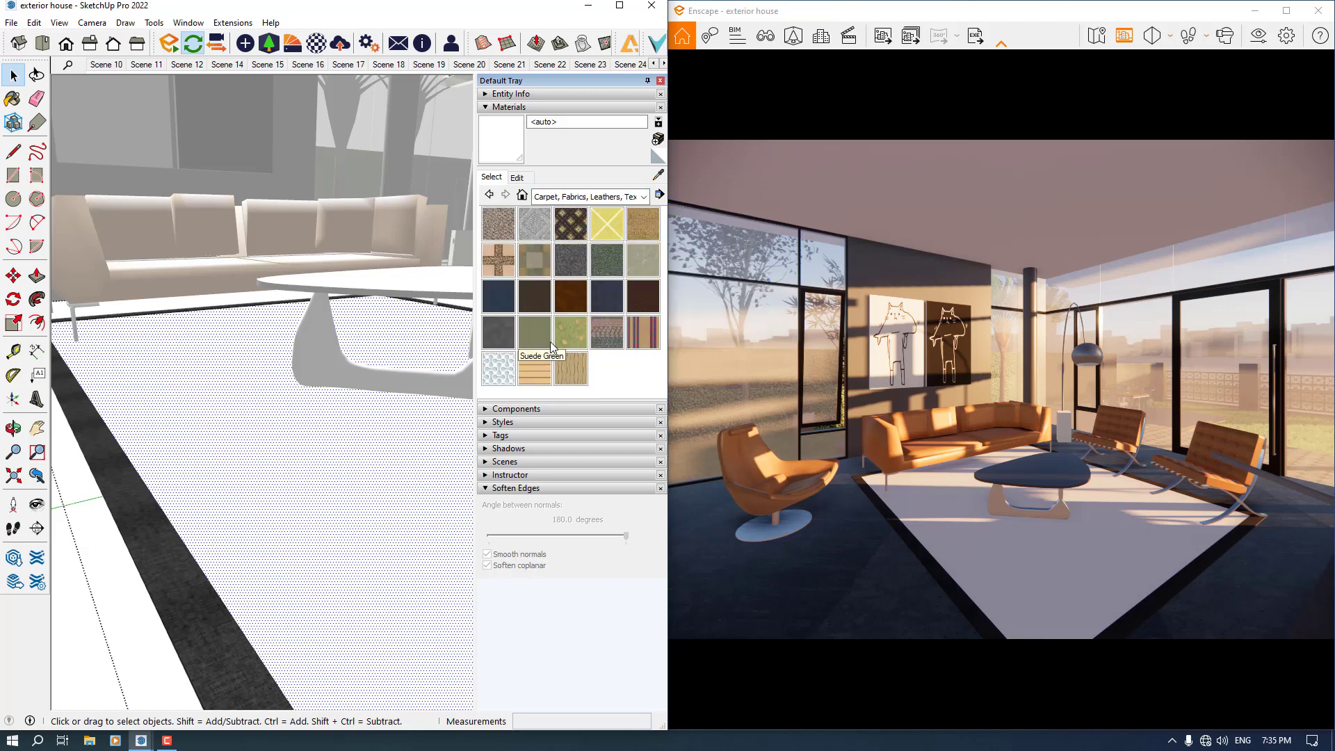
pyautogui.click(533, 238)
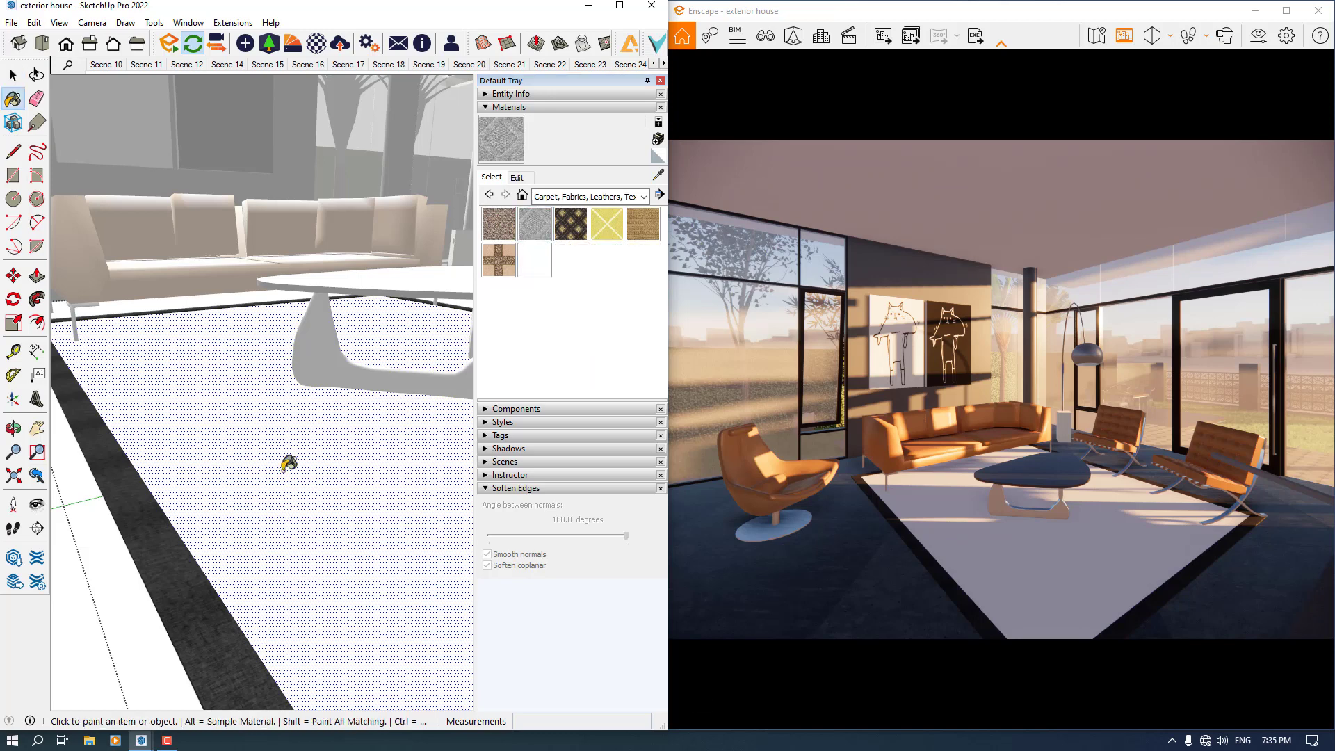
pyautogui.click(287, 464)
pyautogui.press('space')
pyautogui.keyDown('shift'); pyautogui.click(282, 472); pyautogui.keyUp('shift')
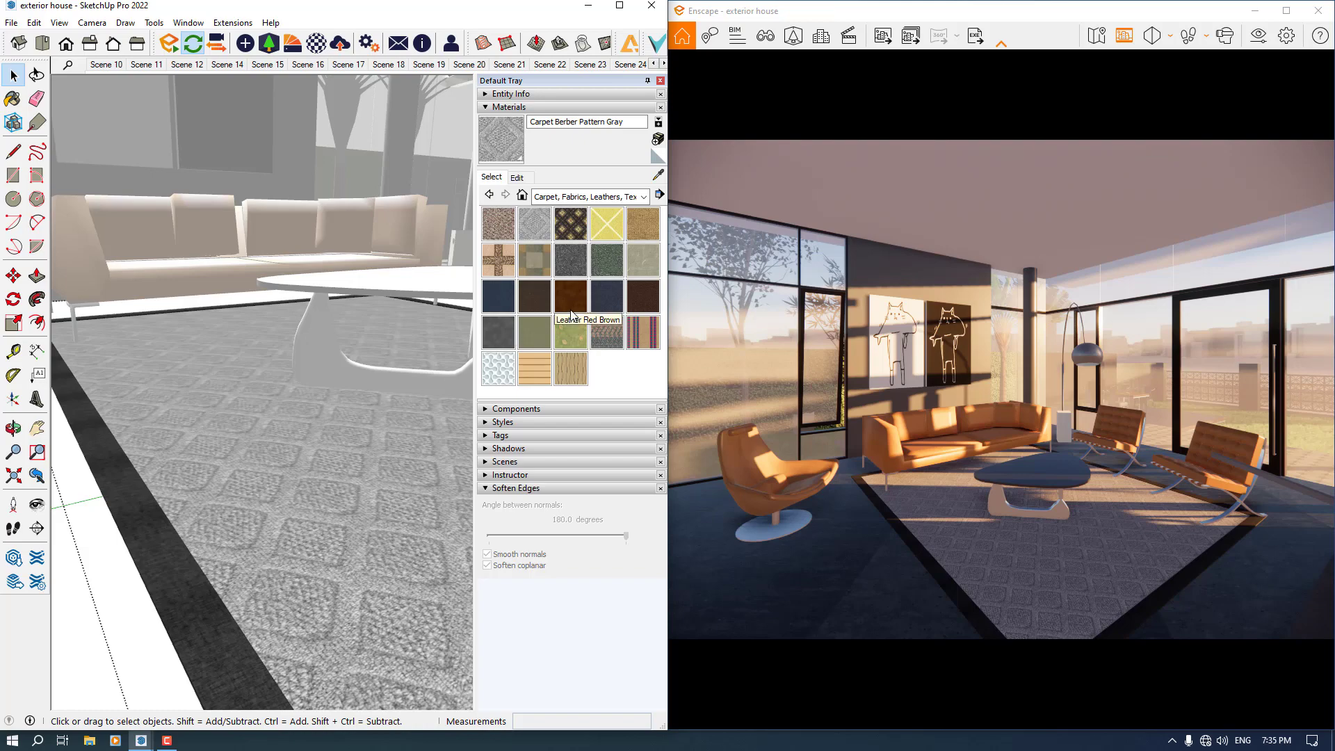
# Step: Try Leather Red Brown on the rug's inner surface
pyautogui.click(299, 468)
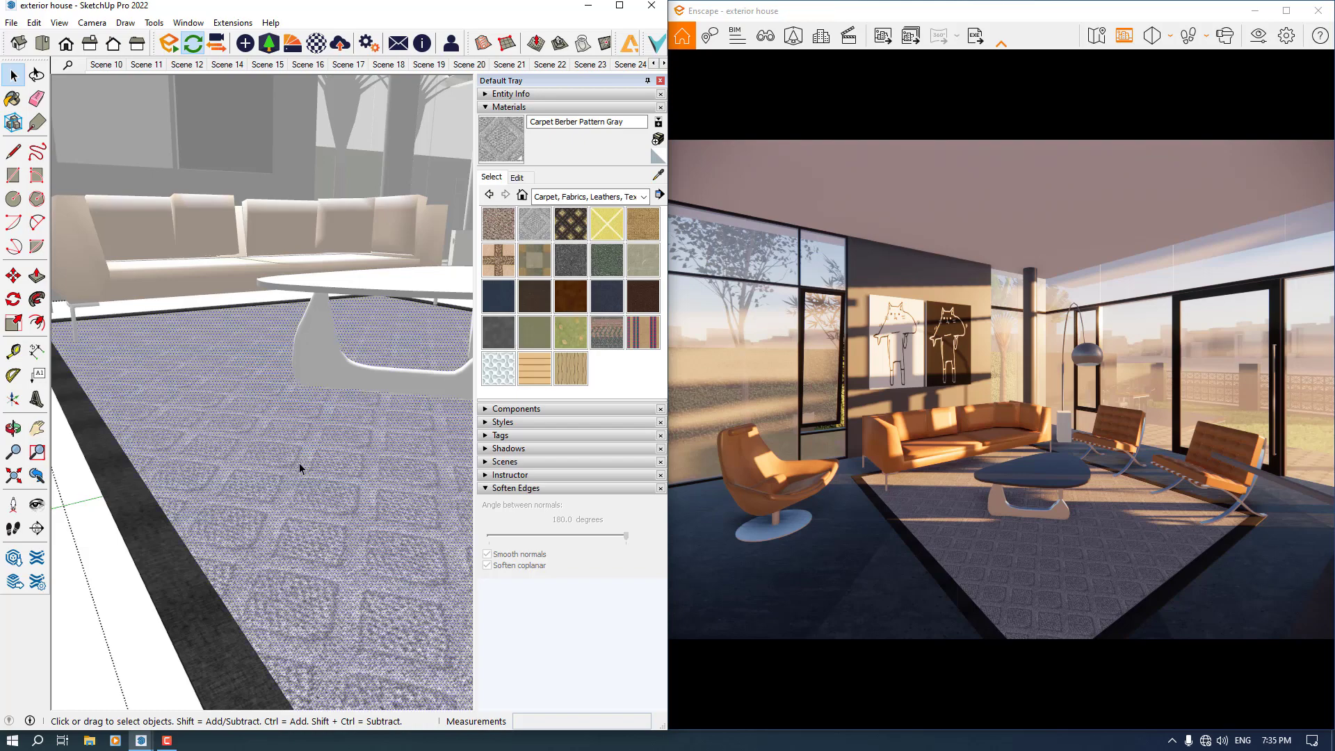
pyautogui.click(572, 301)
pyautogui.click(257, 480)
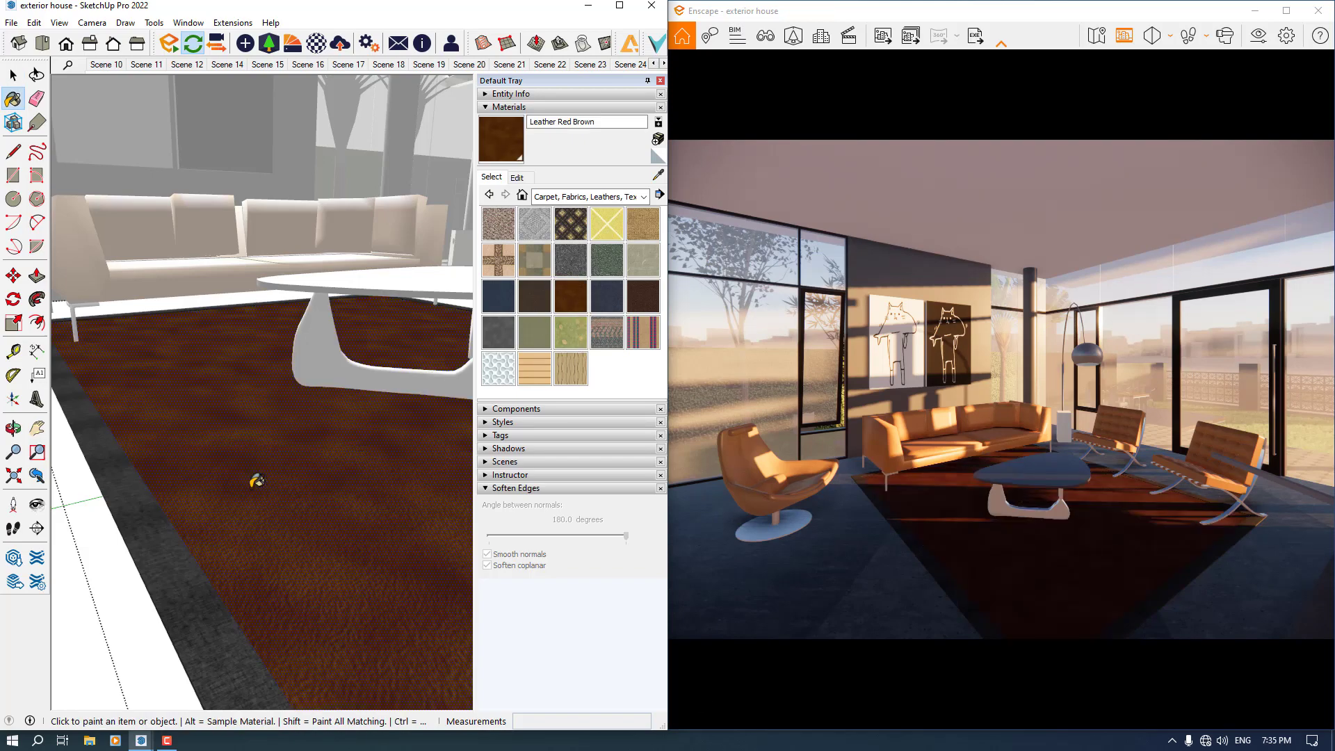
# Step: Browse the wood, tile and stone materials and paint the rug's inner surface with Carrera Marble
pyautogui.click(643, 196)
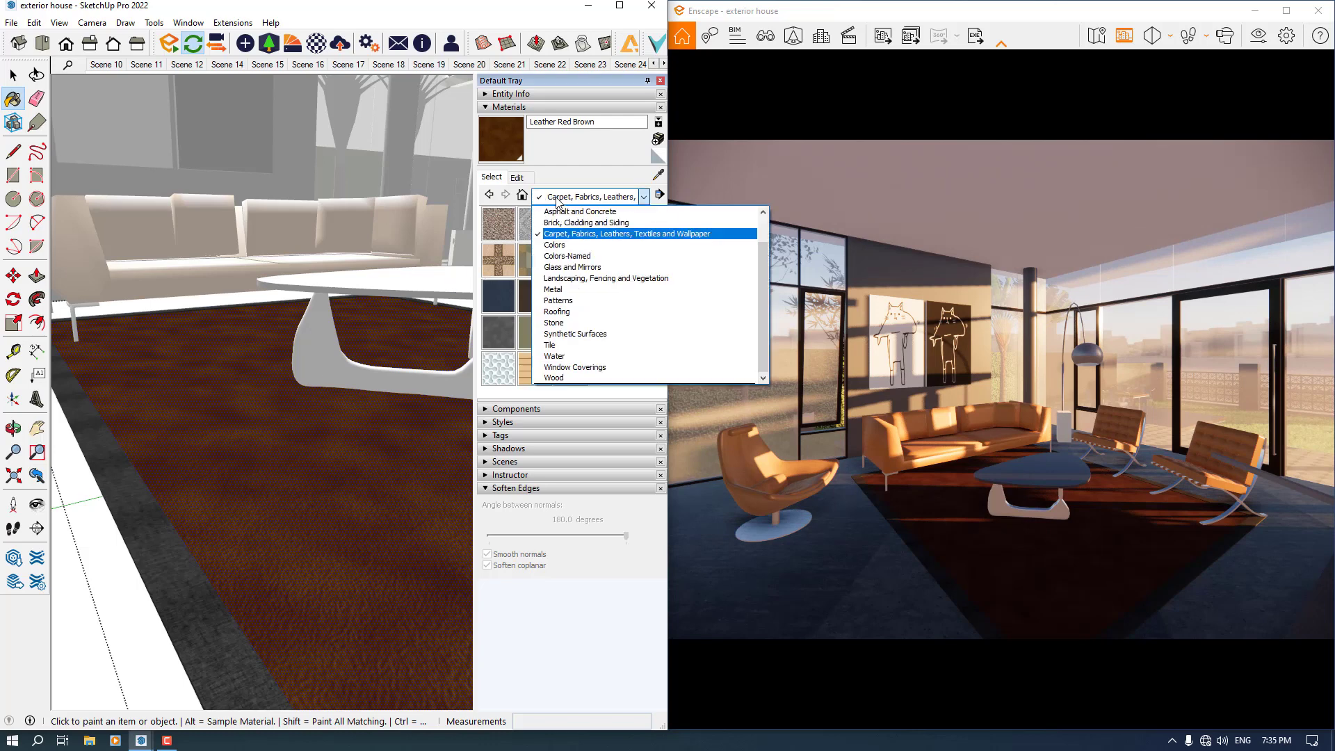
pyautogui.click(585, 377)
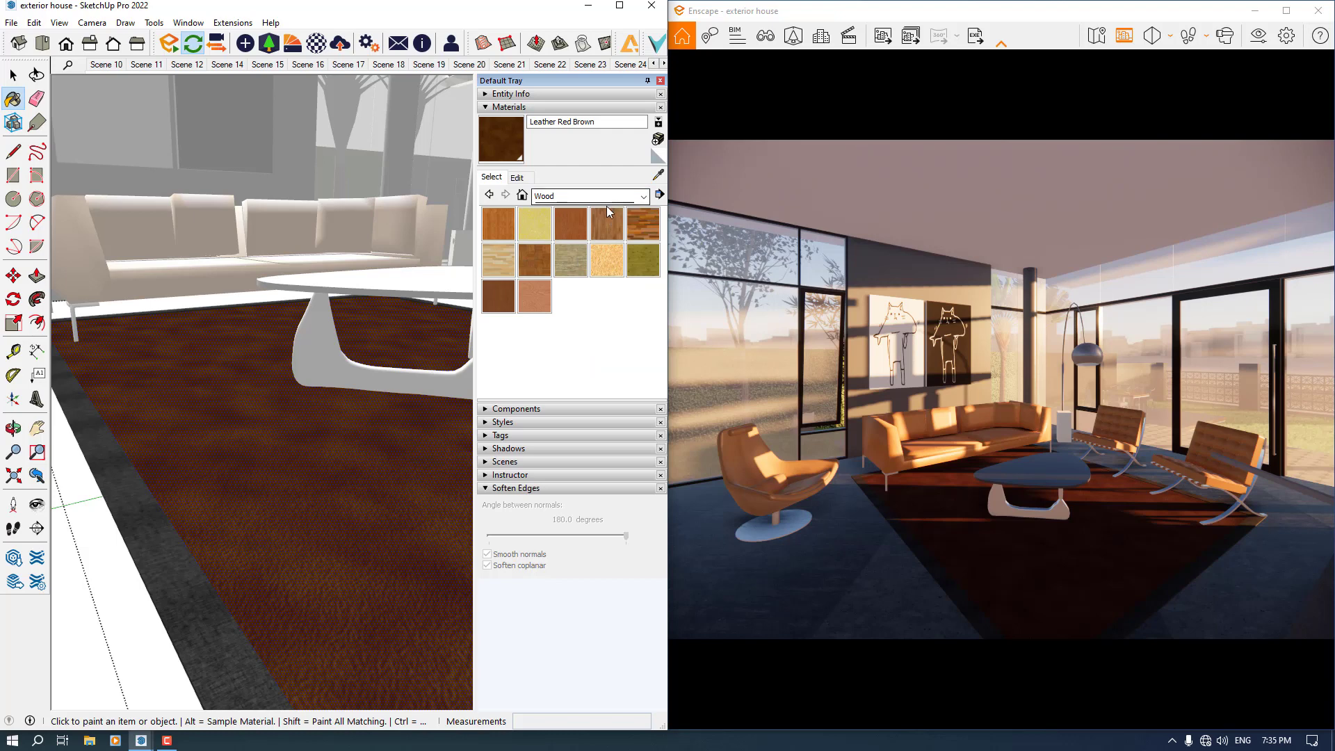
pyautogui.click(643, 197)
pyautogui.click(564, 346)
pyautogui.click(582, 201)
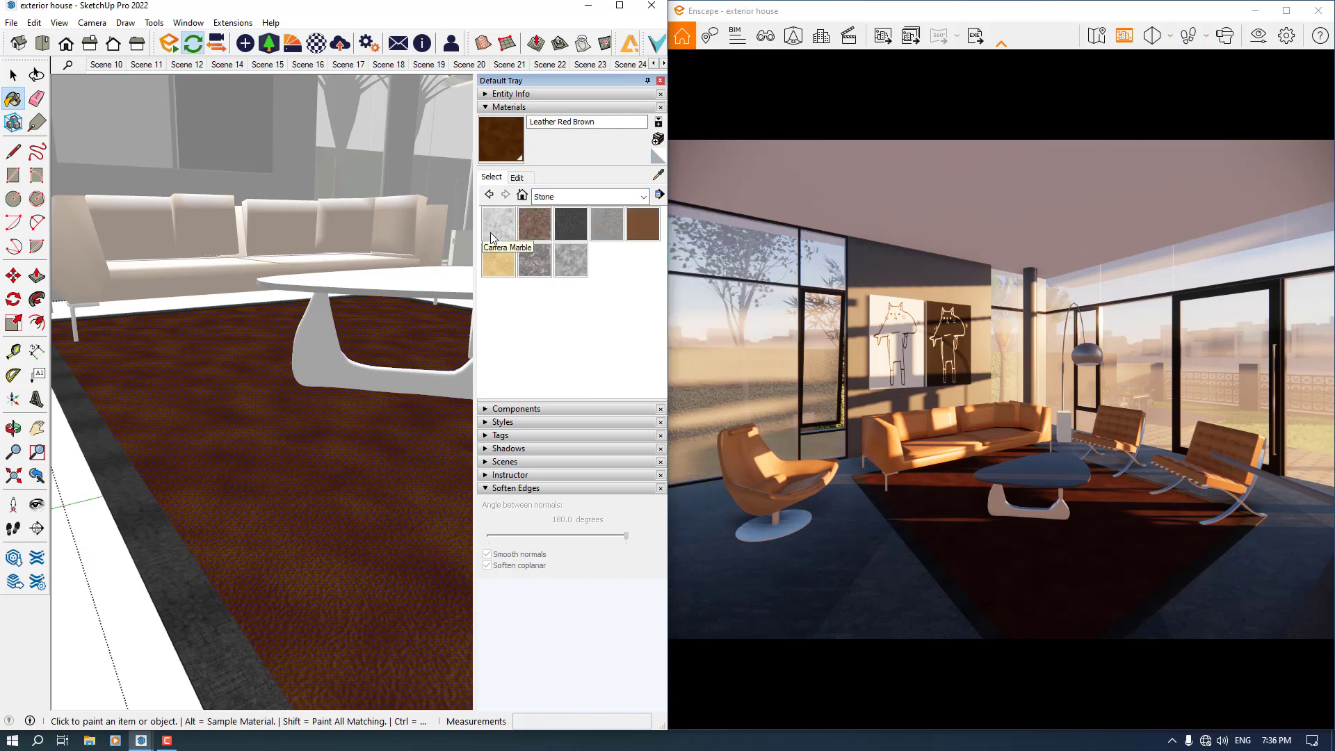
pyautogui.click(500, 232)
pyautogui.click(311, 431)
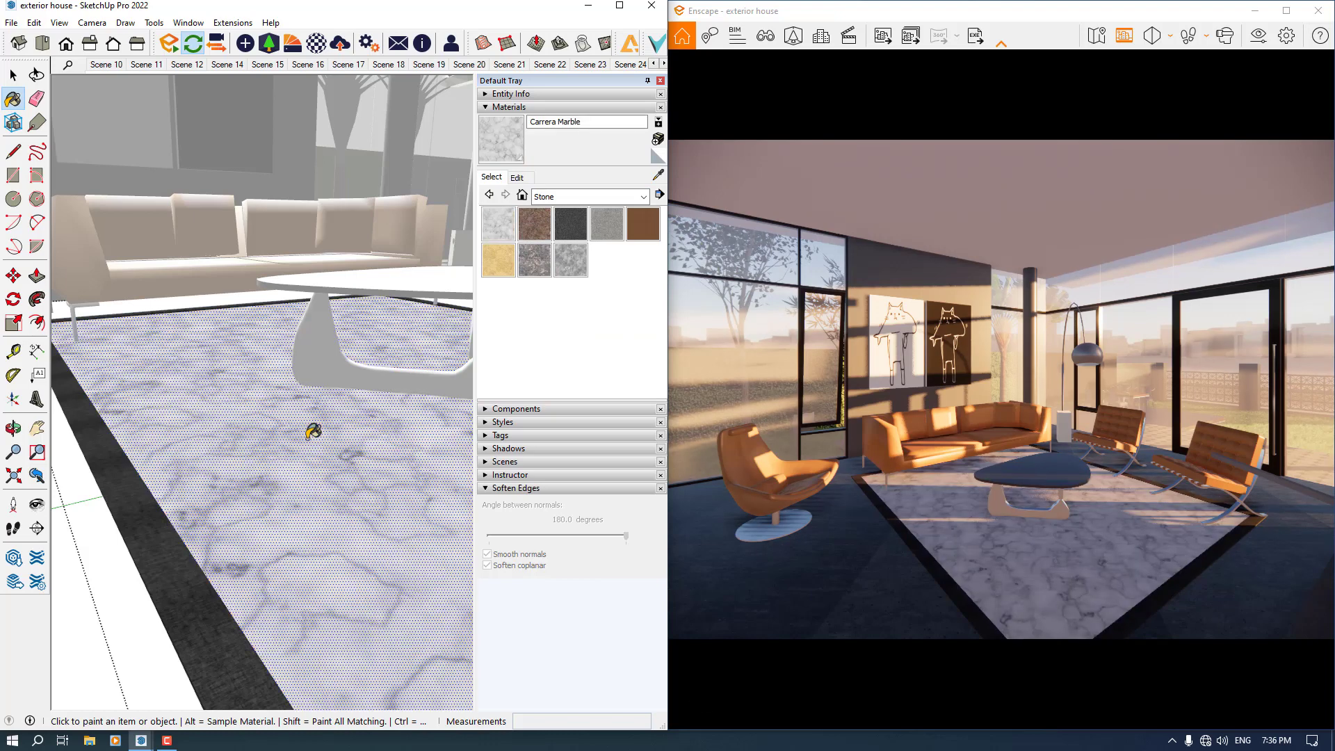
# Step: Deselect the marble surface, close the default tray and leave the rug group
pyautogui.press('space')
pyautogui.hotkey('ctrl', 't')
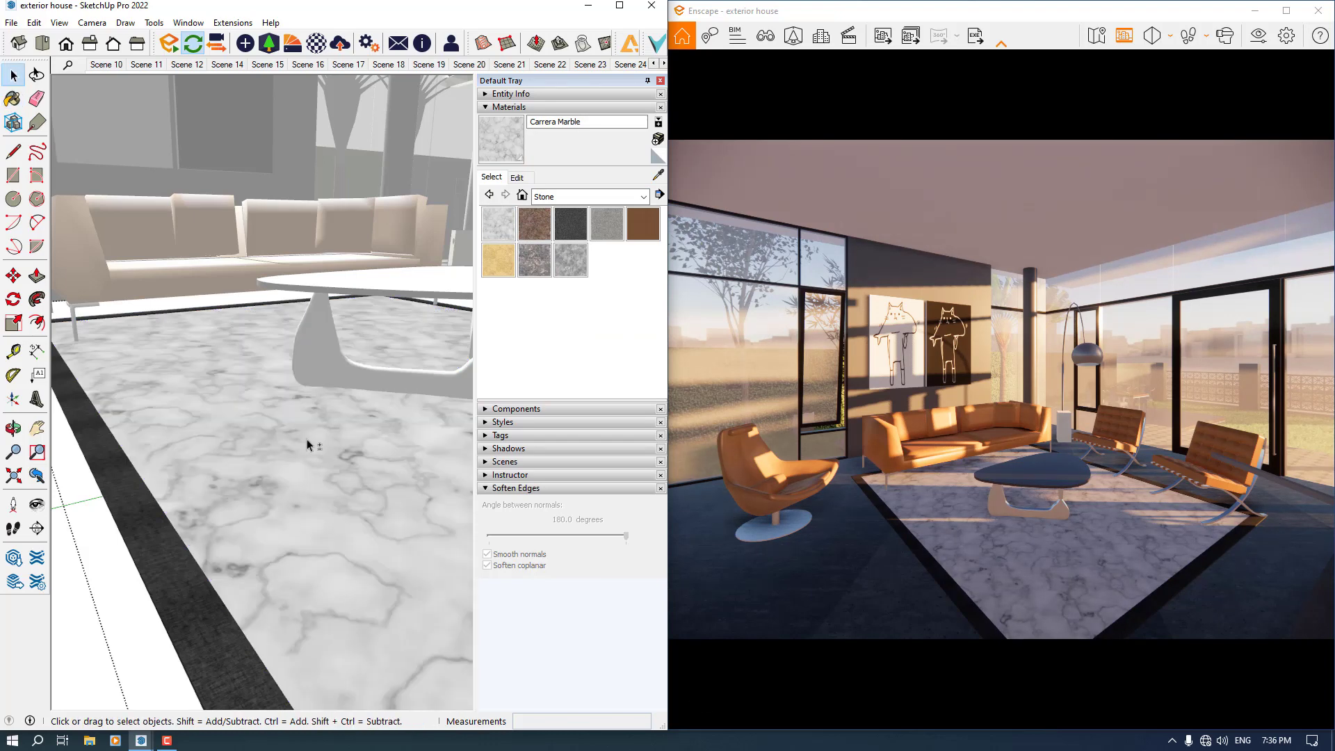
pyautogui.click(660, 82)
pyautogui.rightClick(173, 191)
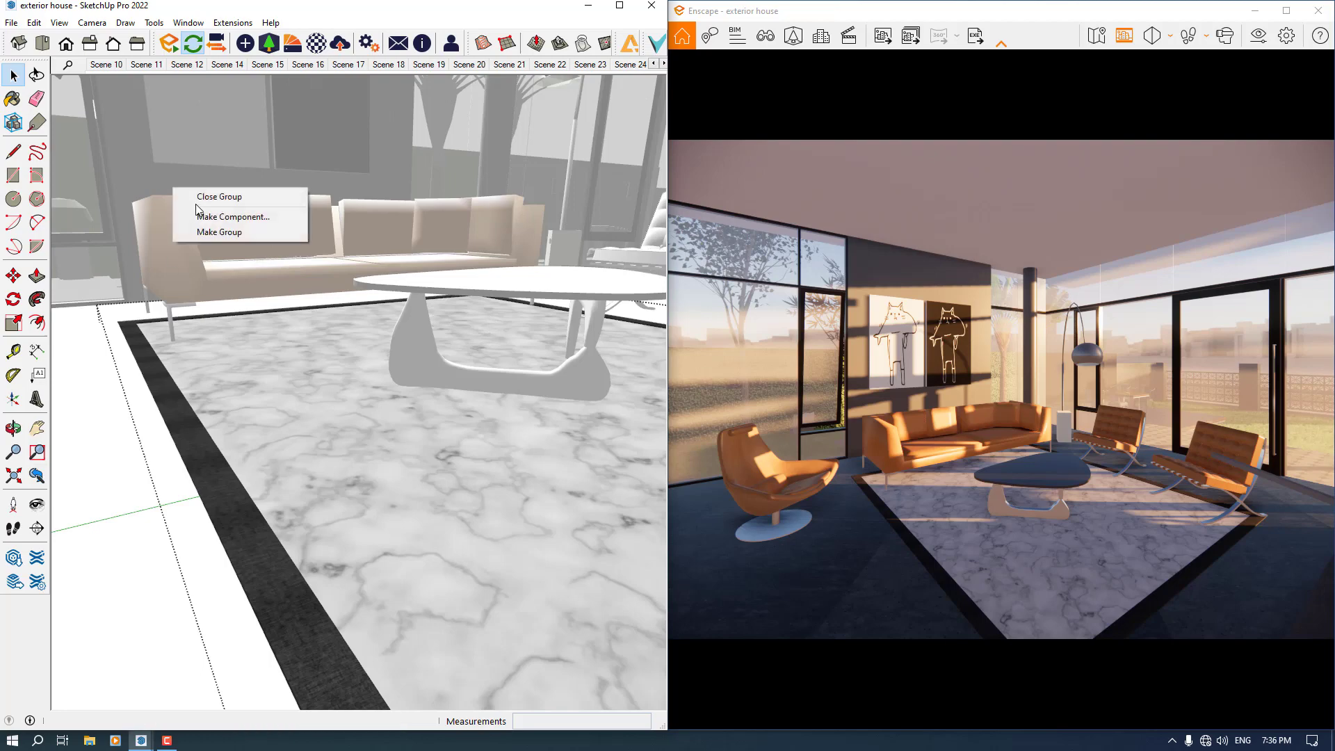
pyautogui.click(195, 195)
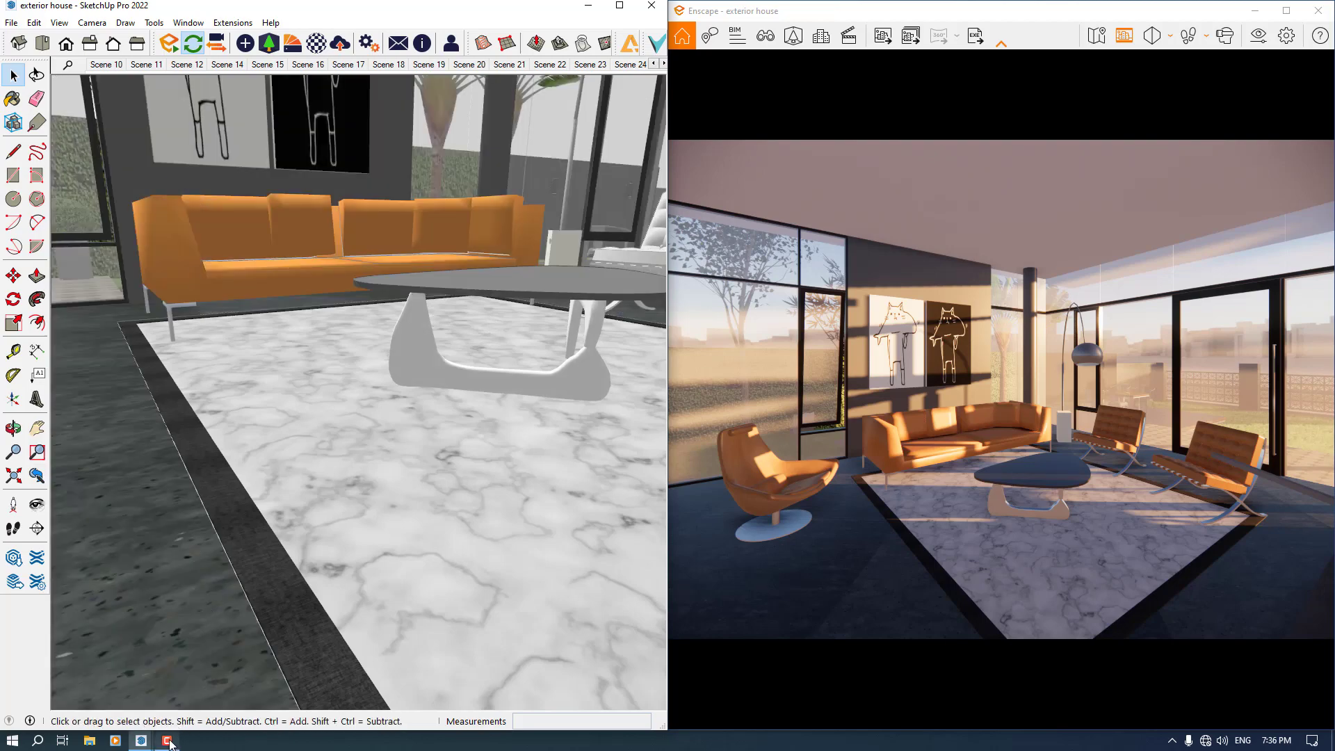
# Step: Open Carrera Marble in the Enscape material editor and set its roughness to 4%
pyautogui.click(319, 47)
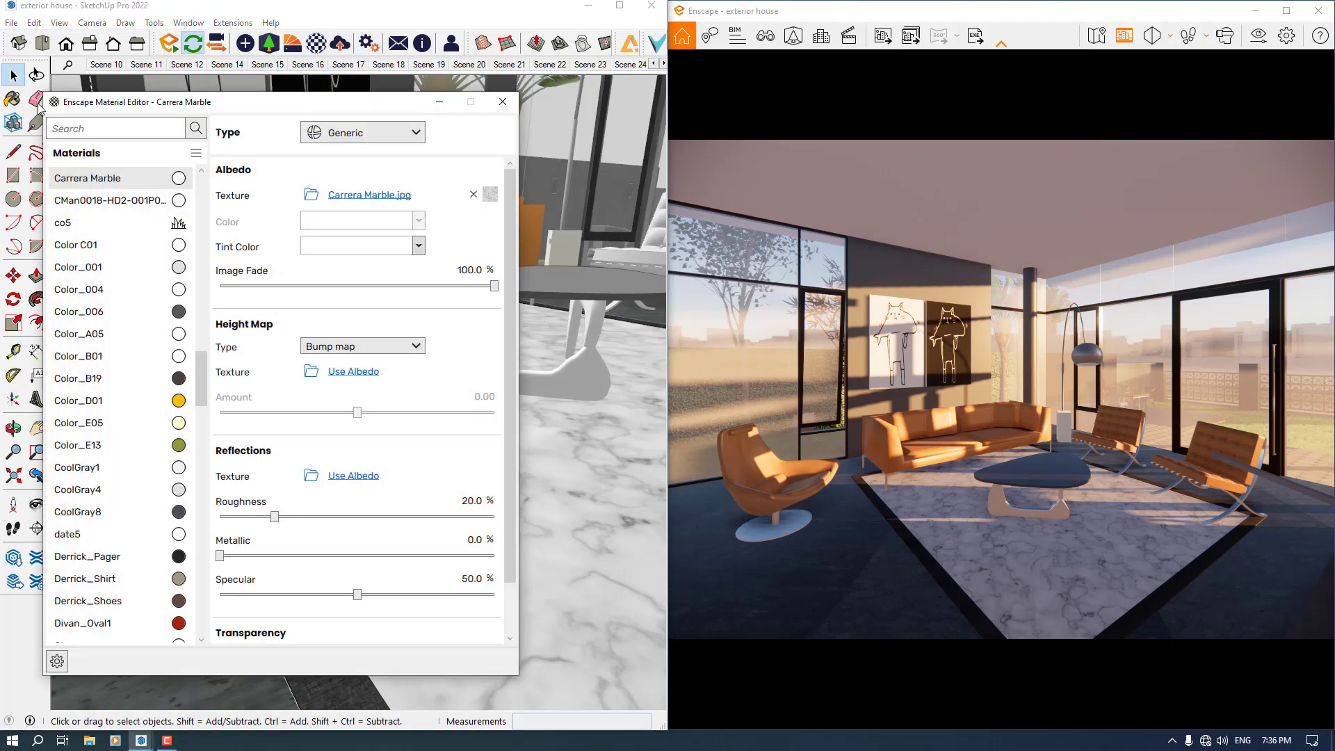
pyautogui.click(13, 98)
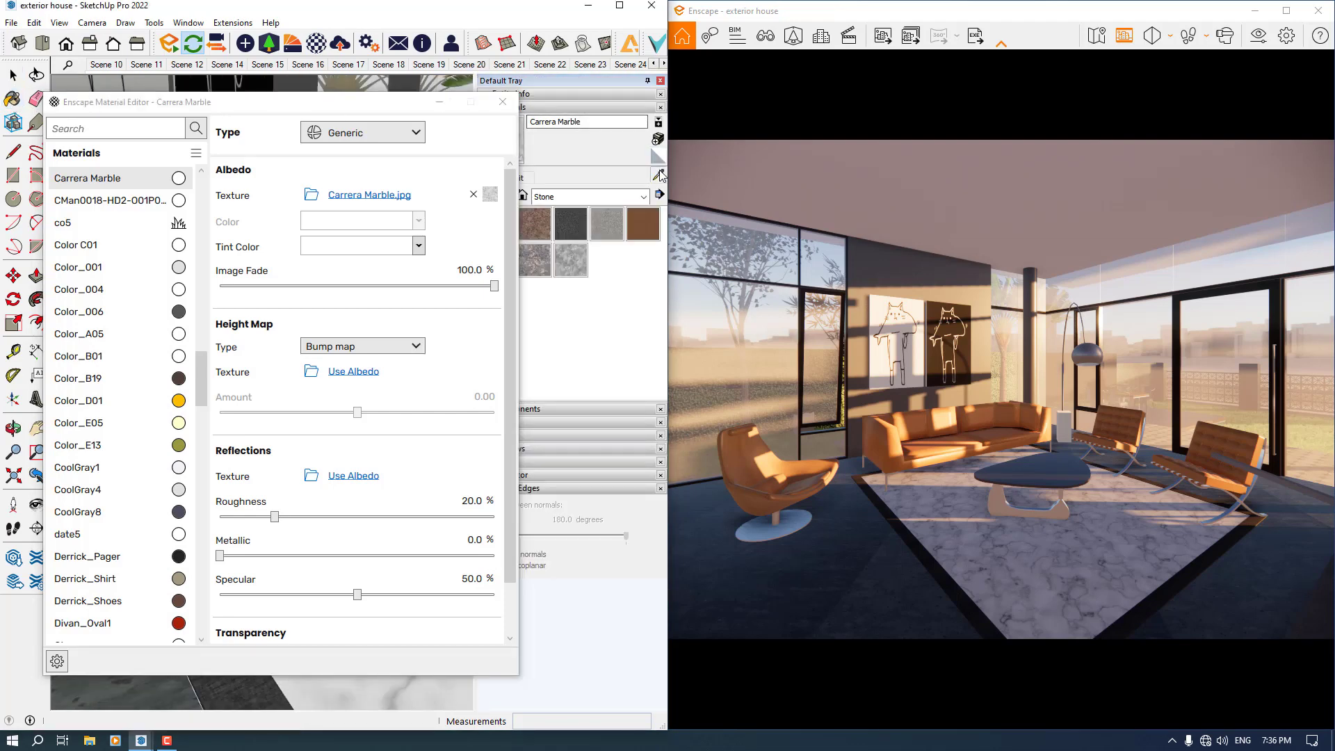
pyautogui.moveTo(489, 198)
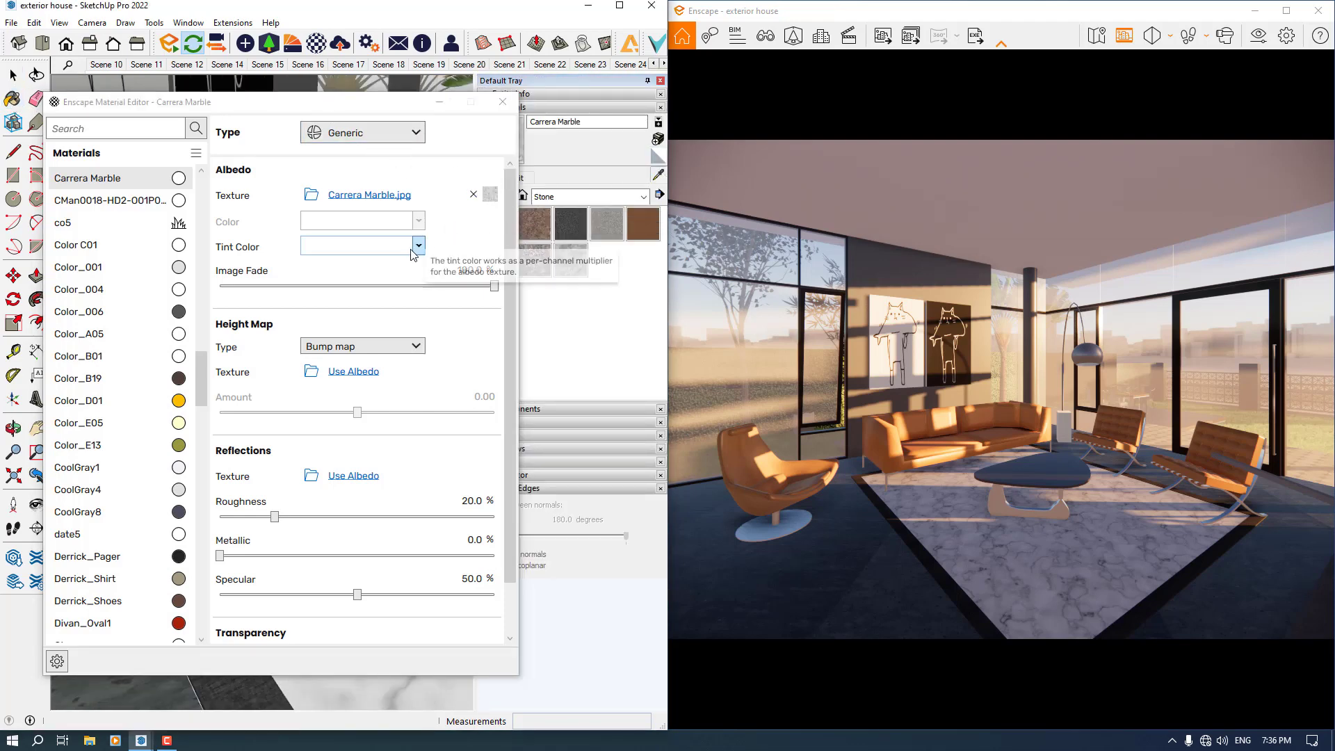
pyautogui.click(470, 498)
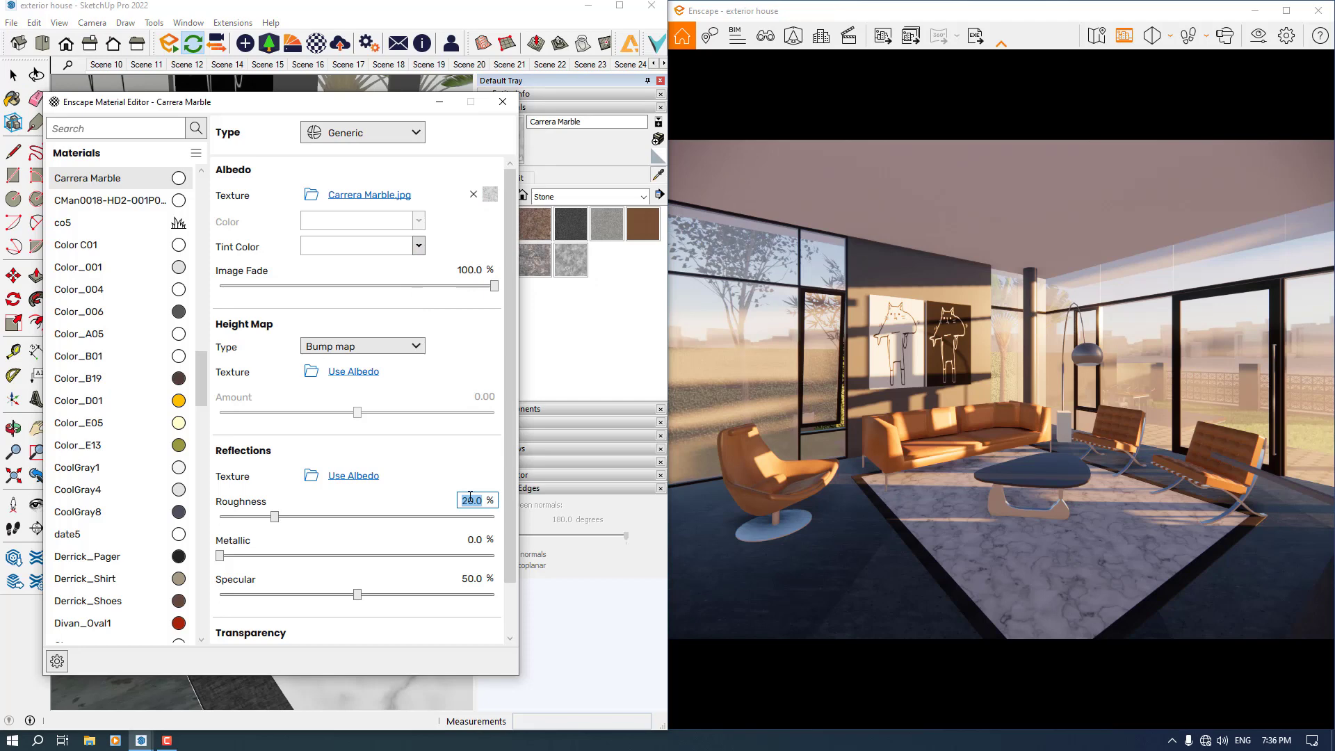
pyautogui.write('4')
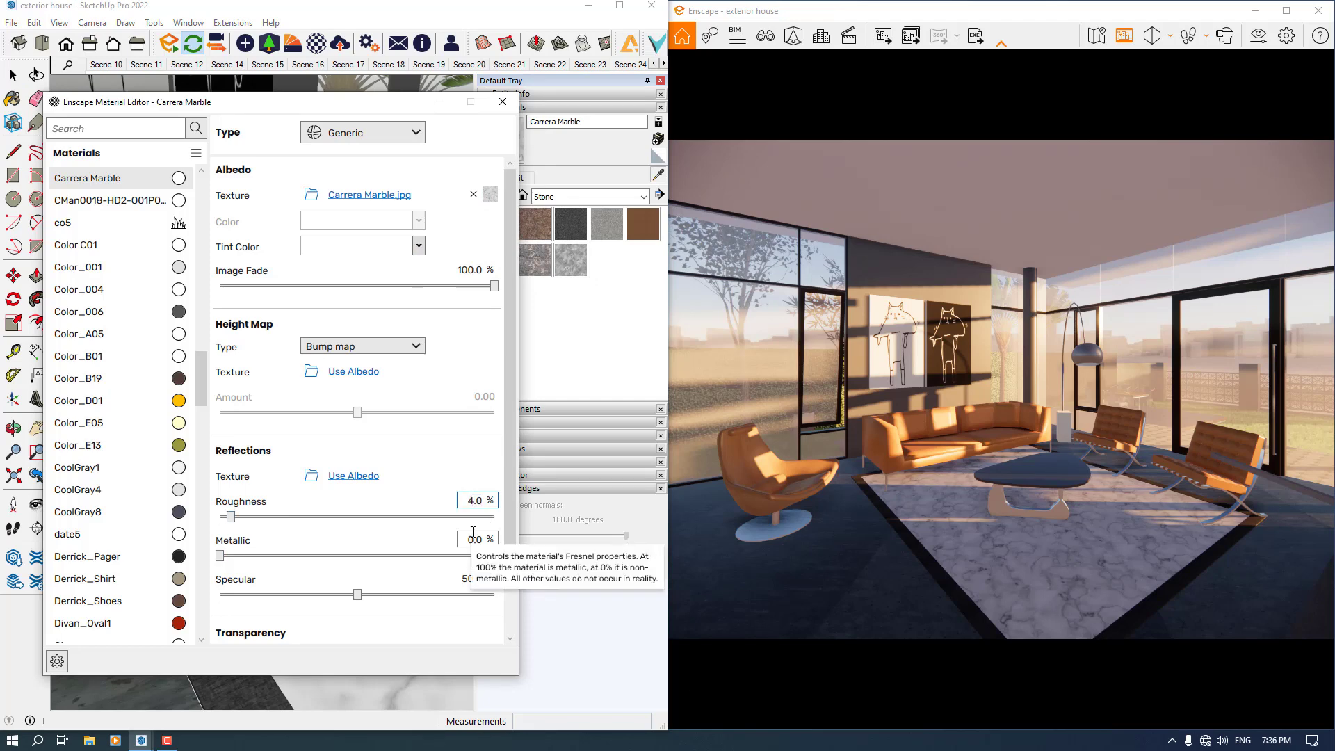
# Step: Try a metallic value of 56% on Carrera Marble
pyautogui.click(472, 539)
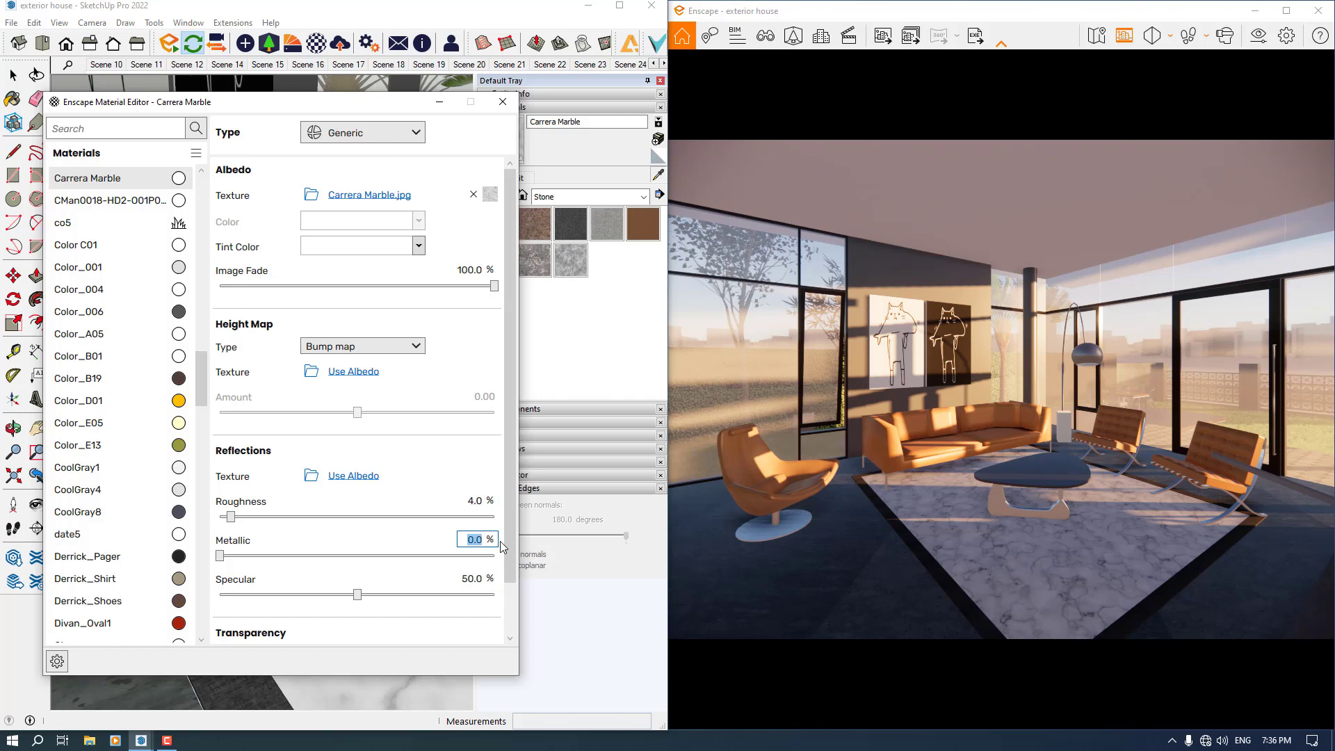
pyautogui.write('56')
pyautogui.press('Return')
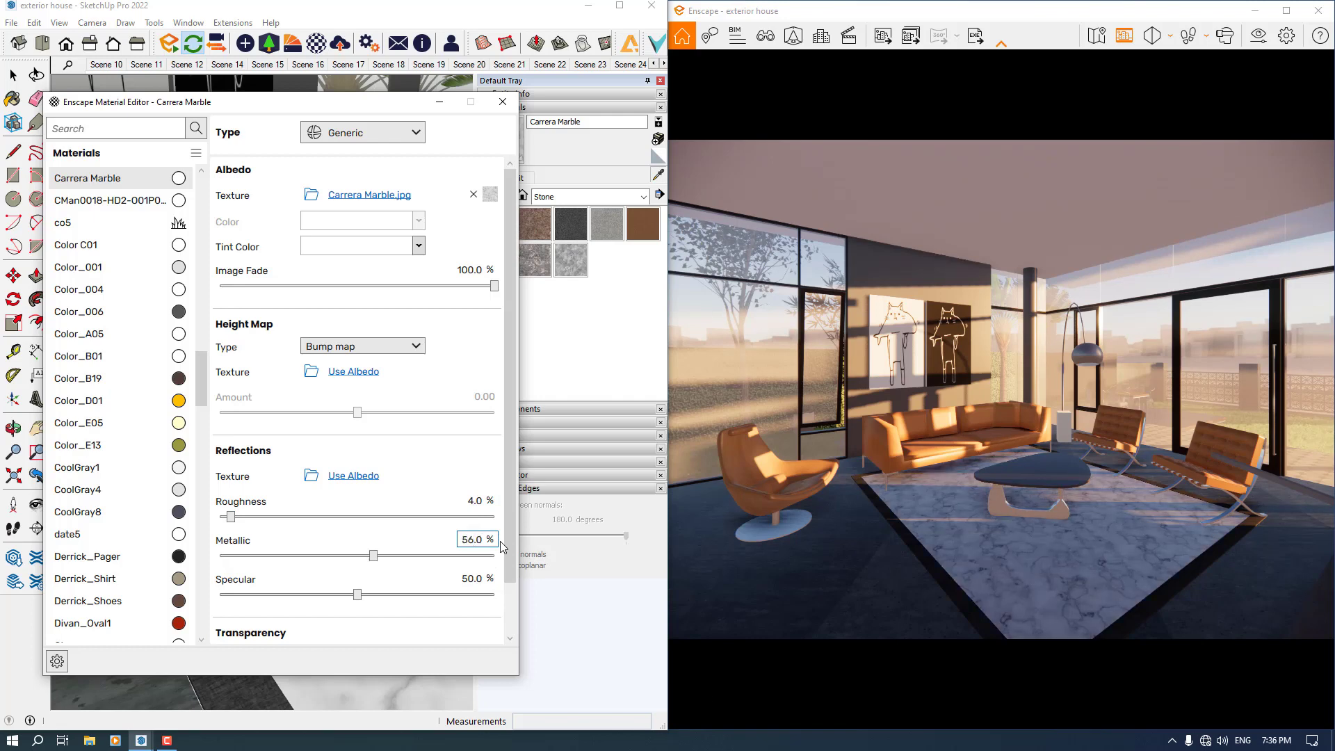
# Step: Set Carrera Marble's metallic to 12% and its specular to 84%
pyautogui.moveTo(485, 542); pyautogui.dragTo(440, 543)
pyautogui.write('12')
pyautogui.press('Return')
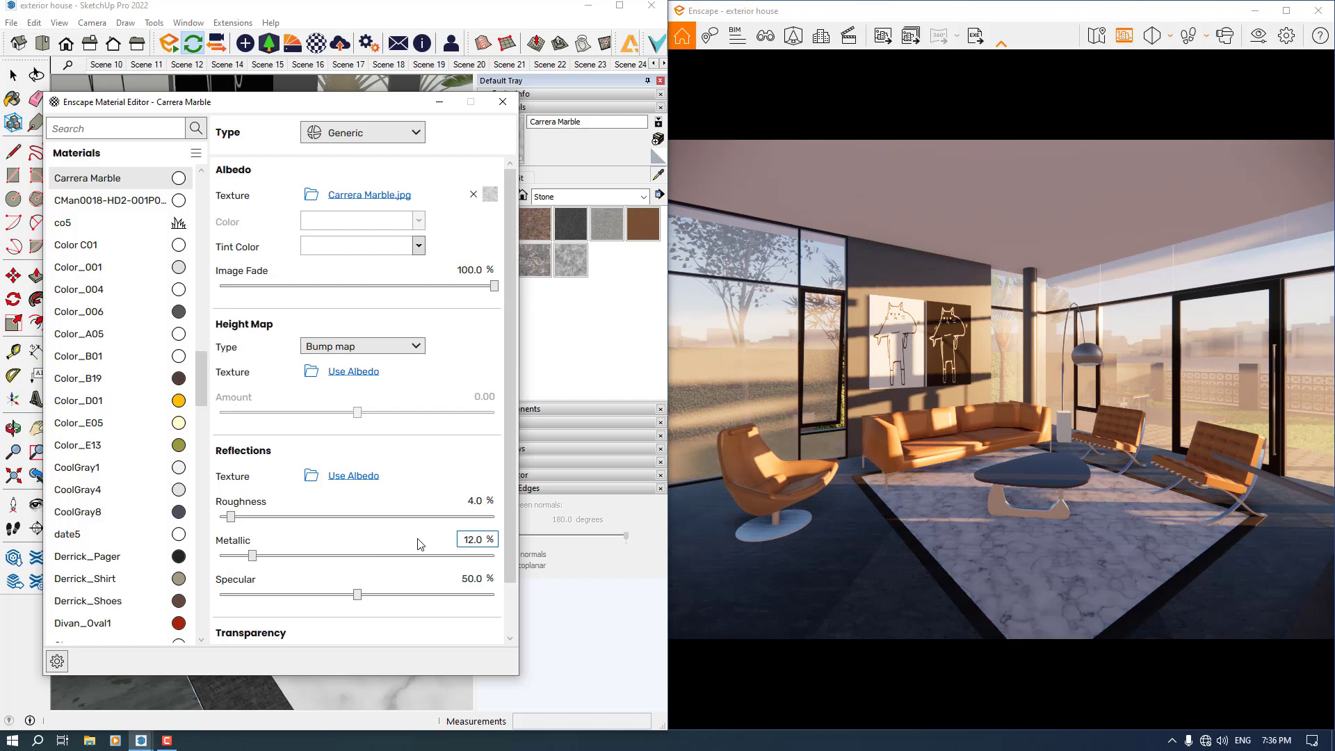
pyautogui.doubleClick(468, 577)
pyautogui.write('84')
pyautogui.press('Return')
# Step: Open Carrera Marble's albedo texture settings and set the texture rotation to 40°
pyautogui.click(490, 194)
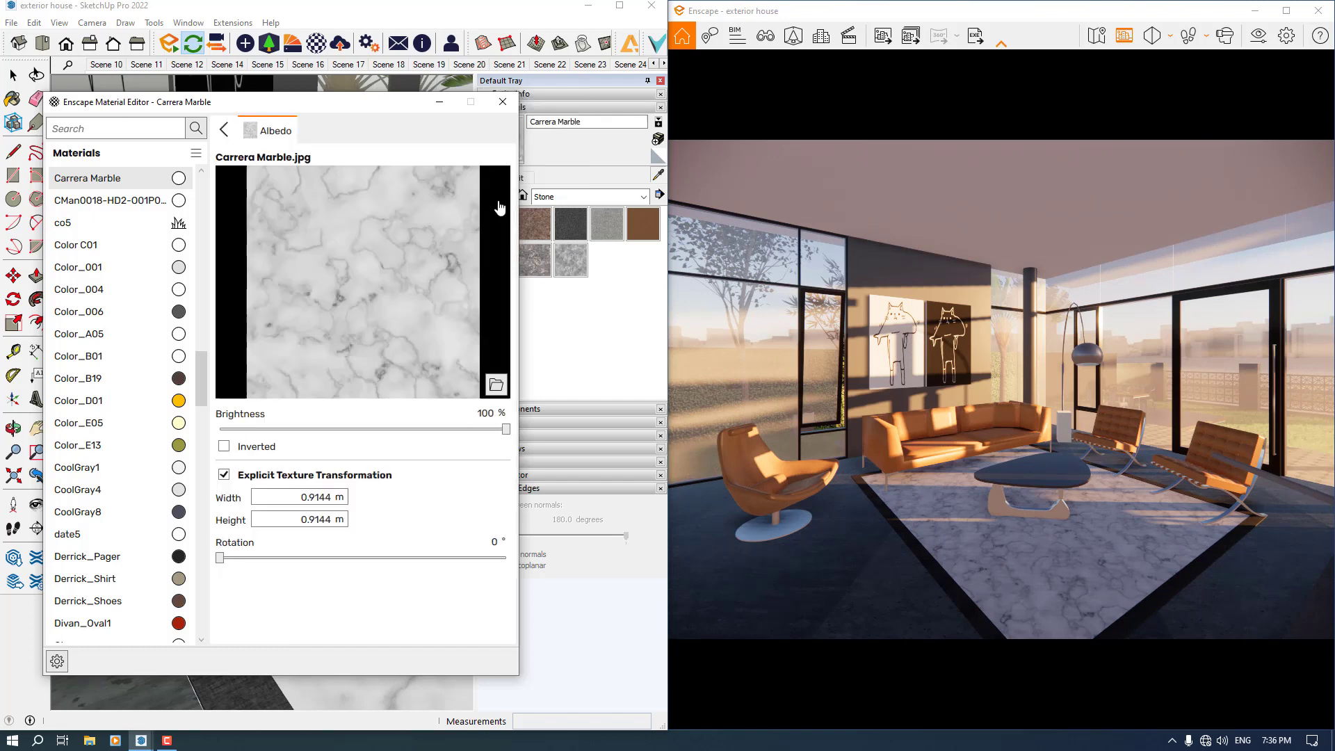
pyautogui.doubleClick(490, 542)
pyautogui.write('40')
pyautogui.press('Return')
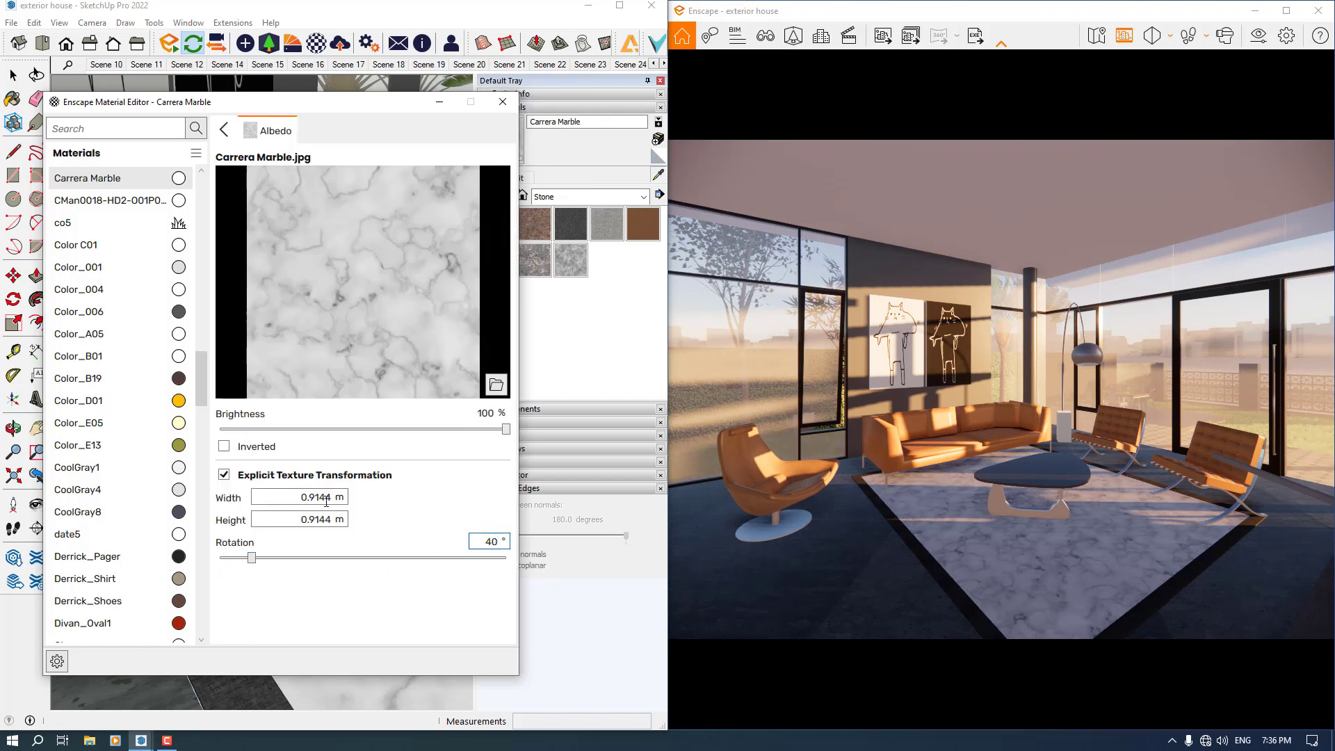
# Step: Set the Carrera Marble texture's width and height to 1.6 m, leave it uninverted and return to the material's main settings
pyautogui.doubleClick(326, 498)
pyautogui.write('1.6')
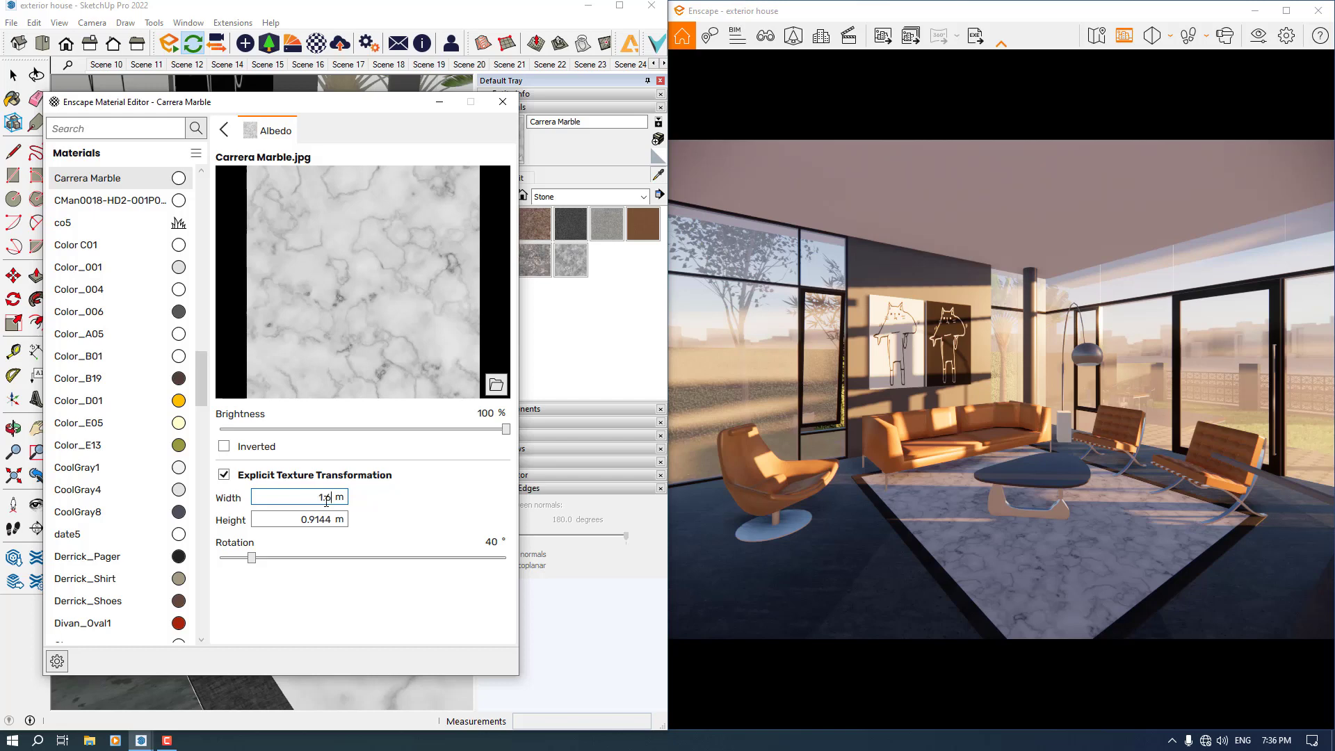
pyautogui.doubleClick(316, 520)
pyautogui.write('1')
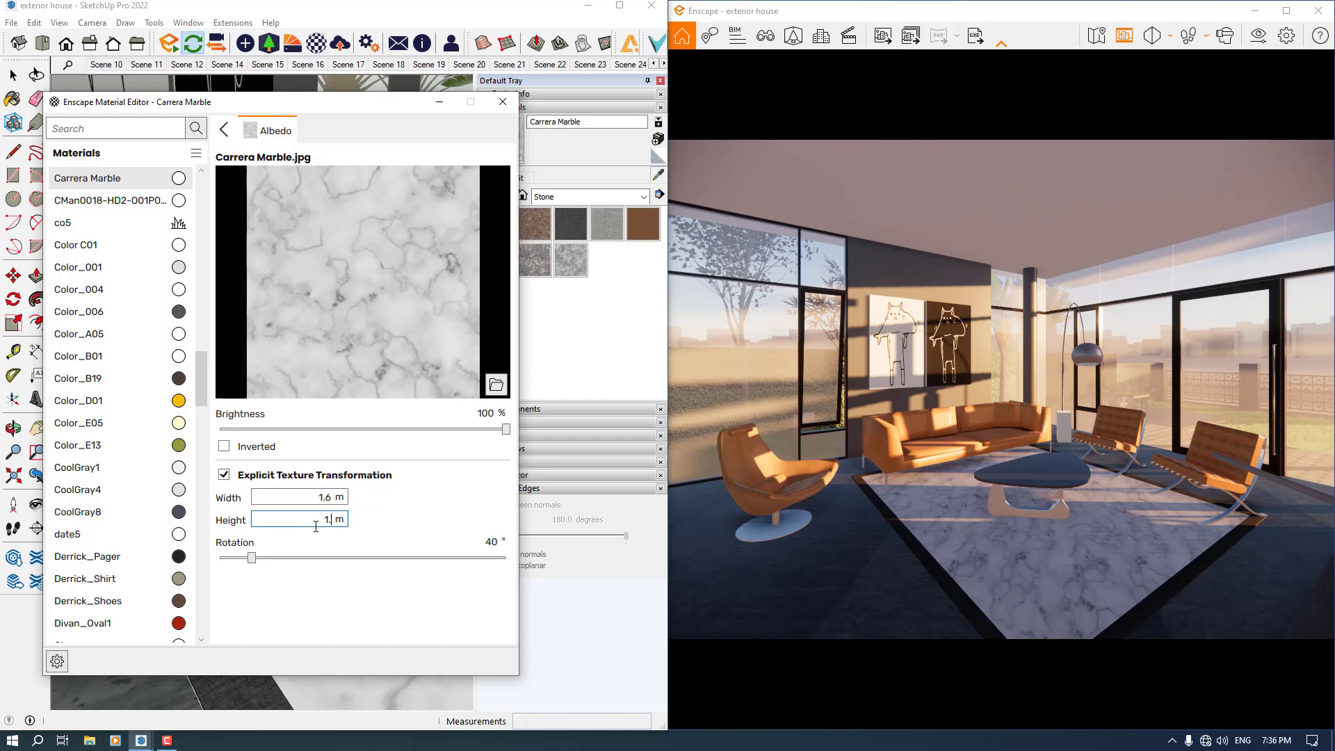
pyautogui.write('.6')
pyautogui.press('Return')
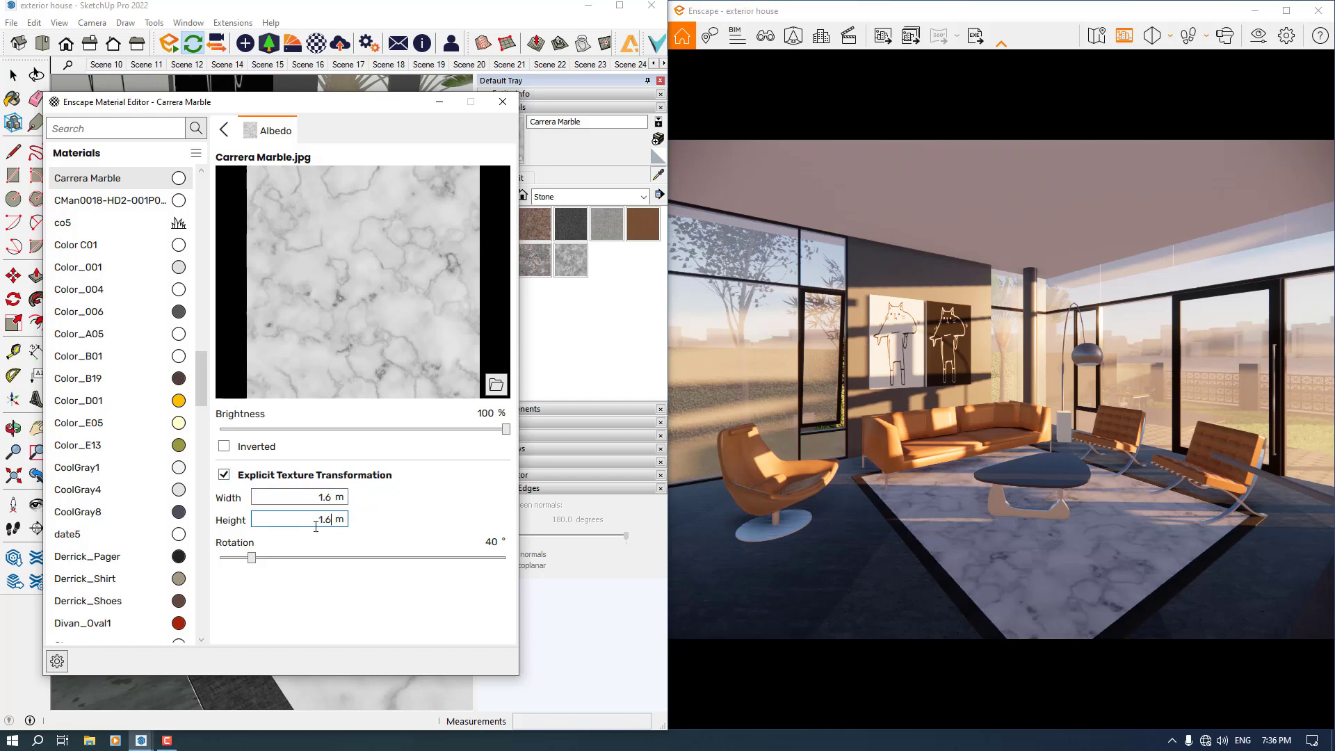
pyautogui.click(230, 453)
pyautogui.click(231, 453)
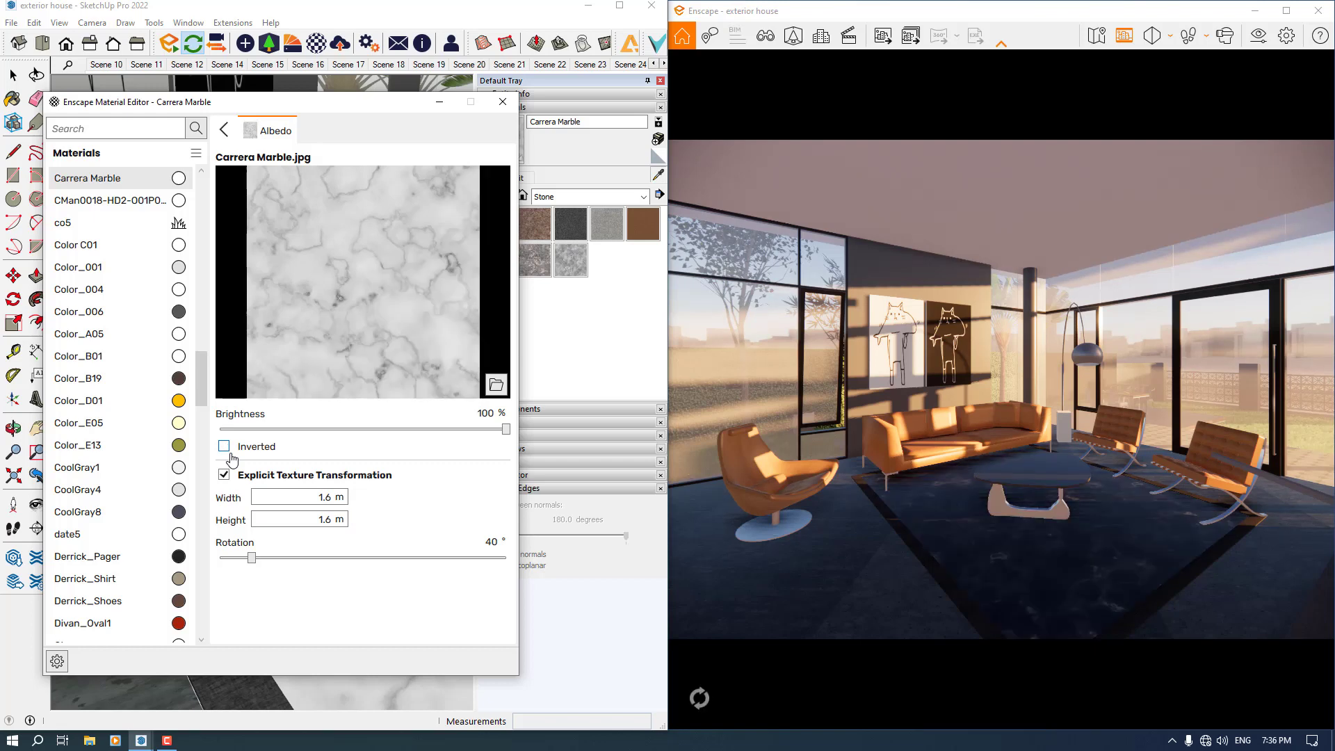
pyautogui.click(225, 130)
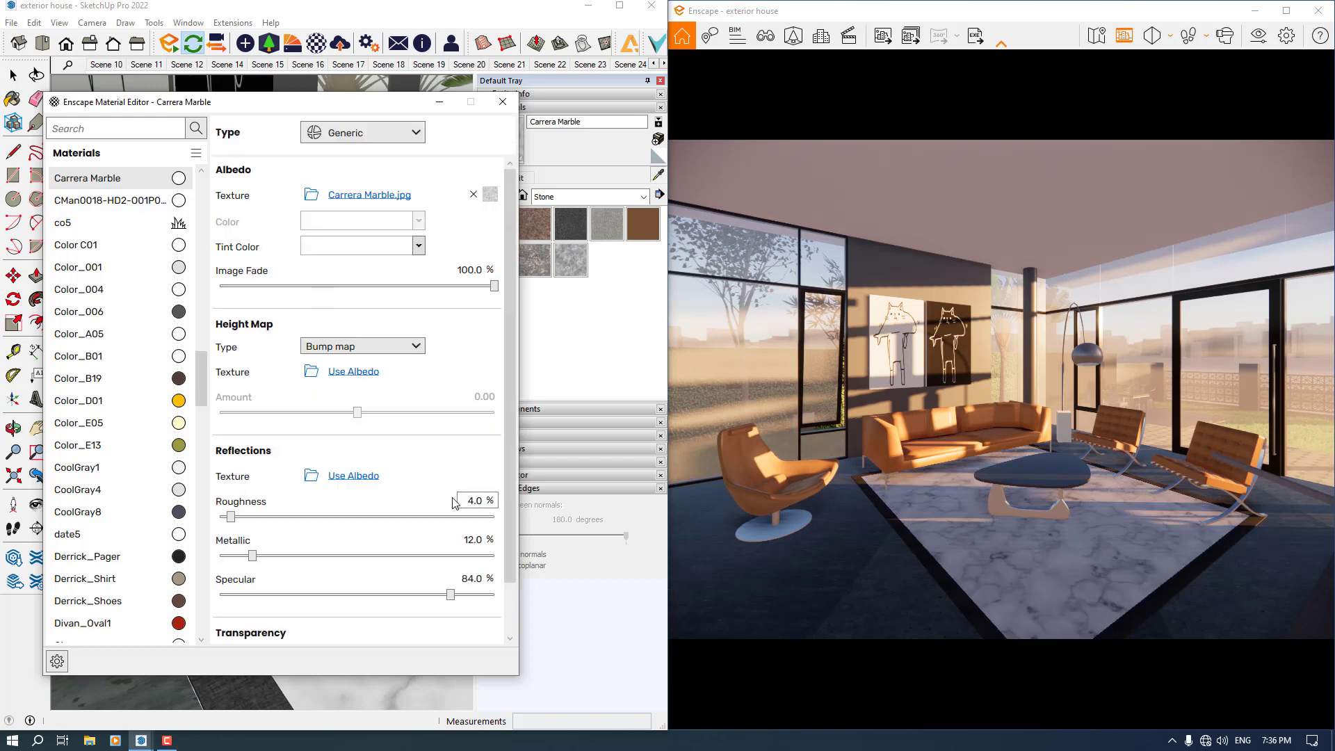
# Step: Set Carrera Marble's roughness to 0% and its image fade to 80%
pyautogui.doubleClick(479, 501)
pyautogui.write('0')
pyautogui.click(419, 245)
pyautogui.click(473, 274)
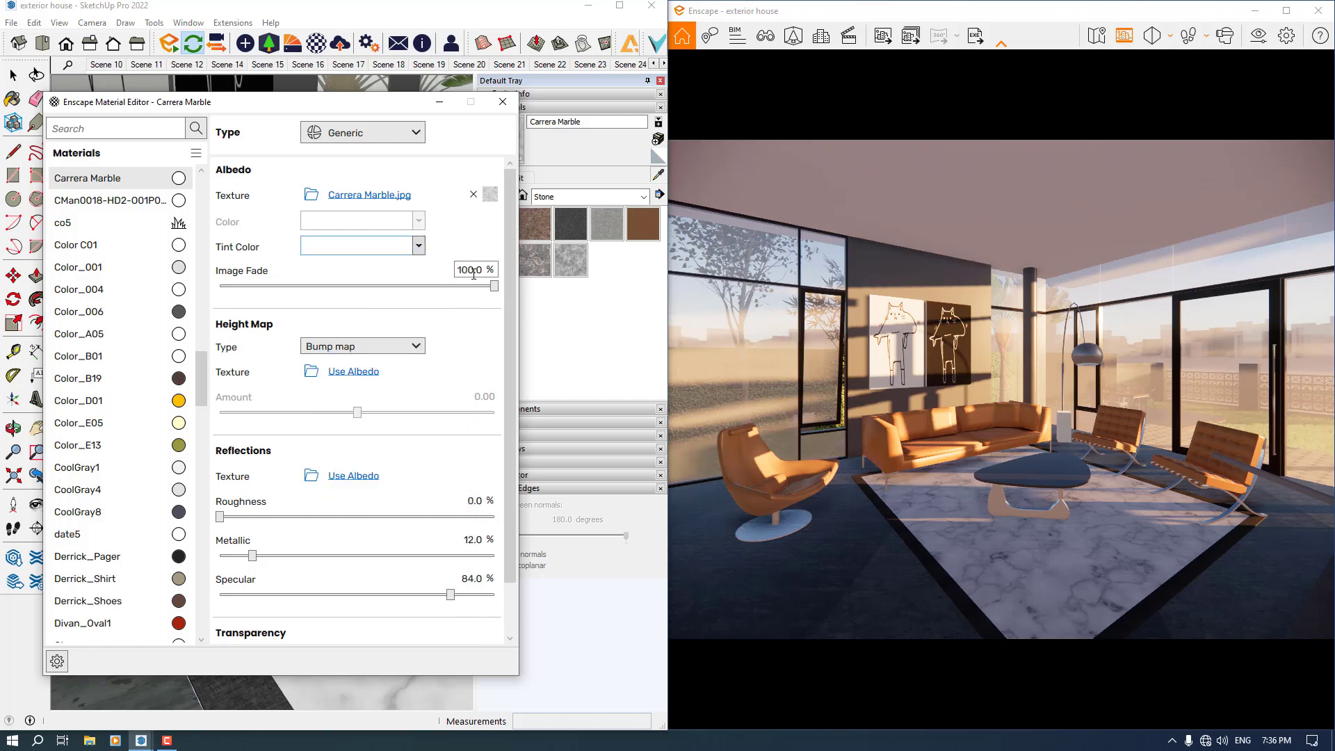
pyautogui.doubleClick(473, 274)
pyautogui.write('80')
pyautogui.press('Return')
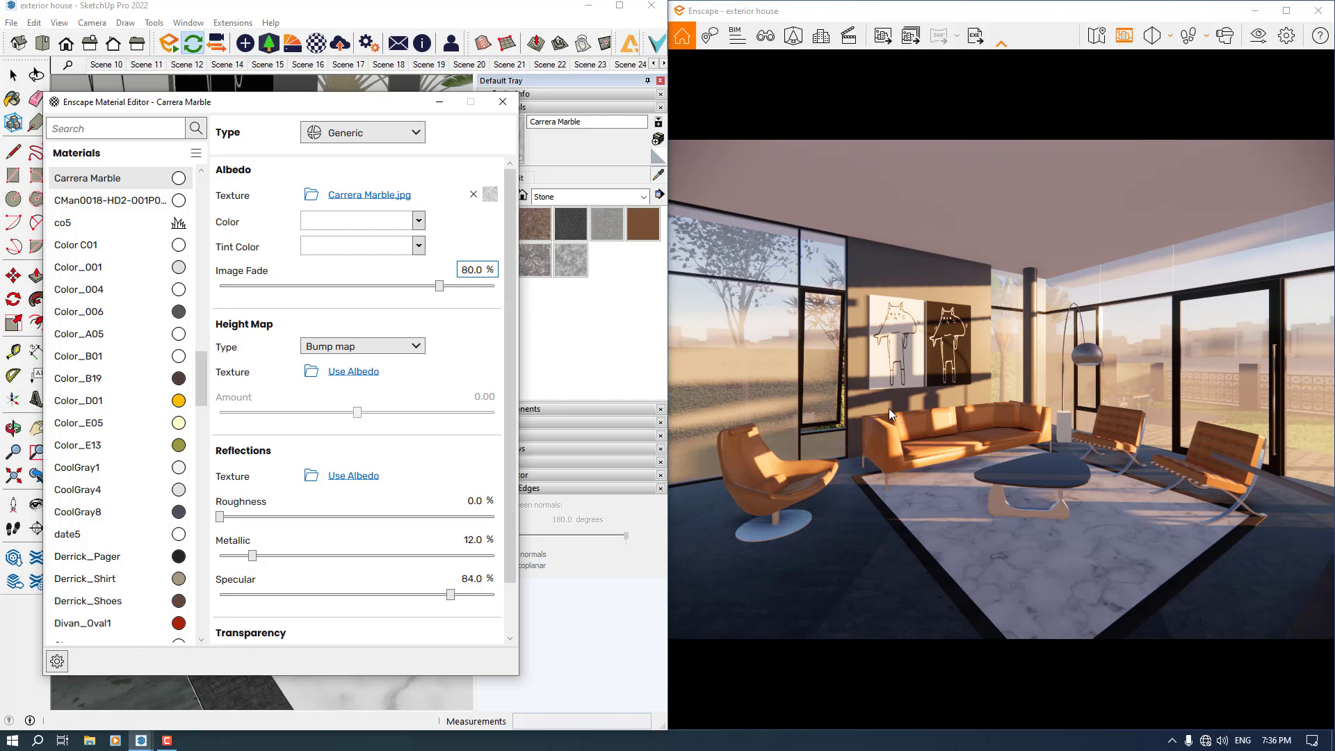
# Step: Sample the rug's dark border material, Material23, and set its roughness to 26% in the Enscape material editor
pyautogui.click(659, 179)
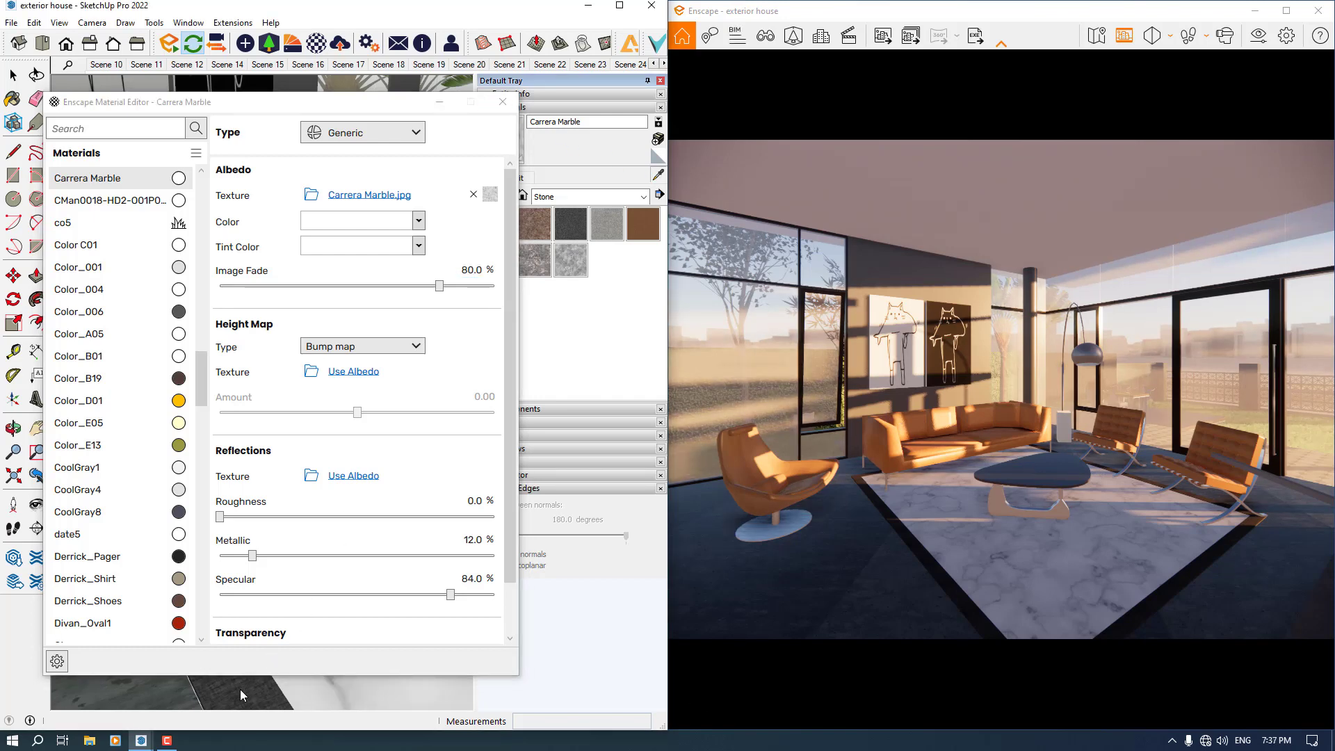
pyautogui.click(664, 173)
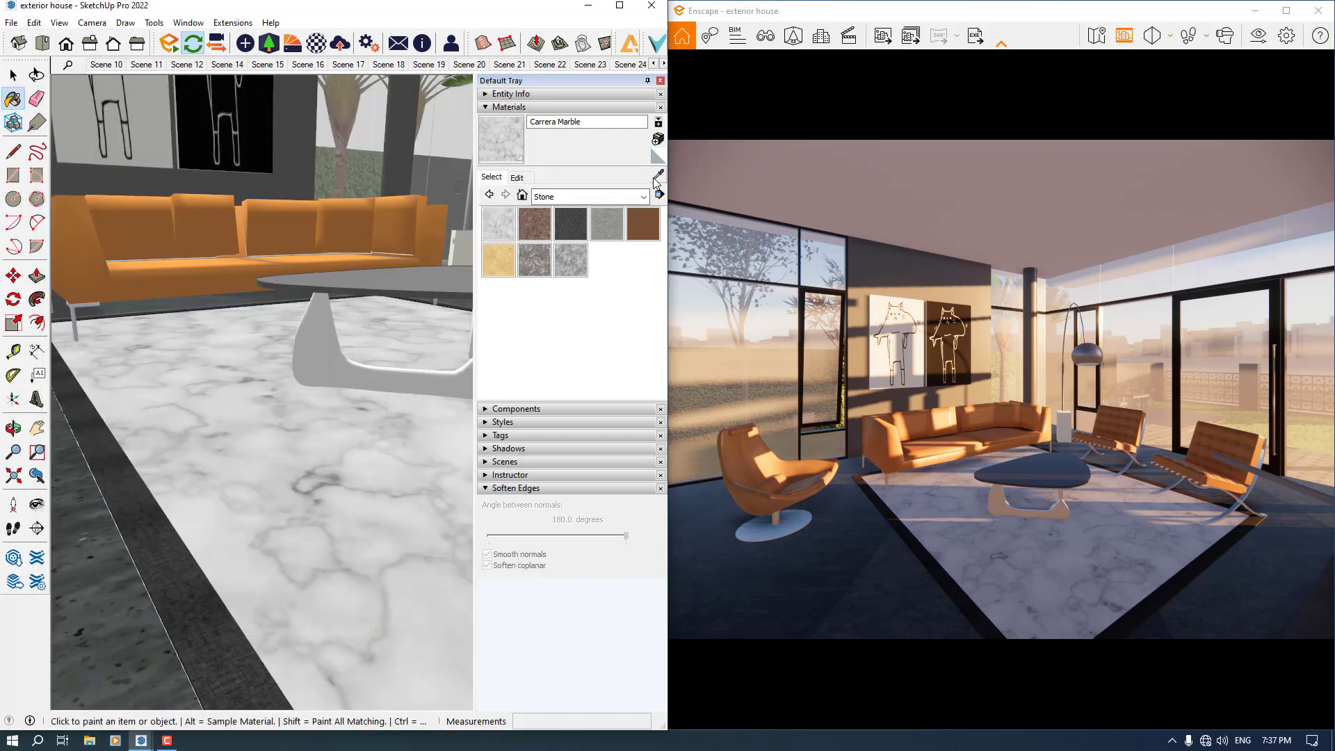
pyautogui.keyDown('alt'); pyautogui.click(263, 141); pyautogui.keyUp('alt')
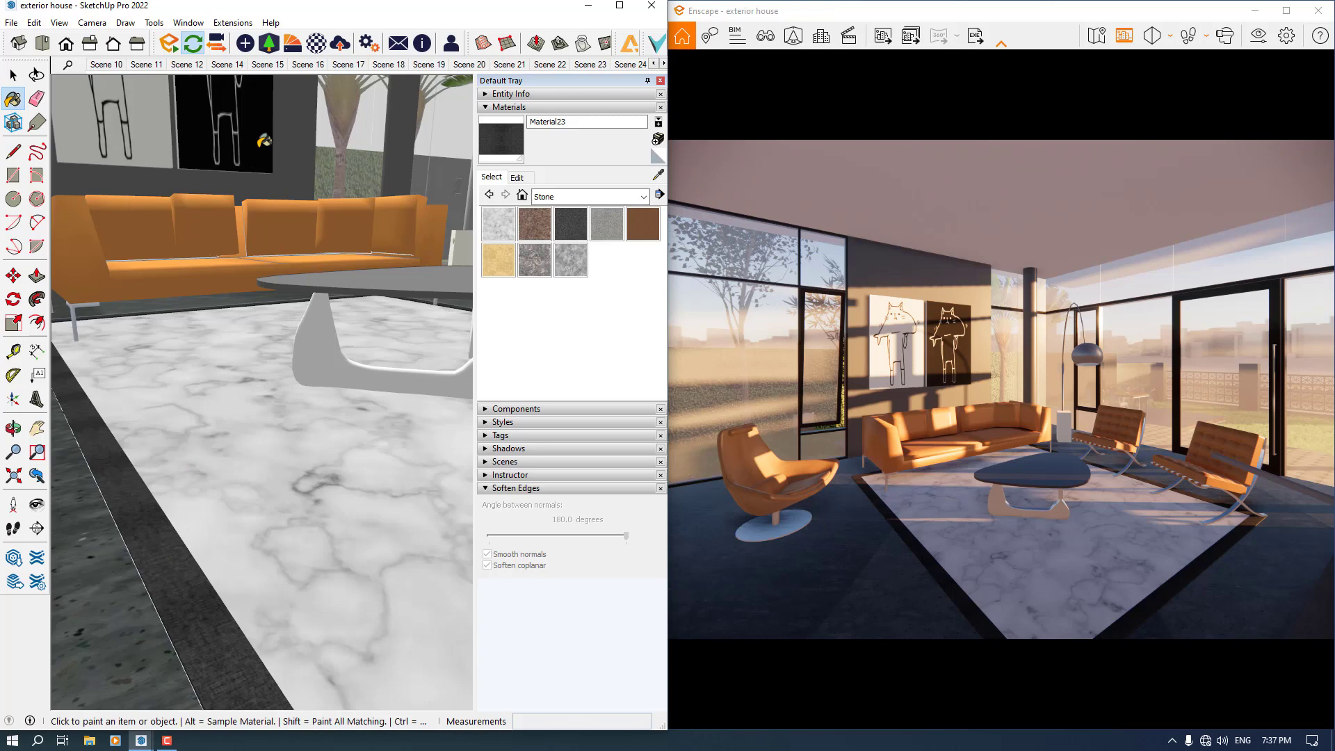
pyautogui.click(317, 43)
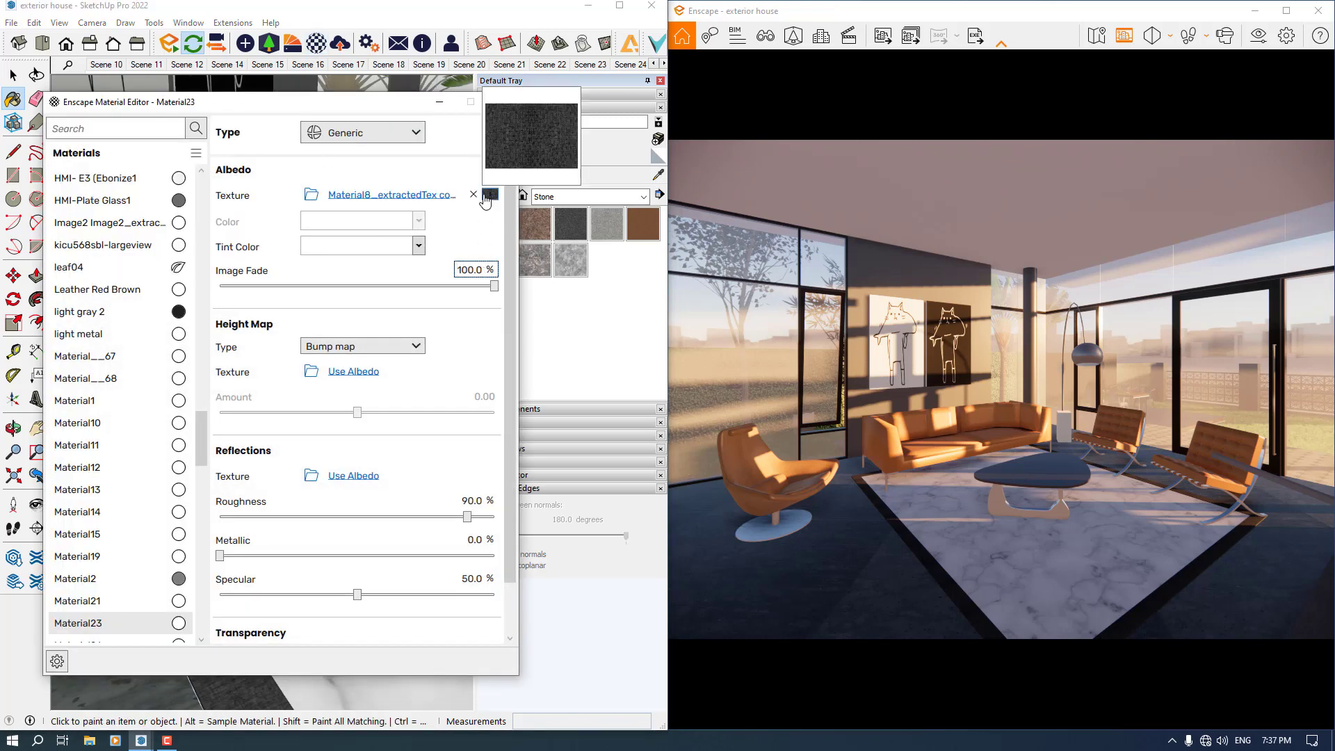
pyautogui.doubleClick(475, 498)
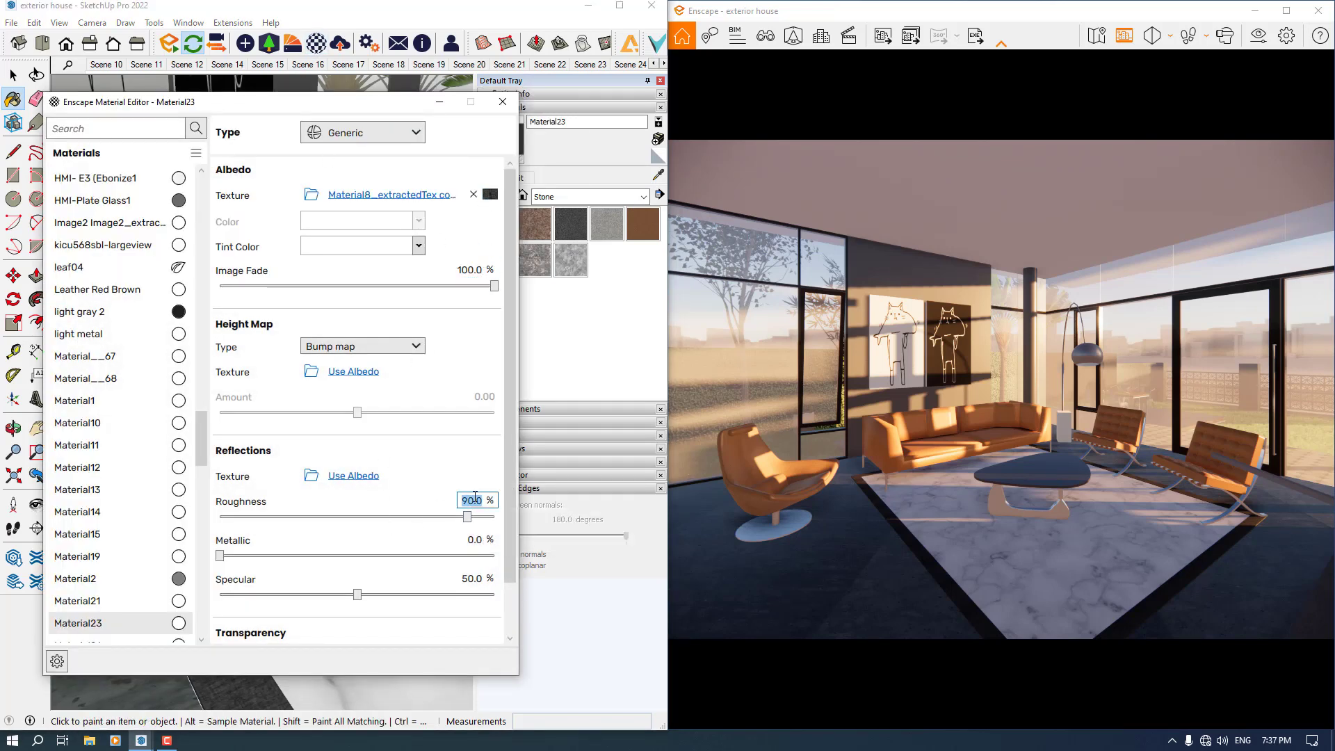
pyautogui.write('26')
pyautogui.press('Return')
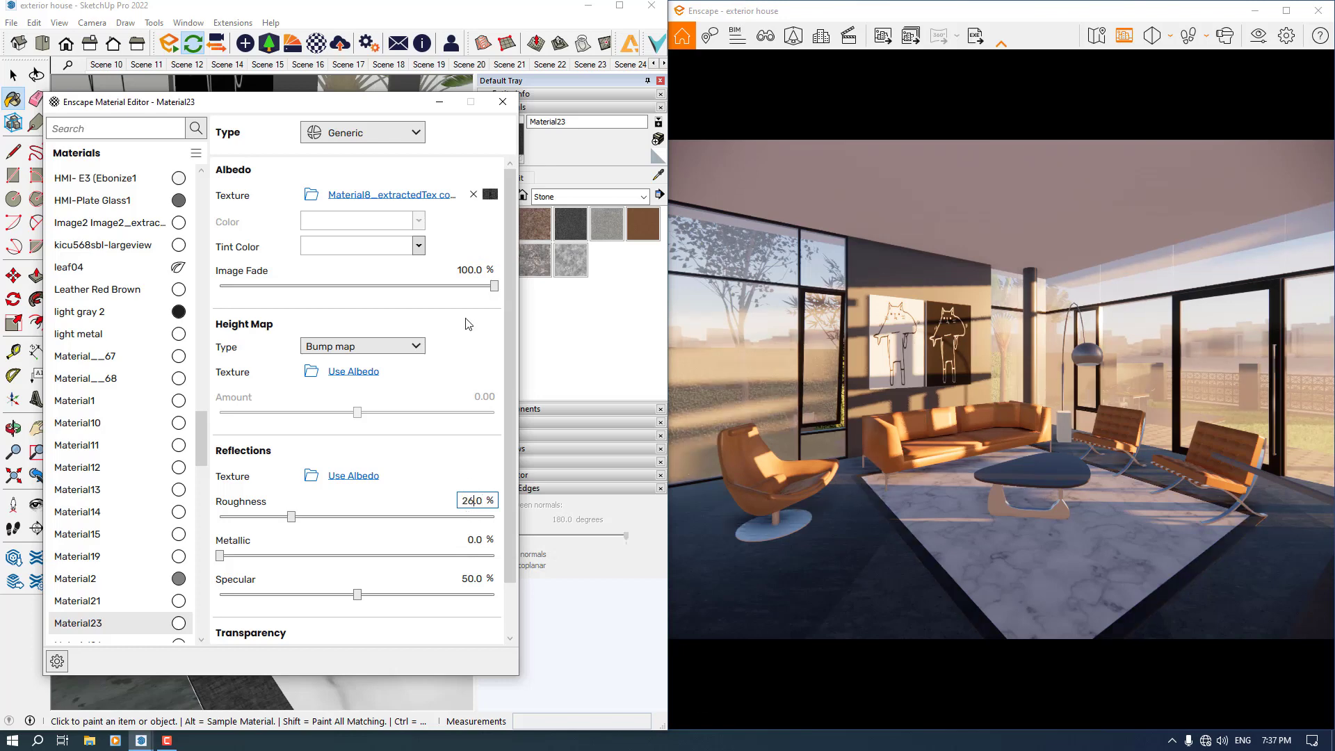
# Step: Set Material23's image fade to 56% and its specular to 66%, and close the material editor
pyautogui.doubleClick(477, 269)
pyautogui.write('56')
pyautogui.press('Return')
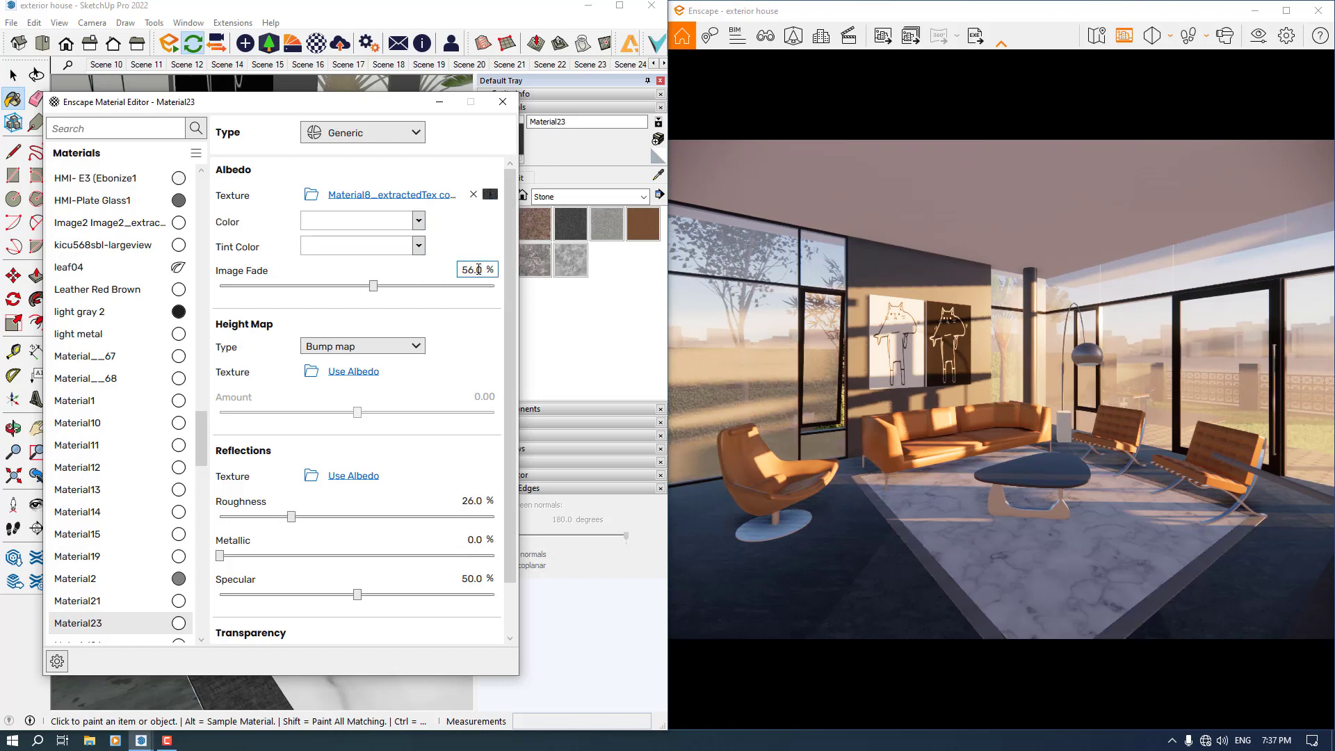
pyautogui.doubleClick(466, 579)
pyautogui.write('66')
pyautogui.press('Return')
pyautogui.click(501, 102)
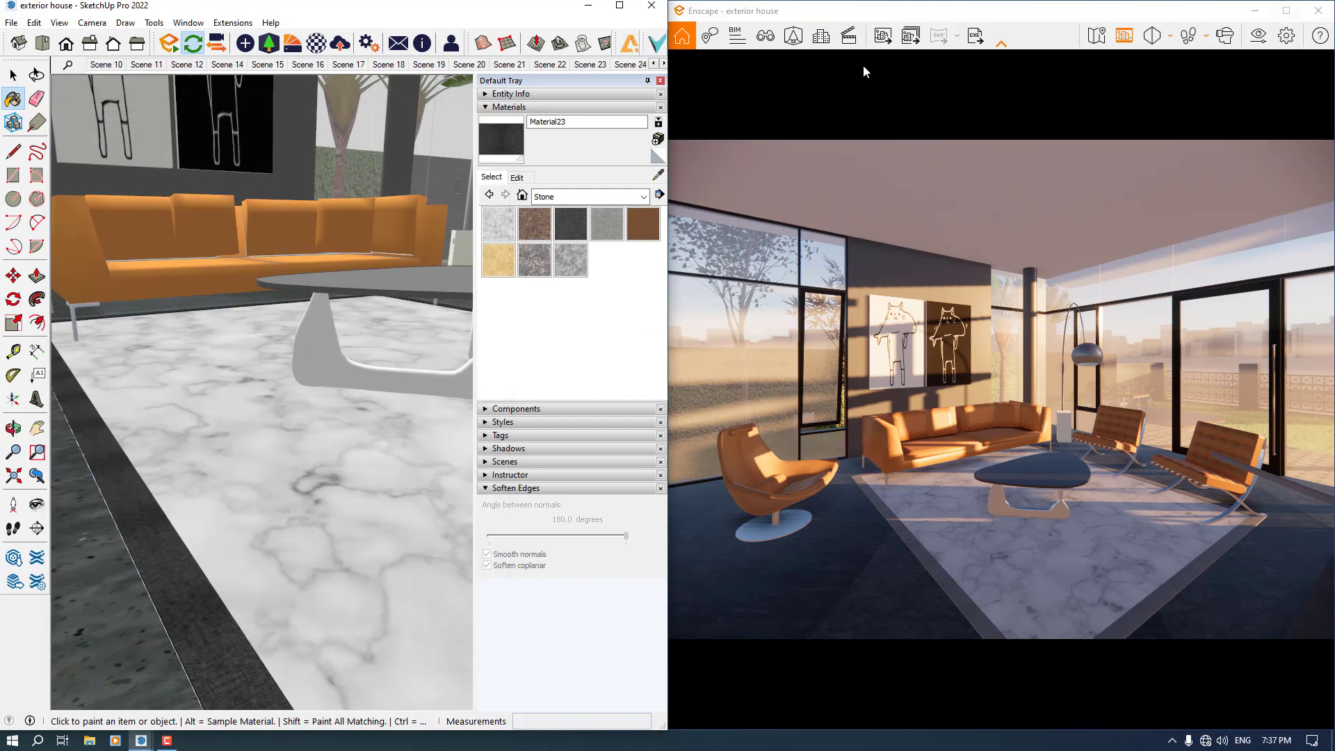
# Step: Minimize SketchUp, maximize the Enscape window and reframe the room to include the glazed wall beside the swivel armchair
pyautogui.click(588, 6)
pyautogui.click(1286, 11)
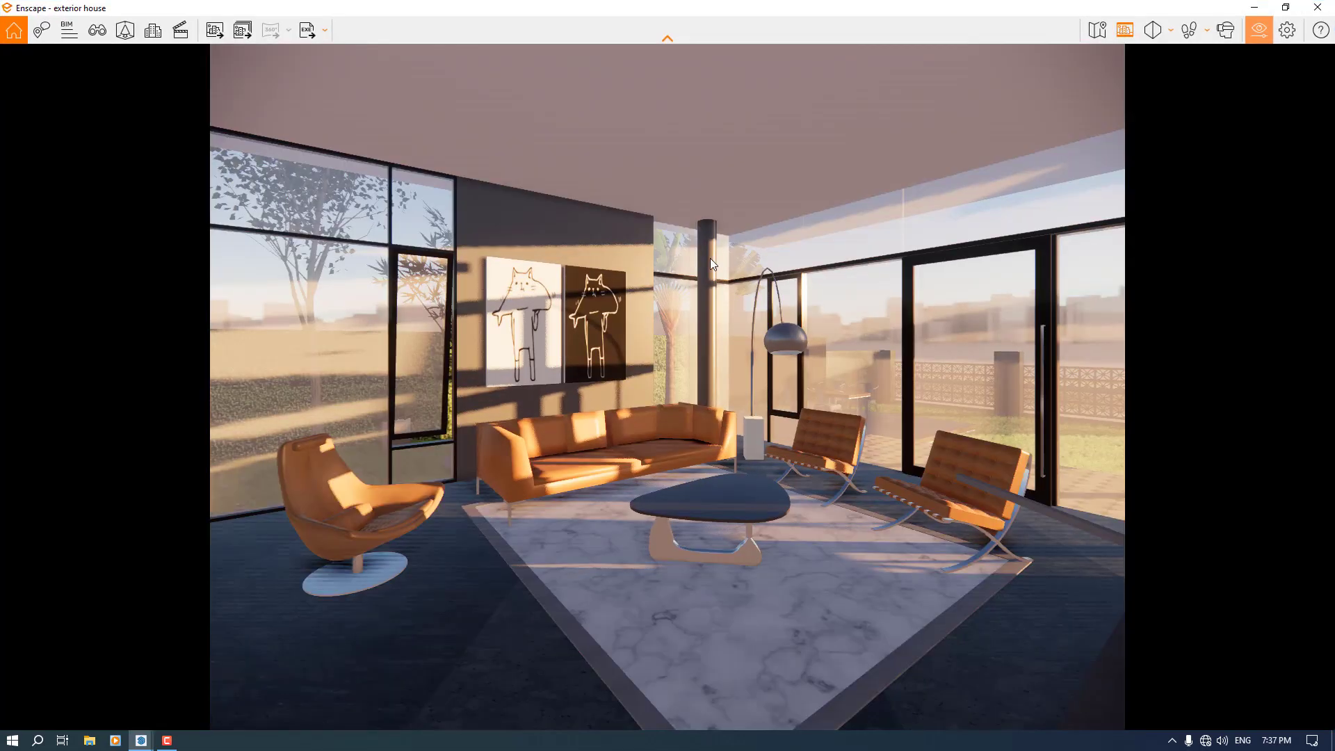
pyautogui.moveTo(641, 359)
pyautogui.mouseDown()
pyautogui.moveTo(792, 357)
pyautogui.moveTo(668, 354)
pyautogui.mouseUp()
pyautogui.press('s')
pyautogui.press('w')
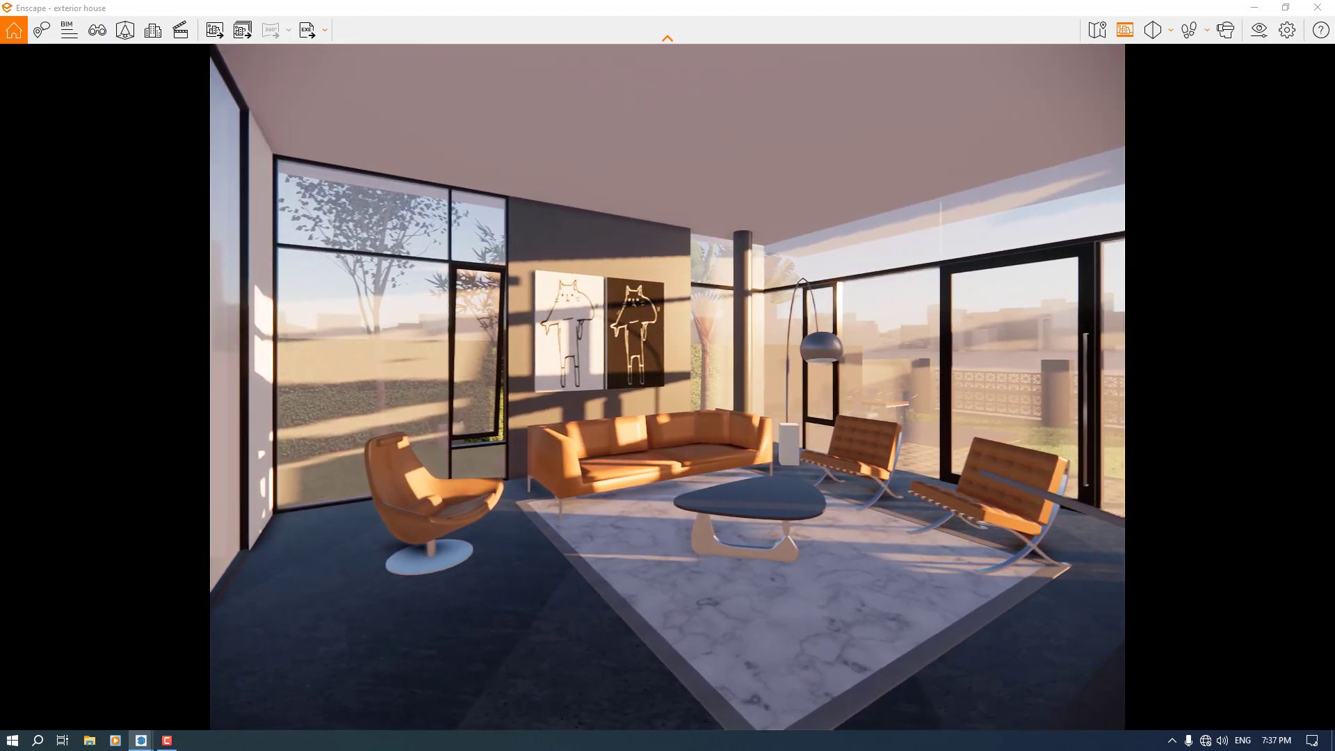
pyautogui.press('d')
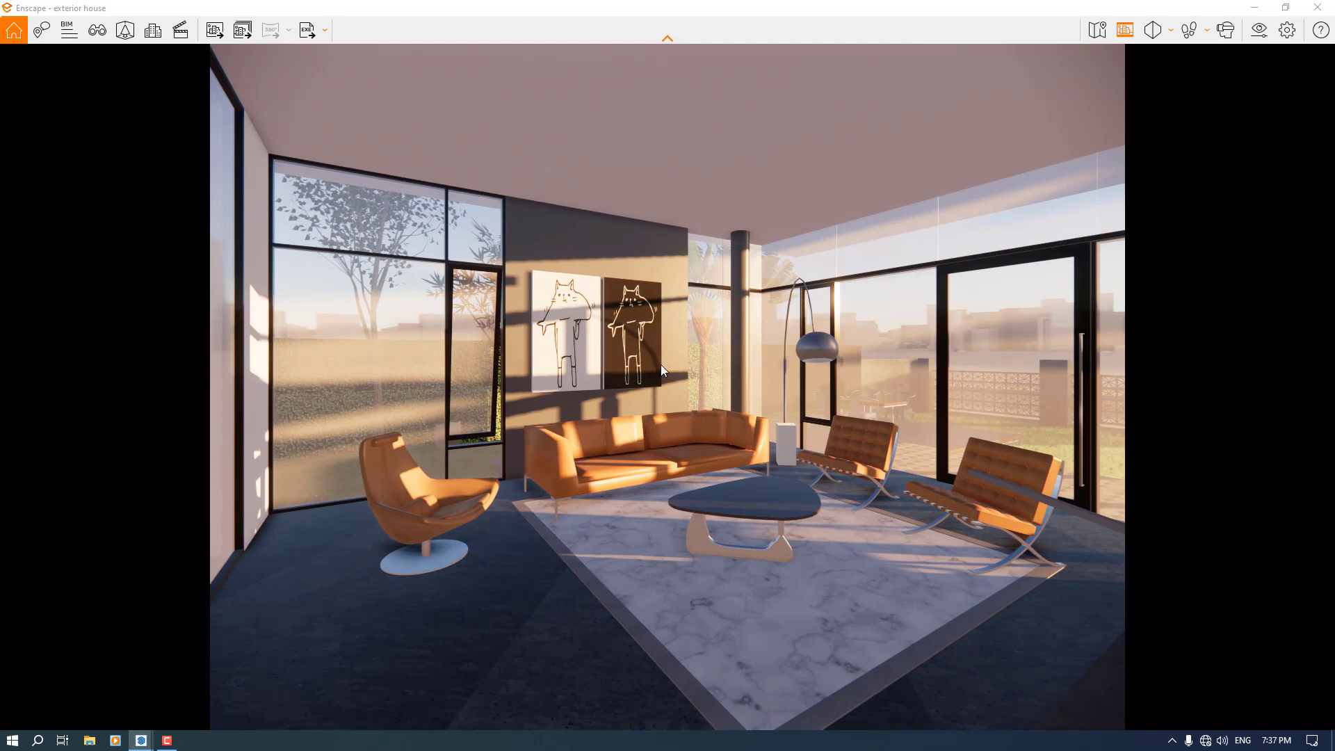
# Step: Start a new view named Interior Render 1, marked as a favorite and with no linked visual preset
pyautogui.click(97, 30)
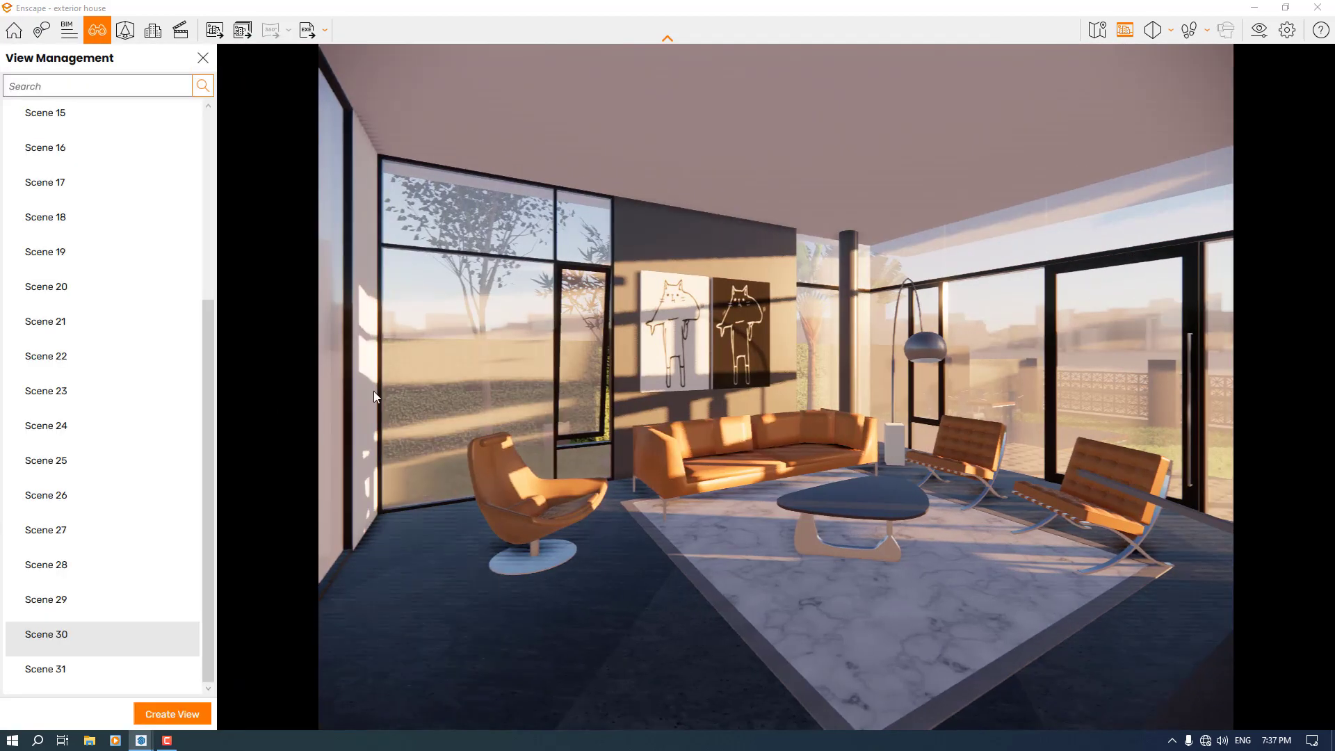
pyautogui.click(167, 714)
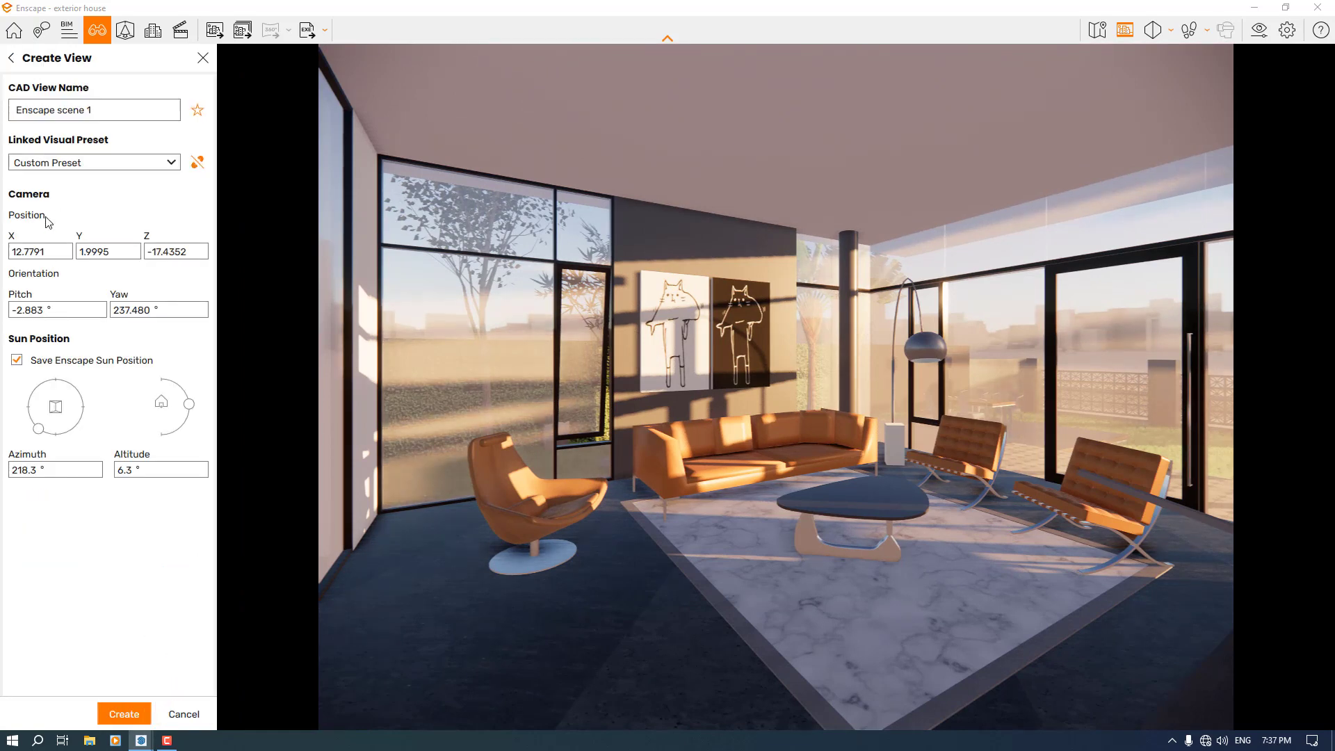
pyautogui.moveTo(102, 112); pyautogui.dragTo(3, 148)
pyautogui.write('iNTERIOR')
pyautogui.hotkey('ctrl', 'a')
pyautogui.write('In')
pyautogui.click(198, 109)
pyautogui.click(198, 162)
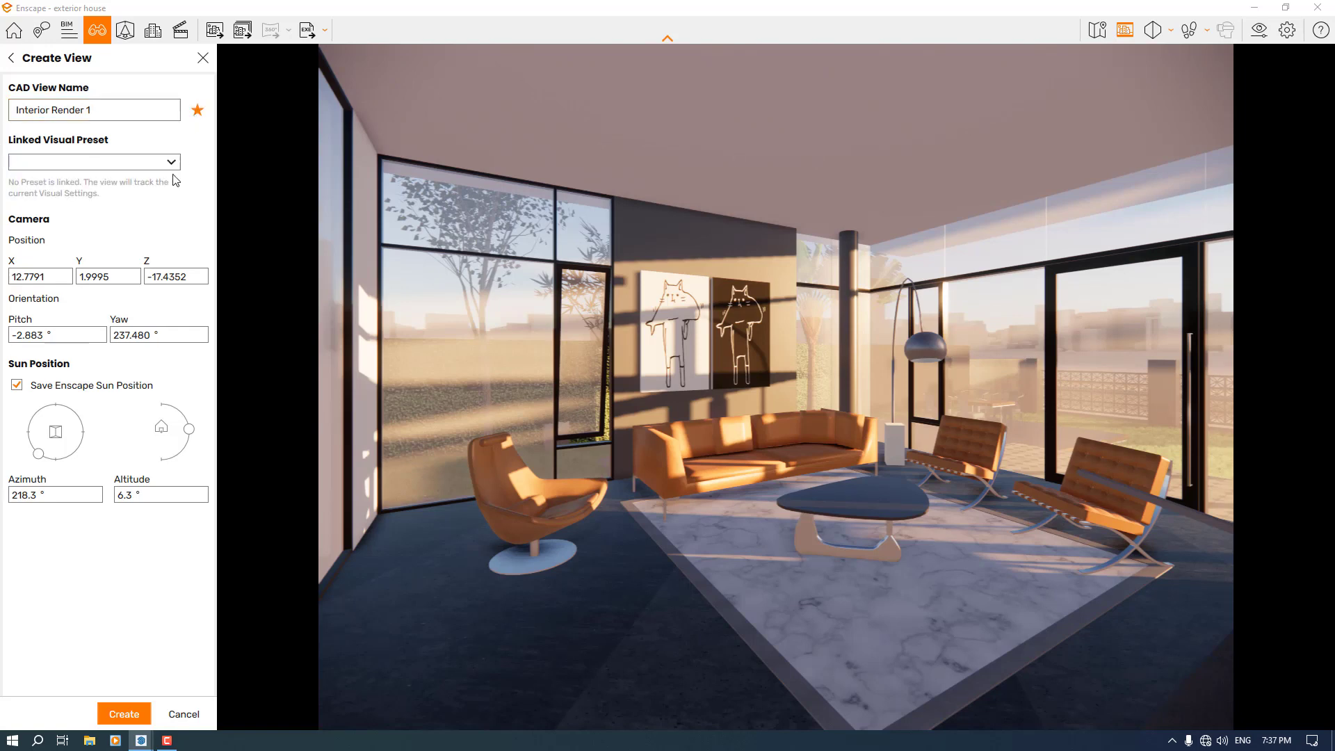
# Step: Try a camera position of X 12.7 and Y 2 for the new view
pyautogui.click(57, 281)
pyautogui.write('12.7')
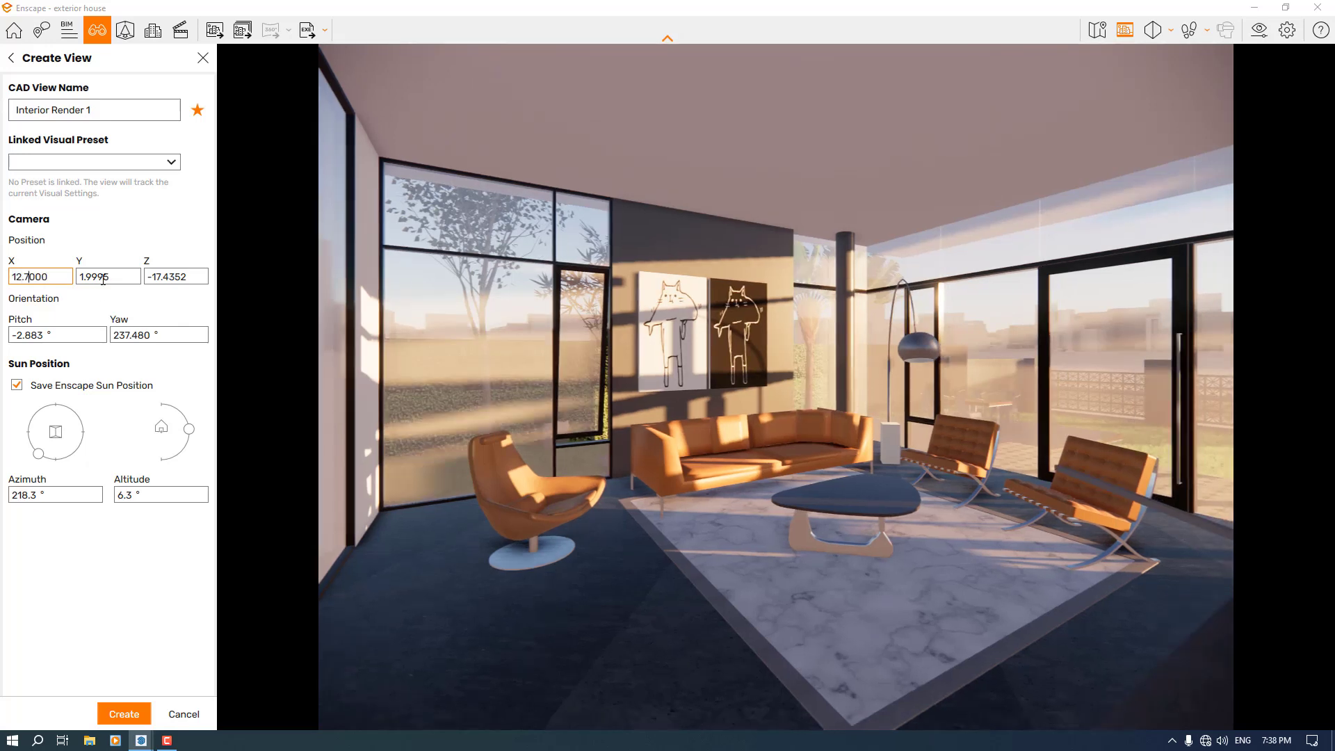
pyautogui.click(98, 277)
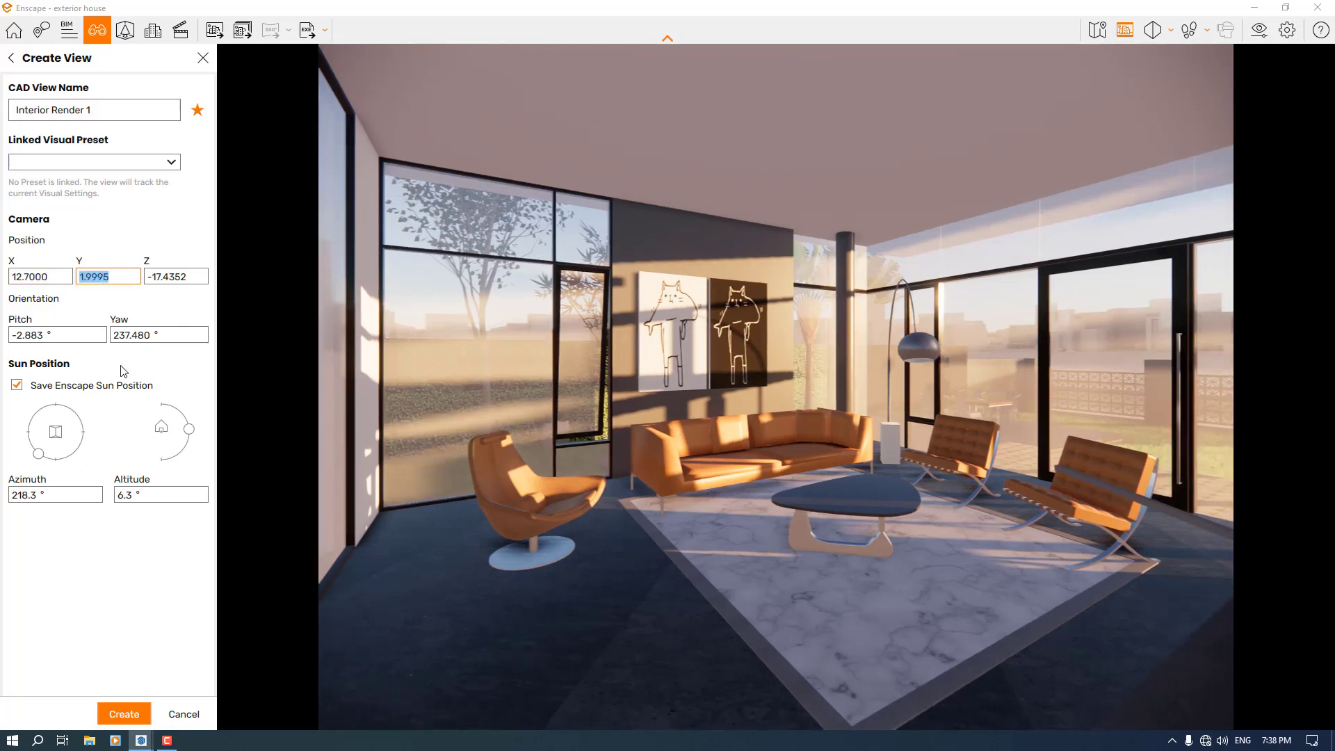
pyautogui.press('Home')
pyautogui.press('Right')
pyautogui.hotkey('shift', 'End')
pyautogui.write('2')
pyautogui.press('Return')
# Step: Turn and lower the camera to look into the living room, and set its Y position to 1.3
pyautogui.moveTo(657, 334); pyautogui.dragTo(695, 334)
pyautogui.press('q')
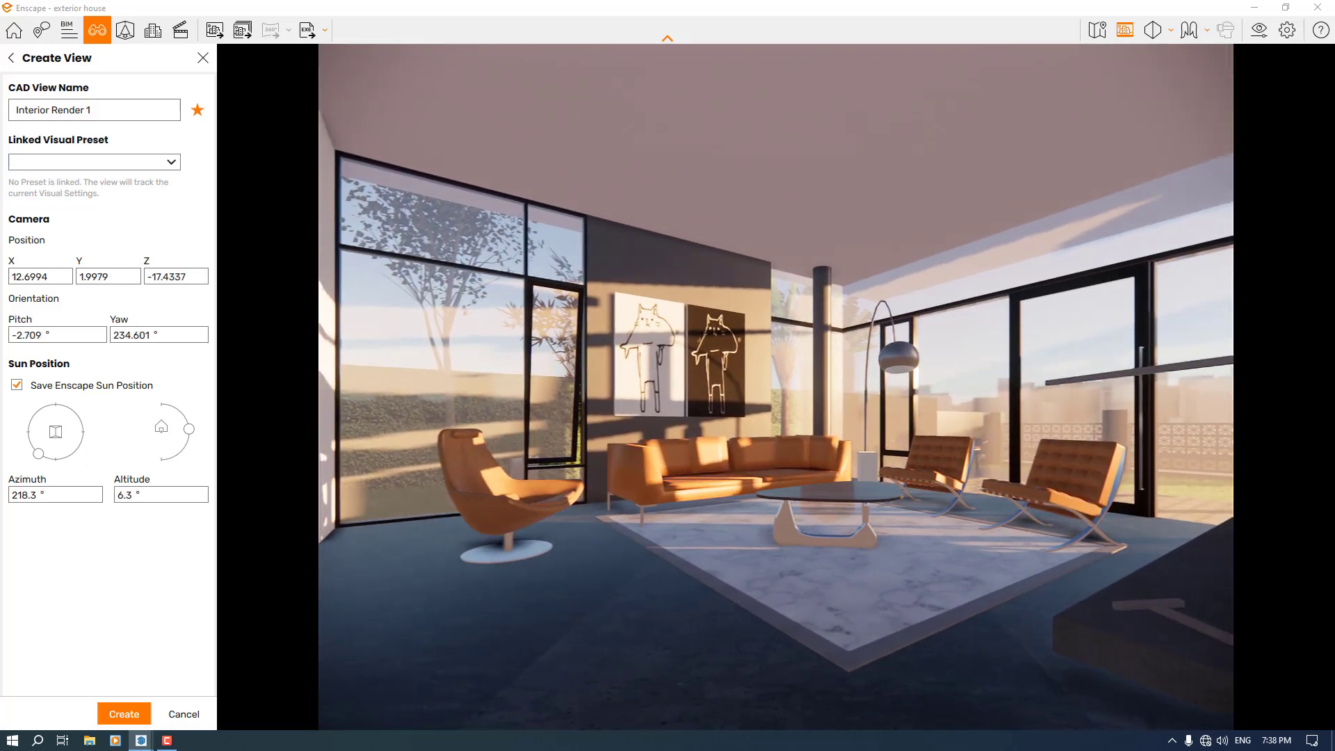
pyautogui.press('q')
pyautogui.press('e')
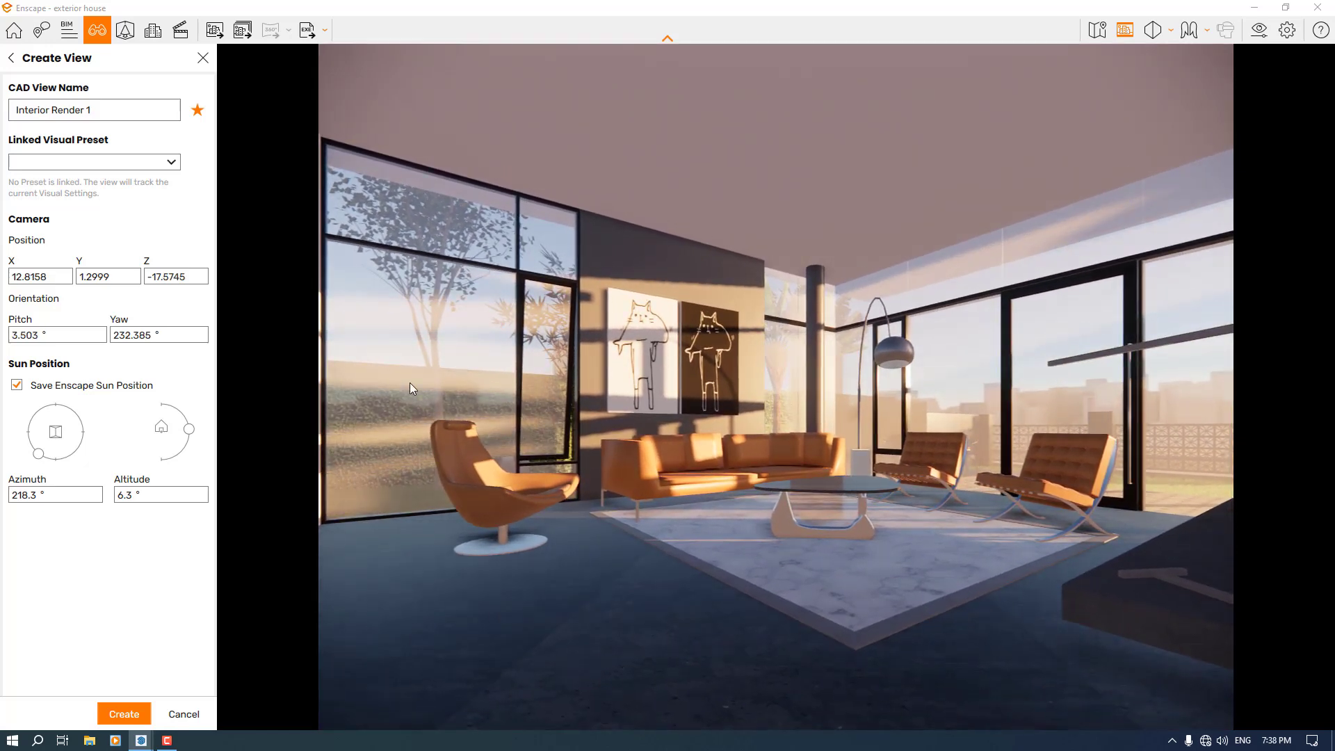
pyautogui.doubleClick(104, 272)
pyautogui.write('1.3')
pyautogui.press('Return')
# Step: Set the camera's Z position to -17.5 and its X position to 12.8
pyautogui.doubleClick(163, 276)
pyautogui.write('-17')
pyautogui.press('Return')
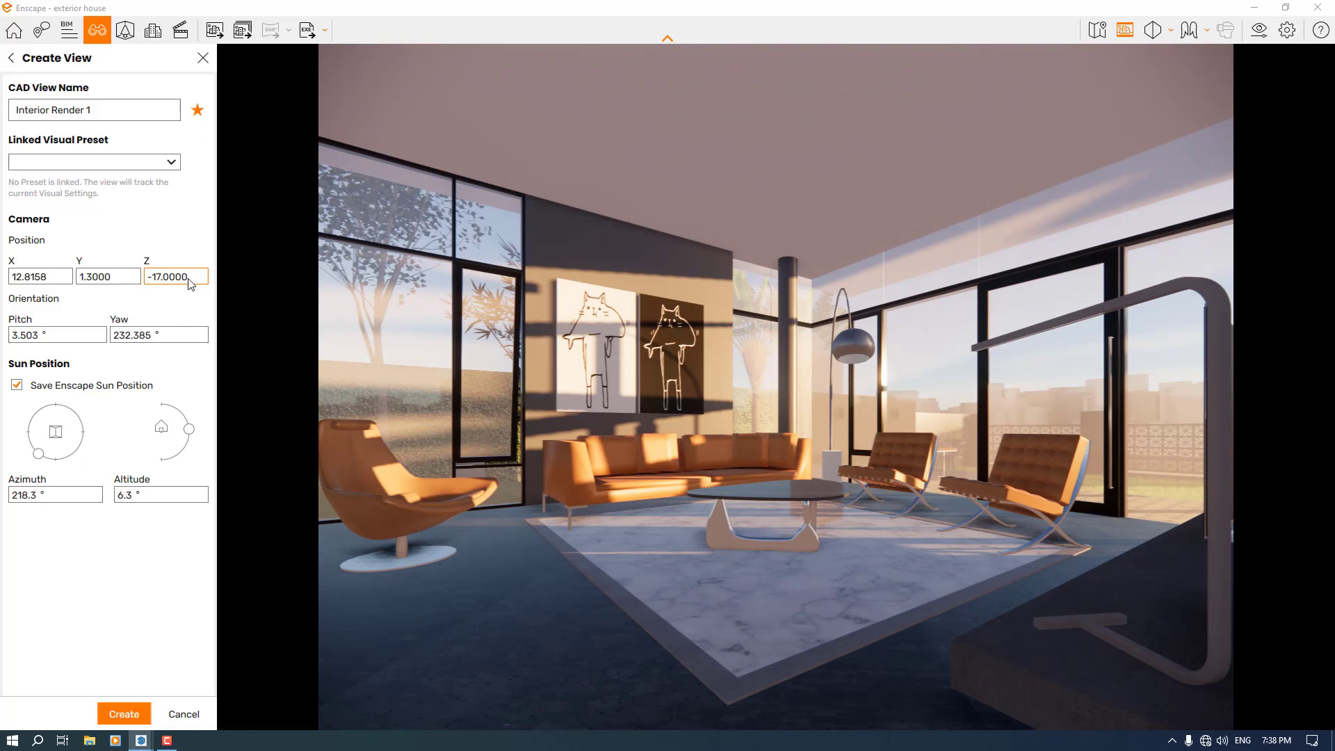
pyautogui.moveTo(187, 277); pyautogui.dragTo(170, 277)
pyautogui.write('5')
pyautogui.press('Return')
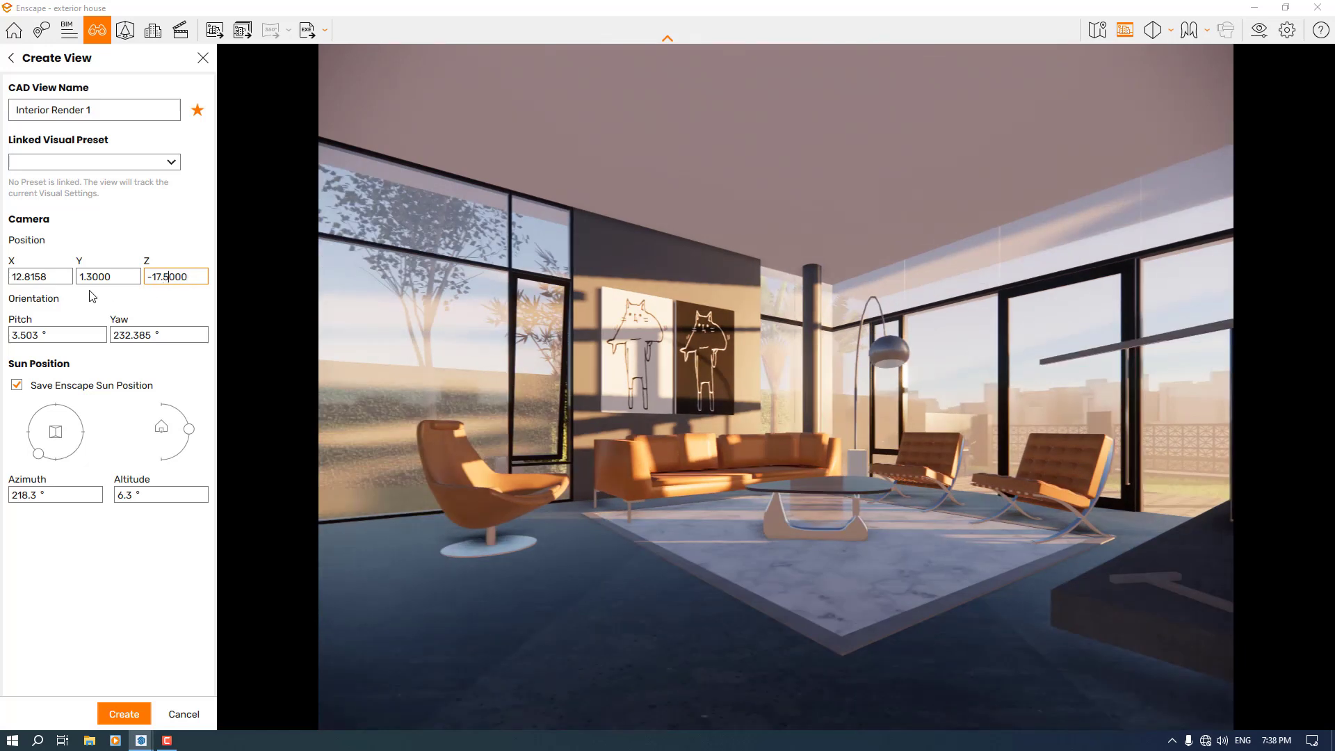
pyautogui.click(54, 281)
pyautogui.write('12')
pyautogui.press('Return')
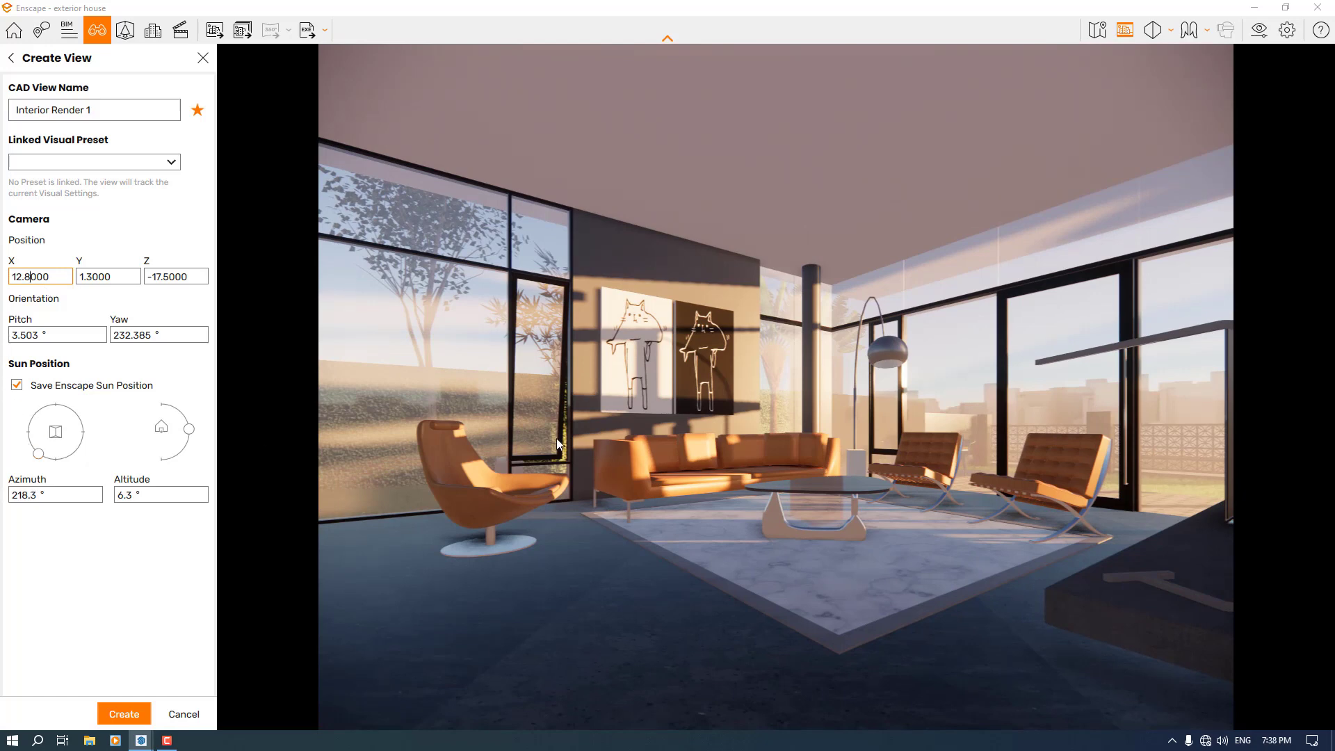
# Step: Turn off saving the Enscape sun position with the view and set the camera pitch to 0°
pyautogui.click(16, 385)
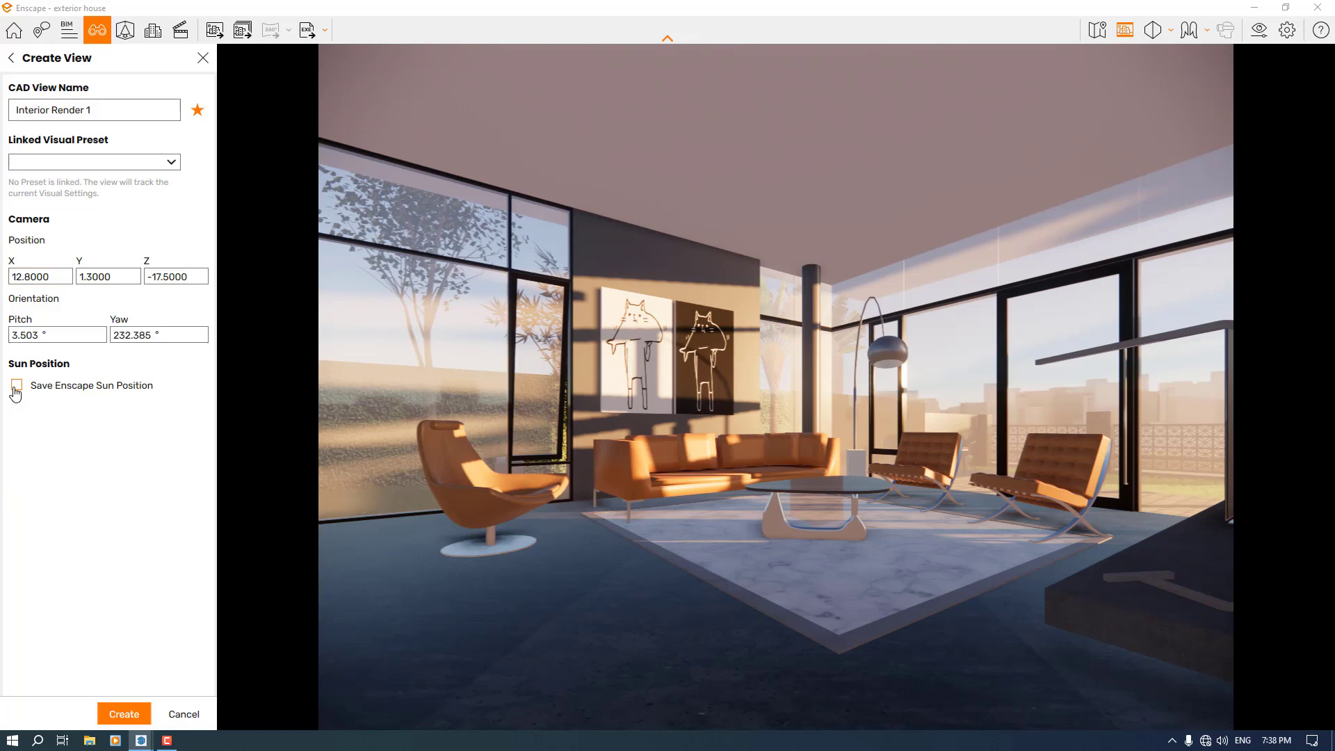
pyautogui.doubleClick(39, 336)
pyautogui.write('0')
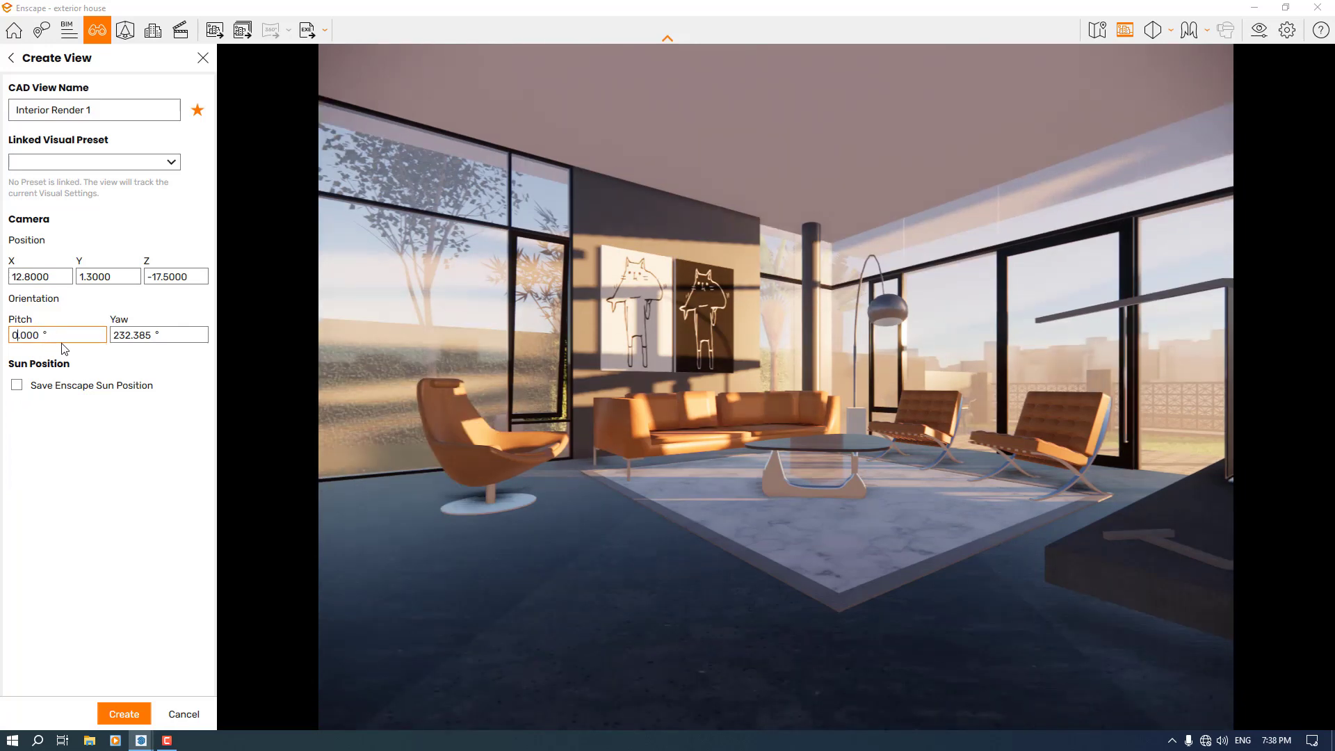
# Step: Set the camera's Y position to 1.6 and yaw to 230°, and create the Interior Render 1 view
pyautogui.doubleClick(127, 336)
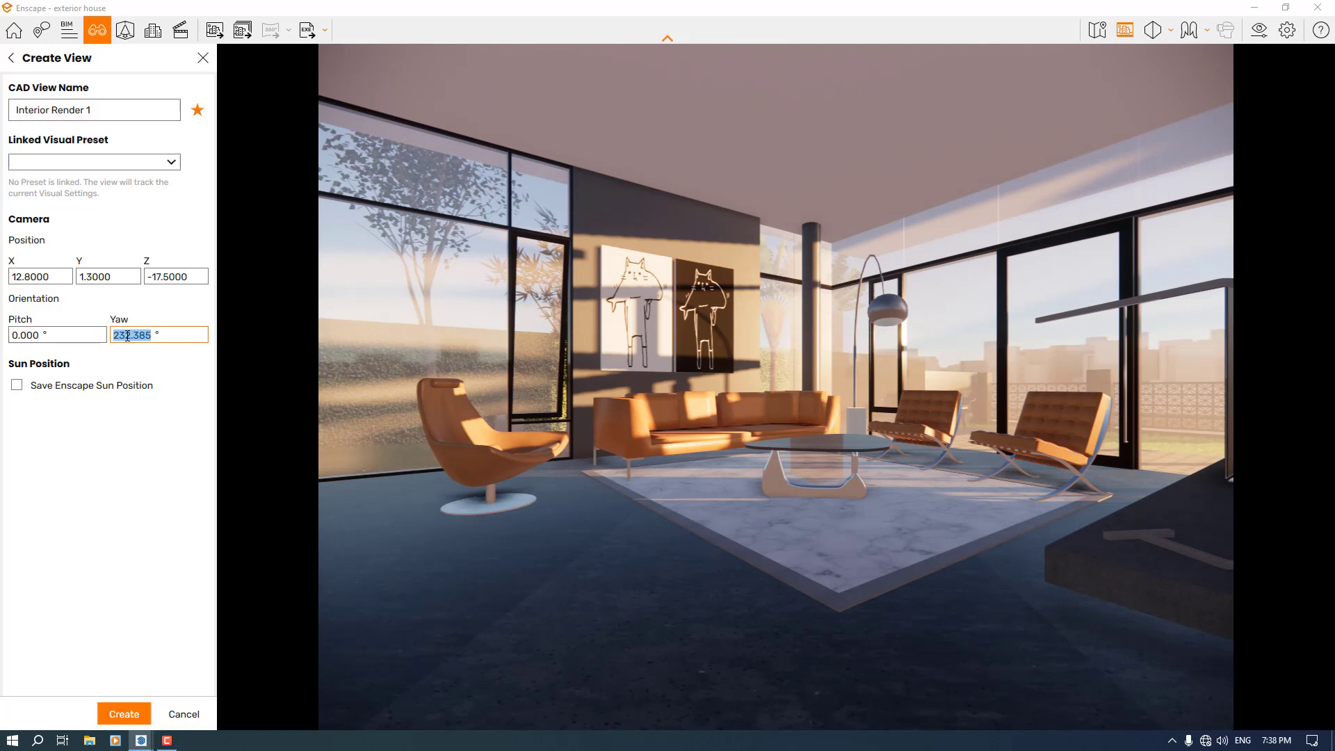
pyautogui.doubleClick(114, 281)
pyautogui.write('1.6')
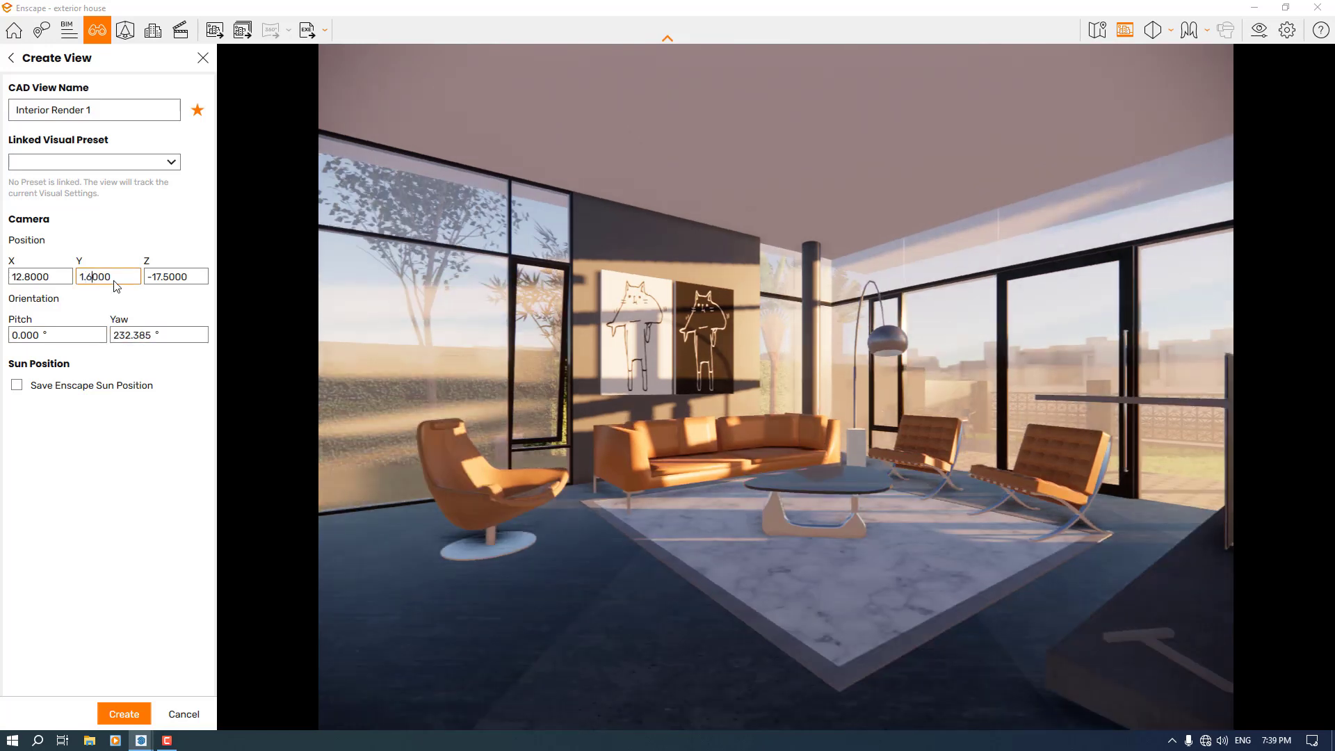
pyautogui.doubleClick(128, 336)
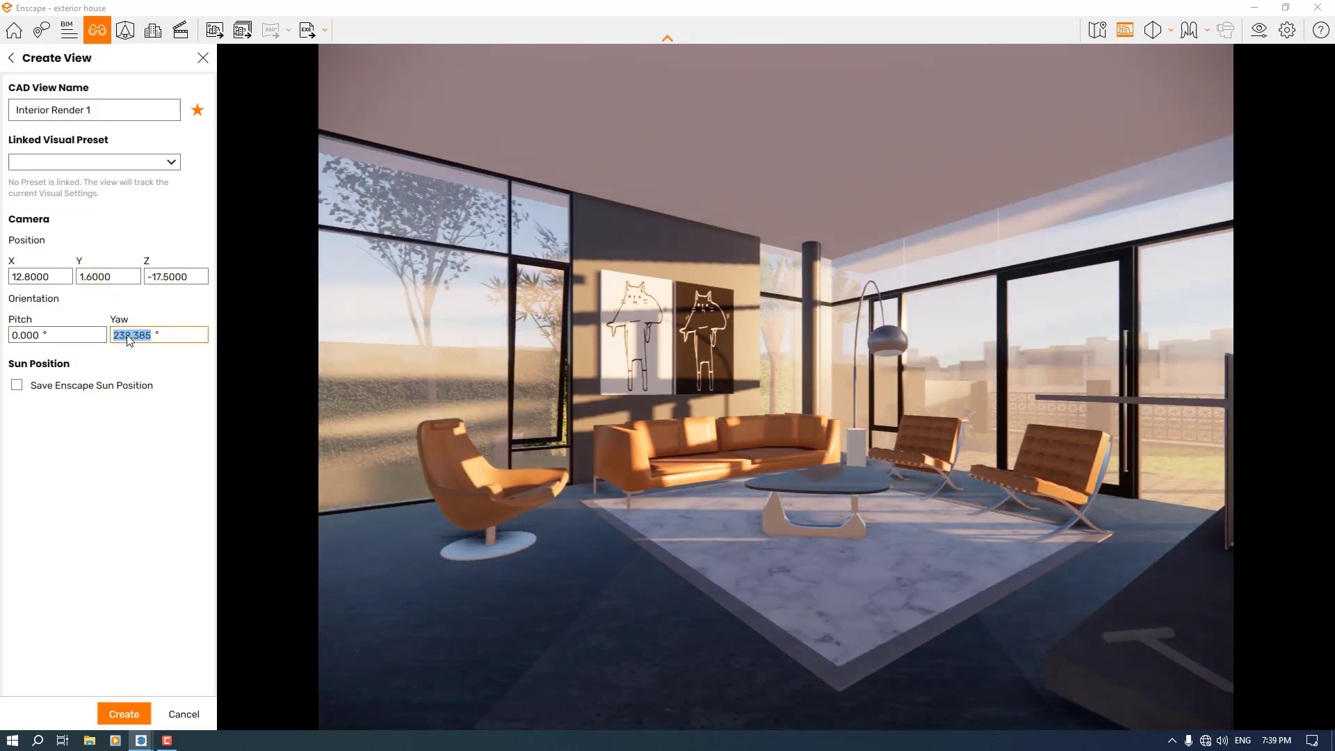
pyautogui.write('230')
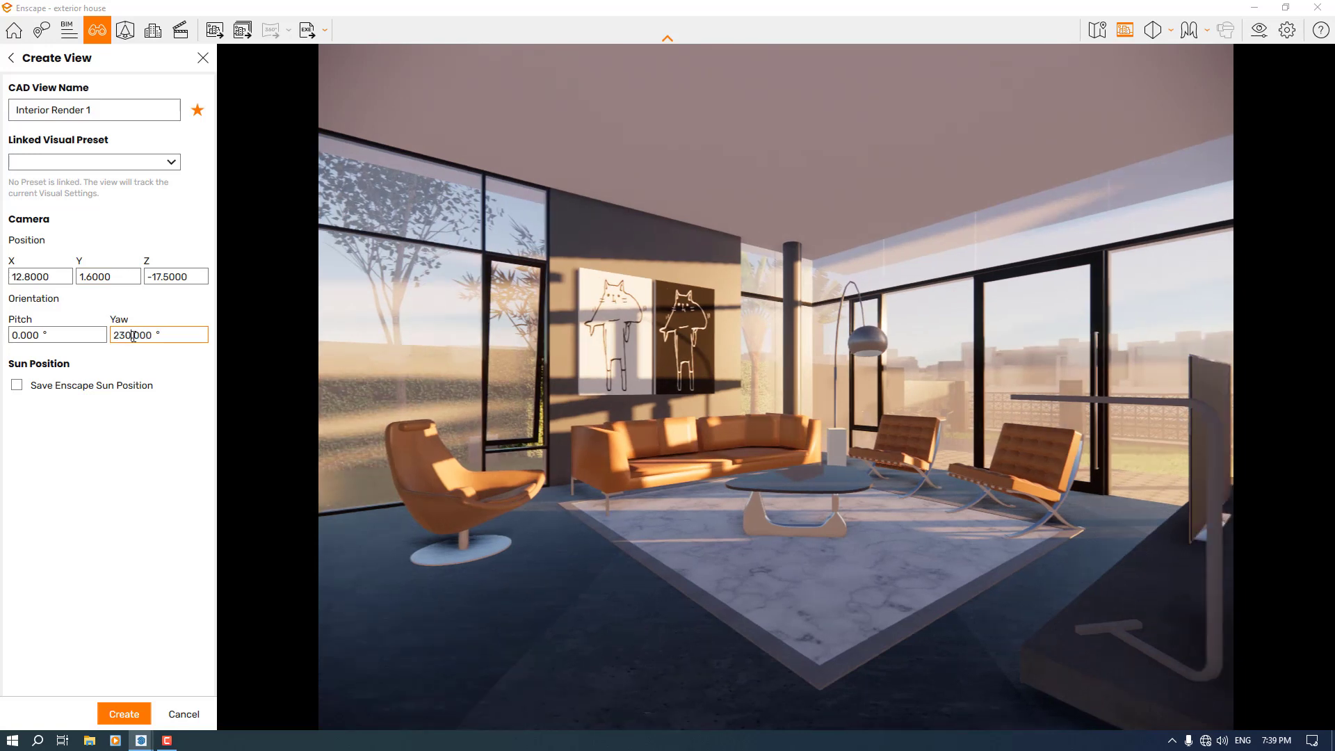
pyautogui.click(128, 706)
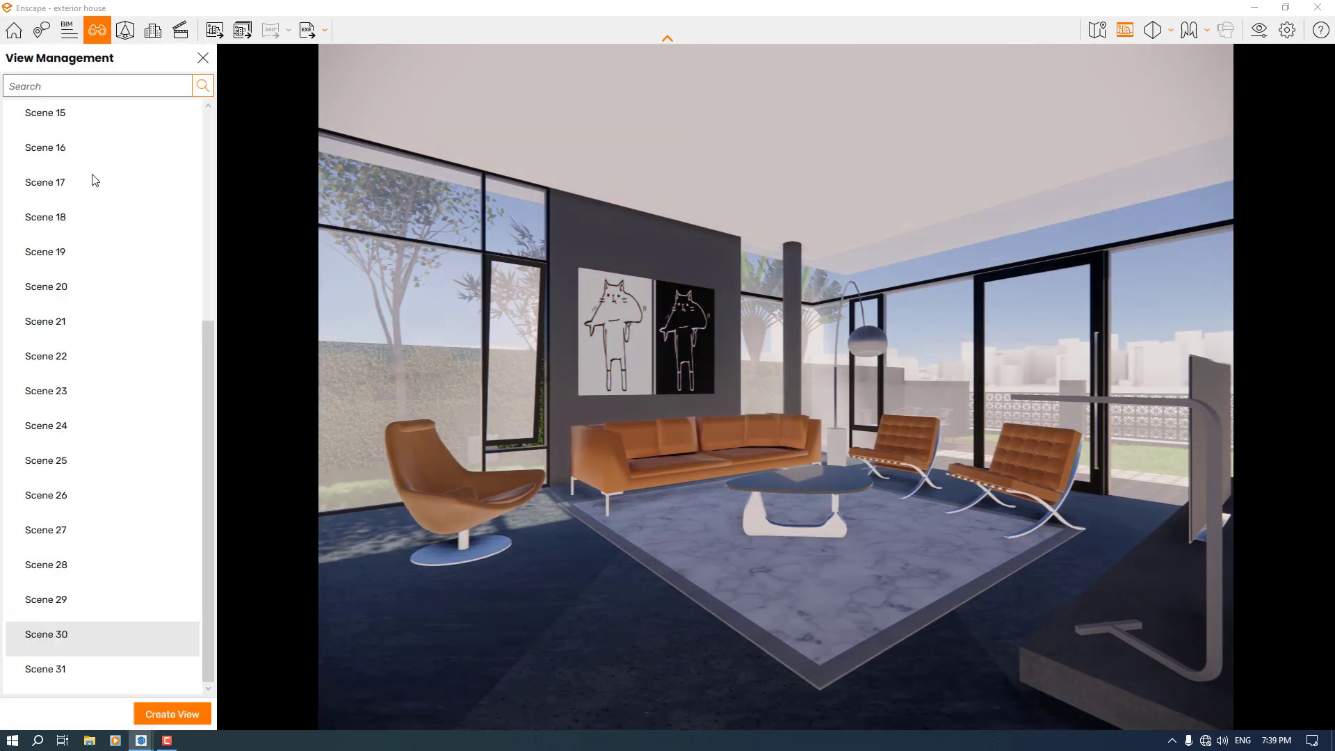
# Step: Collapse the exterior house and Favorites view lists and close View Management
pyautogui.scroll(8, 209, 556)
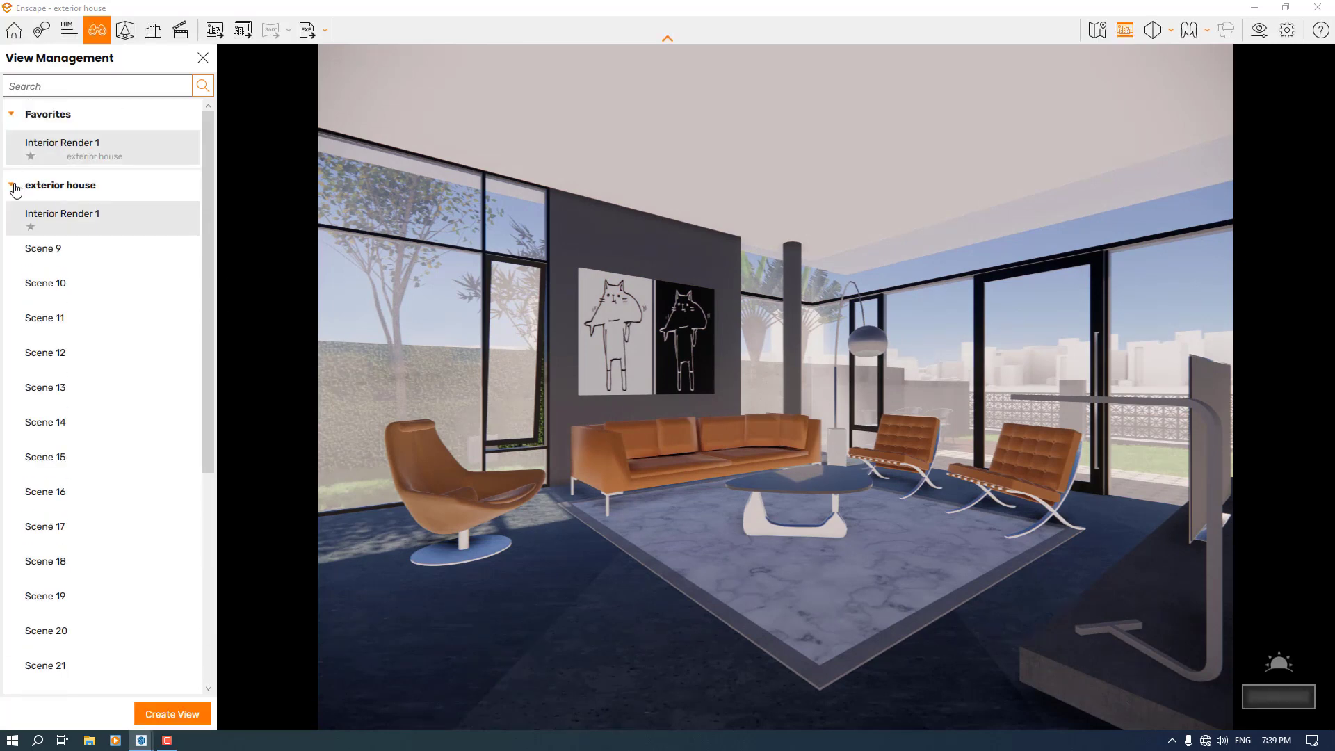
pyautogui.click(13, 184)
pyautogui.click(11, 114)
pyautogui.click(203, 58)
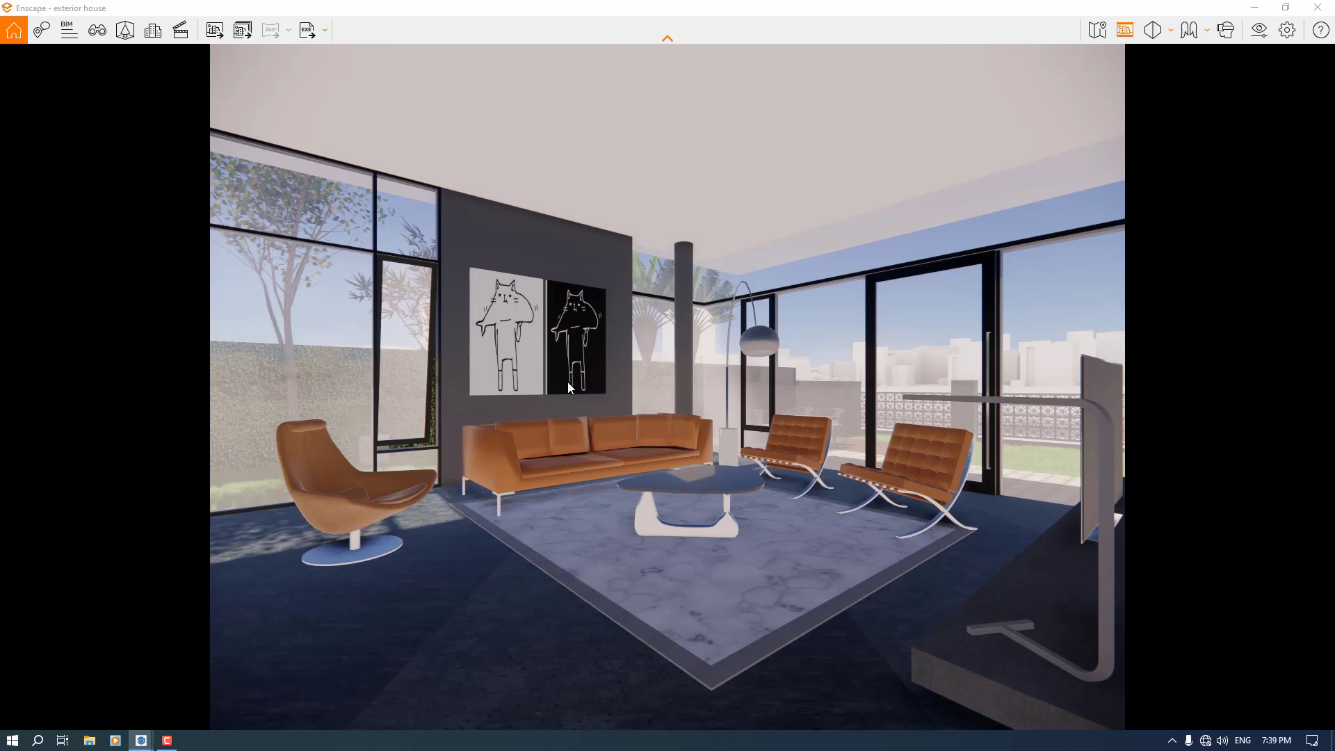
# Step: Shift the time of day until low, warm sunlight falls on the armchair, sofa and cat paintings
pyautogui.keyDown('shift'); pyautogui.moveTo(567, 382); pyautogui.dragTo(445, 381, button='right'); pyautogui.keyUp('shift')
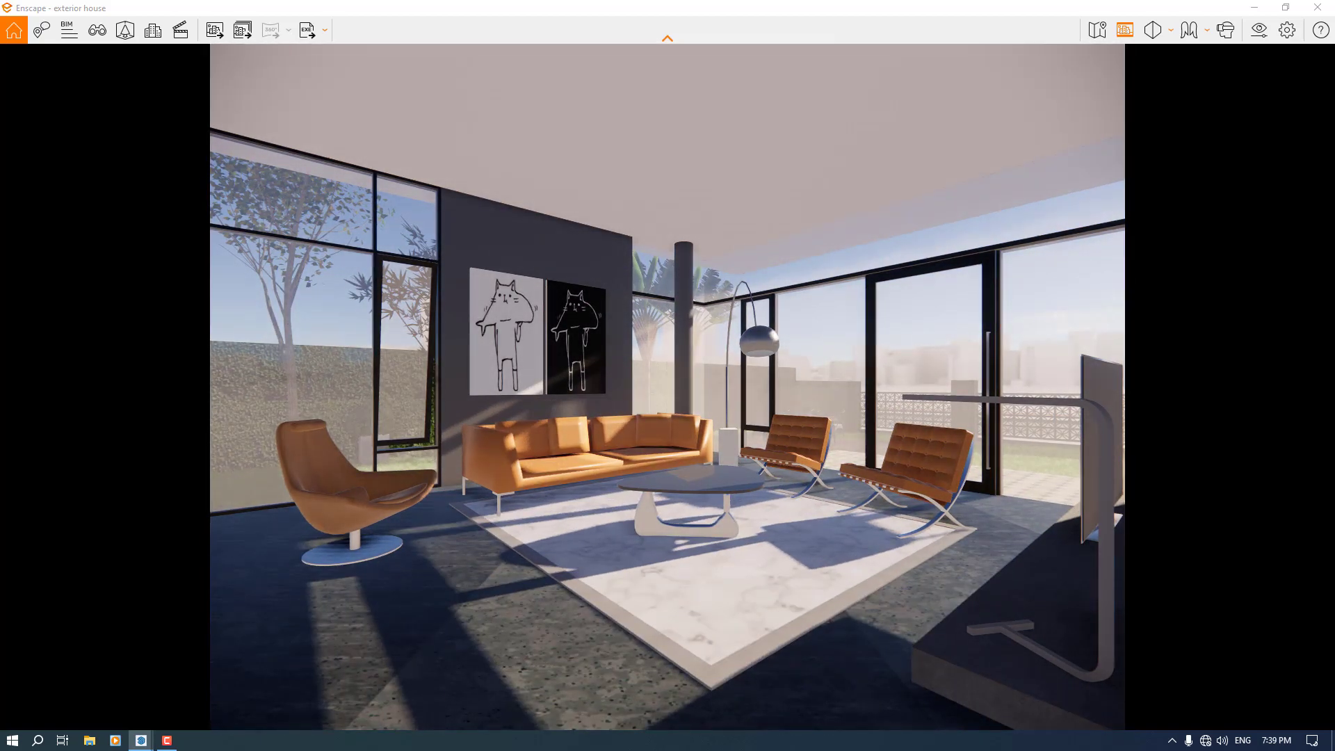
pyautogui.keyDown('shift'); pyautogui.moveTo(570, 389); pyautogui.dragTo(478, 390, button='right'); pyautogui.keyUp('shift')
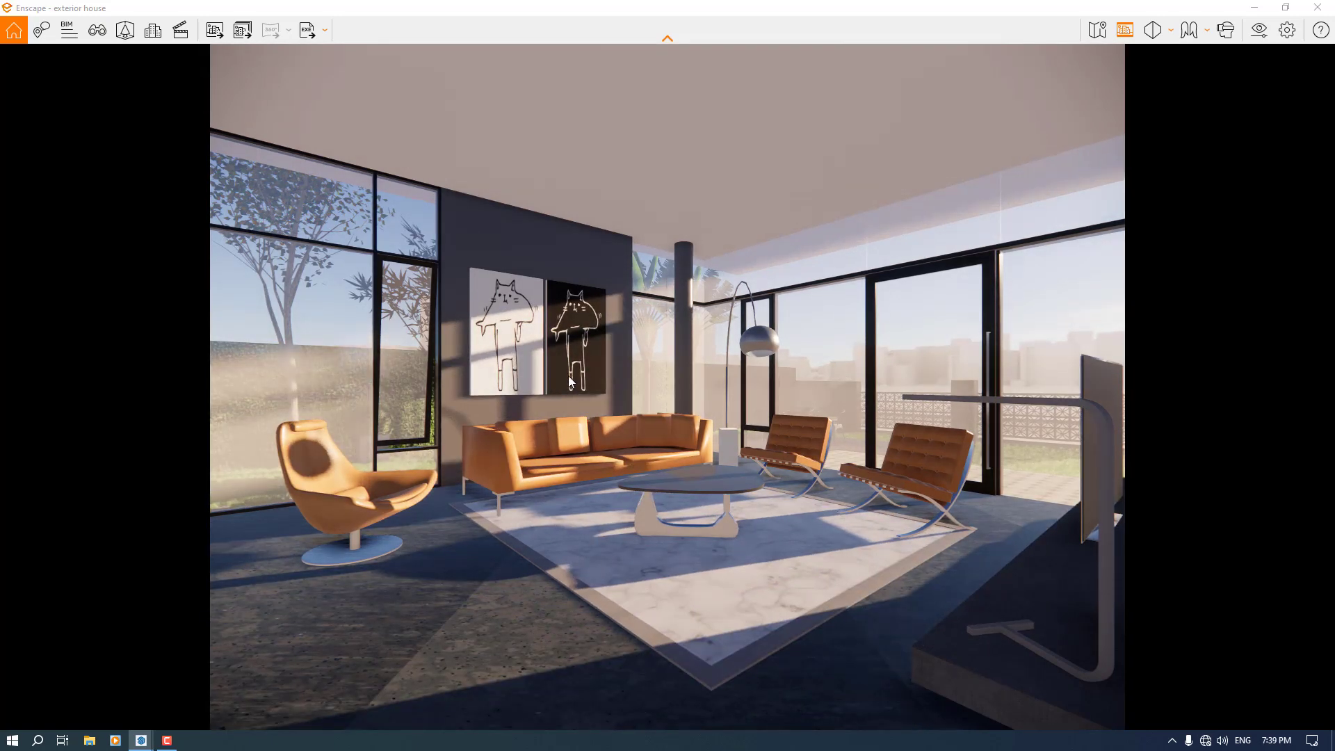
# Step: Open the visual settings beside the sofa view, preview the White style mode, and return the mode to None
pyautogui.click(1258, 29)
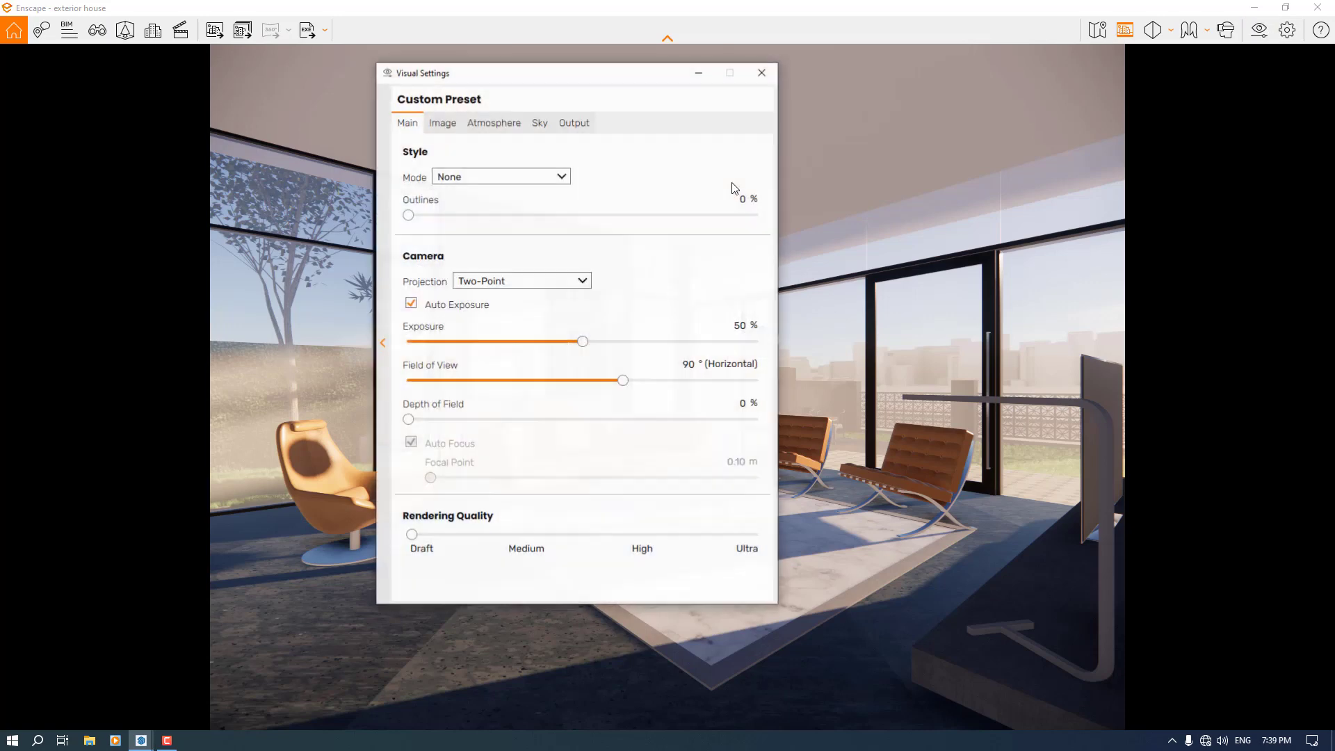
pyautogui.moveTo(589, 69); pyautogui.dragTo(1005, 82)
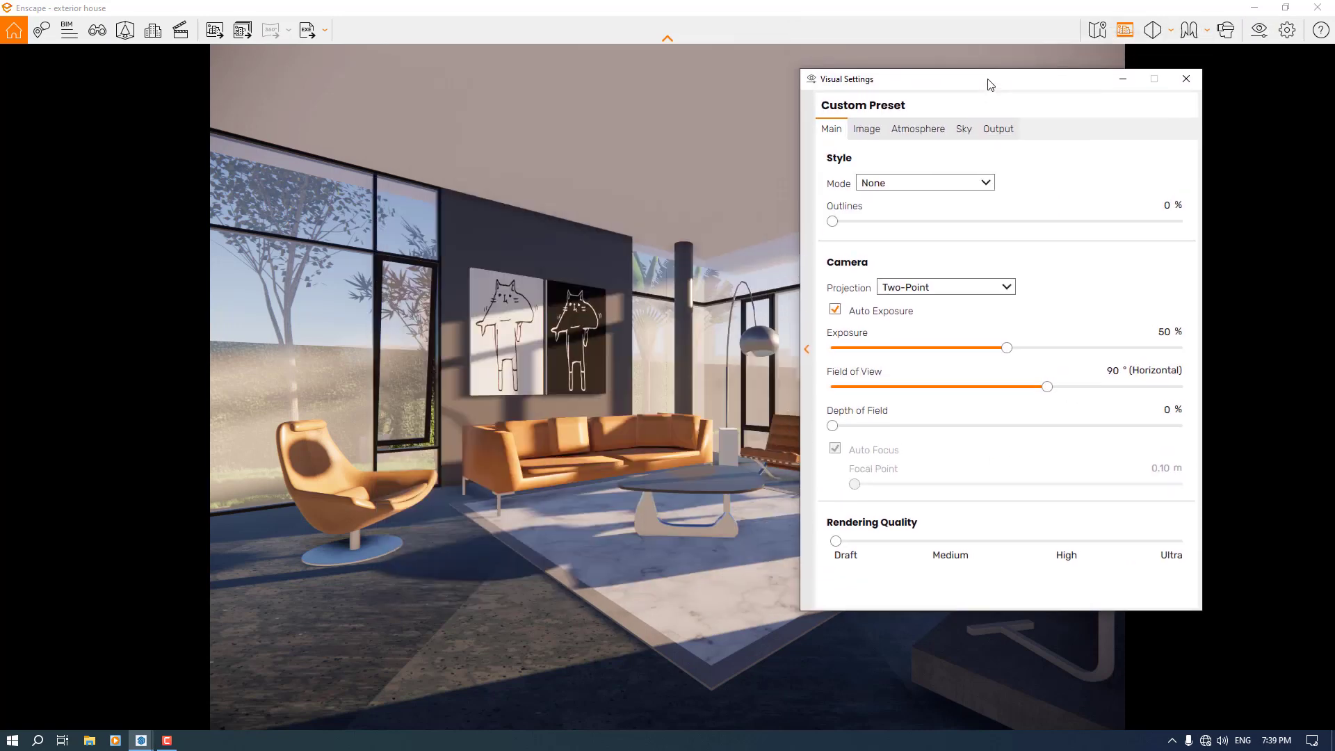
pyautogui.click(932, 182)
pyautogui.click(922, 210)
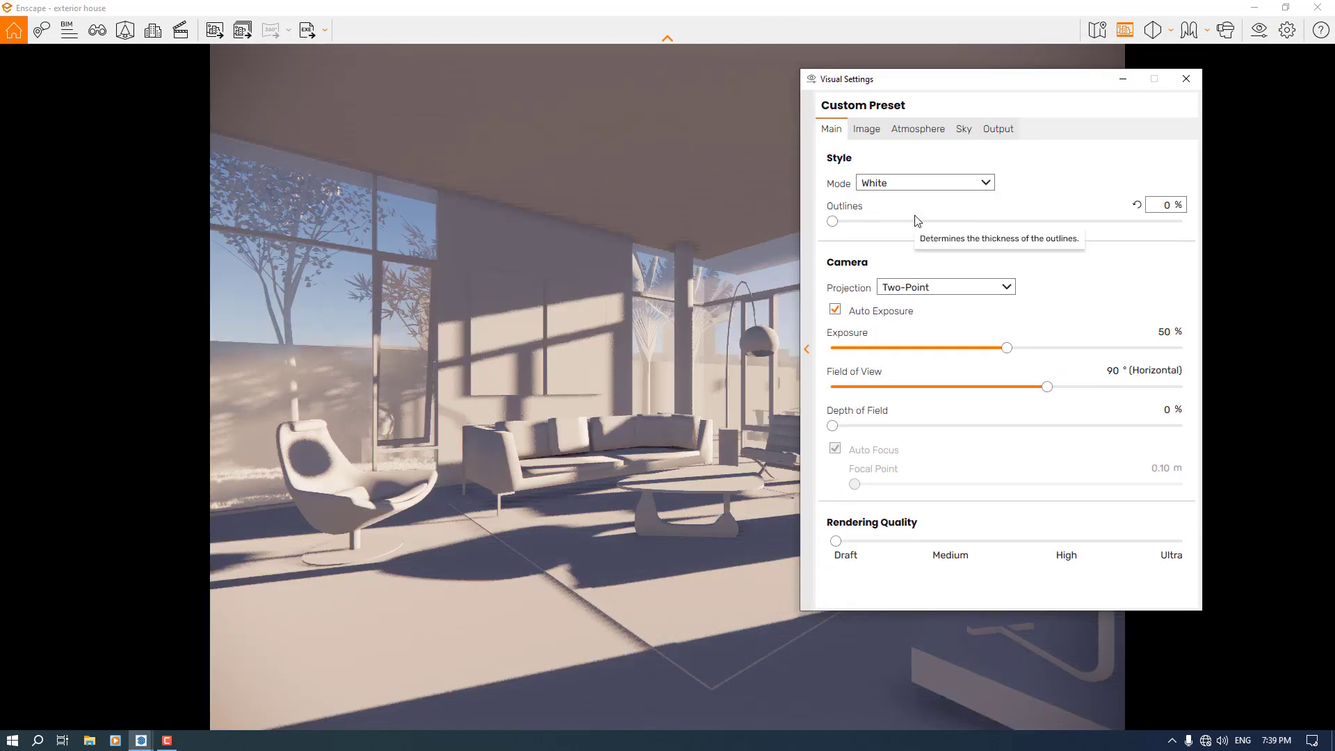
pyautogui.click(915, 183)
pyautogui.click(908, 198)
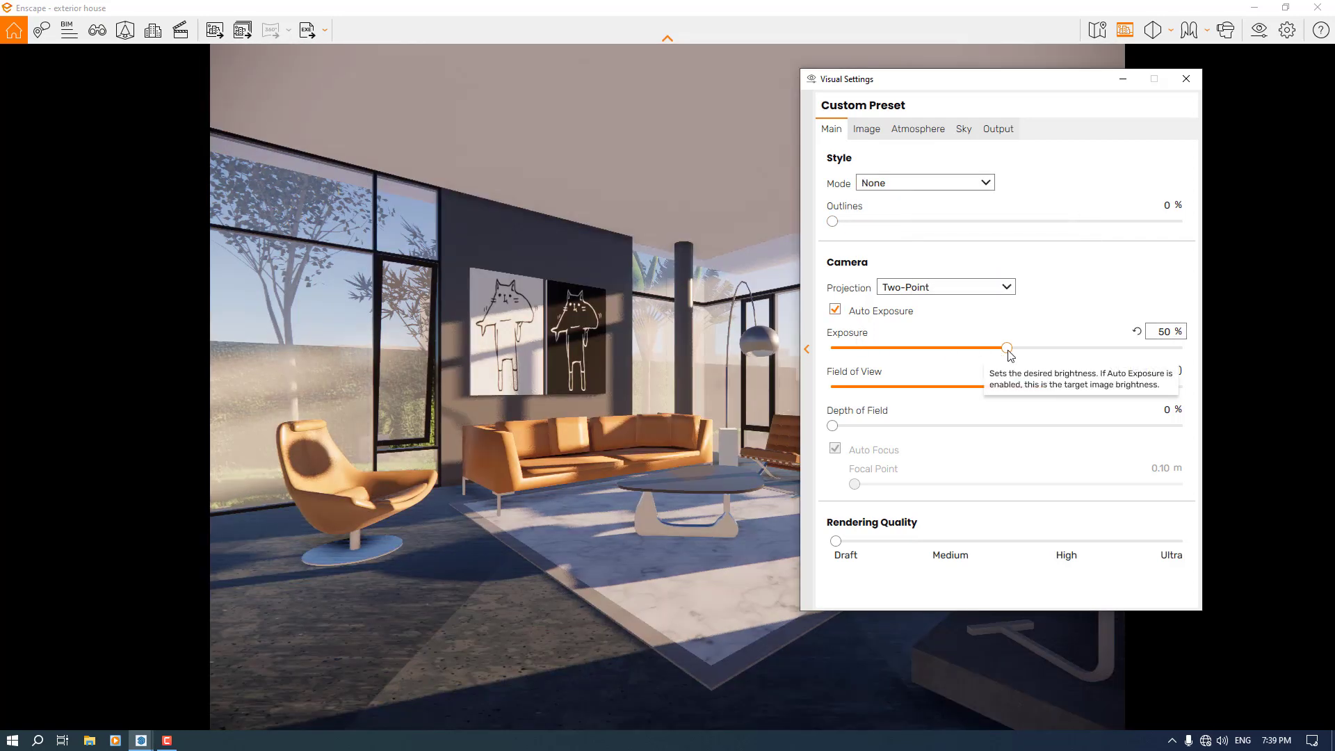
# Step: Set the camera exposure to 54 %
pyautogui.moveTo(1010, 355); pyautogui.dragTo(1024, 351)
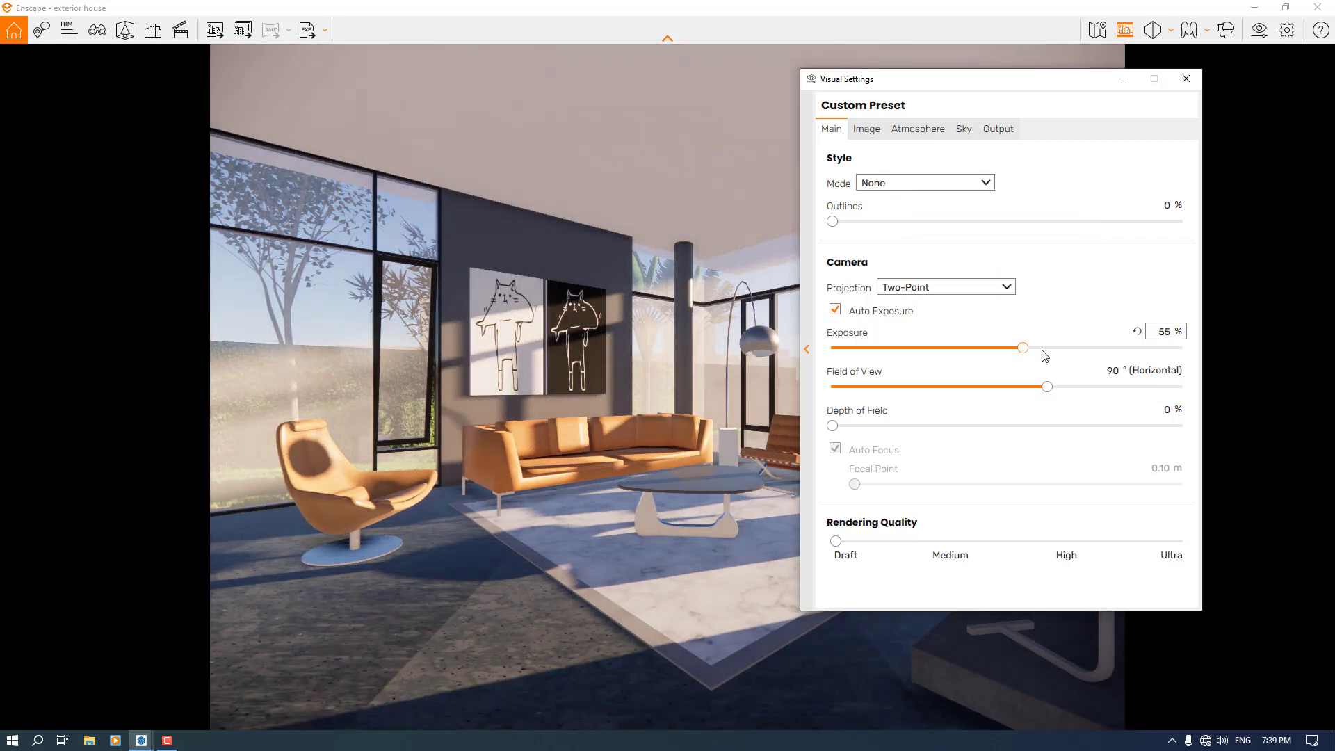
pyautogui.click(1171, 333)
pyautogui.write('54')
# Step: Narrow the camera's horizontal field of view to 78°
pyautogui.moveTo(1047, 387); pyautogui.dragTo(1045, 387)
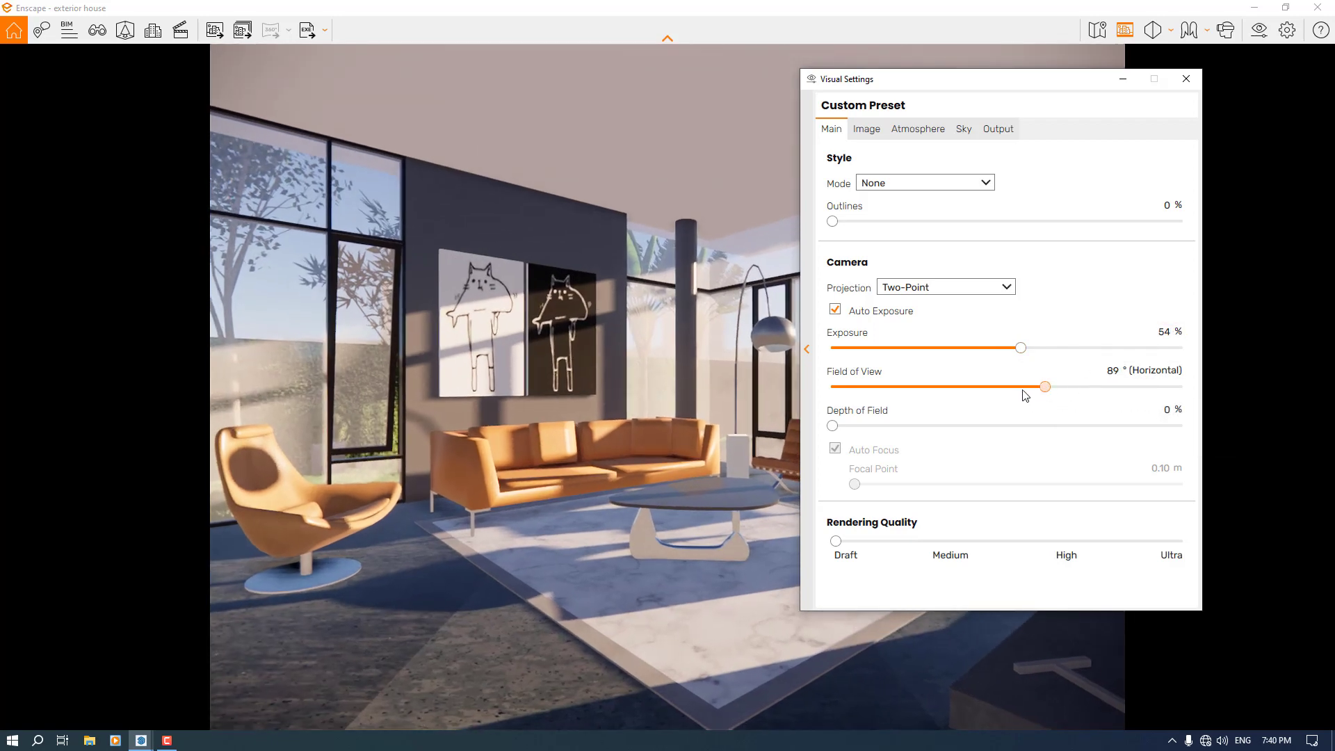
pyautogui.click(995, 394)
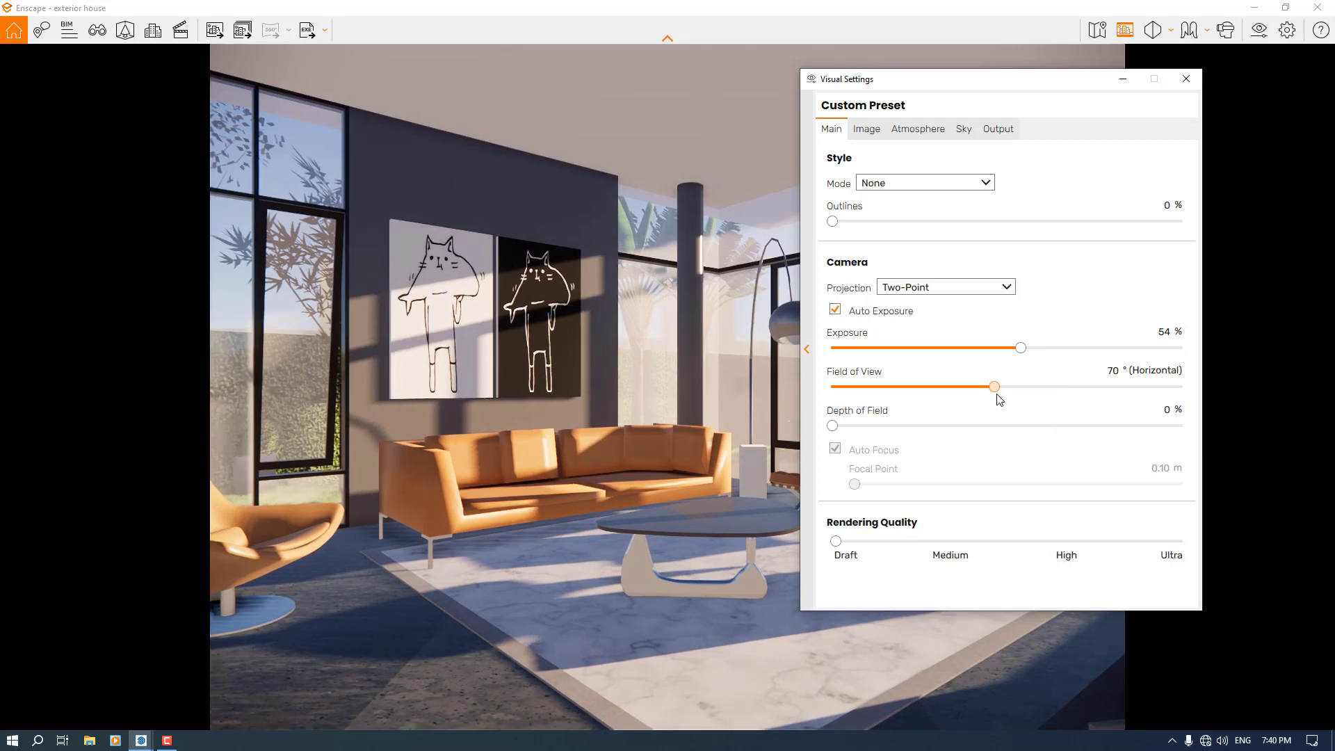
pyautogui.click(1015, 395)
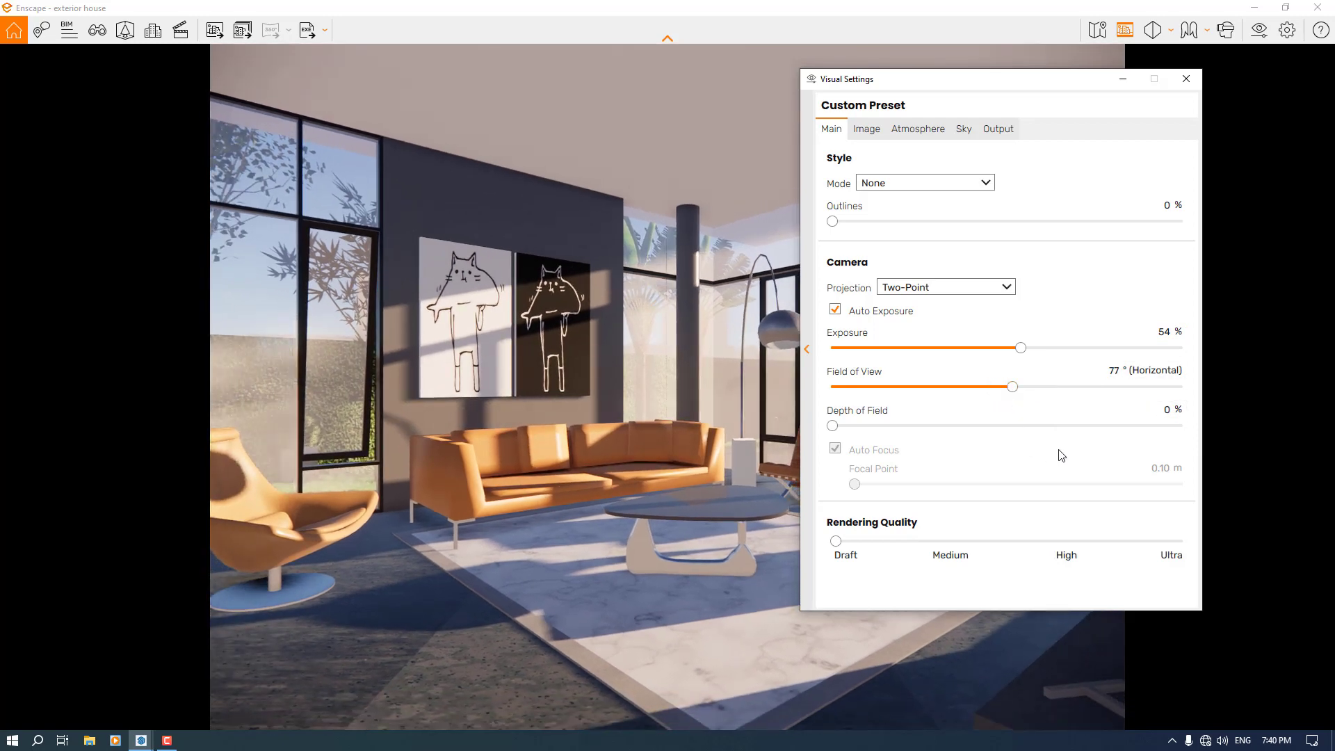
pyautogui.click(1110, 370)
pyautogui.write('78')
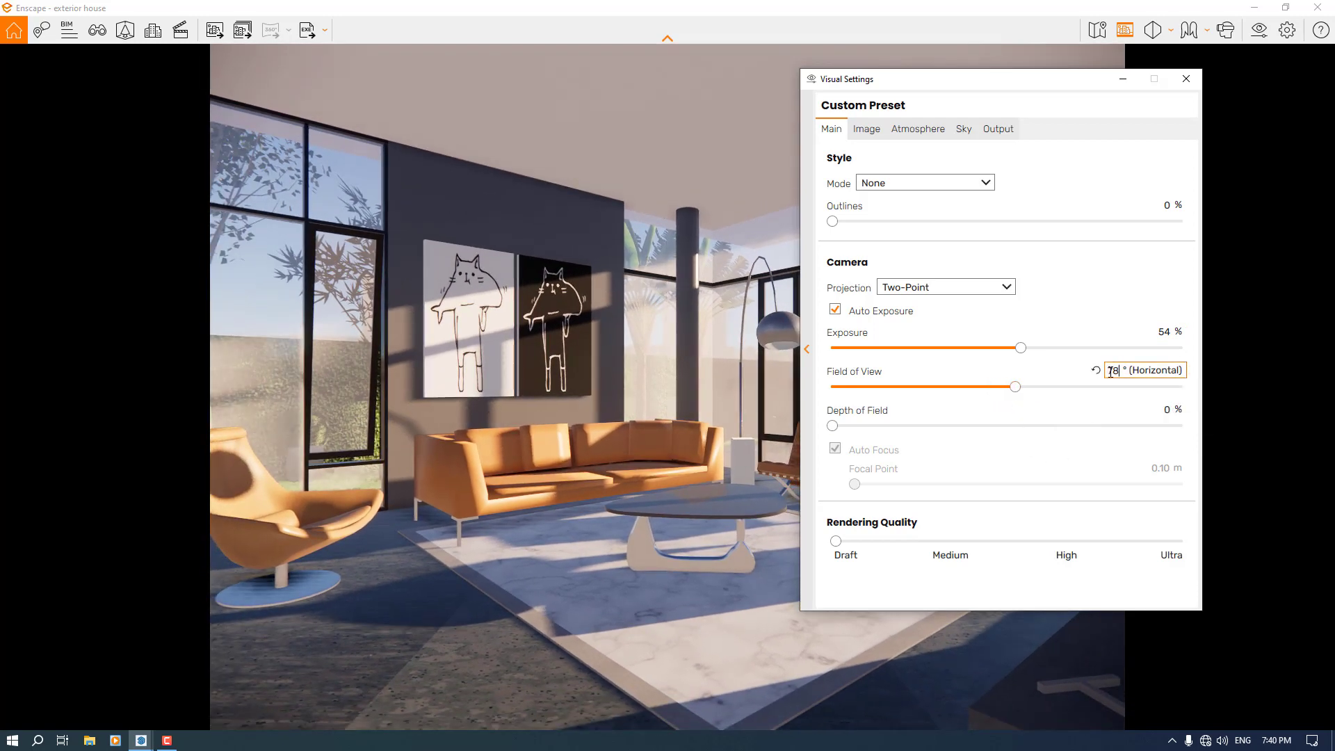
pyautogui.press('Return')
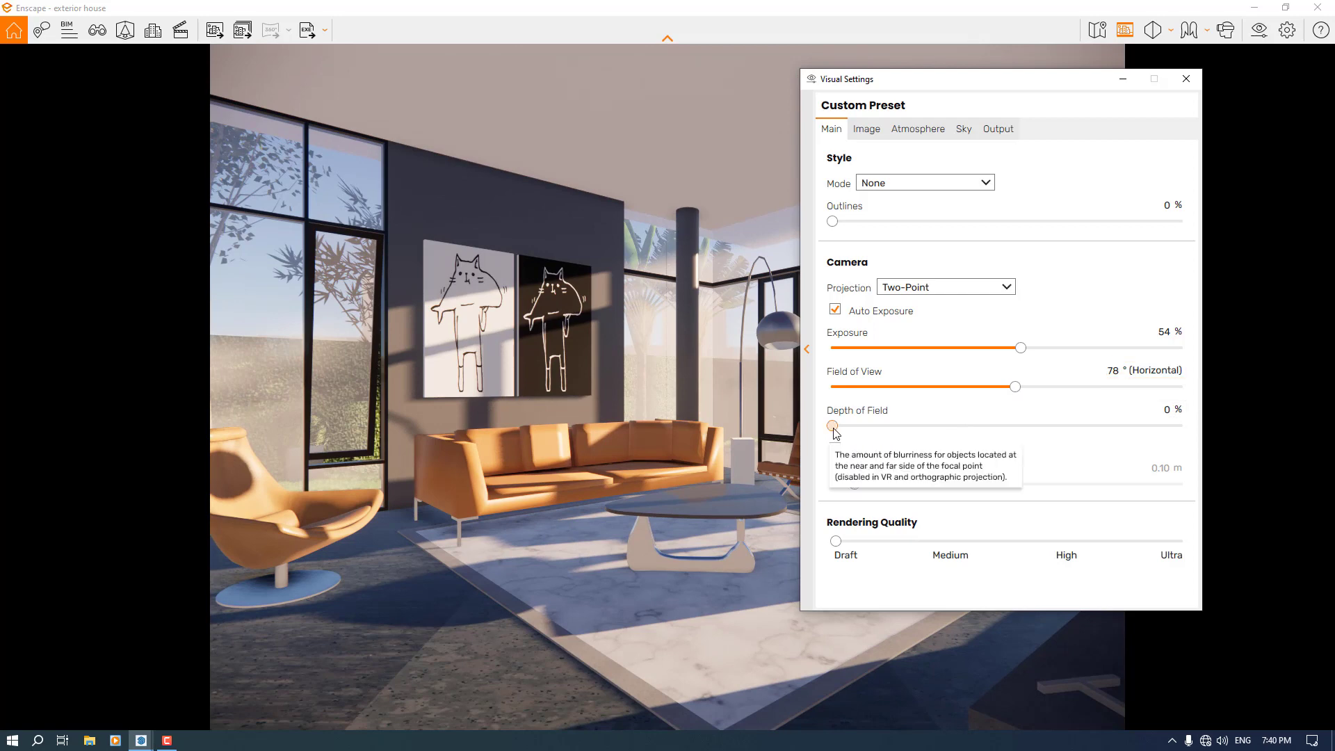
# Step: Apply an 11 % depth of field with auto focus turned off and the focal point at 5 m
pyautogui.click(870, 425)
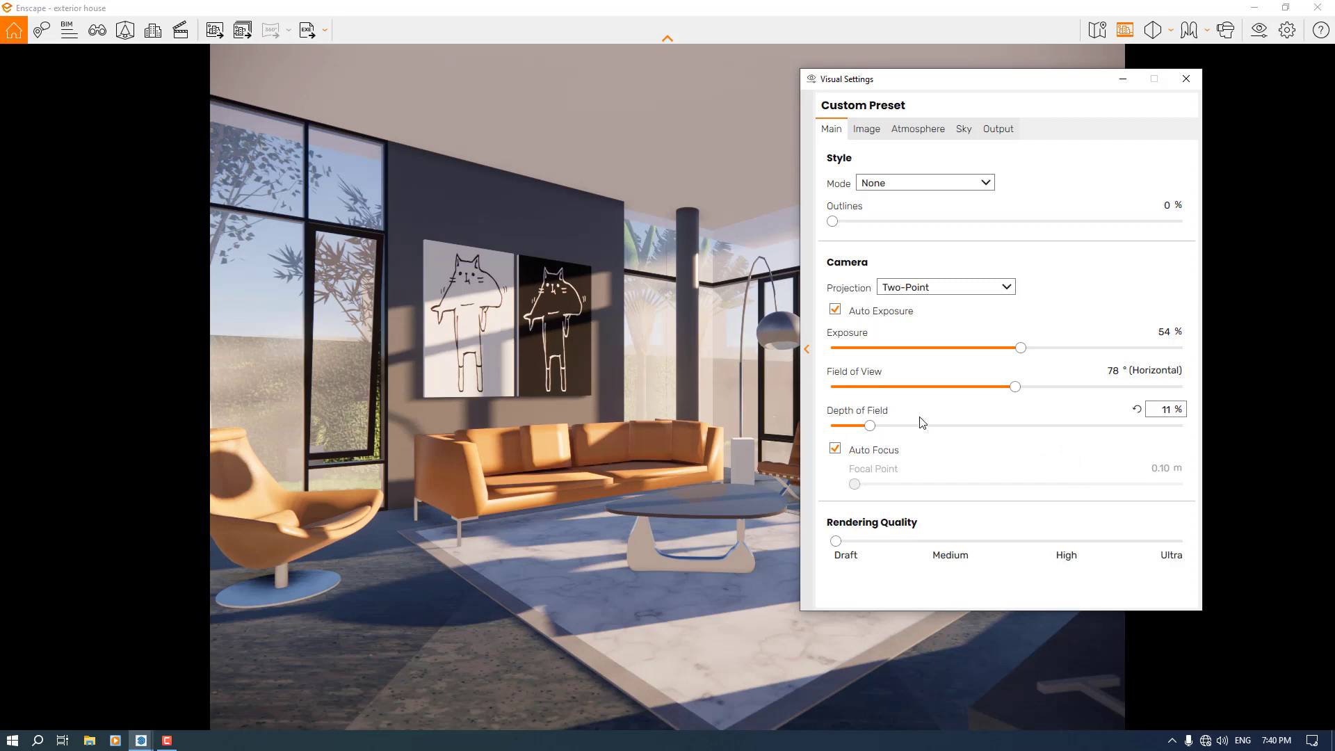
pyautogui.click(834, 448)
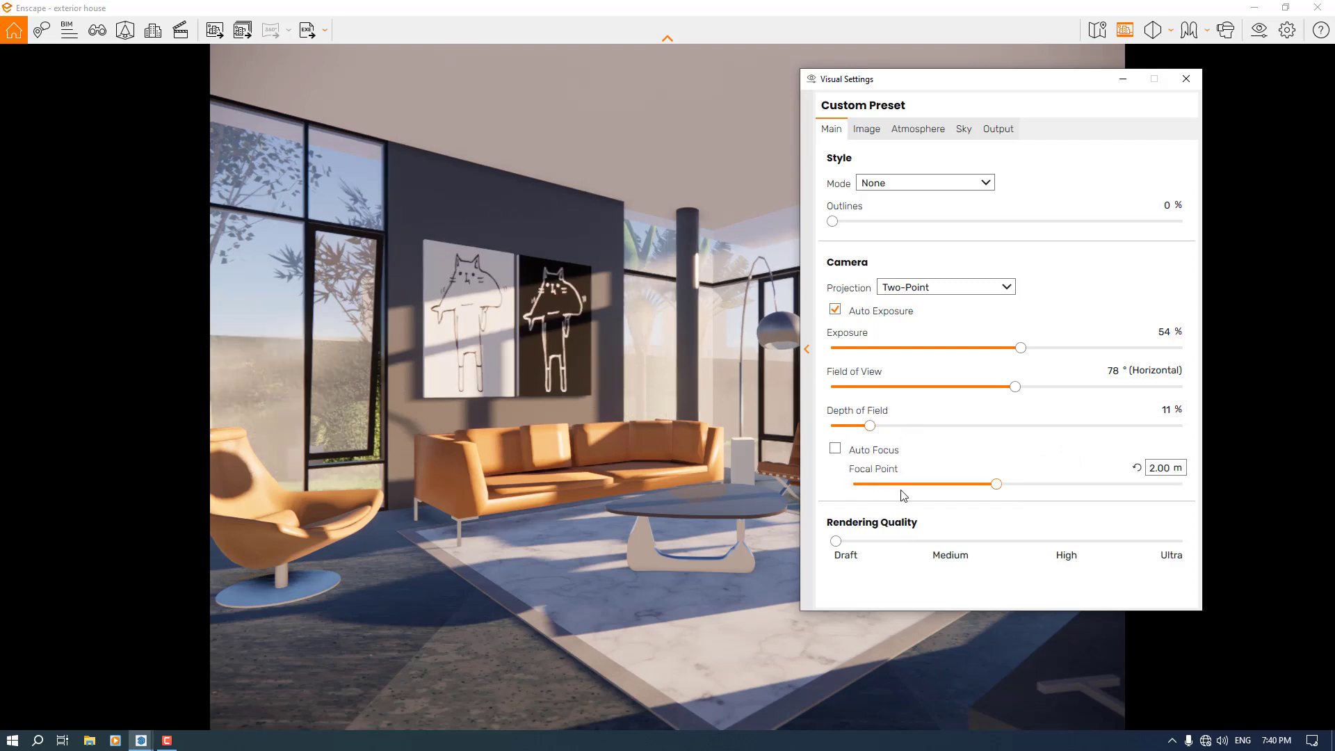
pyautogui.moveTo(998, 484); pyautogui.dragTo(1006, 488)
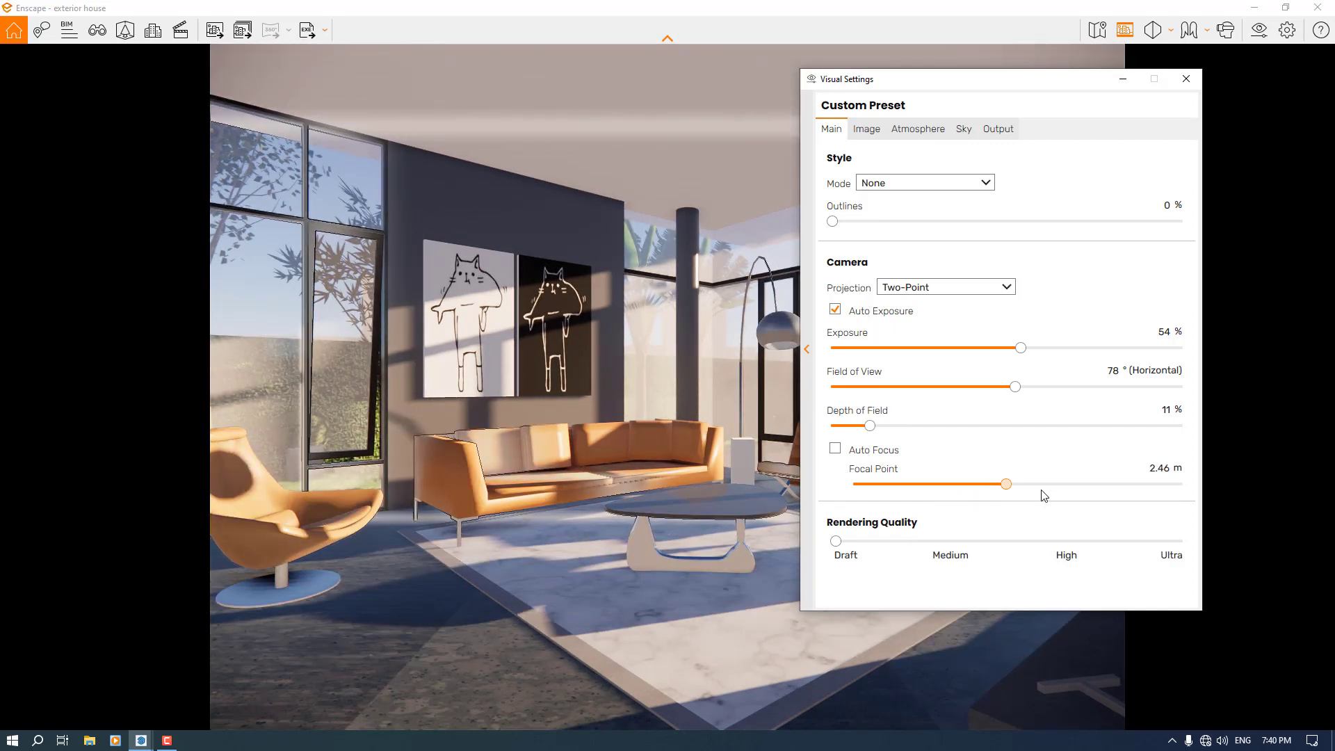
pyautogui.click(1039, 484)
pyautogui.doubleClick(1156, 470)
pyautogui.write('5')
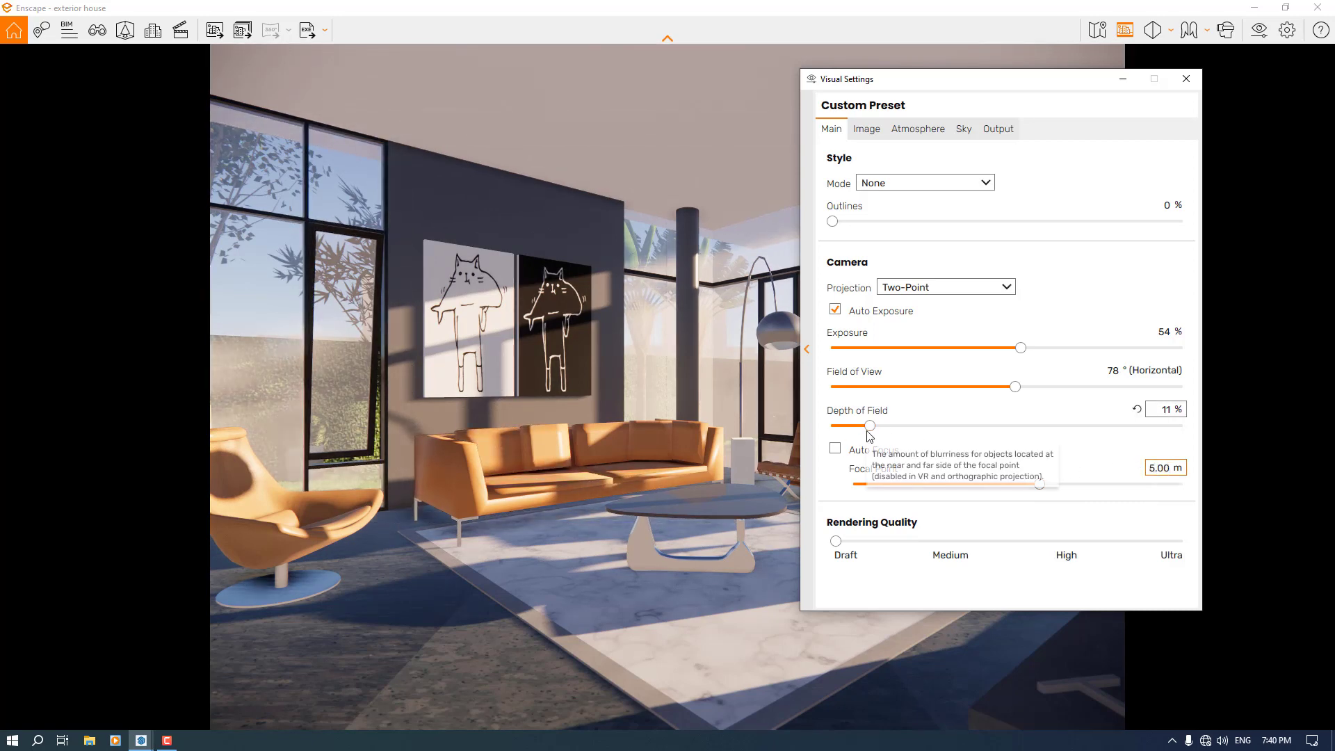
# Step: Test a stronger depth of field, then set both depth of field and outlines to 8 %
pyautogui.click(1025, 427)
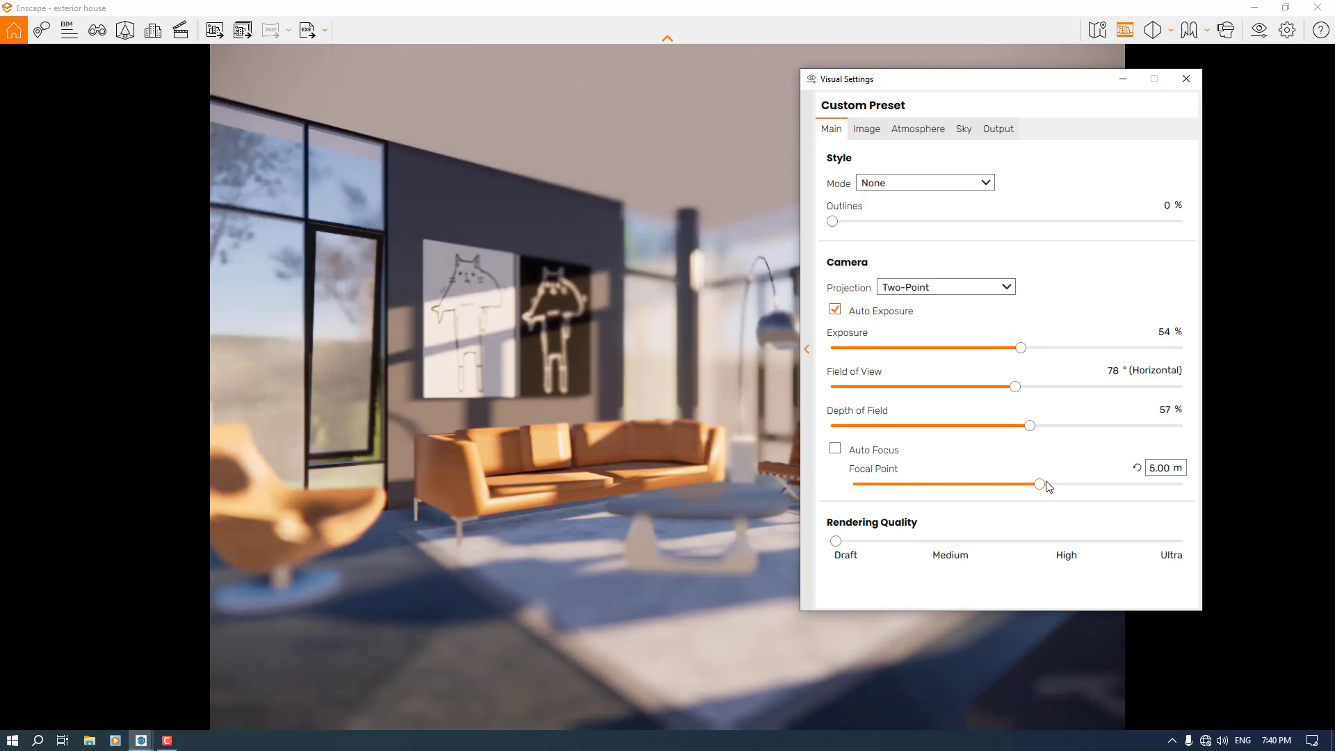
pyautogui.click(1028, 426)
pyautogui.click(885, 427)
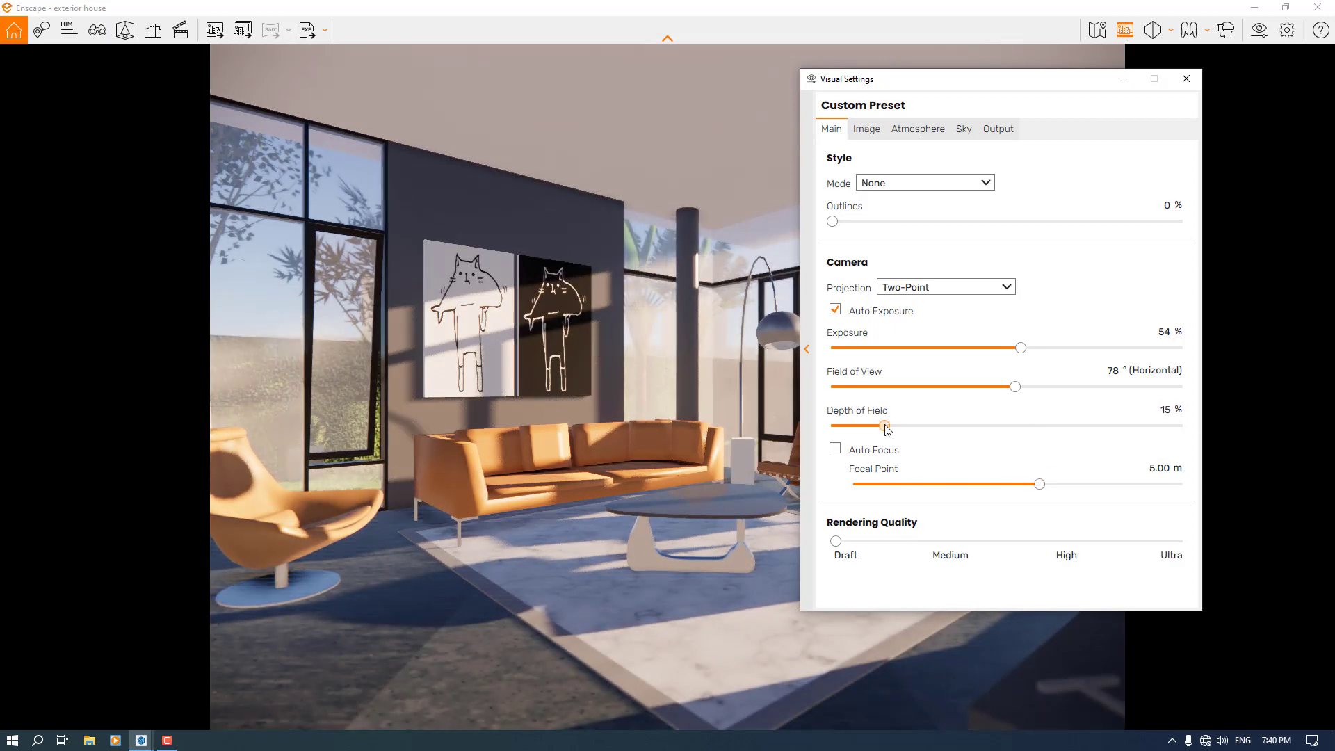
pyautogui.click(1166, 410)
pyautogui.write('8')
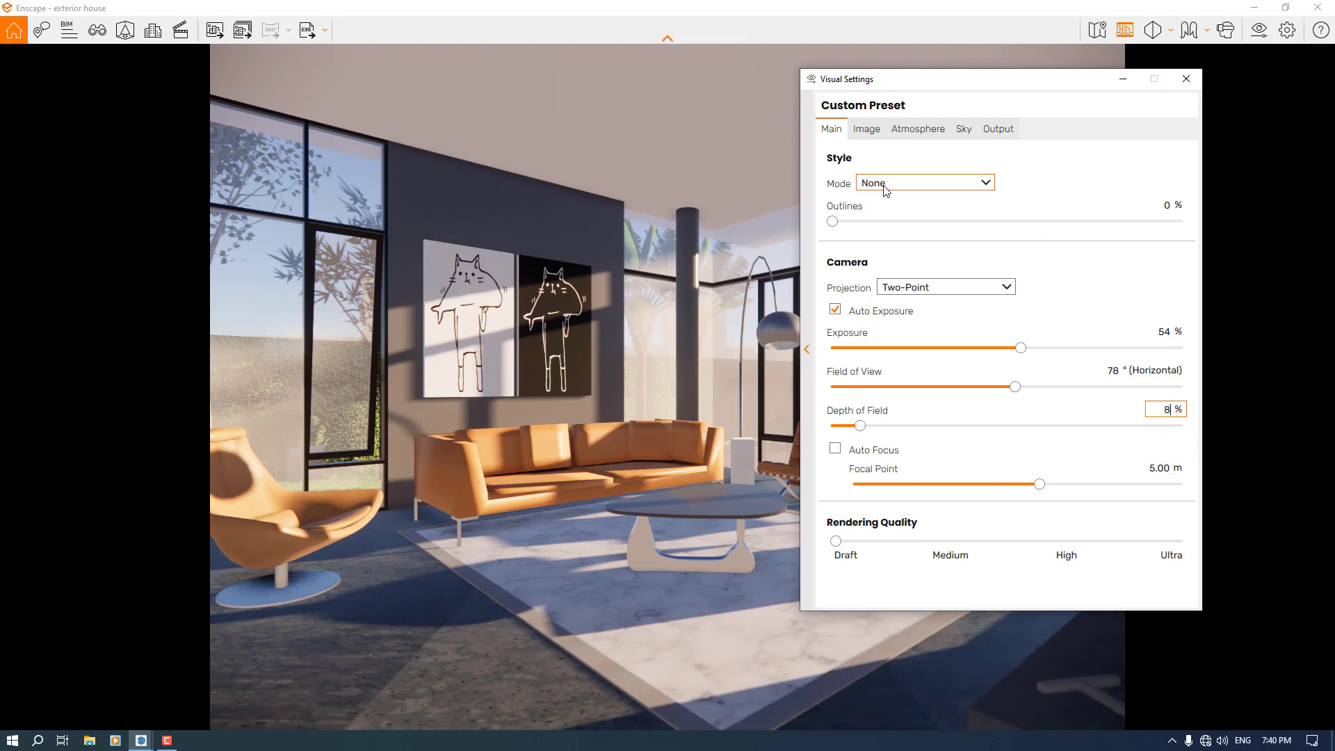
pyautogui.click(1166, 205)
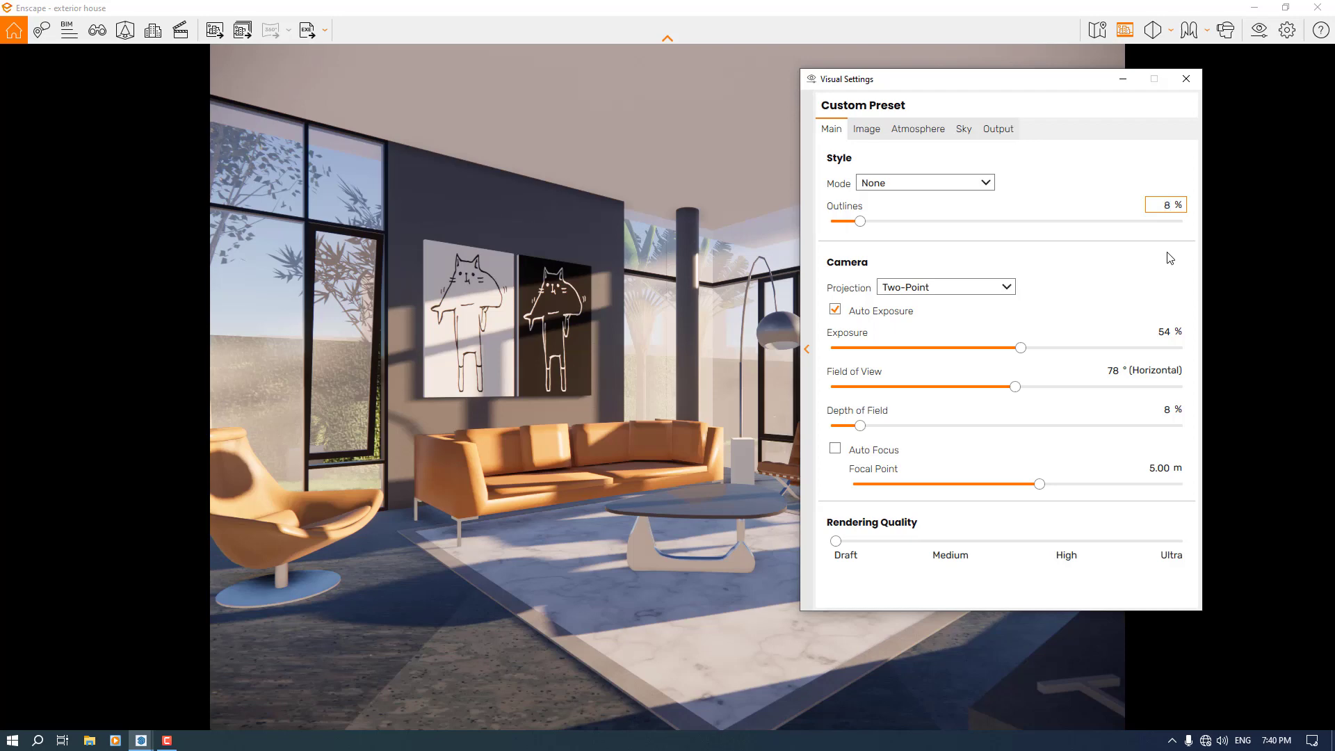
# Step: Enable auto contrast for the image and set the saturation to 102 %
pyautogui.click(867, 130)
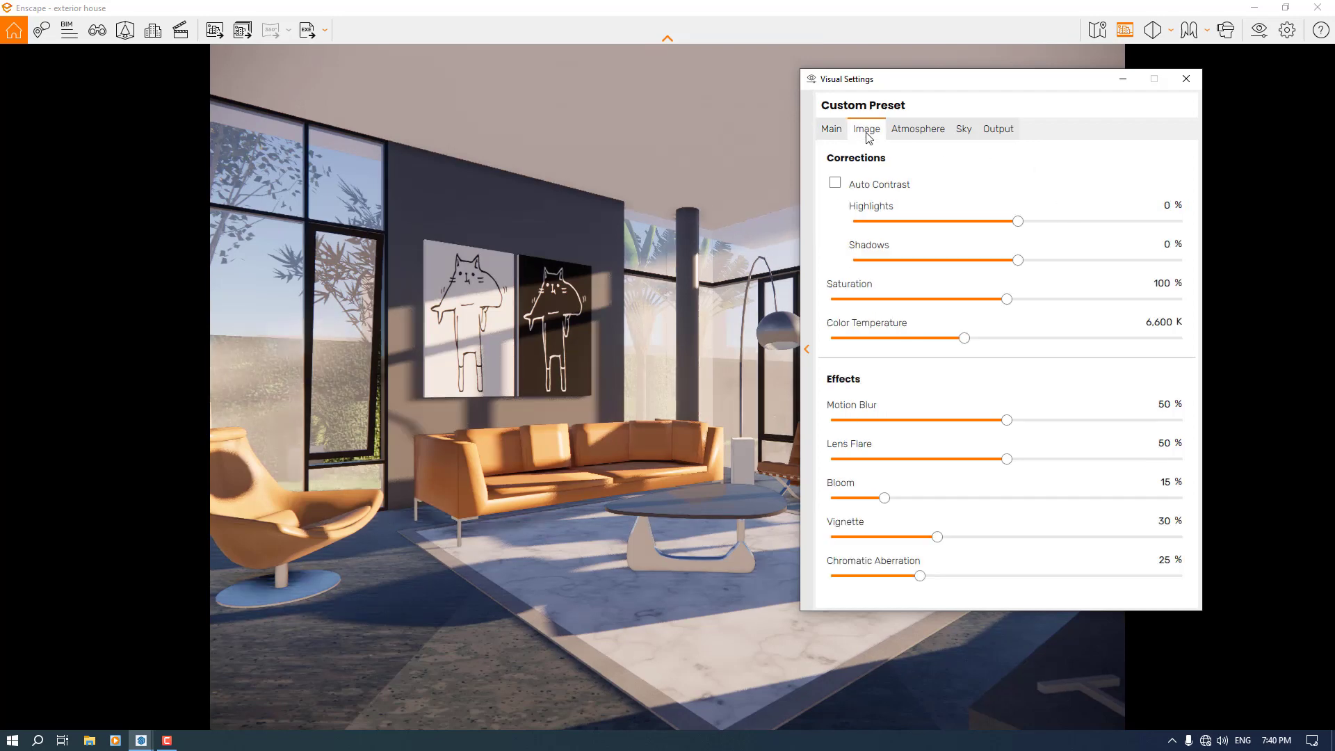
pyautogui.click(835, 184)
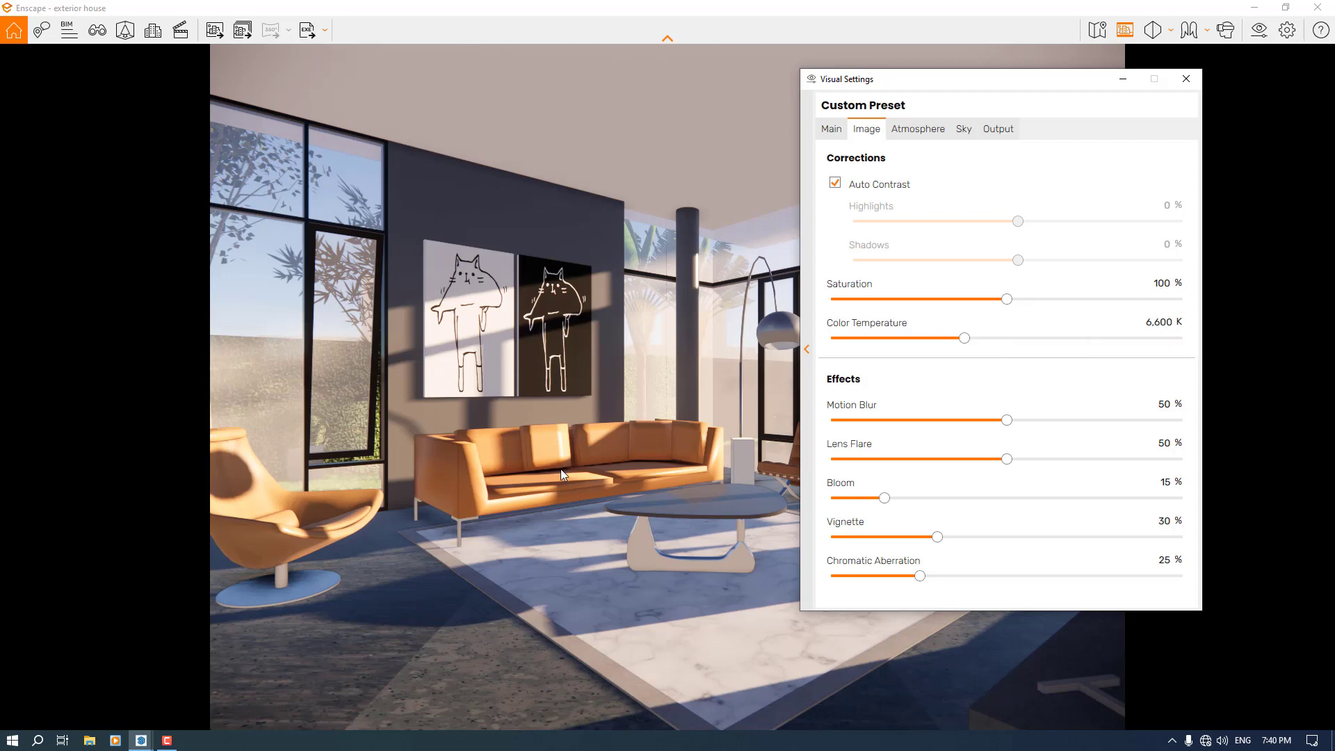
pyautogui.click(1171, 284)
pyautogui.write('102')
# Step: Warm the image by setting the color temperature to 4,100 K
pyautogui.moveTo(966, 344); pyautogui.dragTo(902, 348)
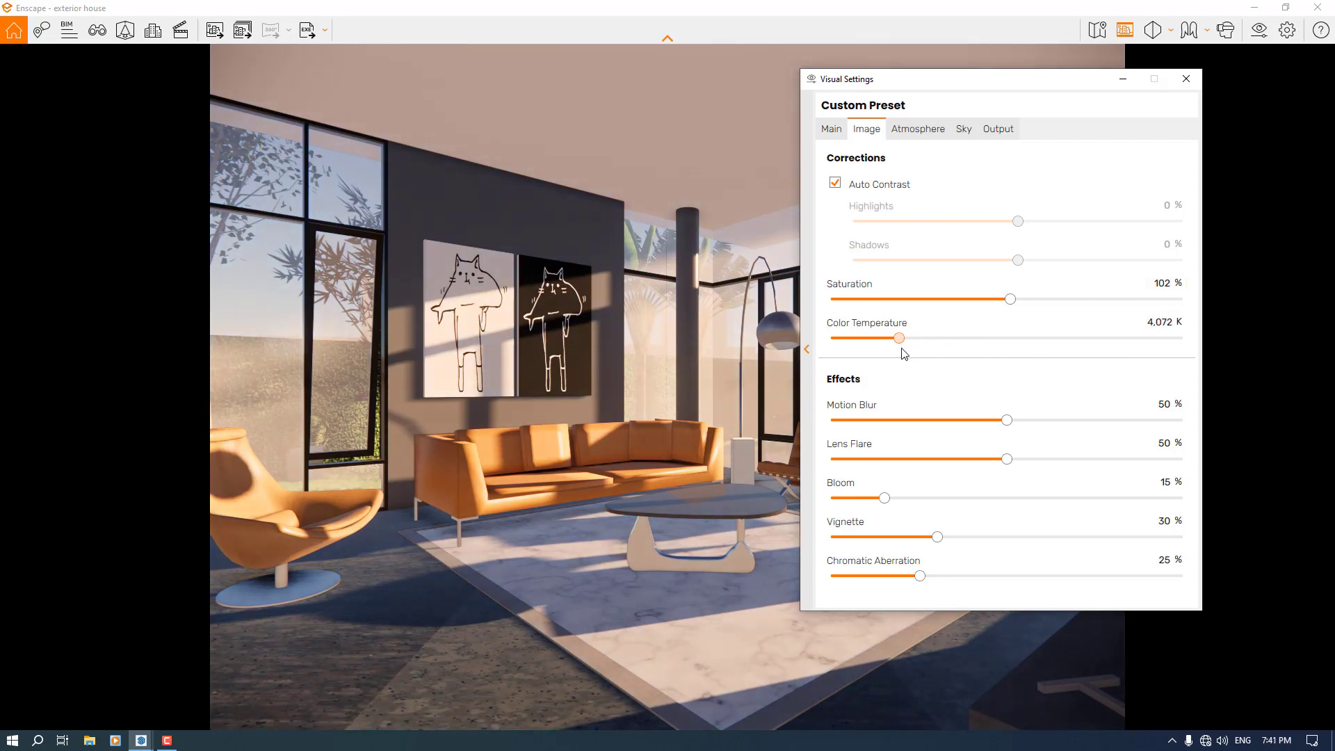
pyautogui.click(1177, 325)
pyautogui.write('4100')
pyautogui.press('Return')
# Step: Set the motion blur to 0 % and the lens flare to 78 %
pyautogui.write('0')
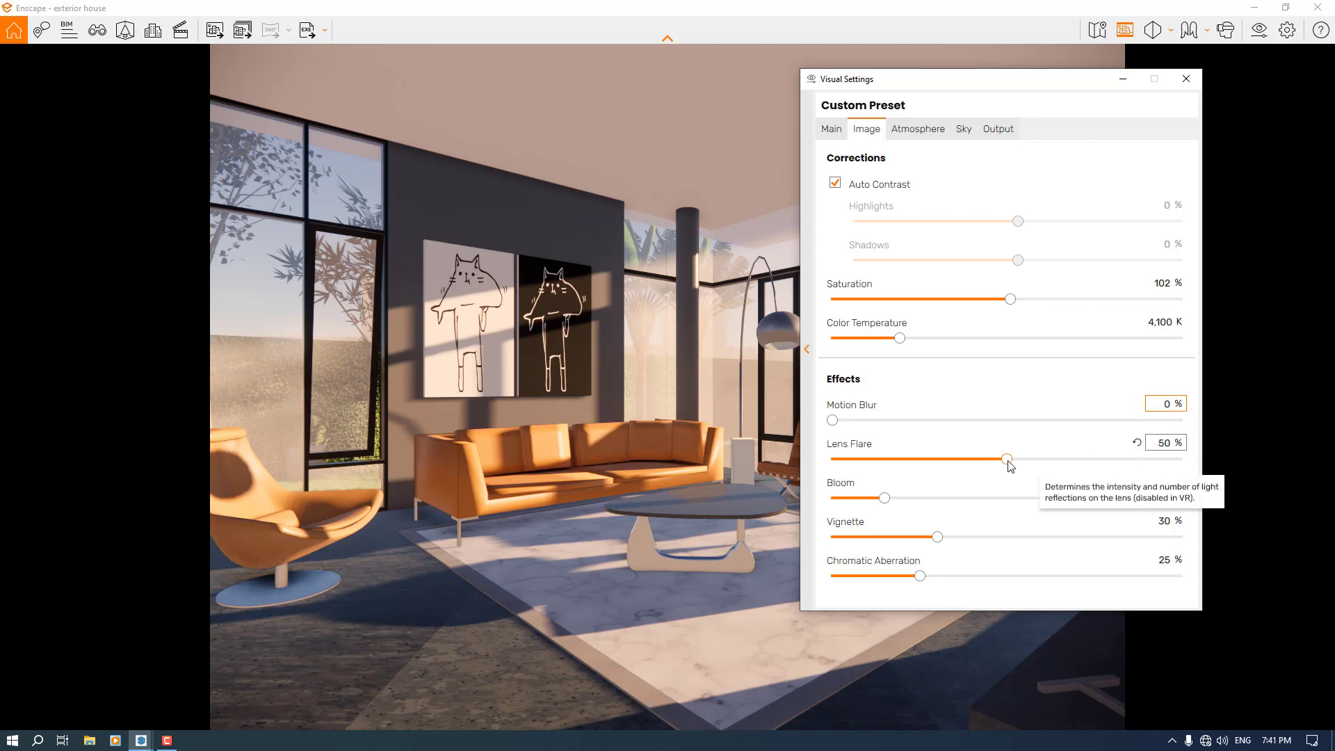
pyautogui.click(917, 469)
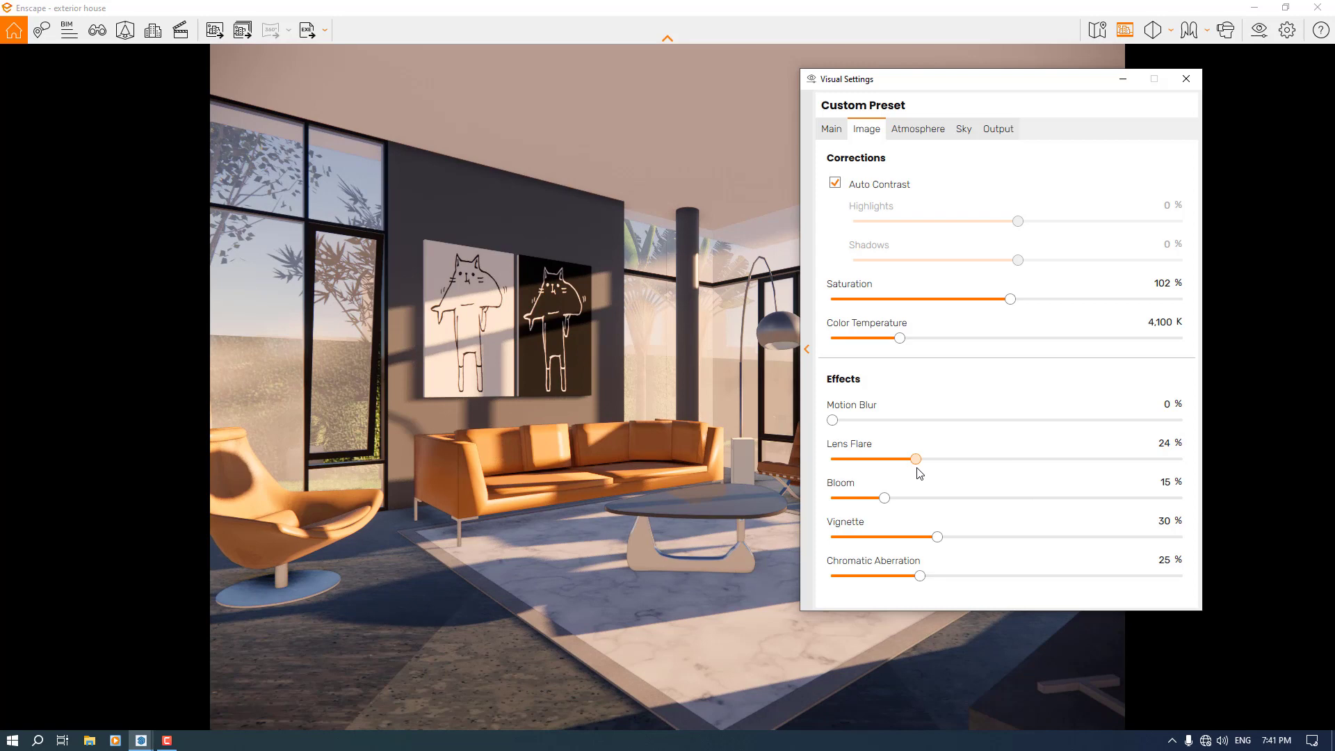
pyautogui.click(1062, 459)
pyautogui.doubleClick(1160, 442)
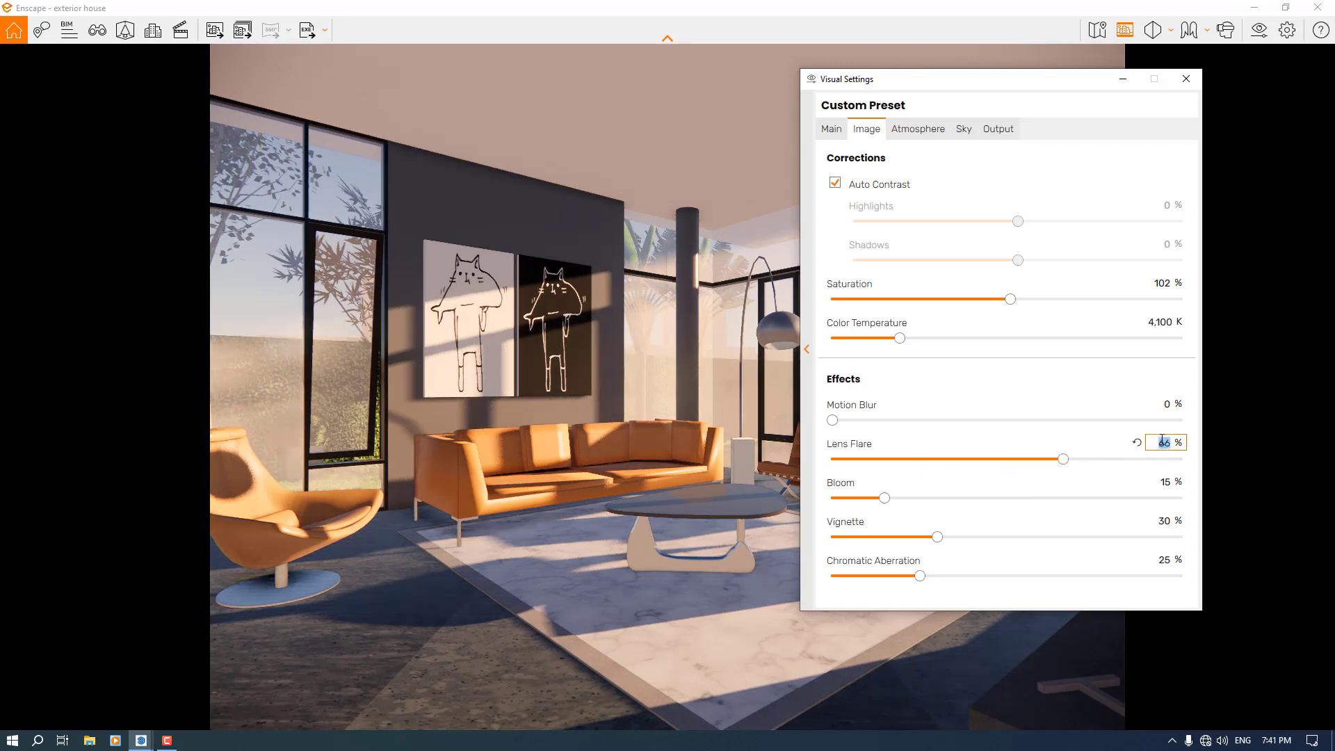
pyautogui.write('78')
pyautogui.press('Return')
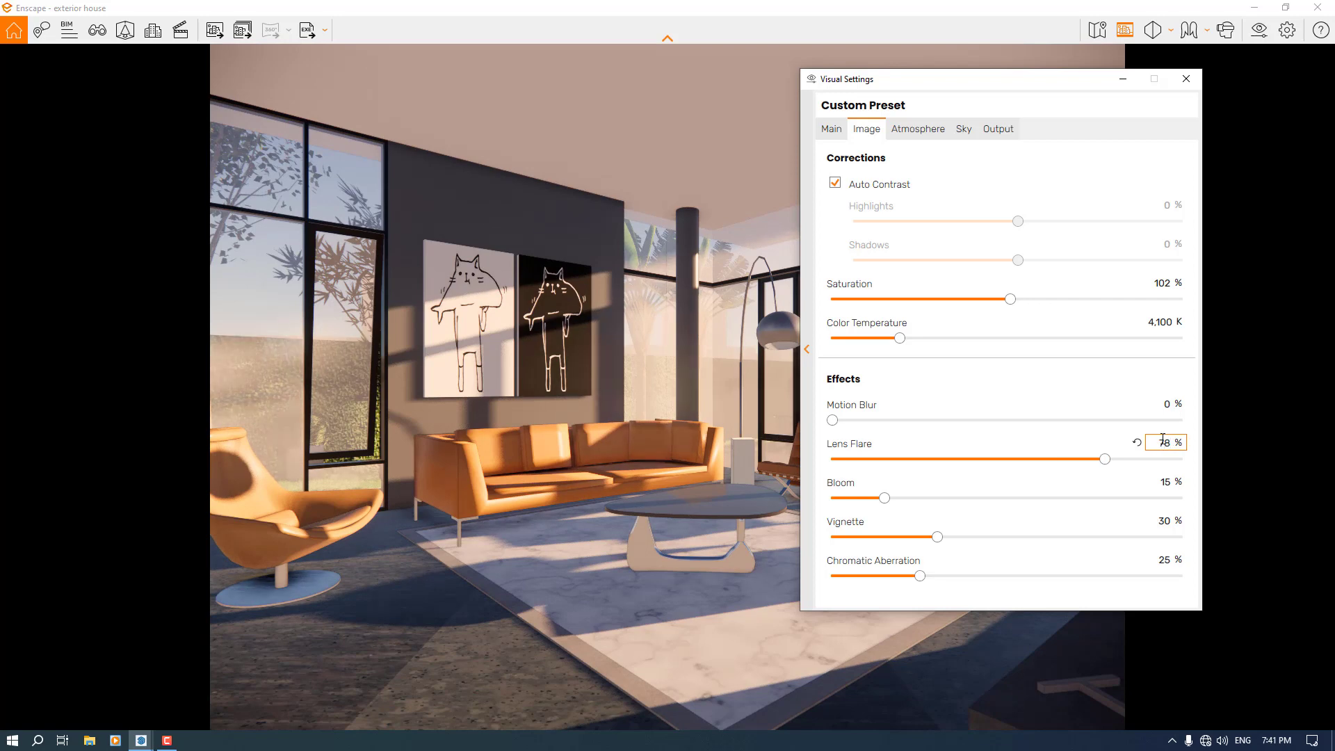
# Step: Set the bloom effect to 0 %
pyautogui.doubleClick(1158, 486)
pyautogui.write('0')
pyautogui.press('Return')
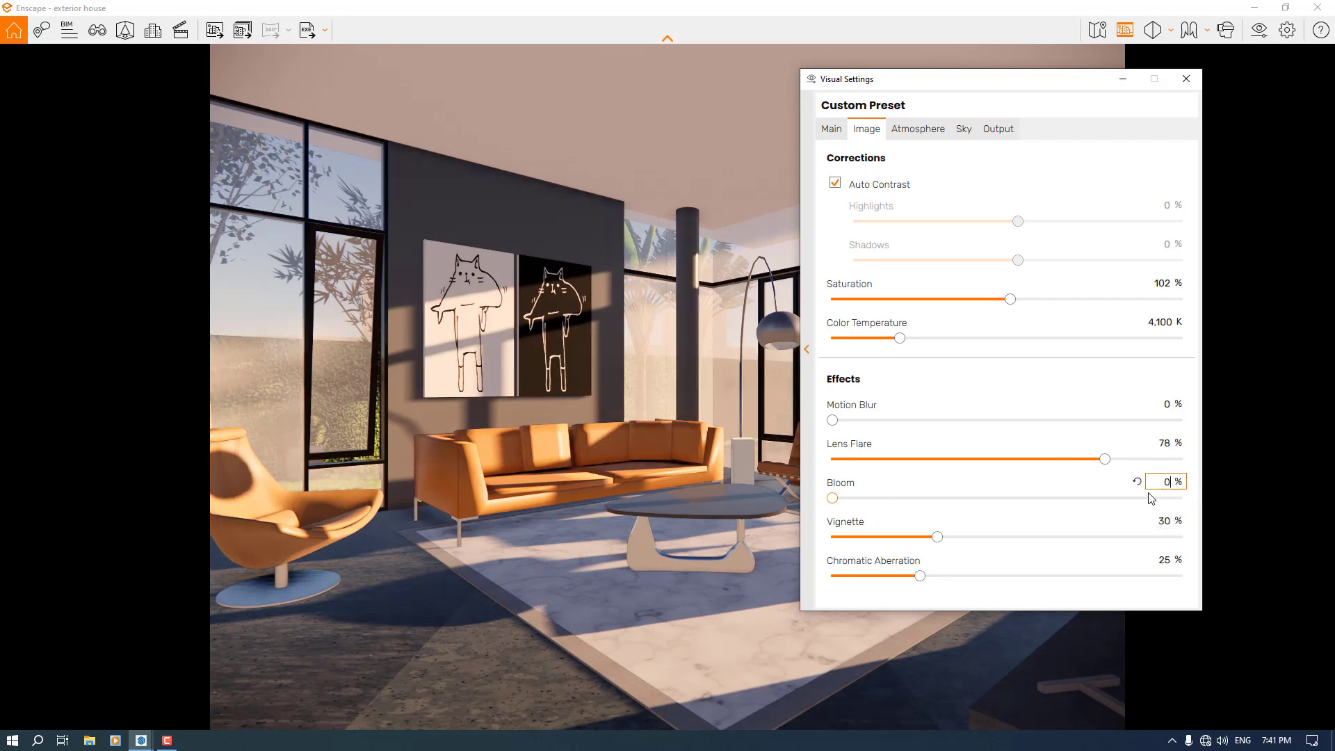
# Step: Set the chromatic aberration to 4 % and the vignette to 20 %
pyautogui.doubleClick(1159, 569)
pyautogui.write('4')
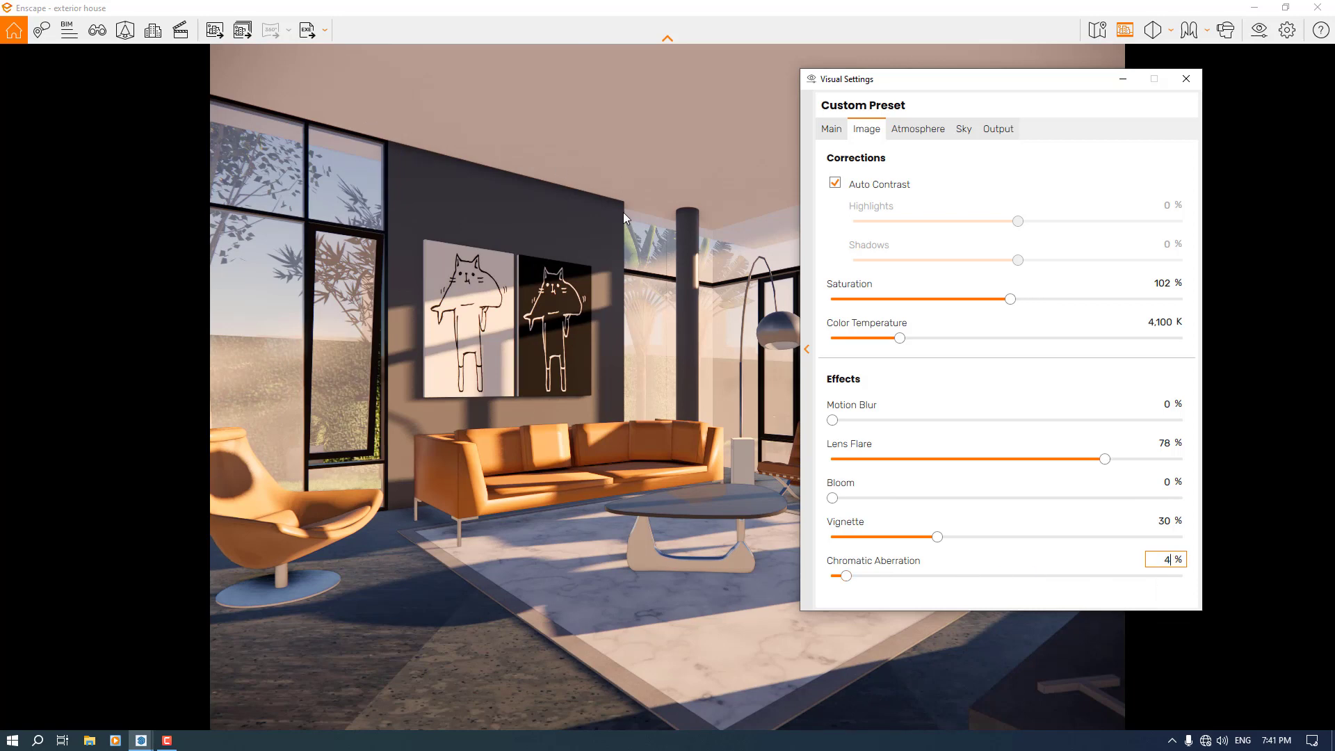
pyautogui.click(1164, 521)
# Step: Remove the fog by setting its intensity to 0 % and set the sun brightness to 90 %
pyautogui.click(928, 130)
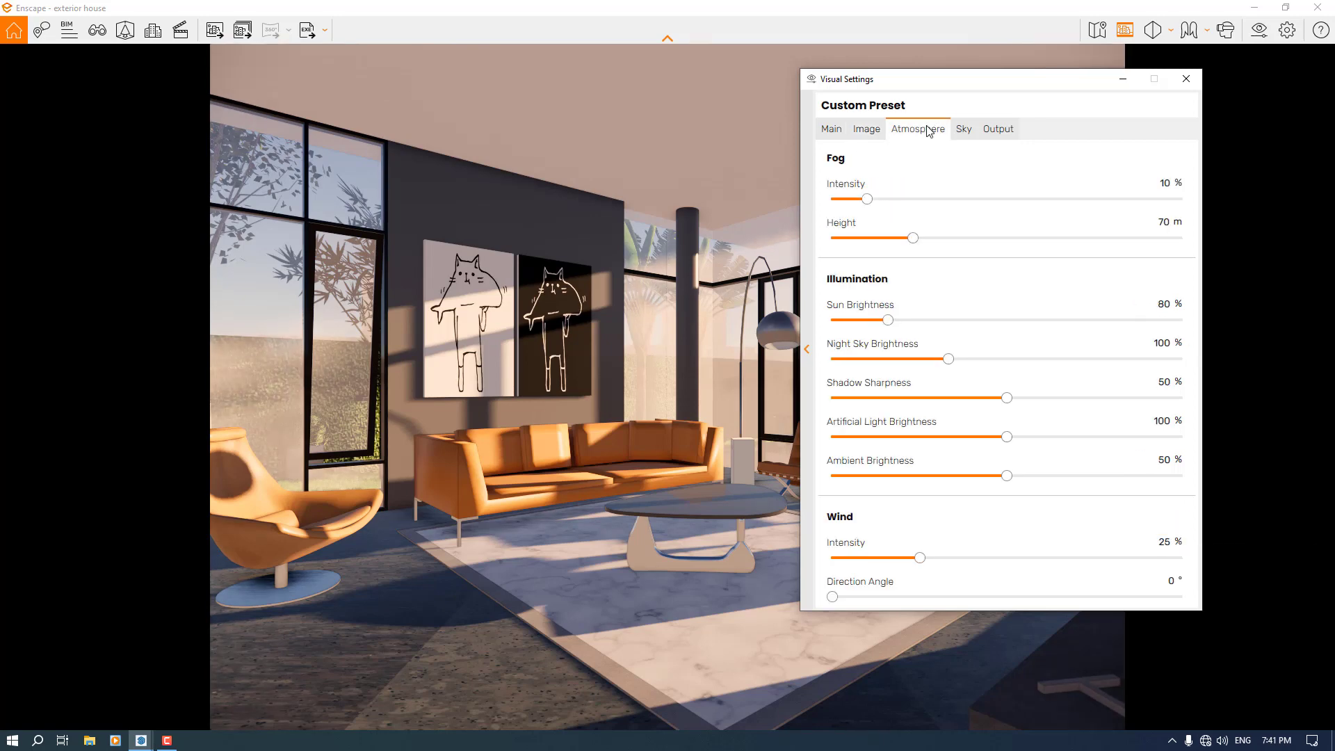
pyautogui.click(1166, 182)
pyautogui.write('0')
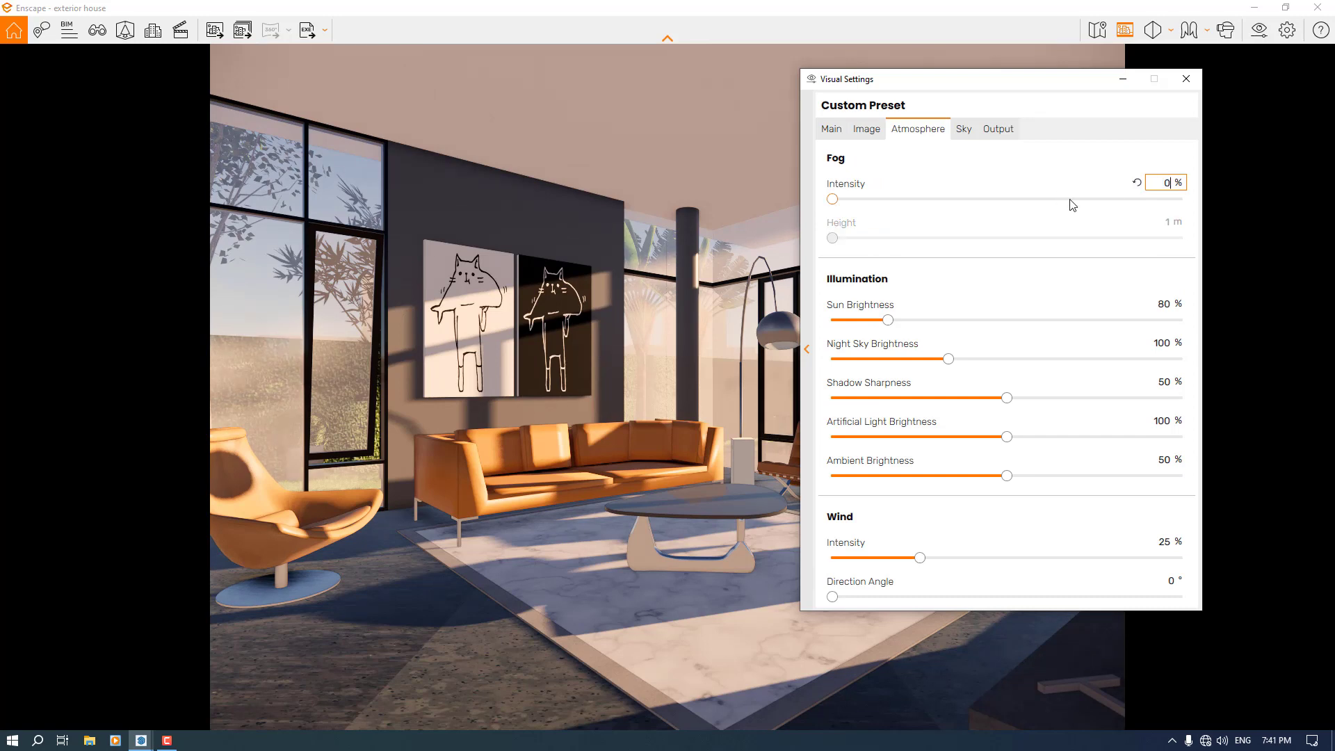
pyautogui.click(1165, 309)
pyautogui.write('90')
pyautogui.press('Return')
pyautogui.moveTo(993, 87); pyautogui.dragTo(1121, 68)
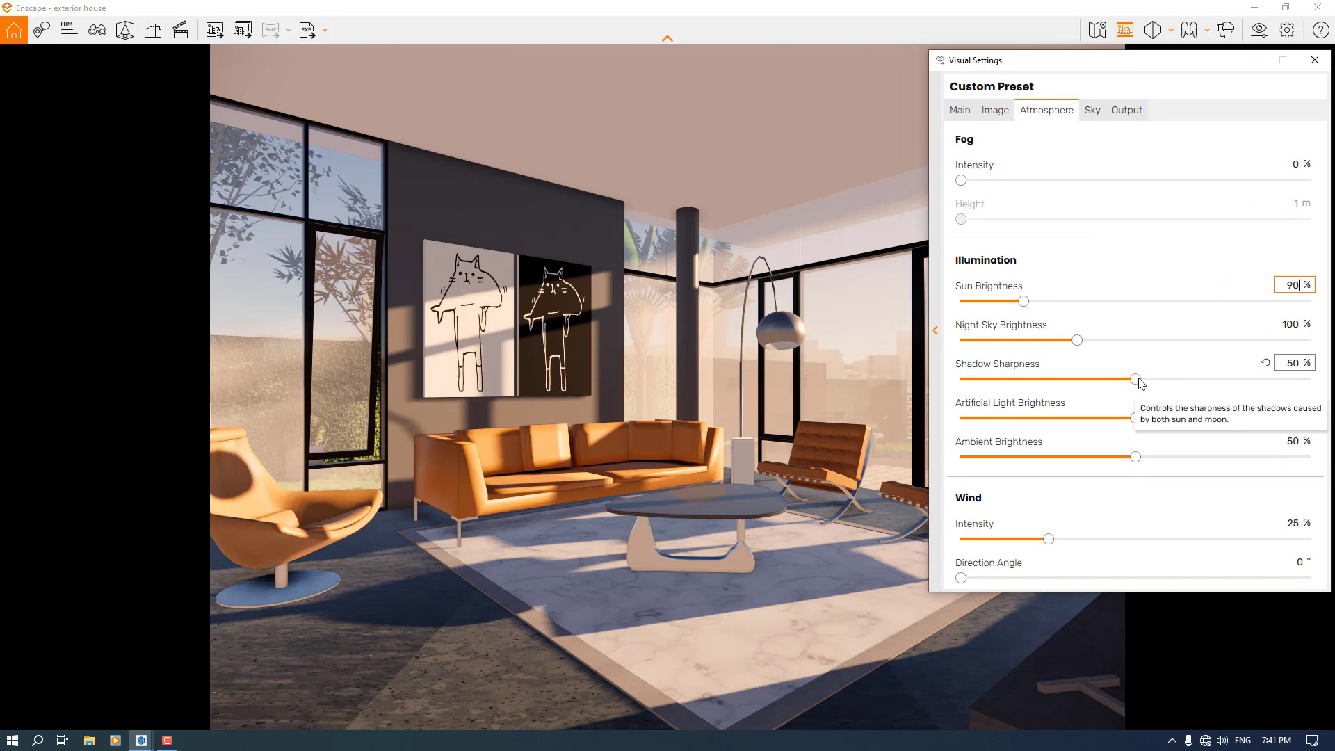
# Step: Try the shadow sharpness at 100 %, and settle on 34 % for softer shadows
pyautogui.click(1309, 379)
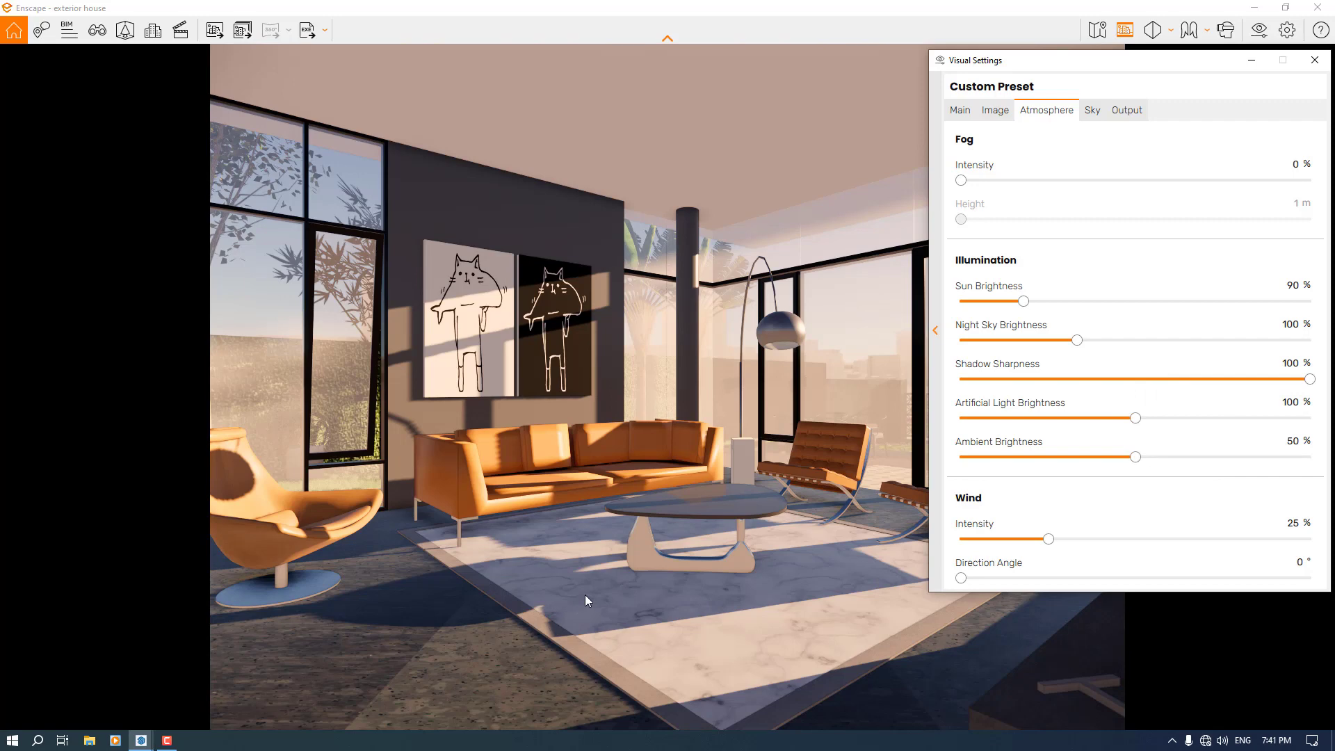
pyautogui.click(1290, 362)
pyautogui.write('34')
pyautogui.press('Return')
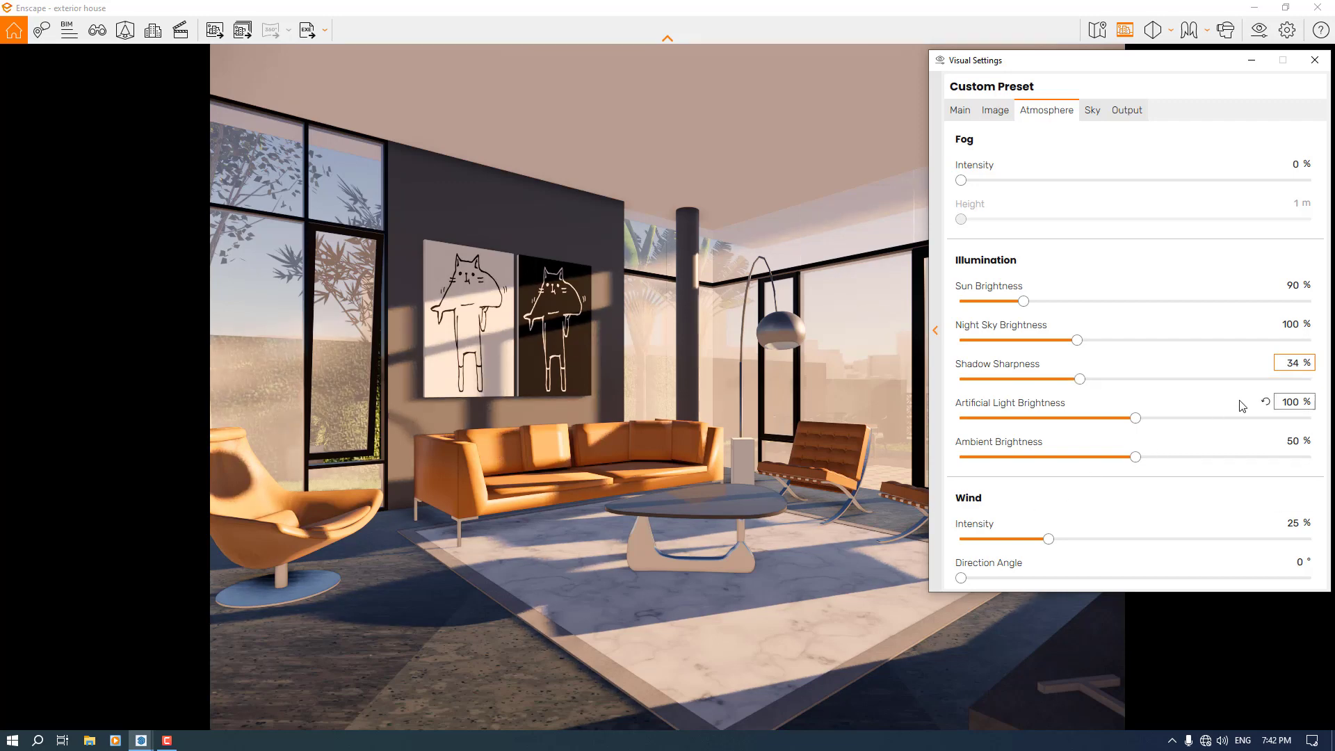
# Step: Set the artificial light brightness to 126 % and the ambient brightness to 54 %
pyautogui.moveTo(1141, 420); pyautogui.dragTo(1183, 418)
pyautogui.click(1291, 402)
pyautogui.write('126')
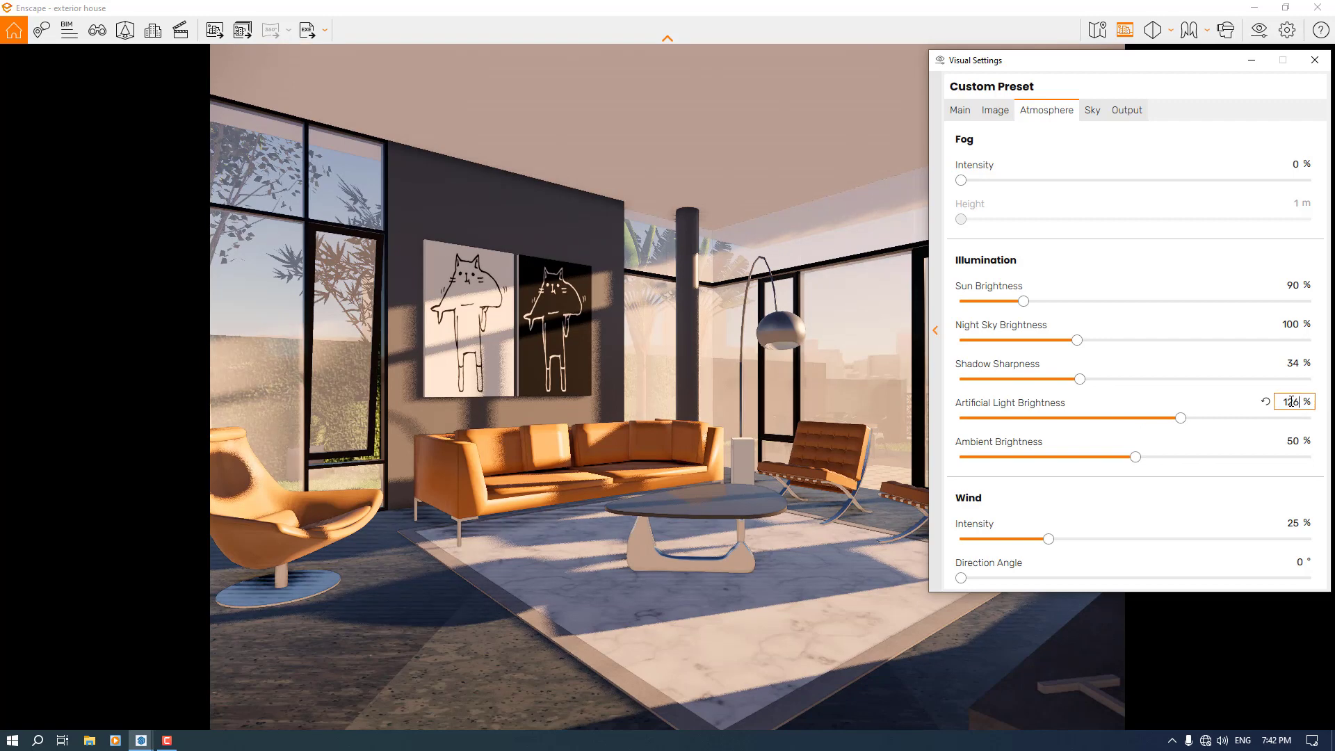
pyautogui.click(1291, 440)
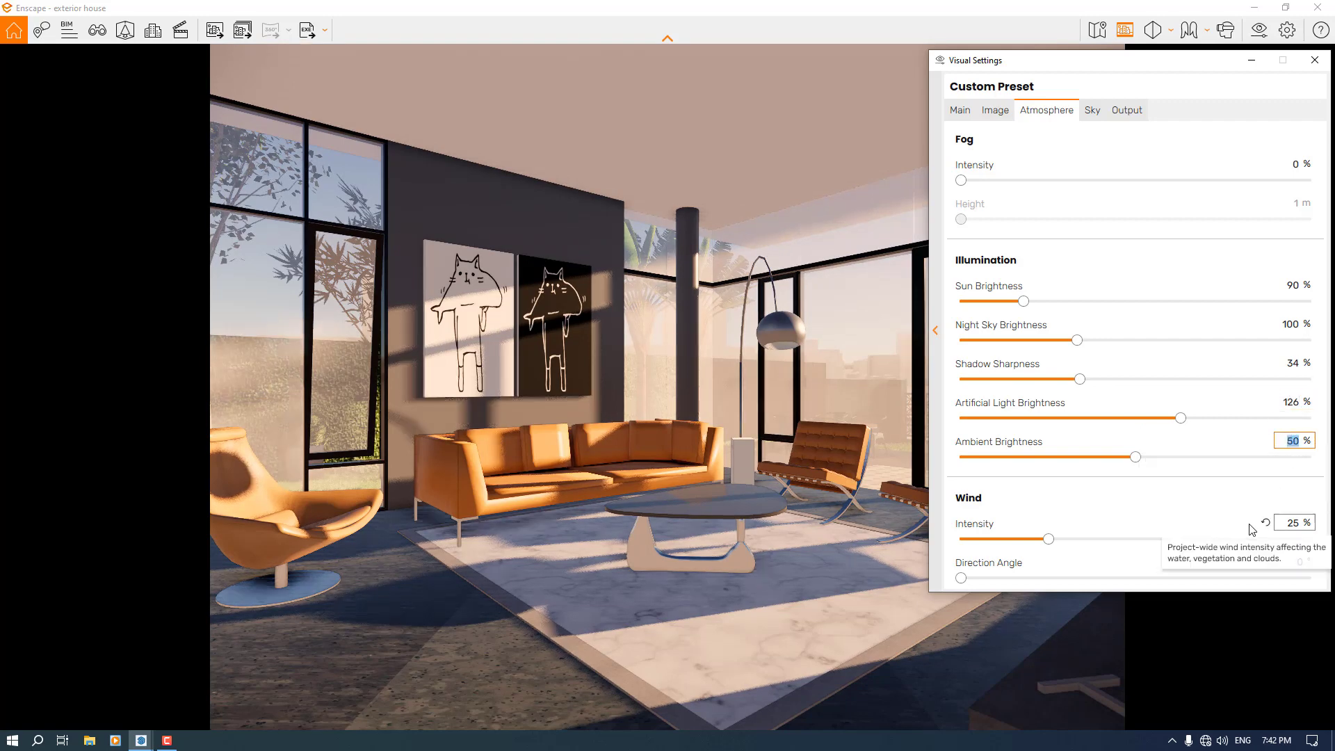
pyautogui.write('66')
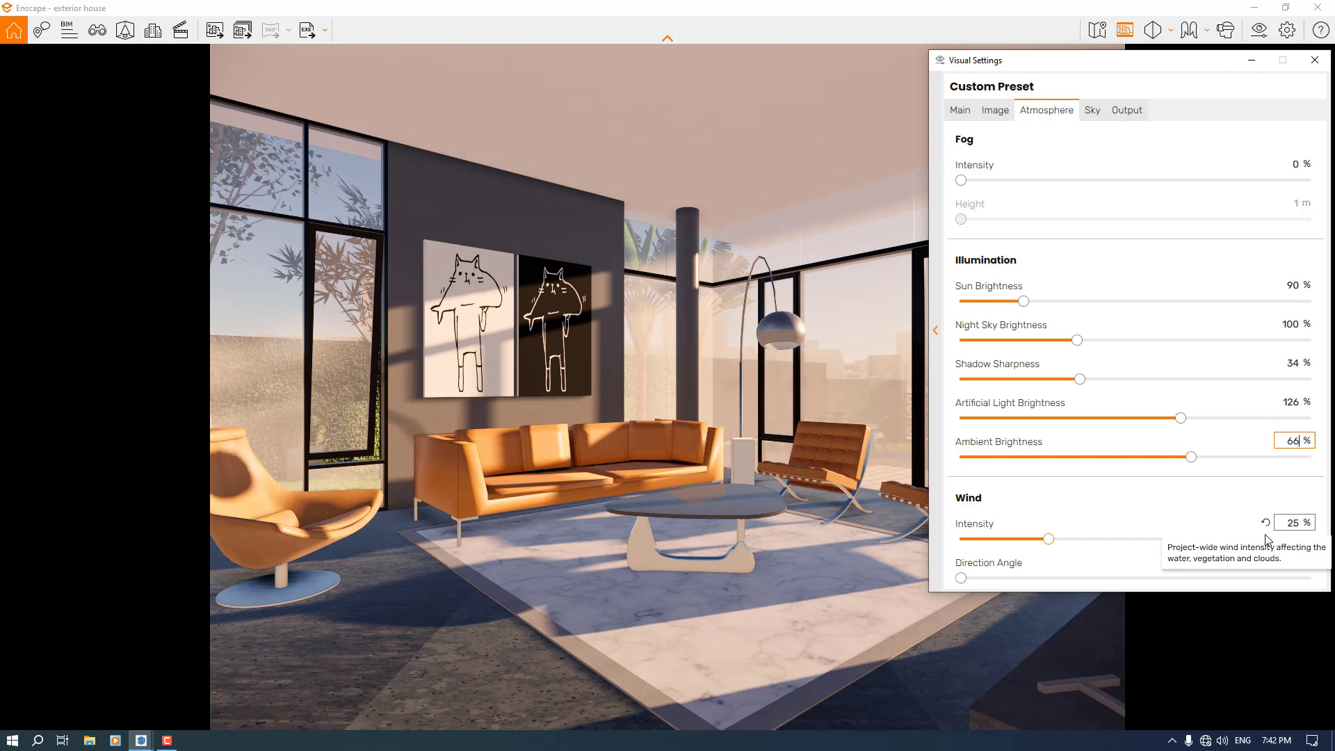
pyautogui.moveTo(1292, 440); pyautogui.dragTo(1304, 439)
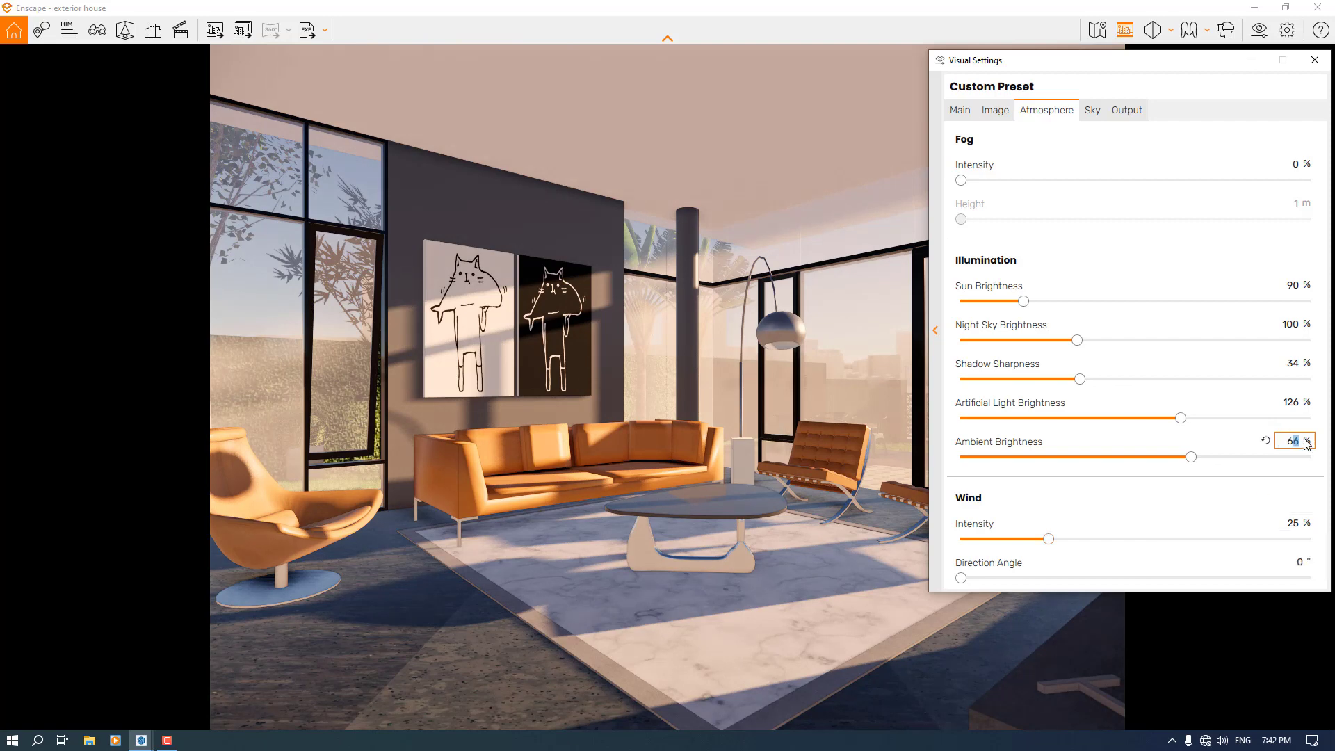
pyautogui.write('54')
# Step: Set the wind intensity to 0 % and the cirrus cloud amount to 0 %
pyautogui.click(1288, 523)
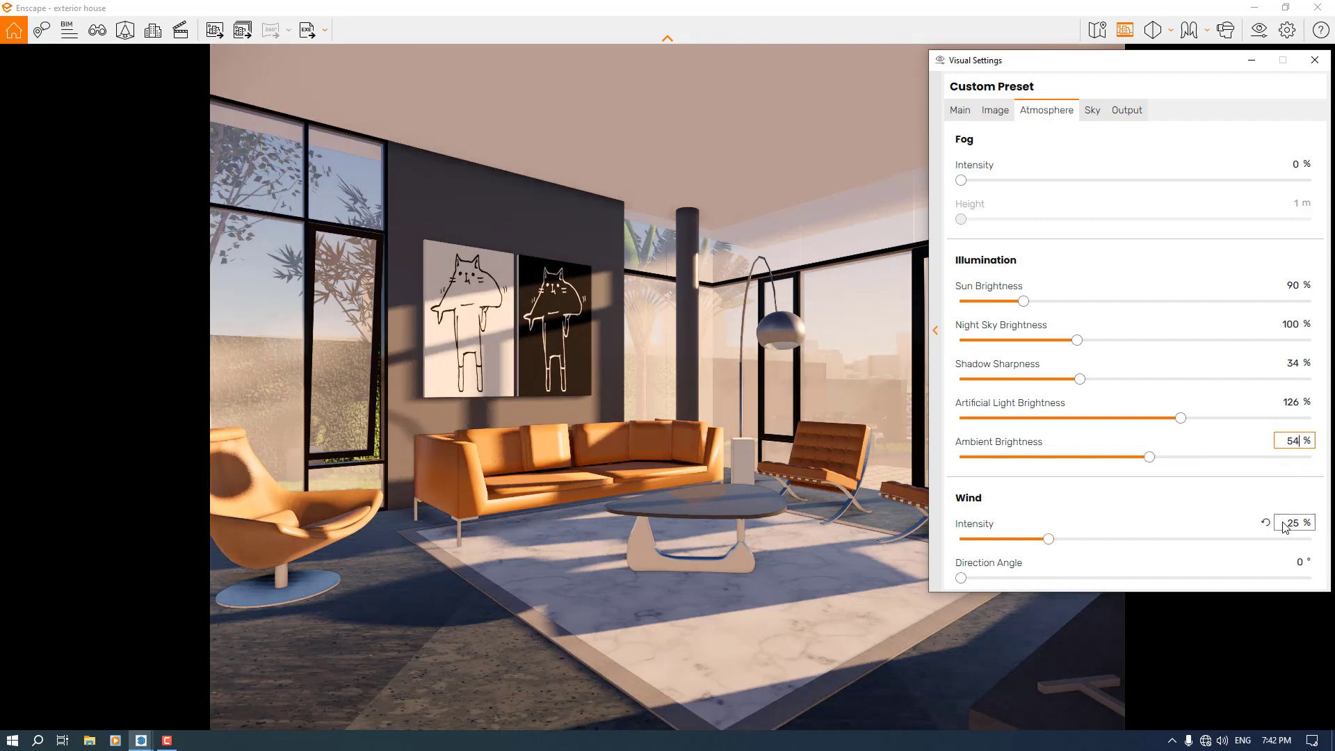
pyautogui.write('0')
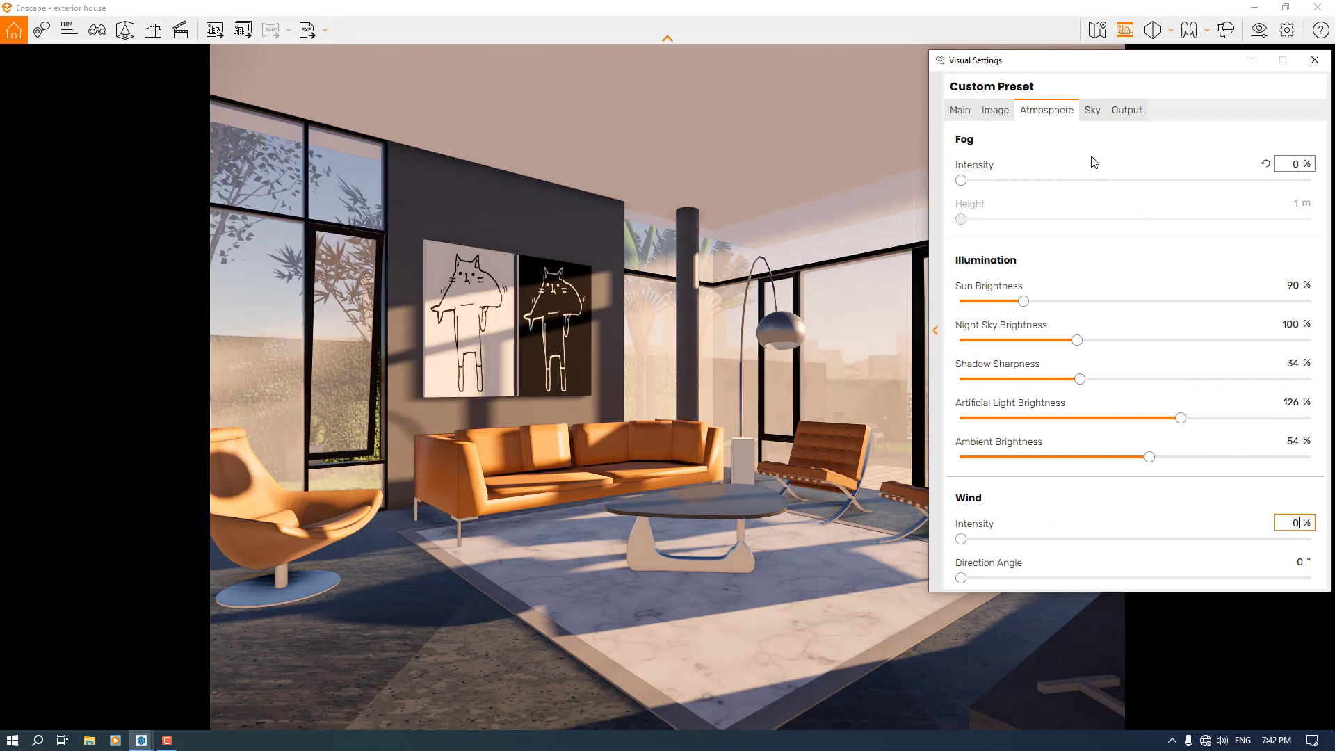
pyautogui.click(1093, 111)
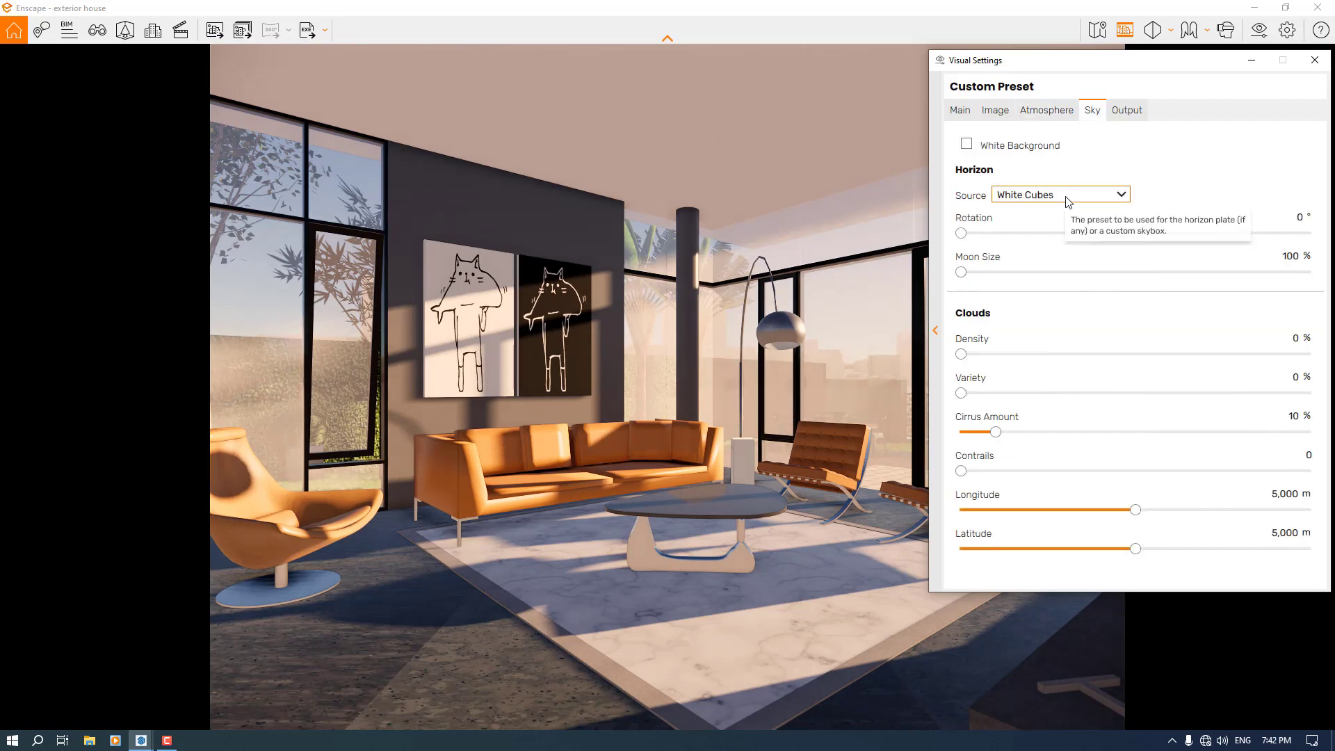
pyautogui.click(1293, 416)
pyautogui.write('0')
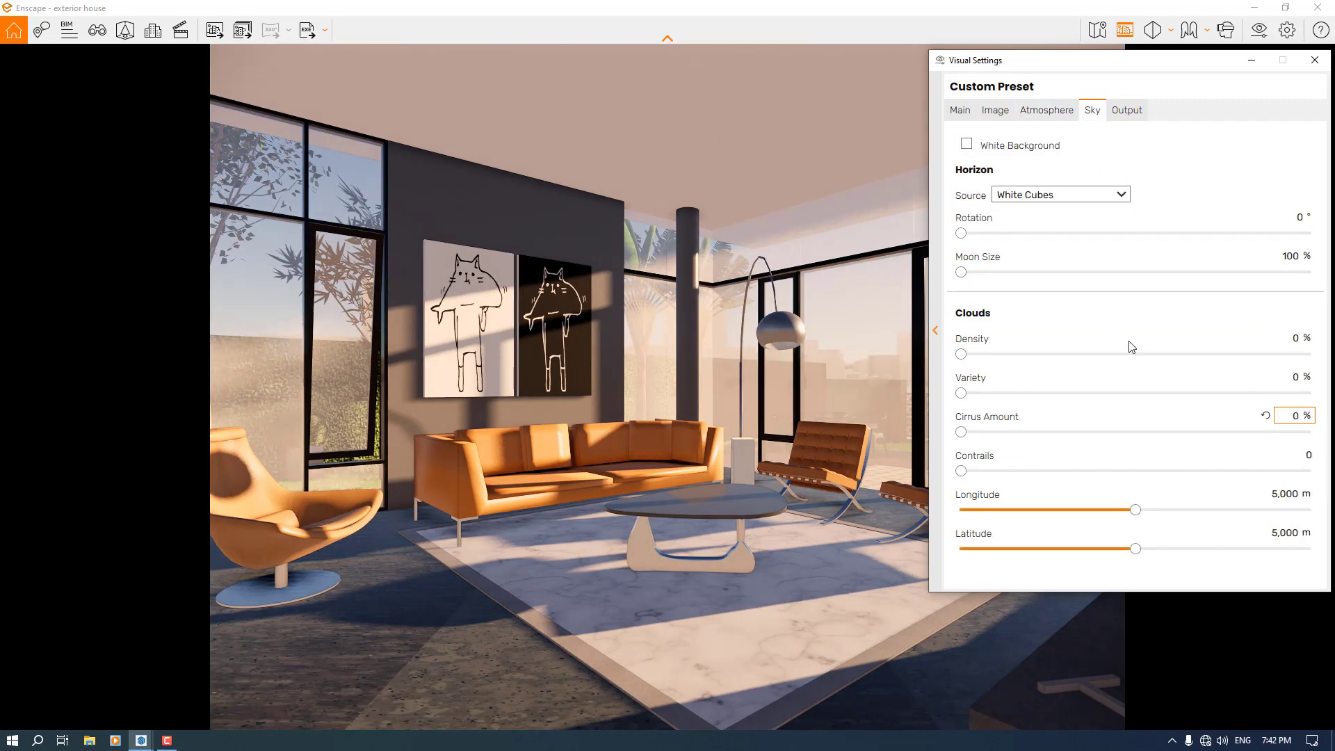
# Step: Raise the rendering quality from Draft to Ultra and close the visual settings
pyautogui.click(1123, 113)
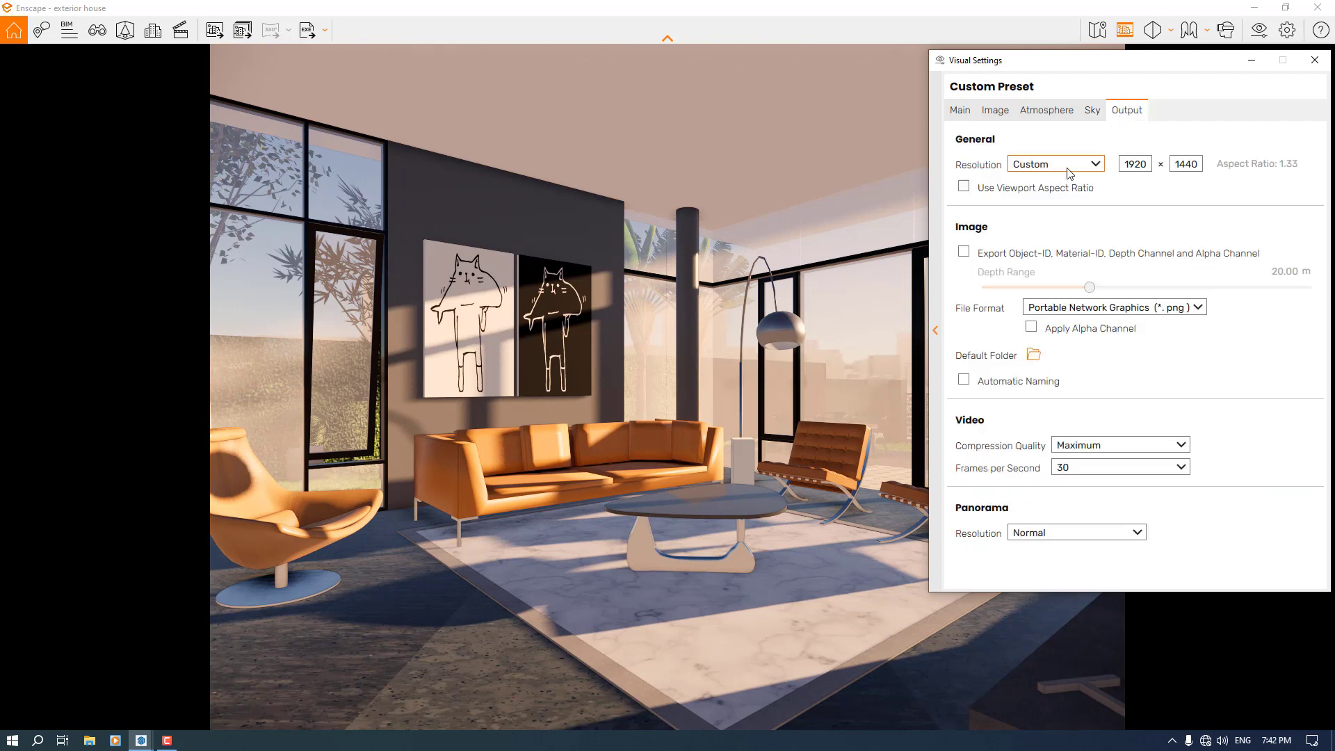
pyautogui.click(959, 119)
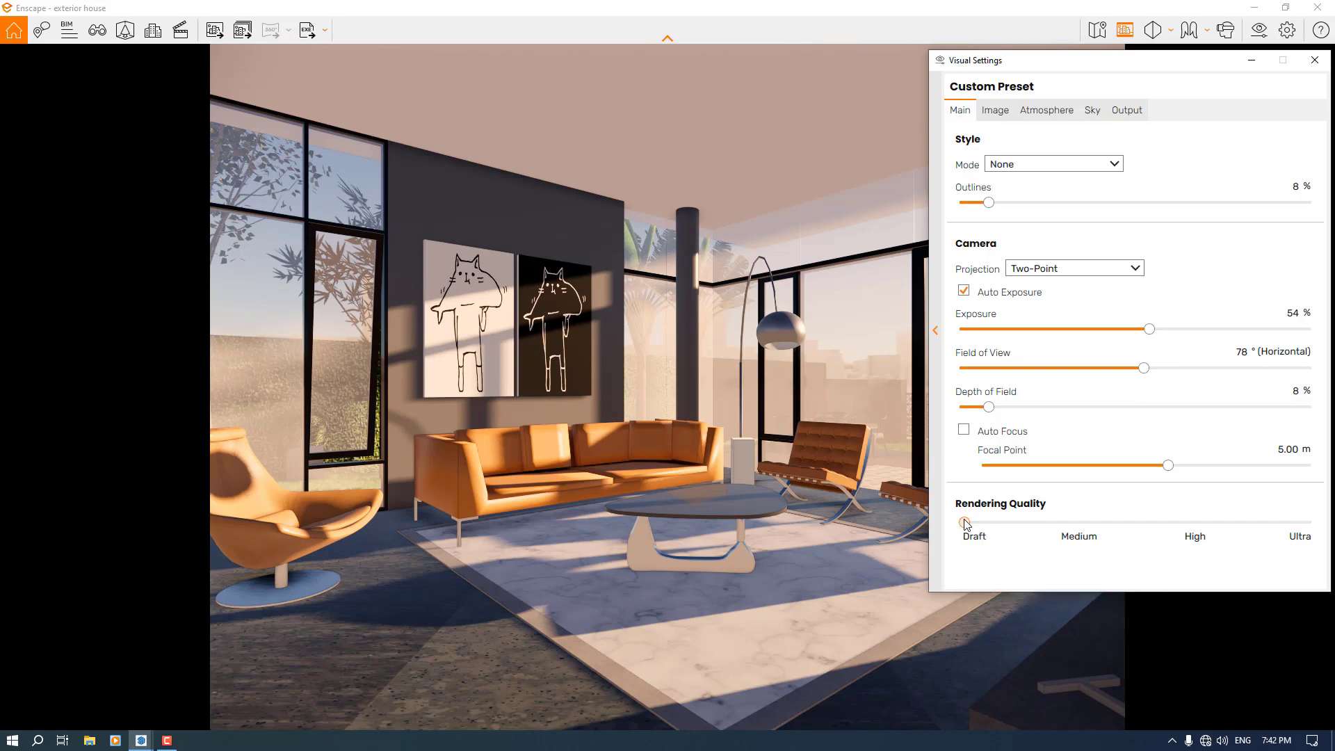
pyautogui.moveTo(964, 522); pyautogui.dragTo(1309, 522)
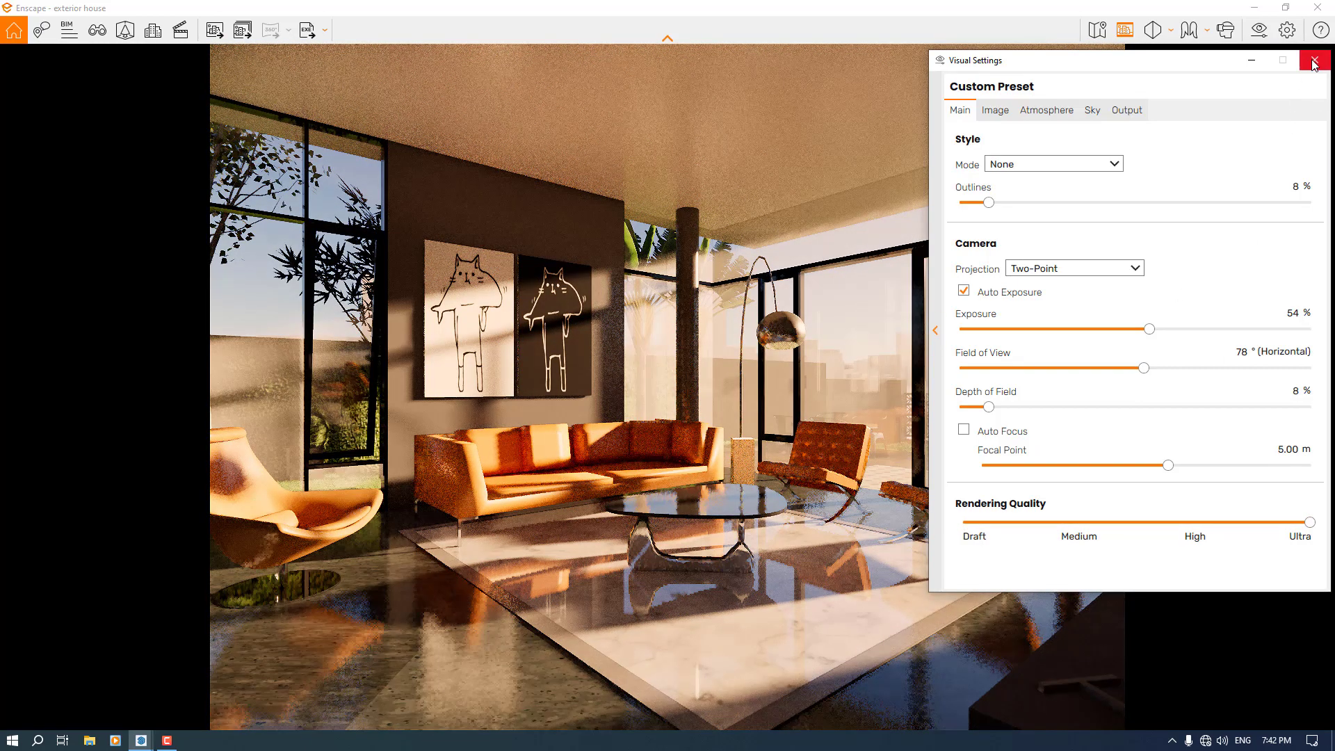
pyautogui.click(1314, 62)
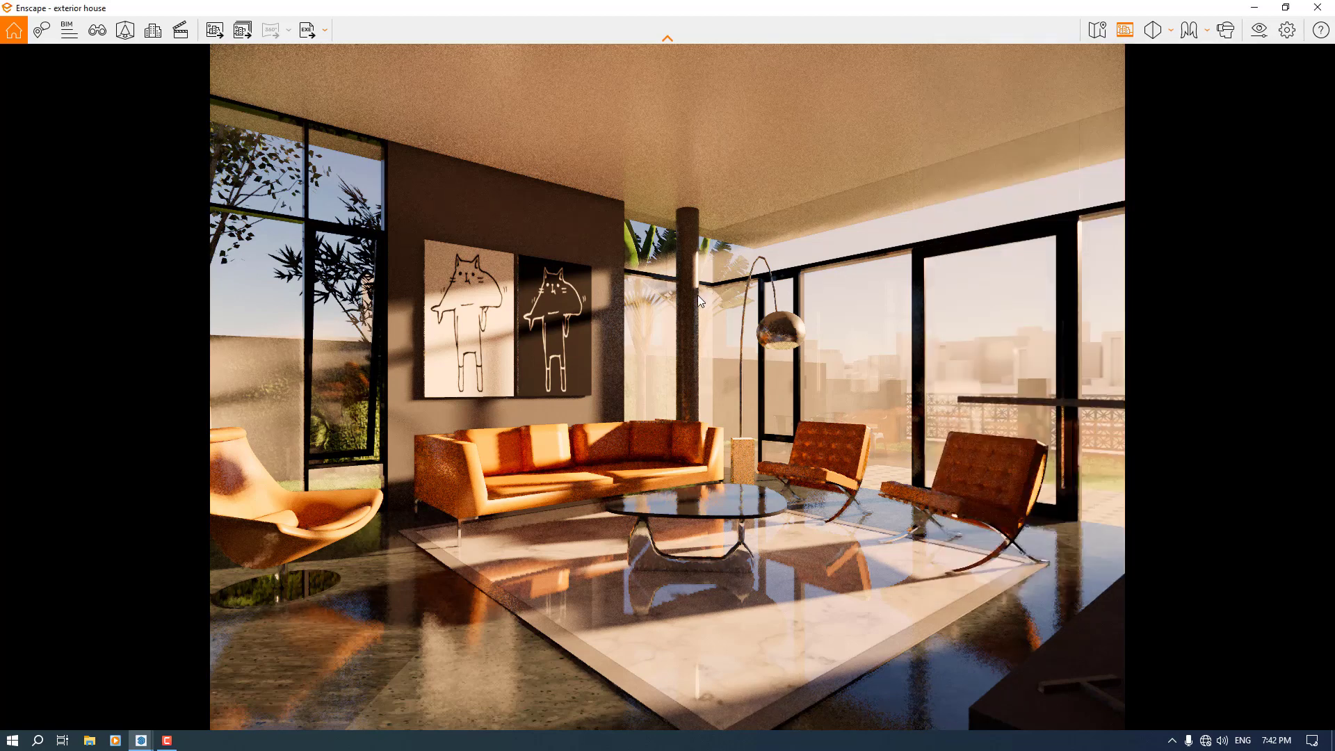
# Step: Reset the color temperature to its default of 6,600 K and set the lens flare to 66 %
pyautogui.click(1259, 30)
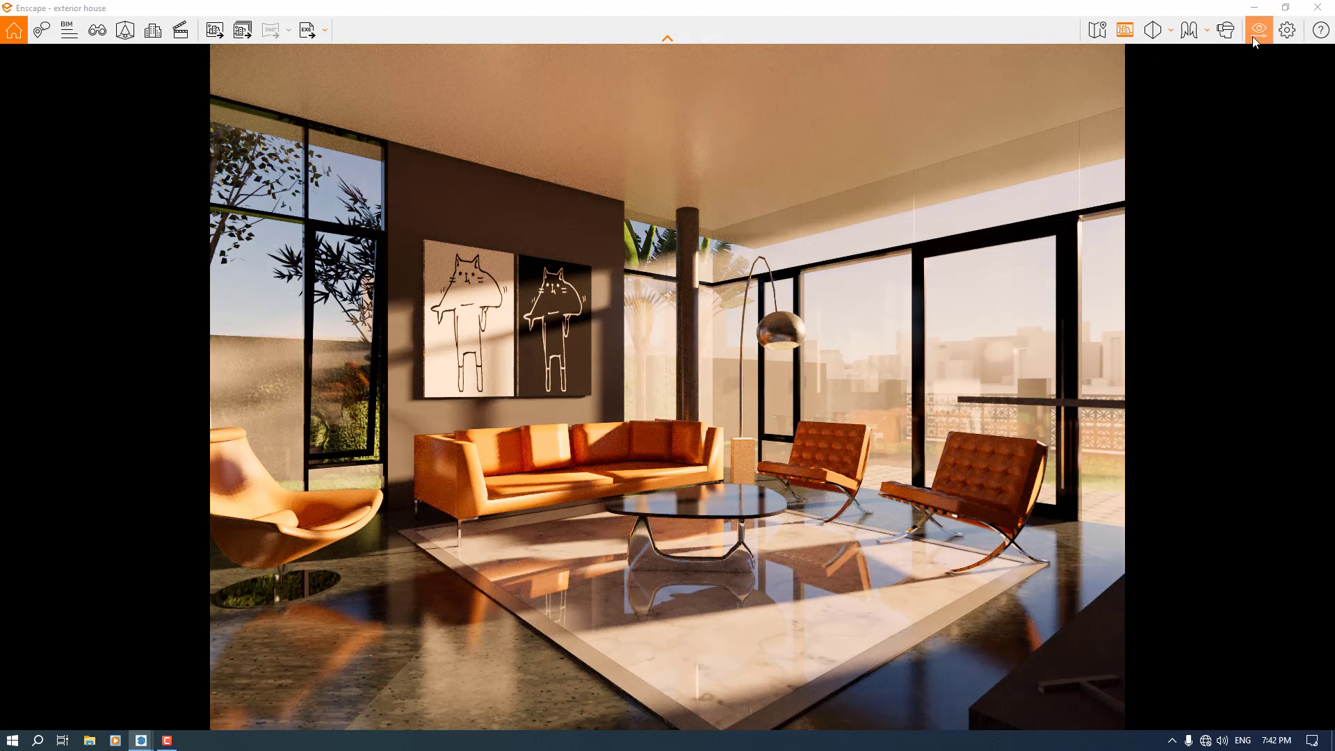
pyautogui.click(996, 110)
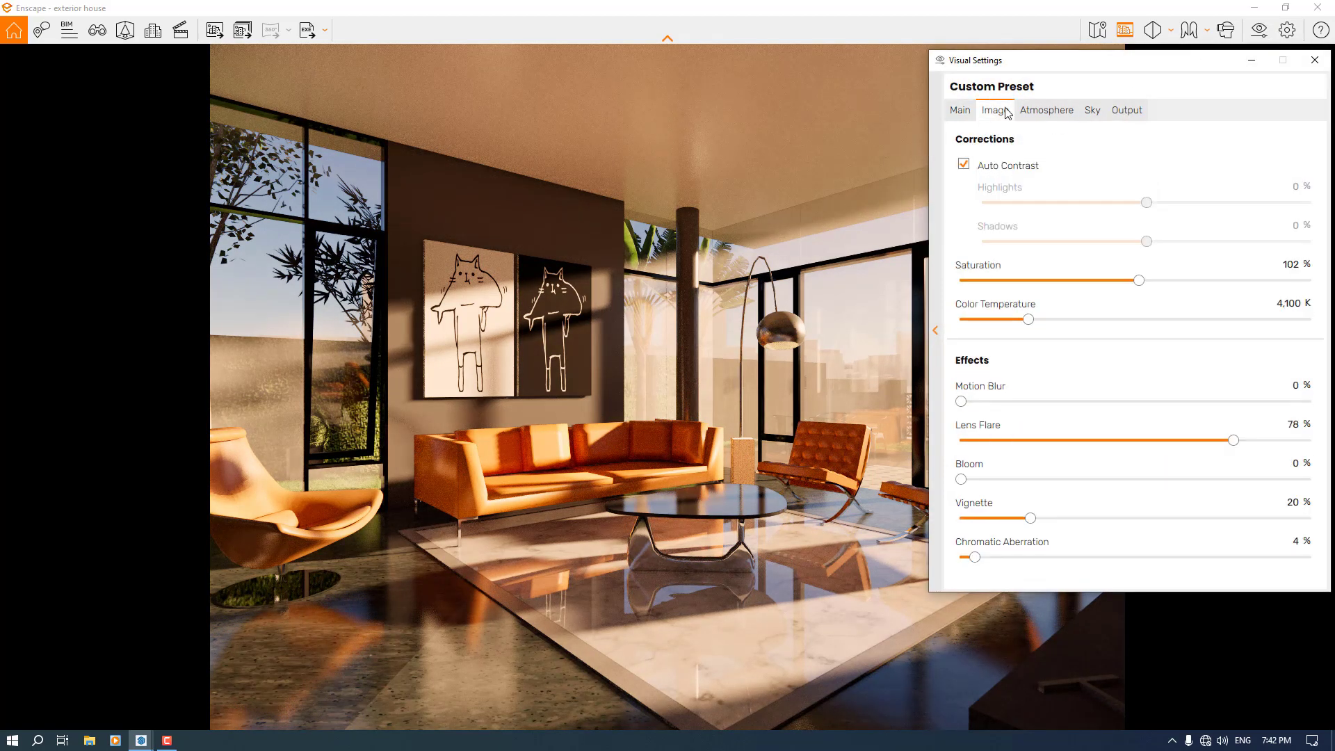
pyautogui.moveTo(1034, 319); pyautogui.dragTo(1122, 321)
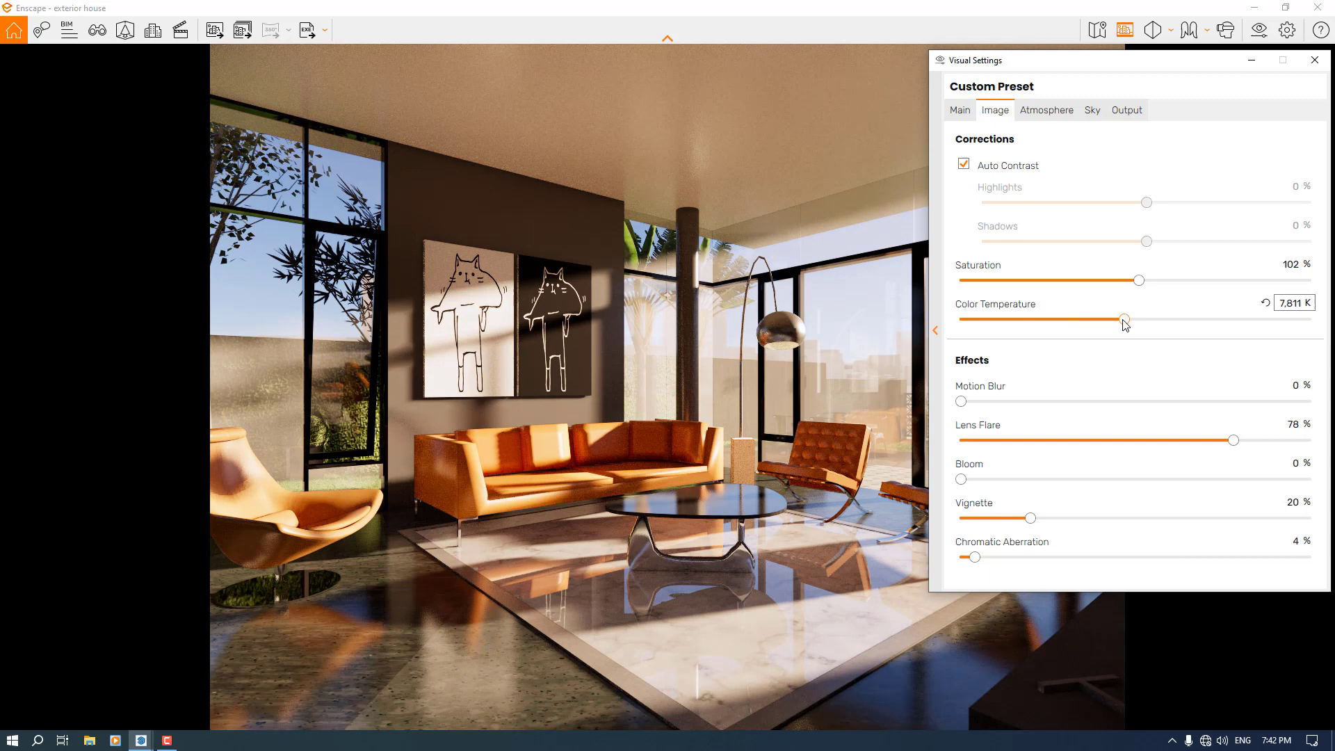
pyautogui.click(1267, 305)
pyautogui.click(1291, 304)
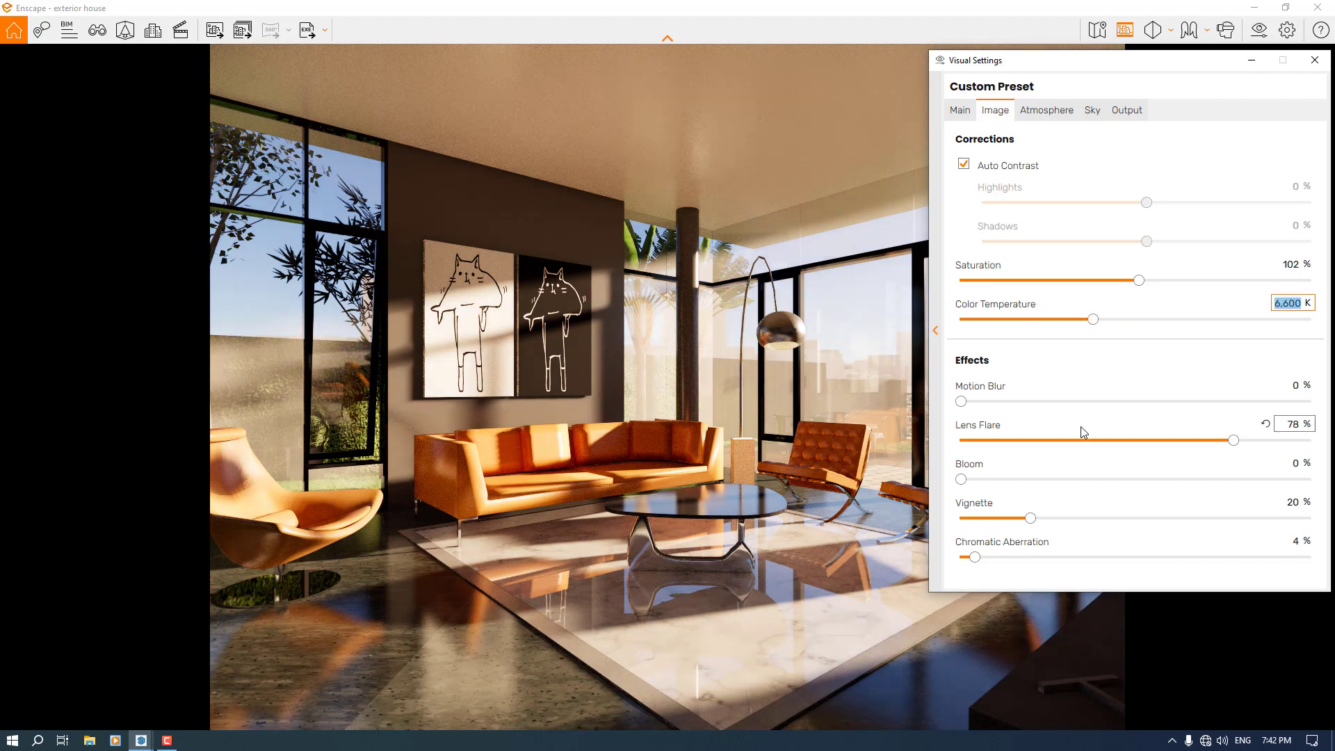
pyautogui.click(1293, 424)
pyautogui.write('66')
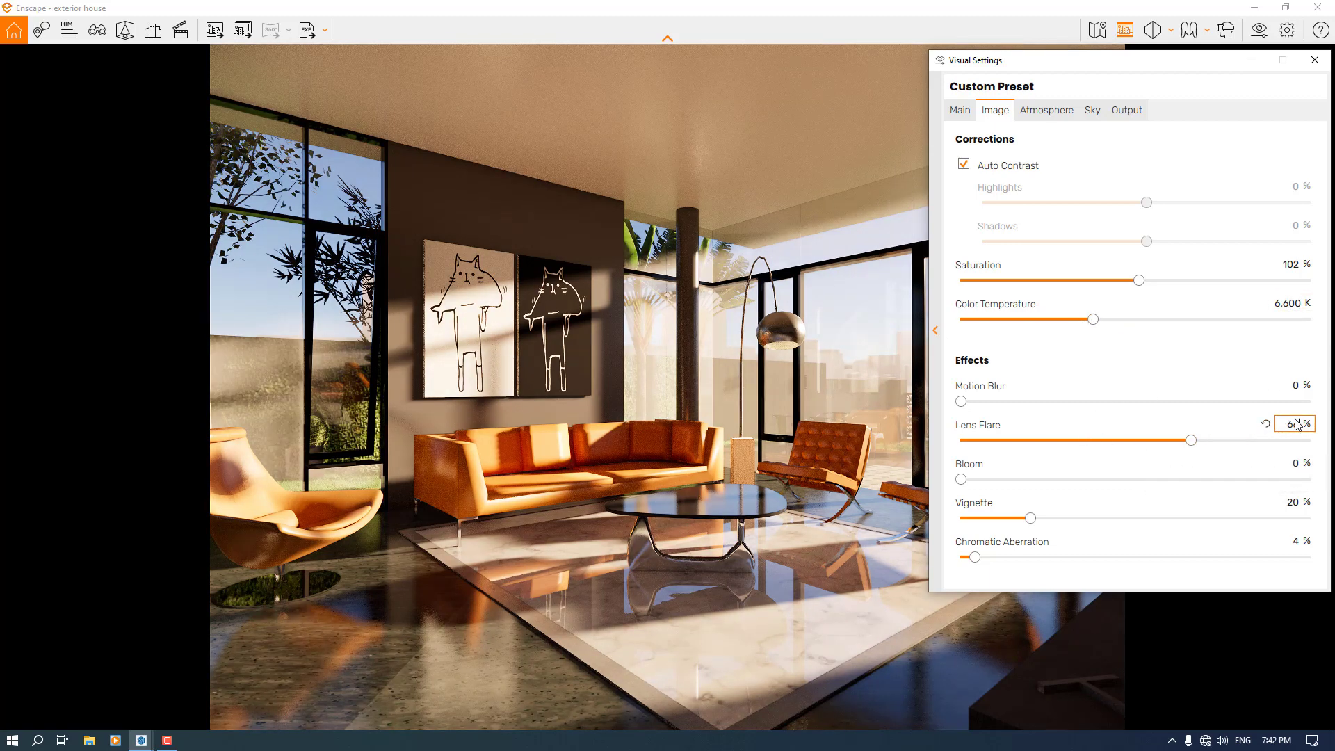
# Step: Soften the shadows by setting the shadow sharpness to 26 %
pyautogui.click(1032, 119)
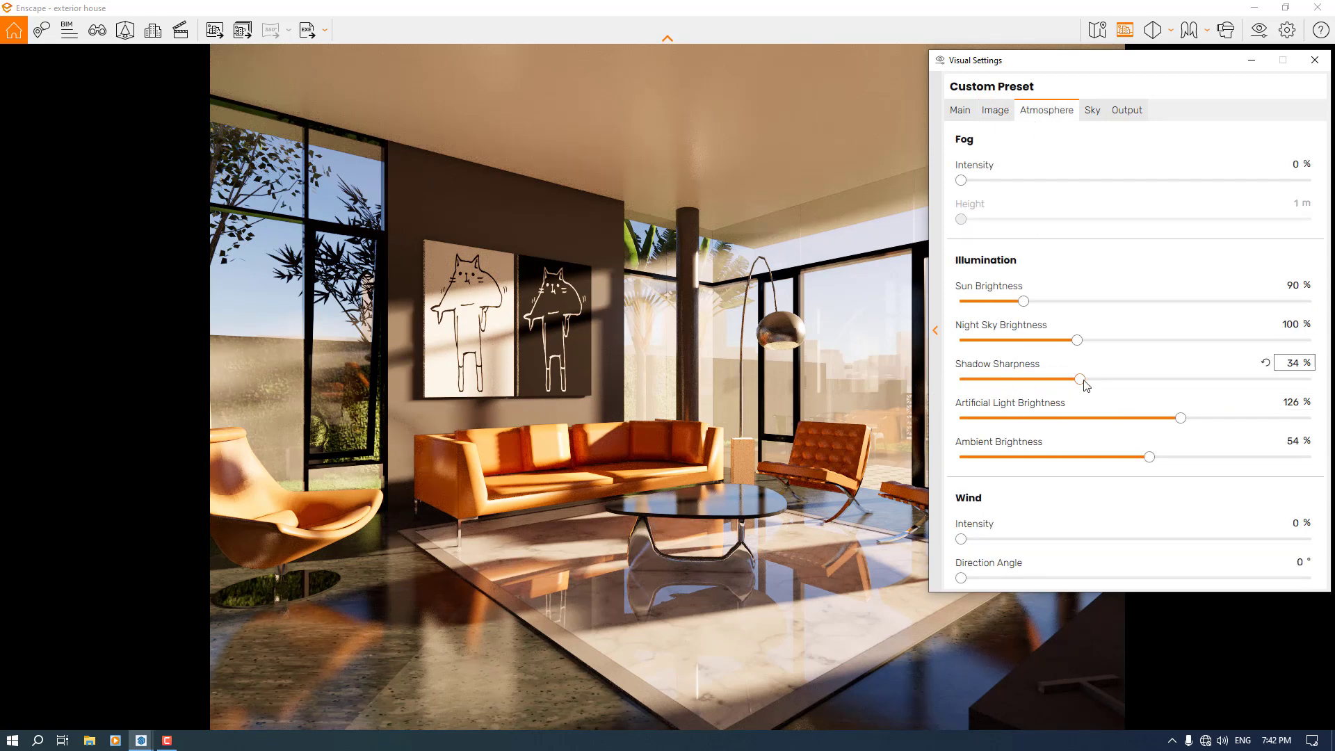
pyautogui.click(1292, 365)
pyautogui.write('26')
pyautogui.press('Return')
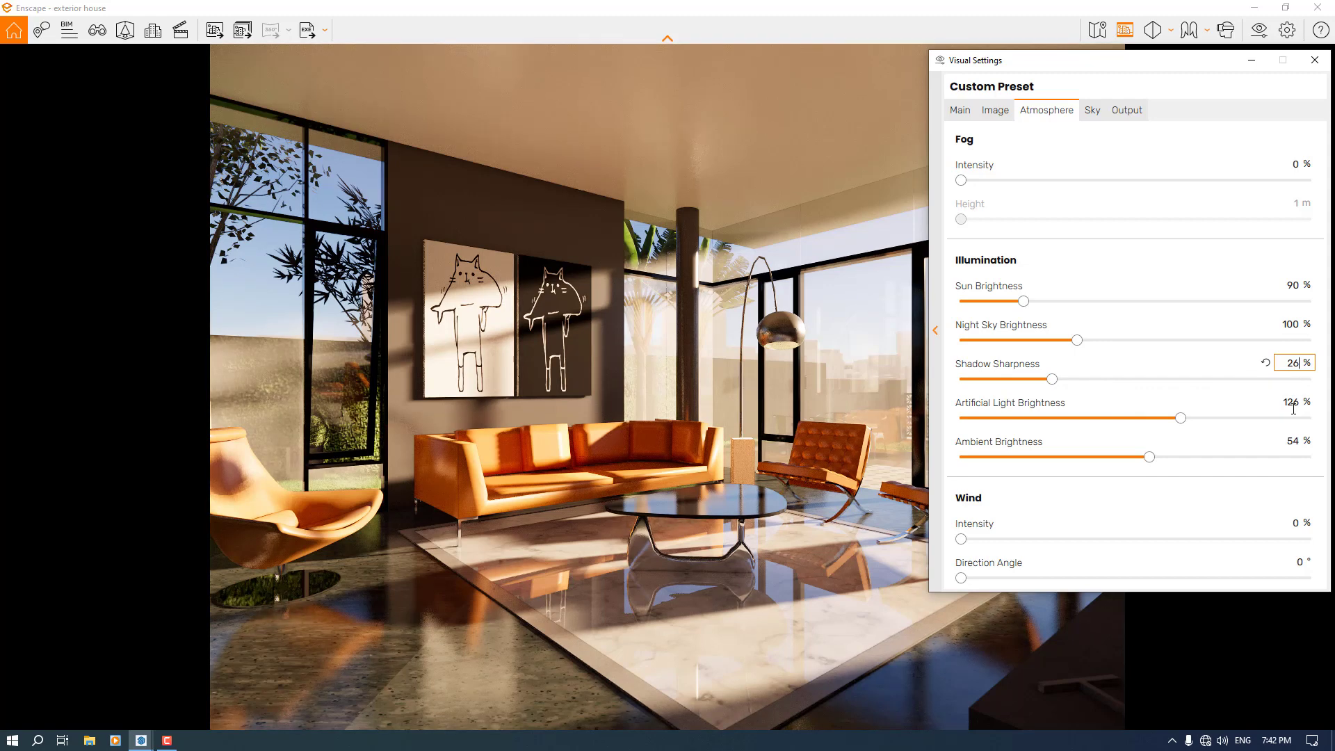
# Step: Set the artificial light brightness to 110 % and the sun brightness to 80 %
pyautogui.click(1293, 403)
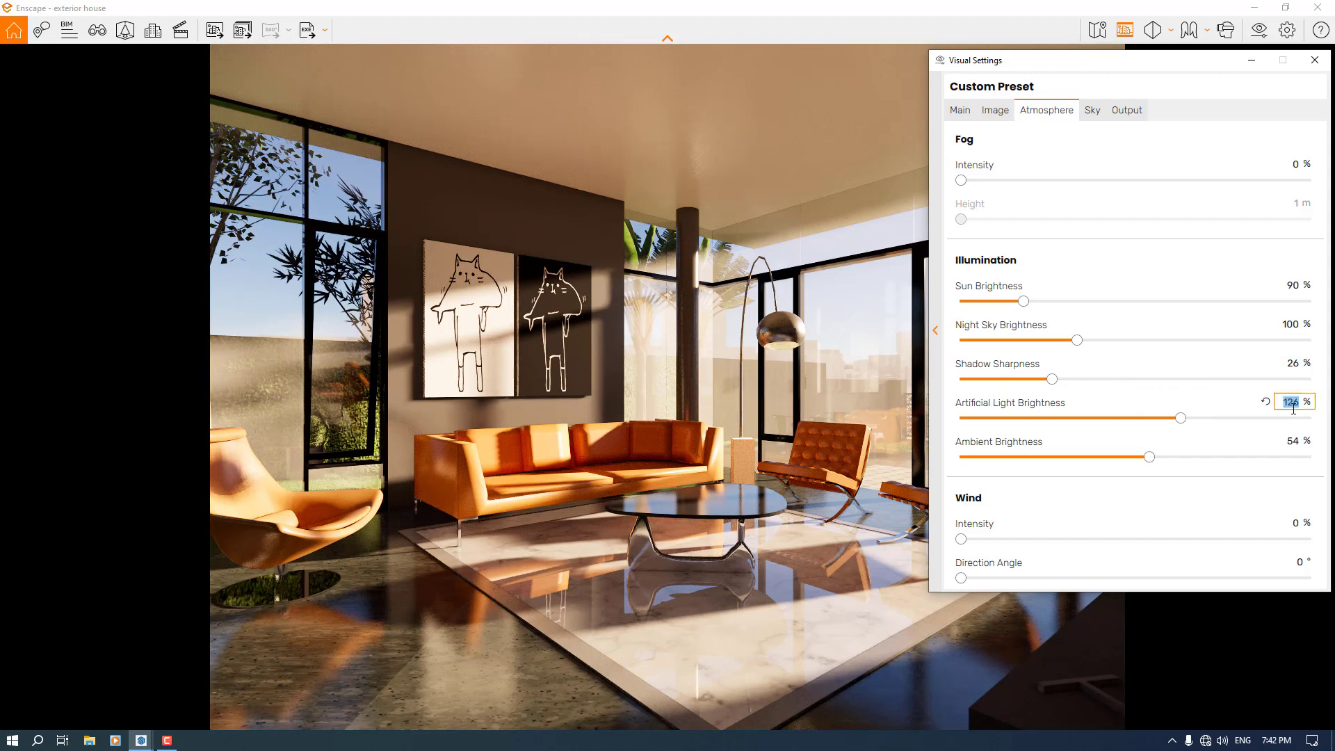
pyautogui.write('110')
pyautogui.doubleClick(1293, 286)
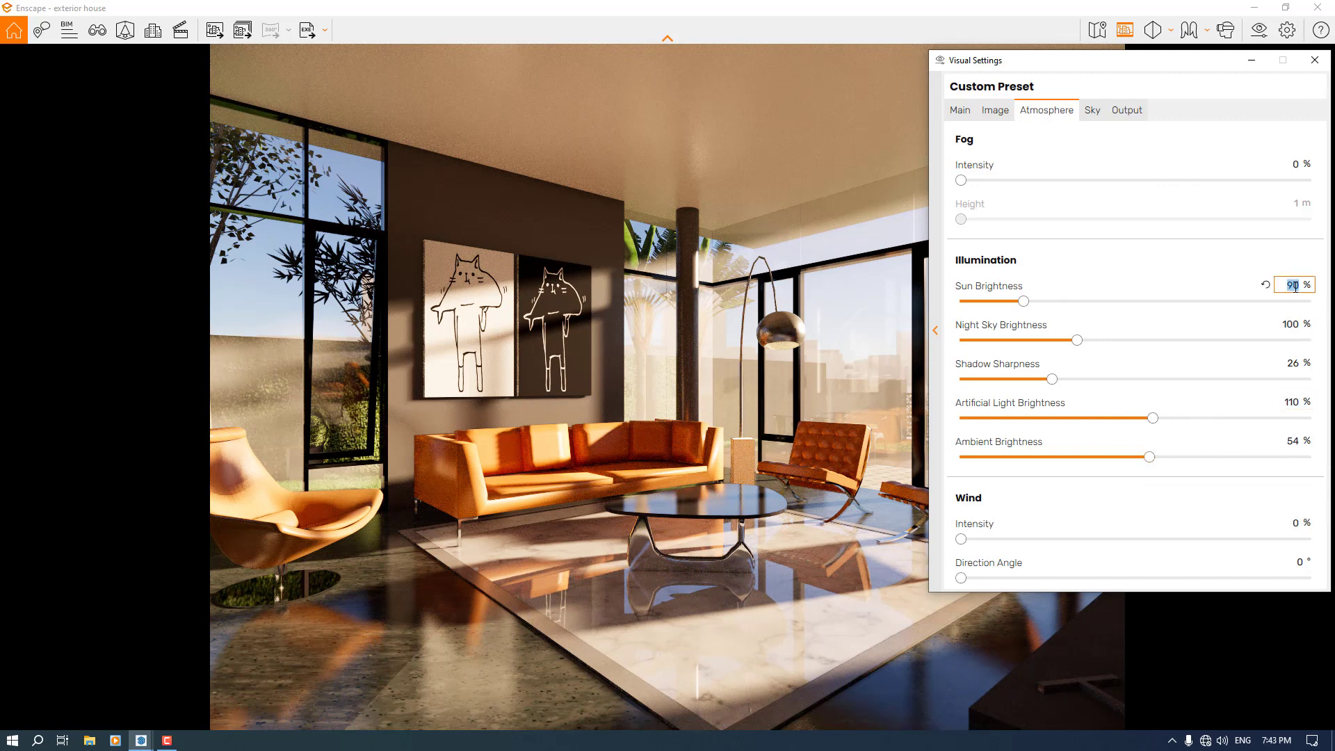
pyautogui.write('80')
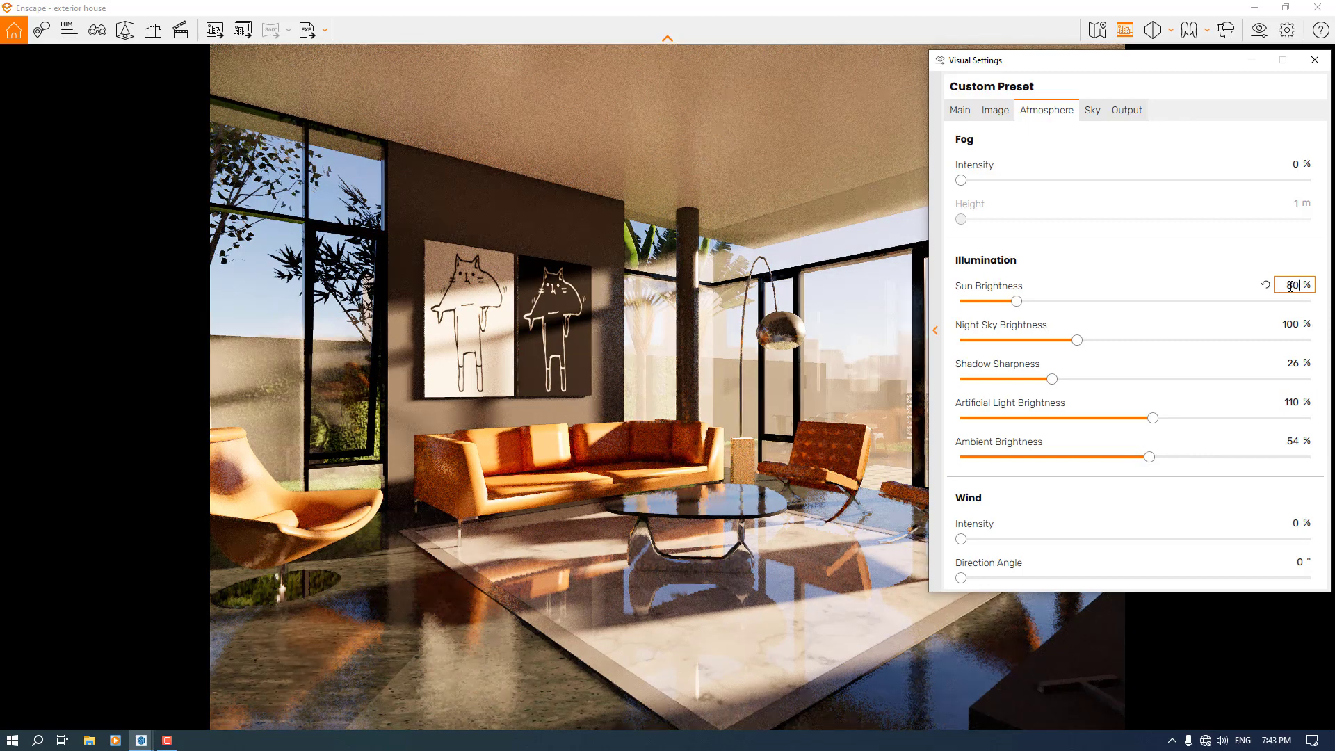
# Step: Set the camera exposure to 56 % and close the visual settings
pyautogui.click(994, 111)
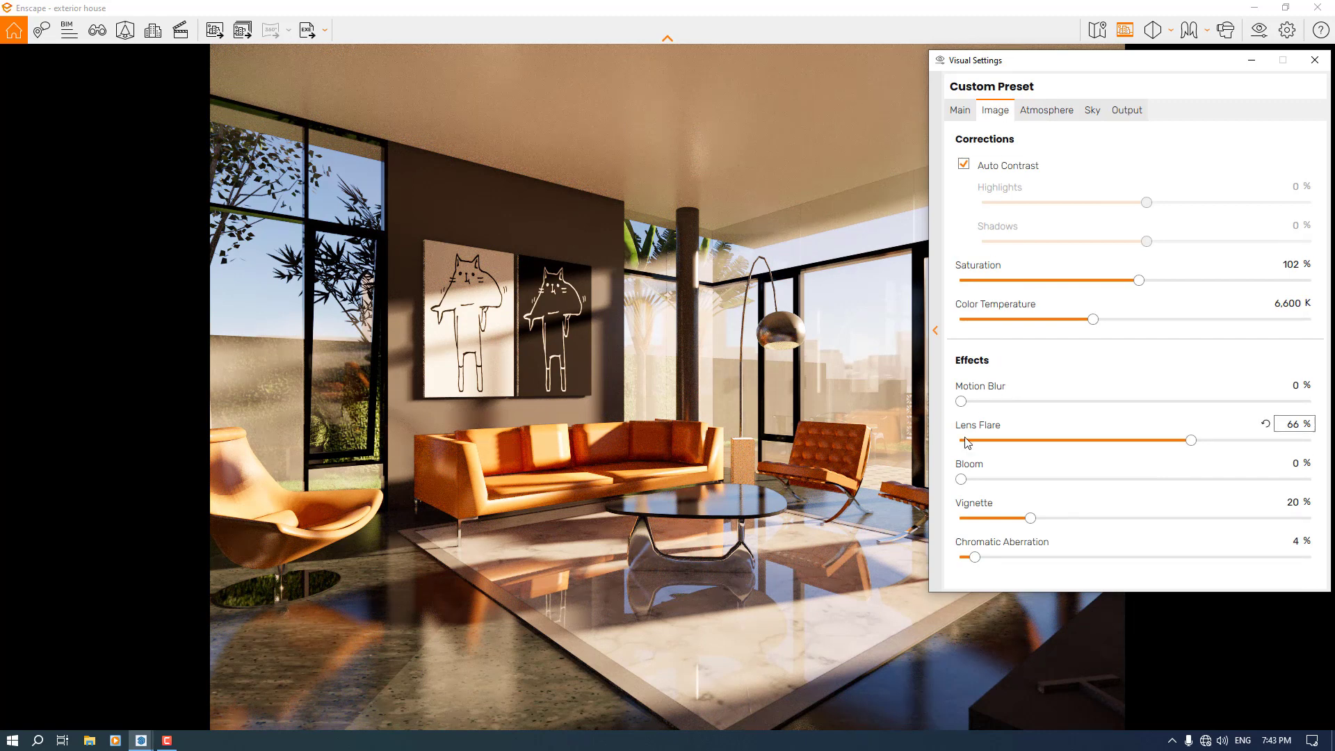
pyautogui.click(1094, 115)
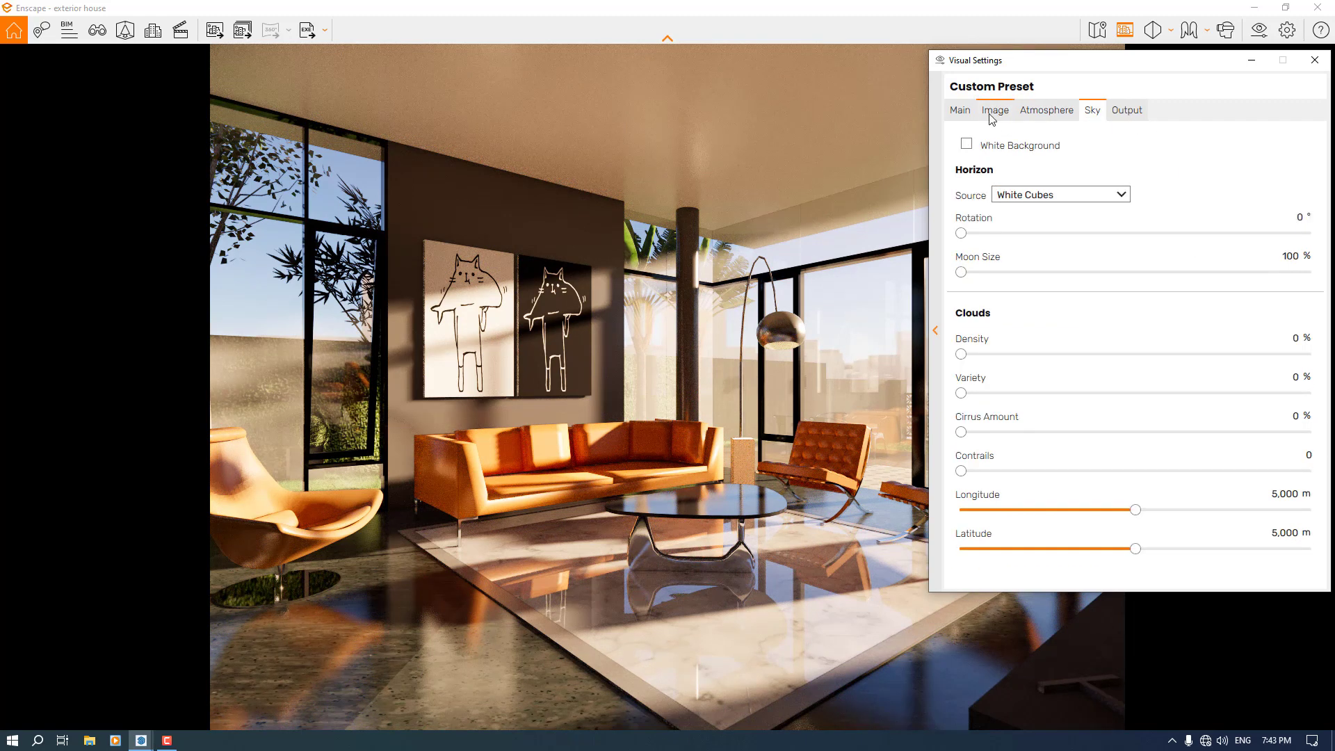
pyautogui.click(969, 116)
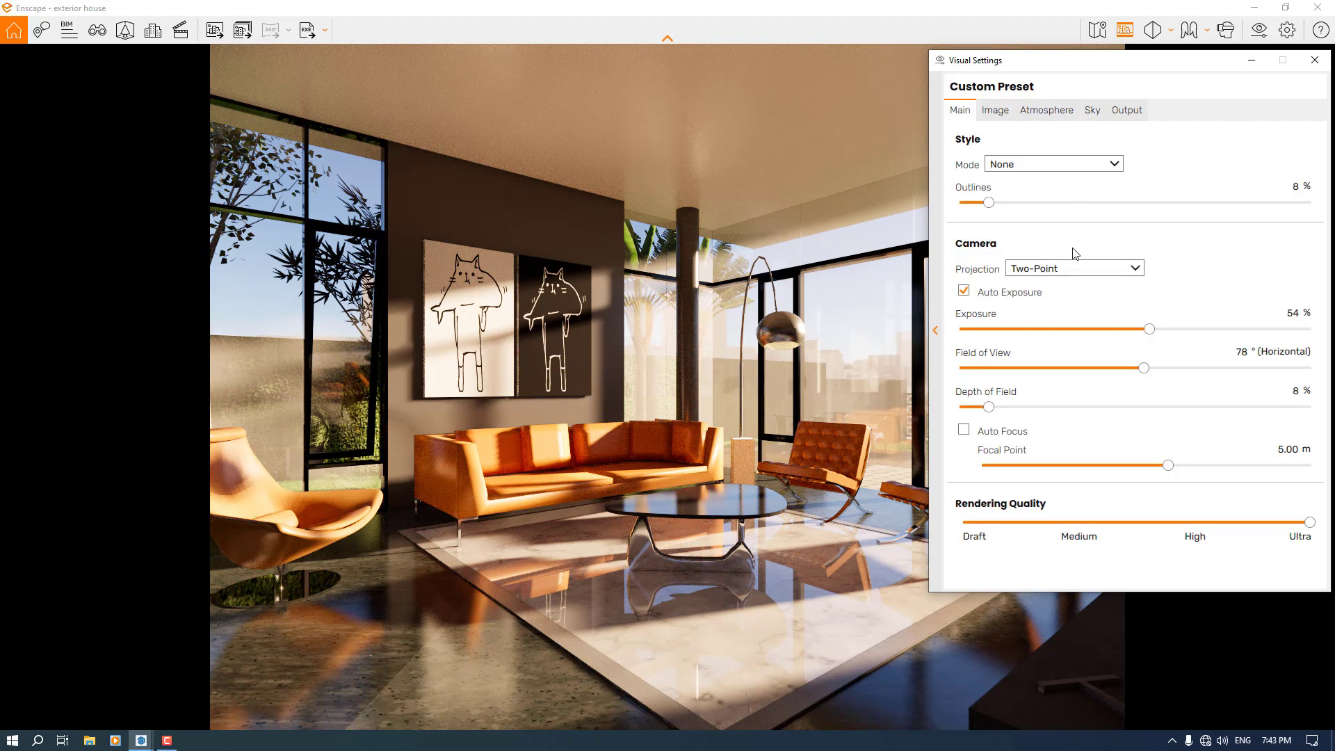
pyautogui.click(1288, 314)
pyautogui.write('56')
pyautogui.press('Return')
pyautogui.click(1314, 60)
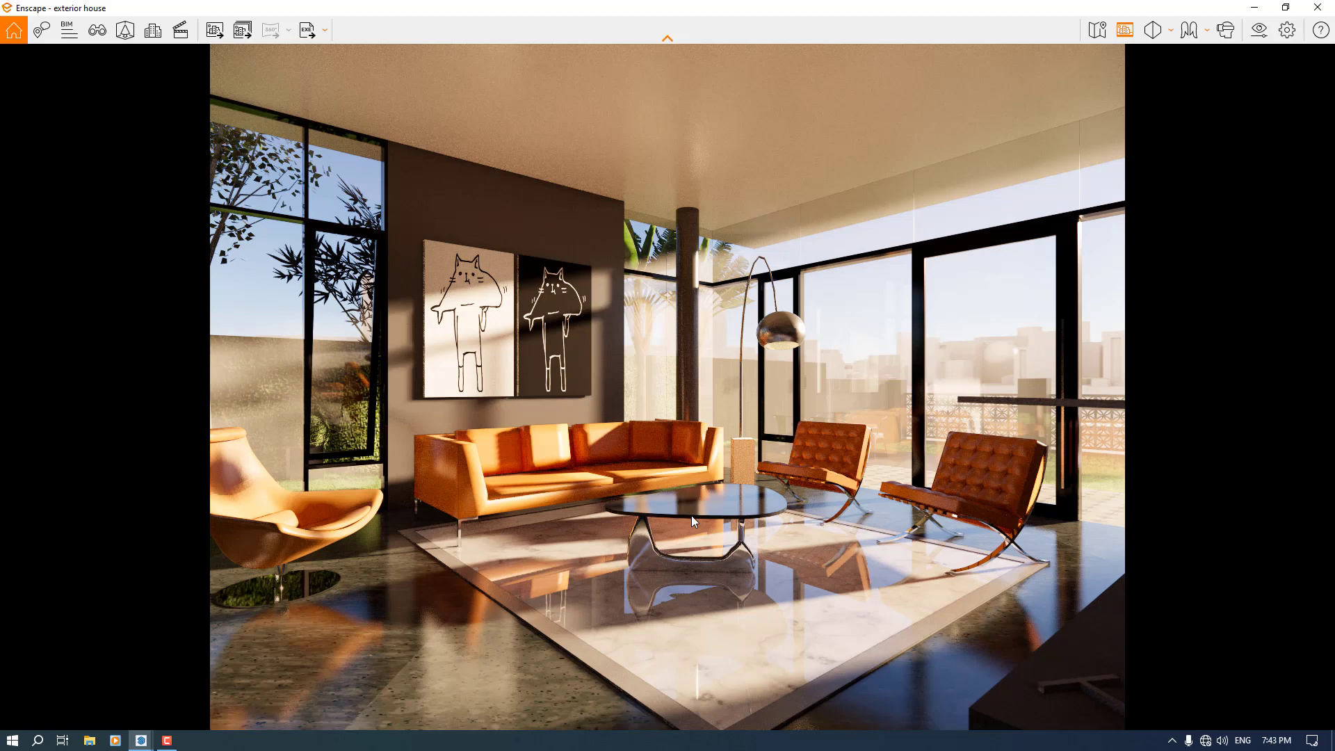
# Step: Render the current living room view and save it to the Desktop as a JPEG image named Interior Render
pyautogui.press('F11')
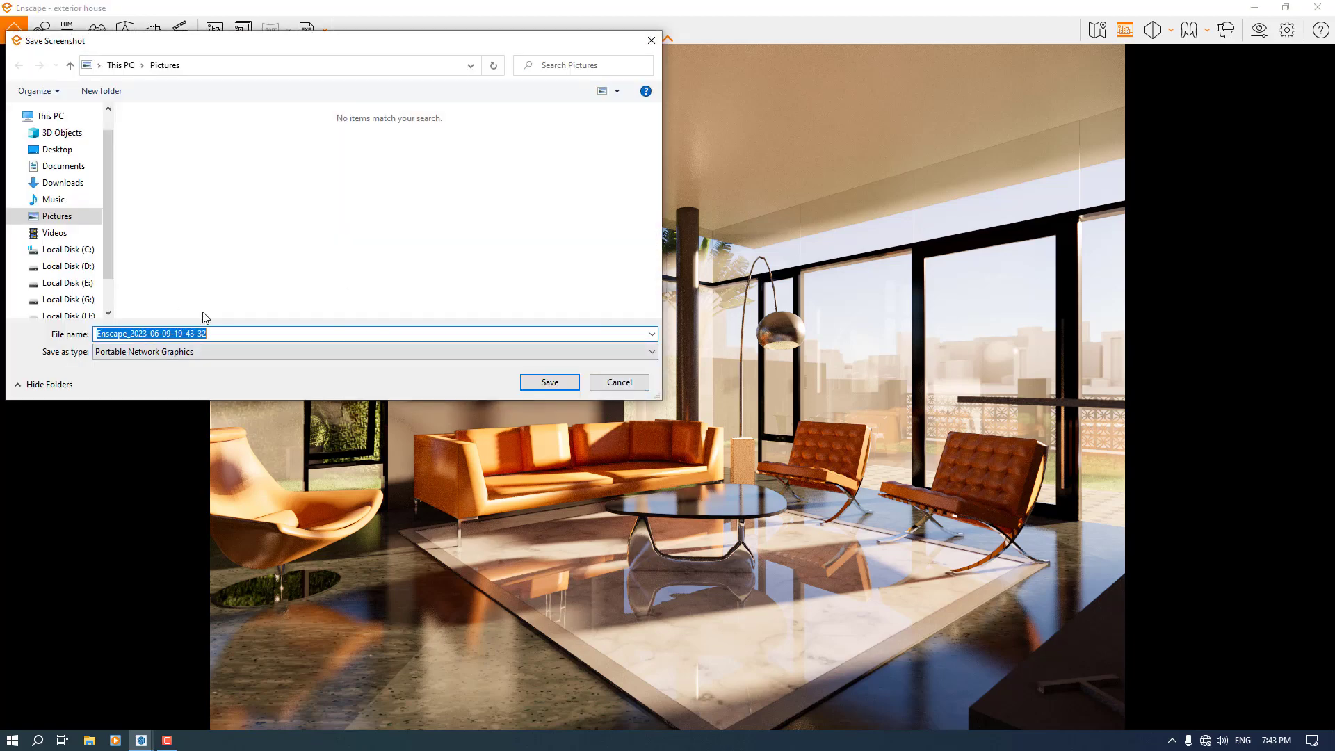
pyautogui.write('Interior Render')
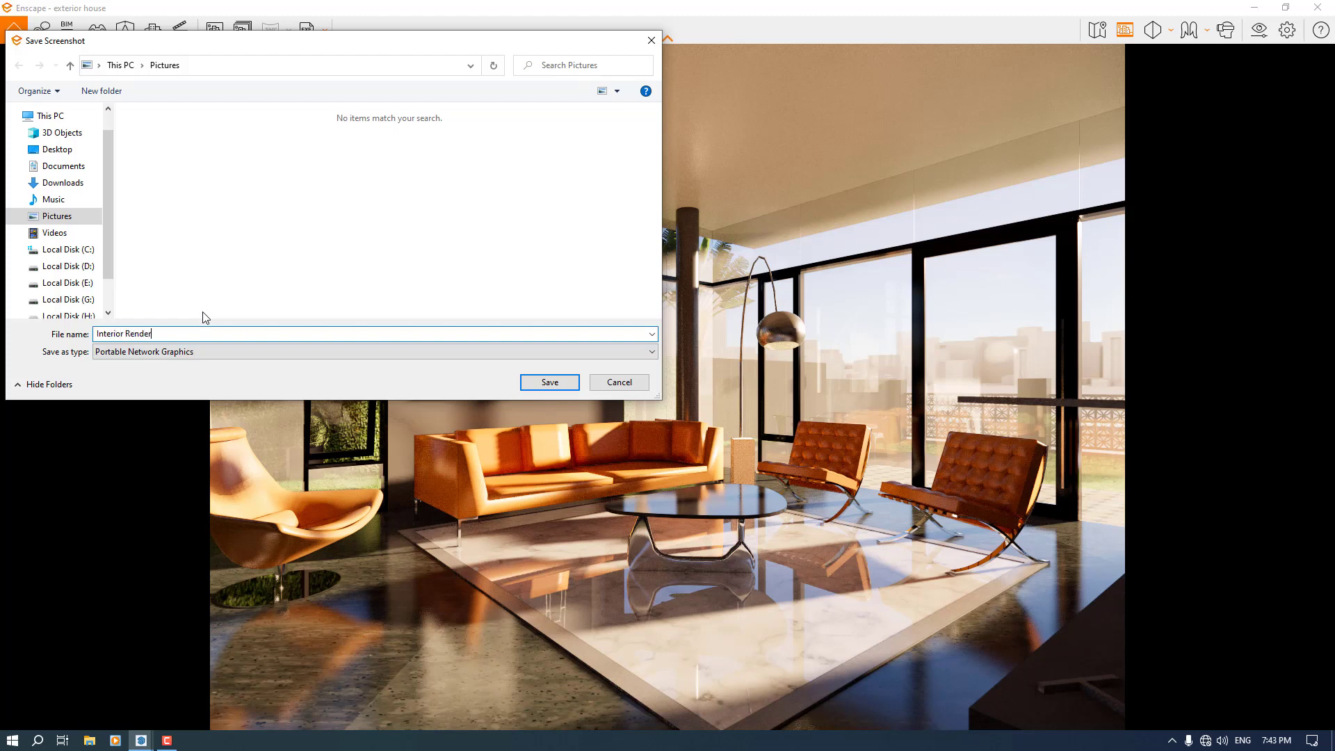
pyautogui.click(42, 148)
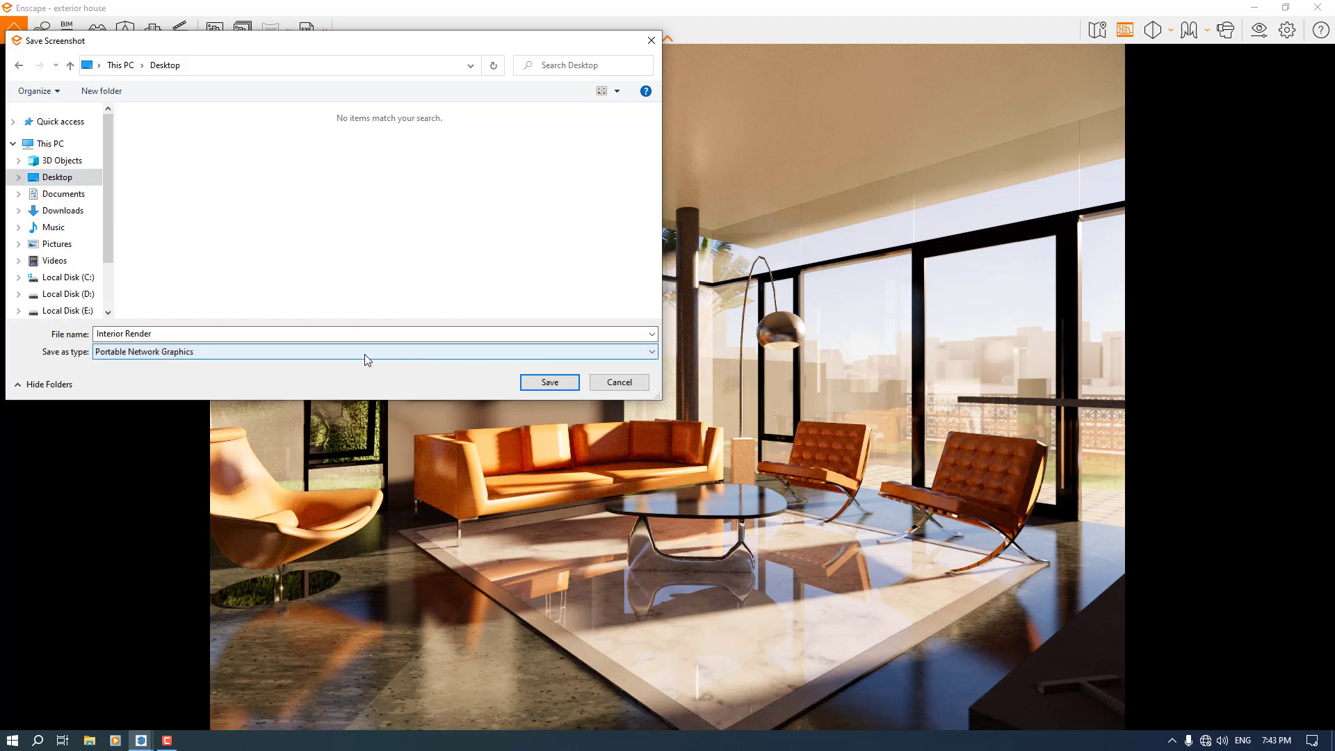
pyautogui.click(364, 353)
pyautogui.click(332, 383)
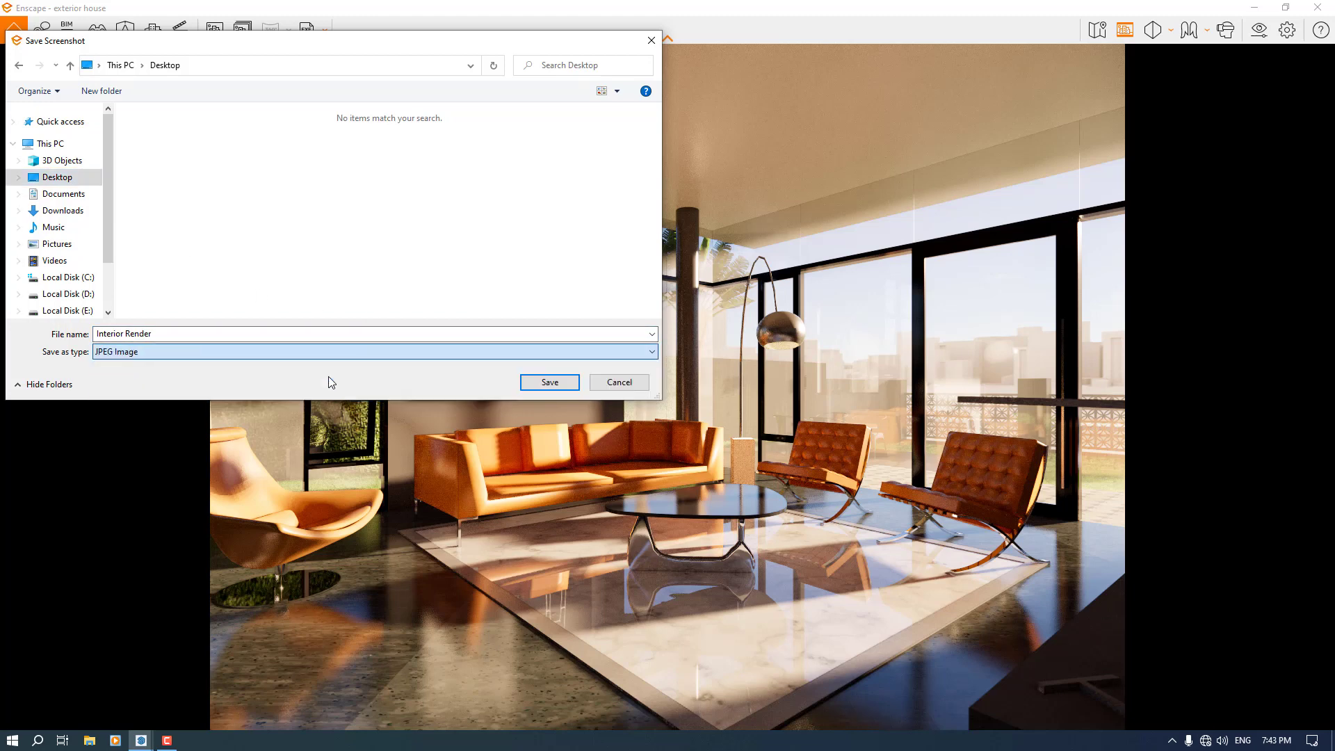
pyautogui.rightClick(331, 209)
pyautogui.moveTo(358, 214)
pyautogui.click(499, 291)
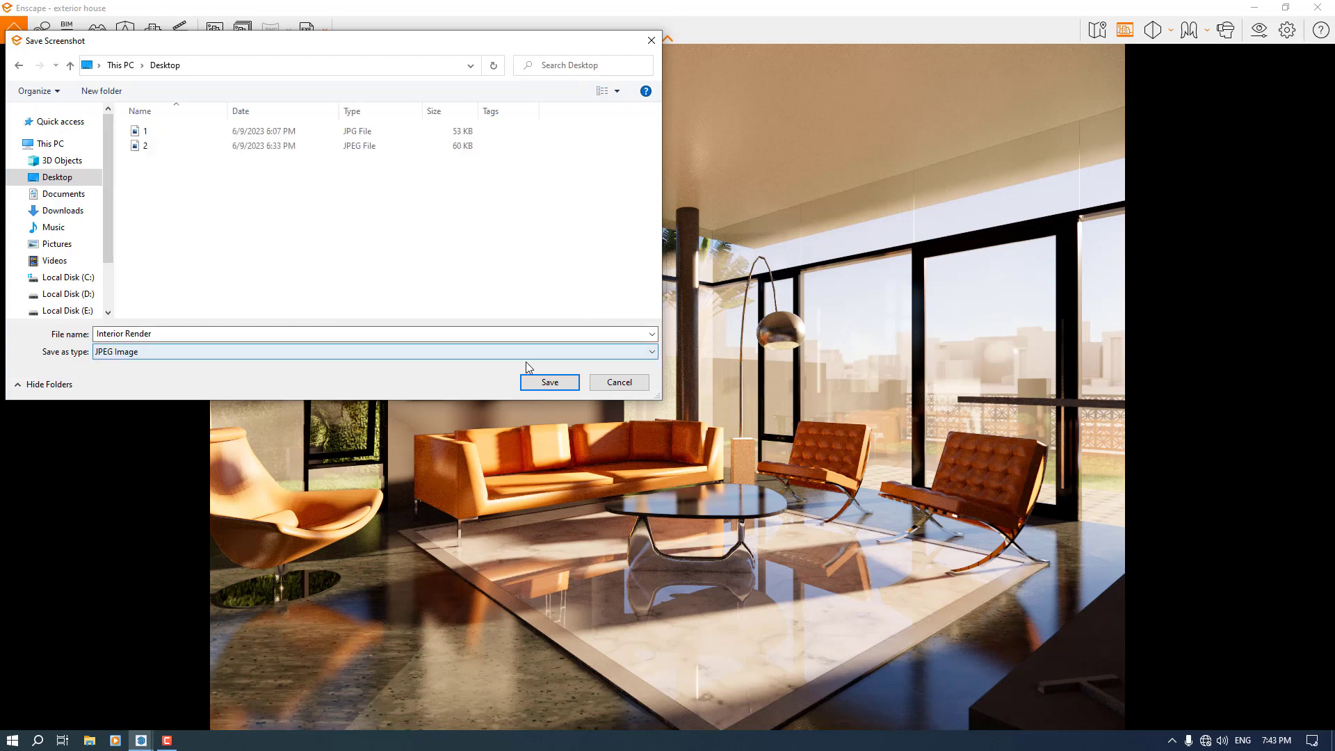
pyautogui.click(539, 383)
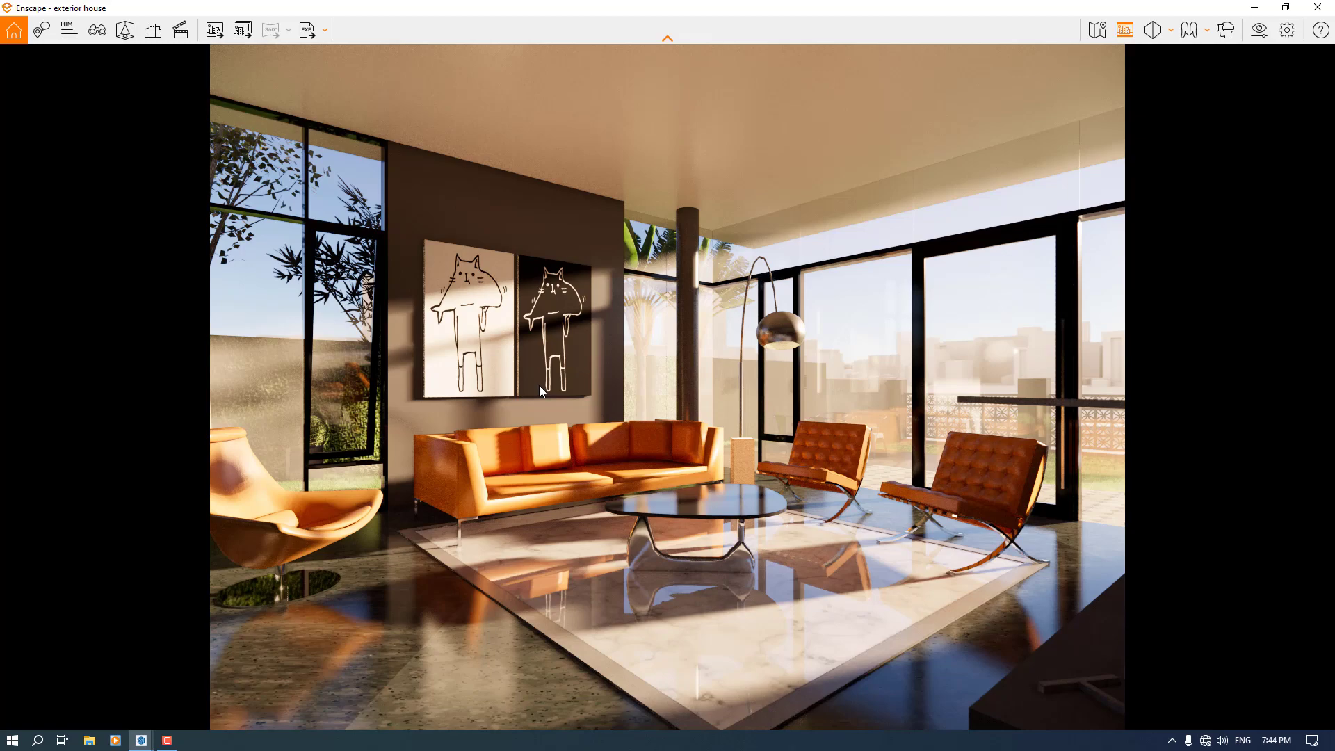
# Step: Open the exported Interior Render image from the desktop in the photo viewer and inspect it
pyautogui.press('super+d')
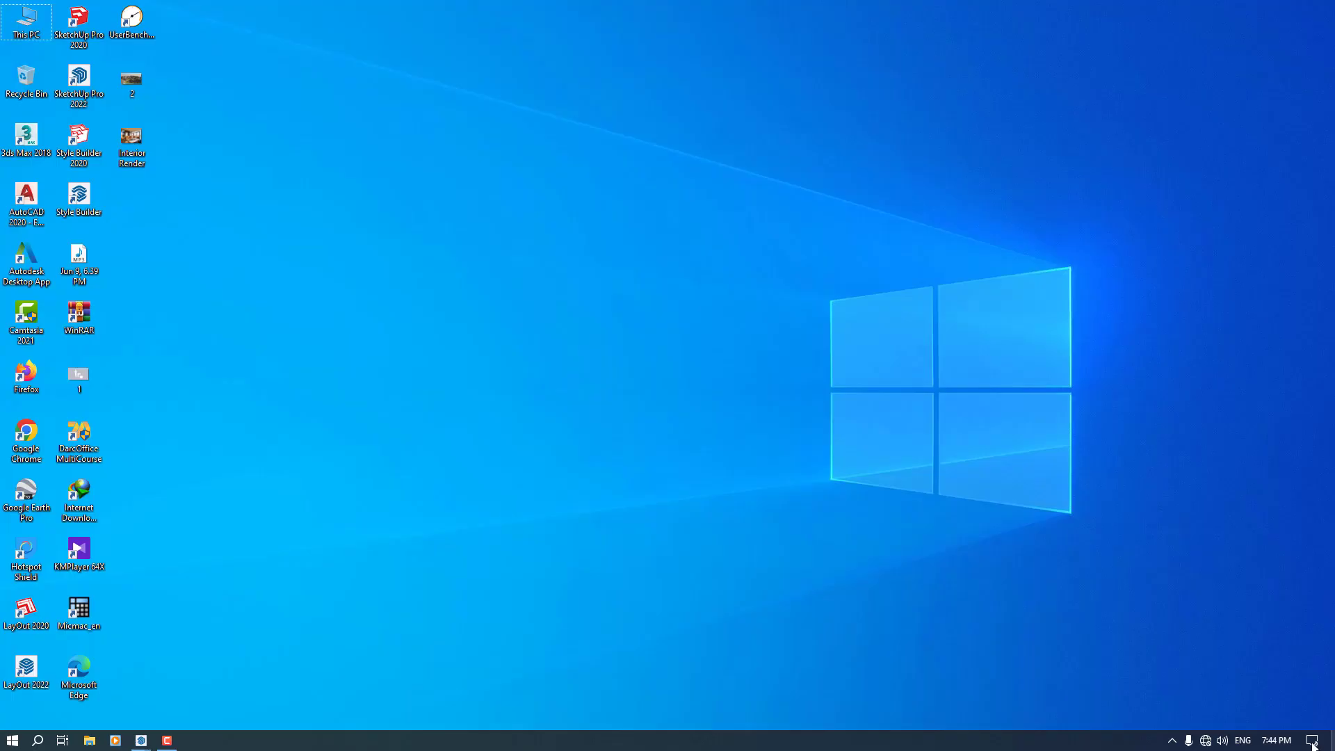
pyautogui.click(127, 141)
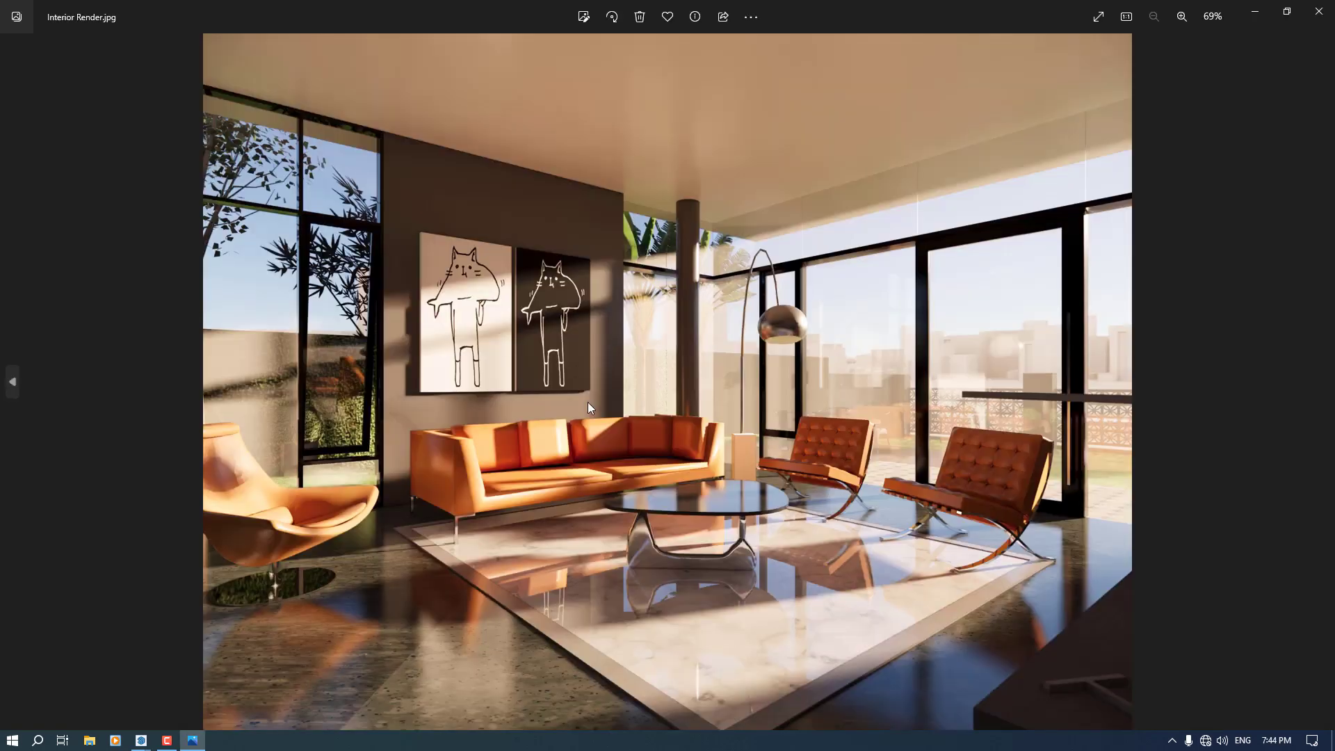
pyautogui.scroll(3, 589, 407)
pyautogui.scroll(-4, 589, 409)
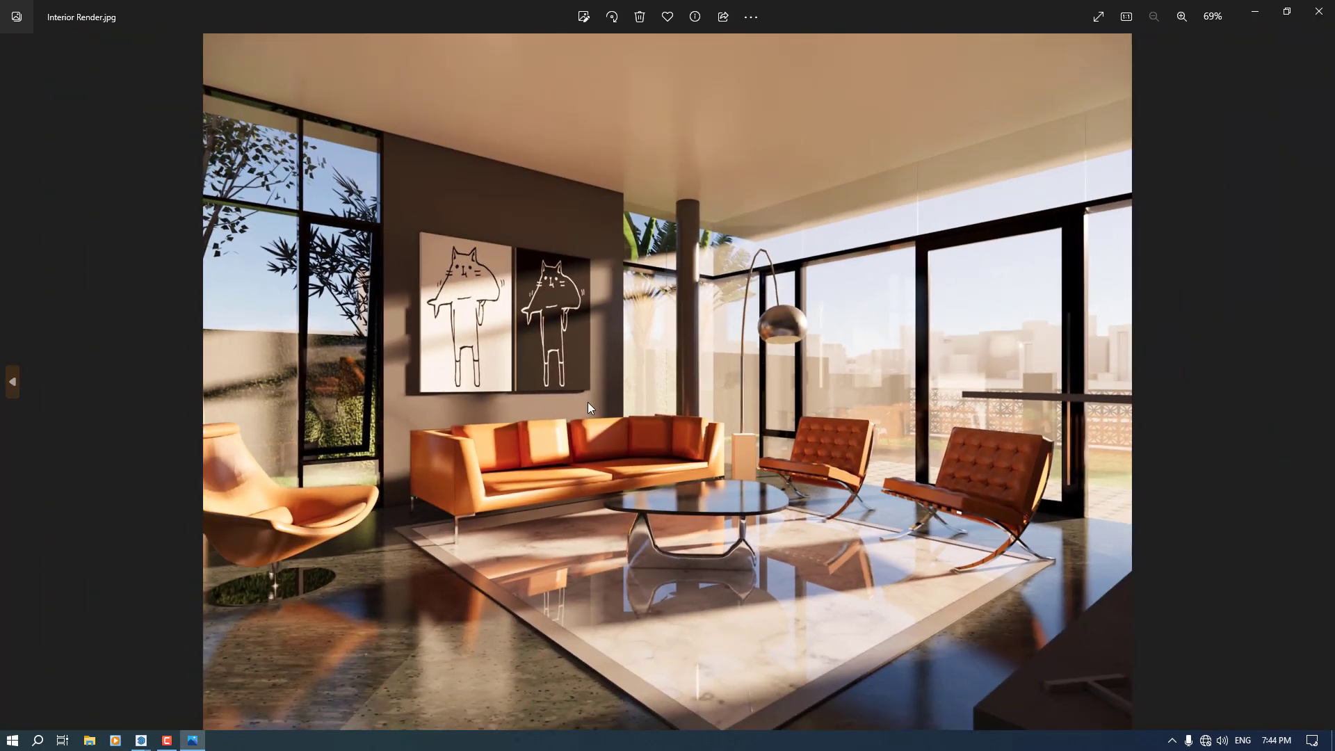